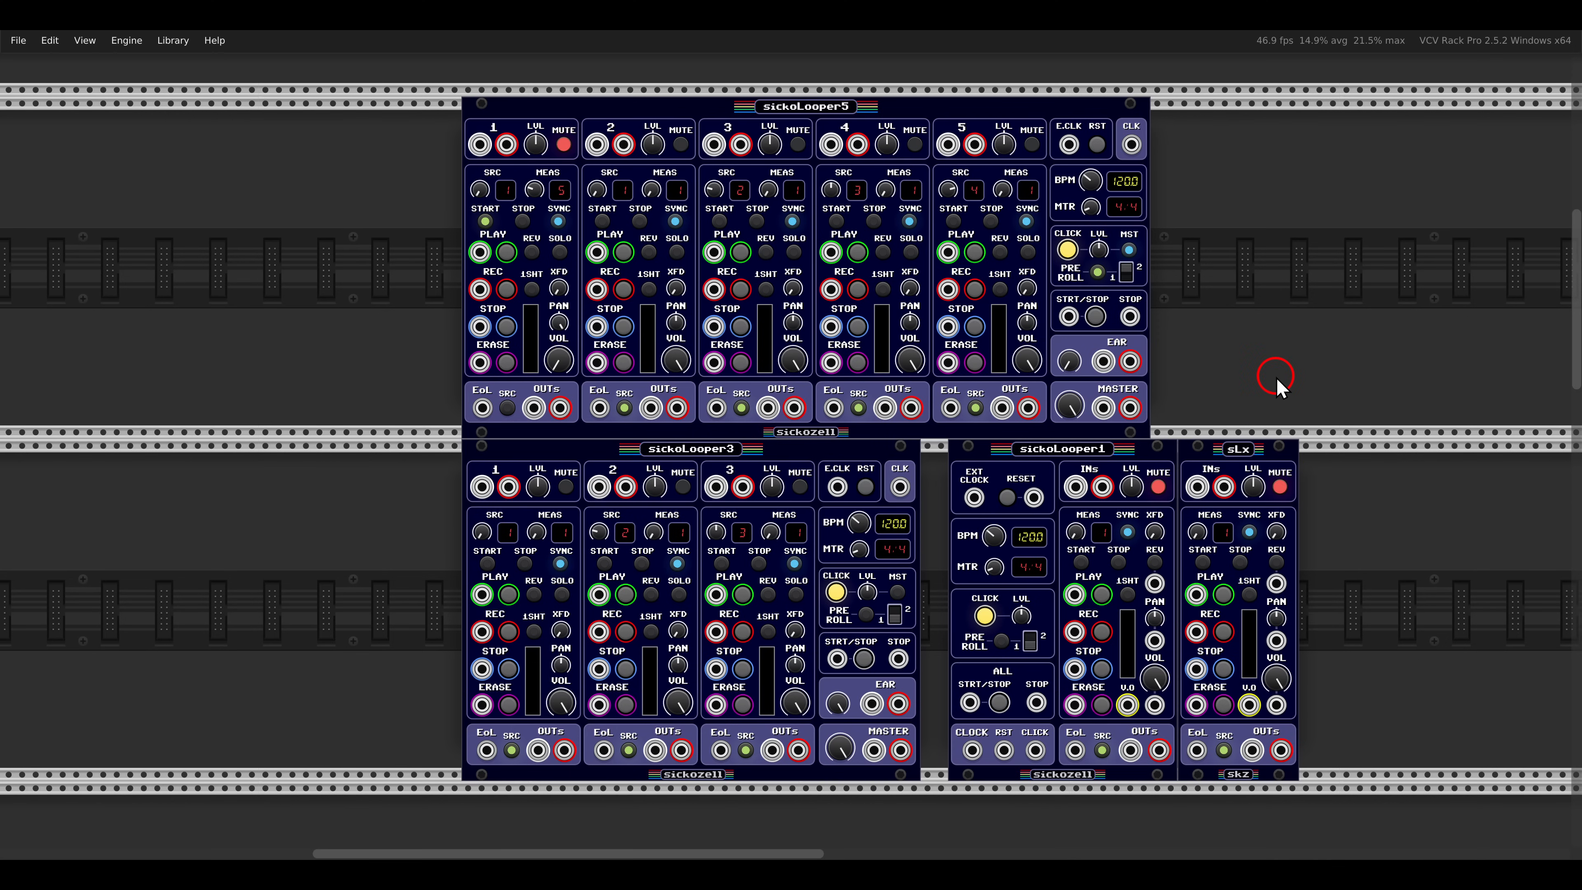
- Turn off the Mute control beside the BD and SN drum modules so the drum pattern can be heard
scroll(1186, 383, down, 13)
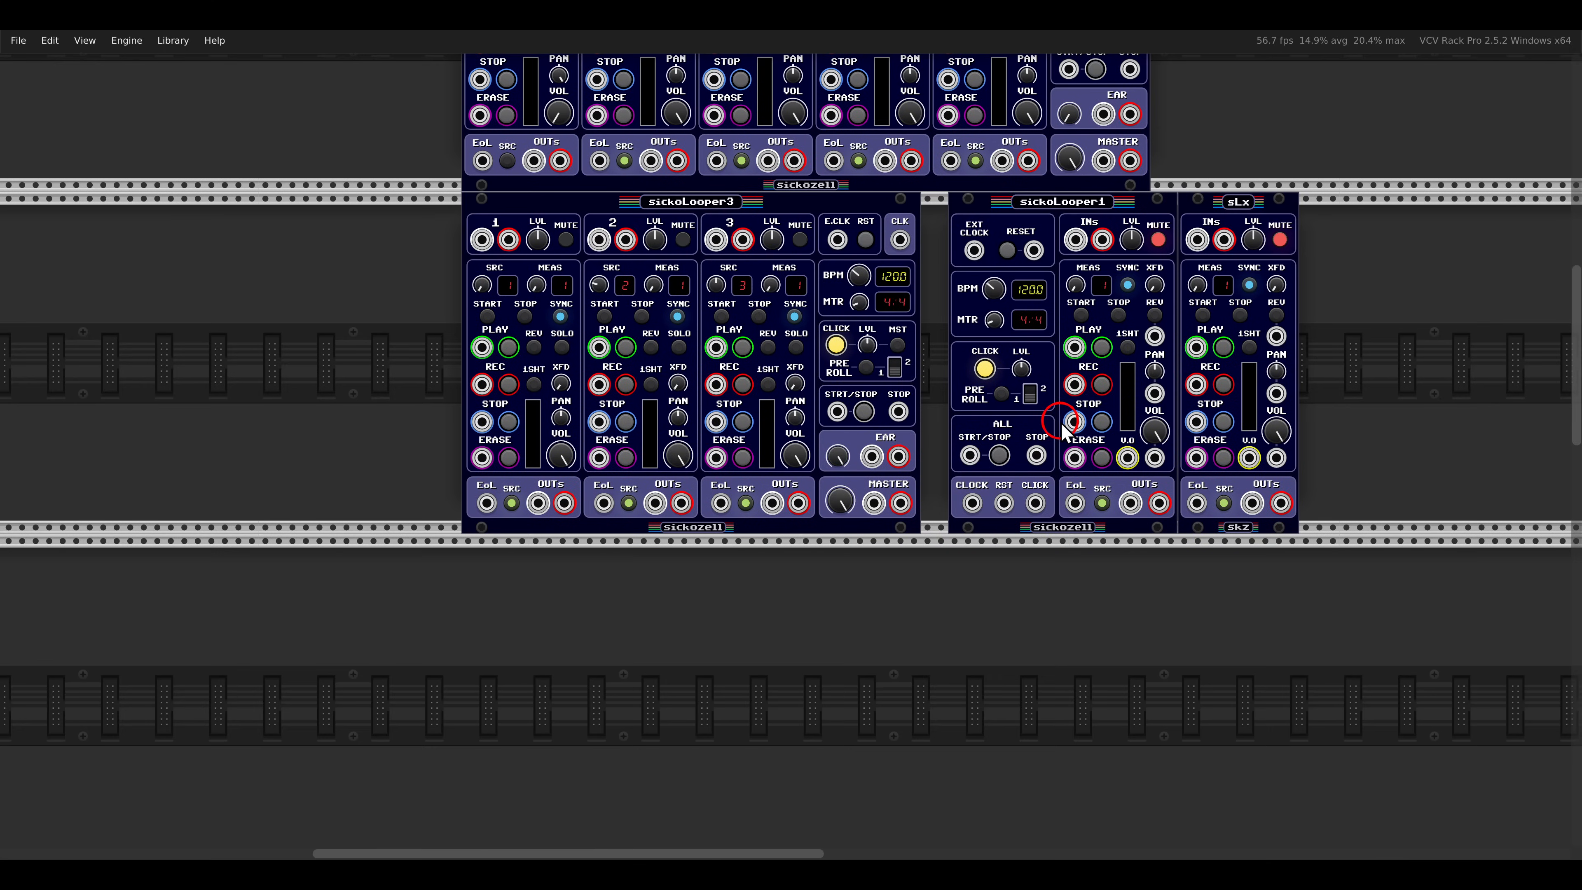
drag(855, 544, 1071, 314)
scroll(924, 416, up, 2)
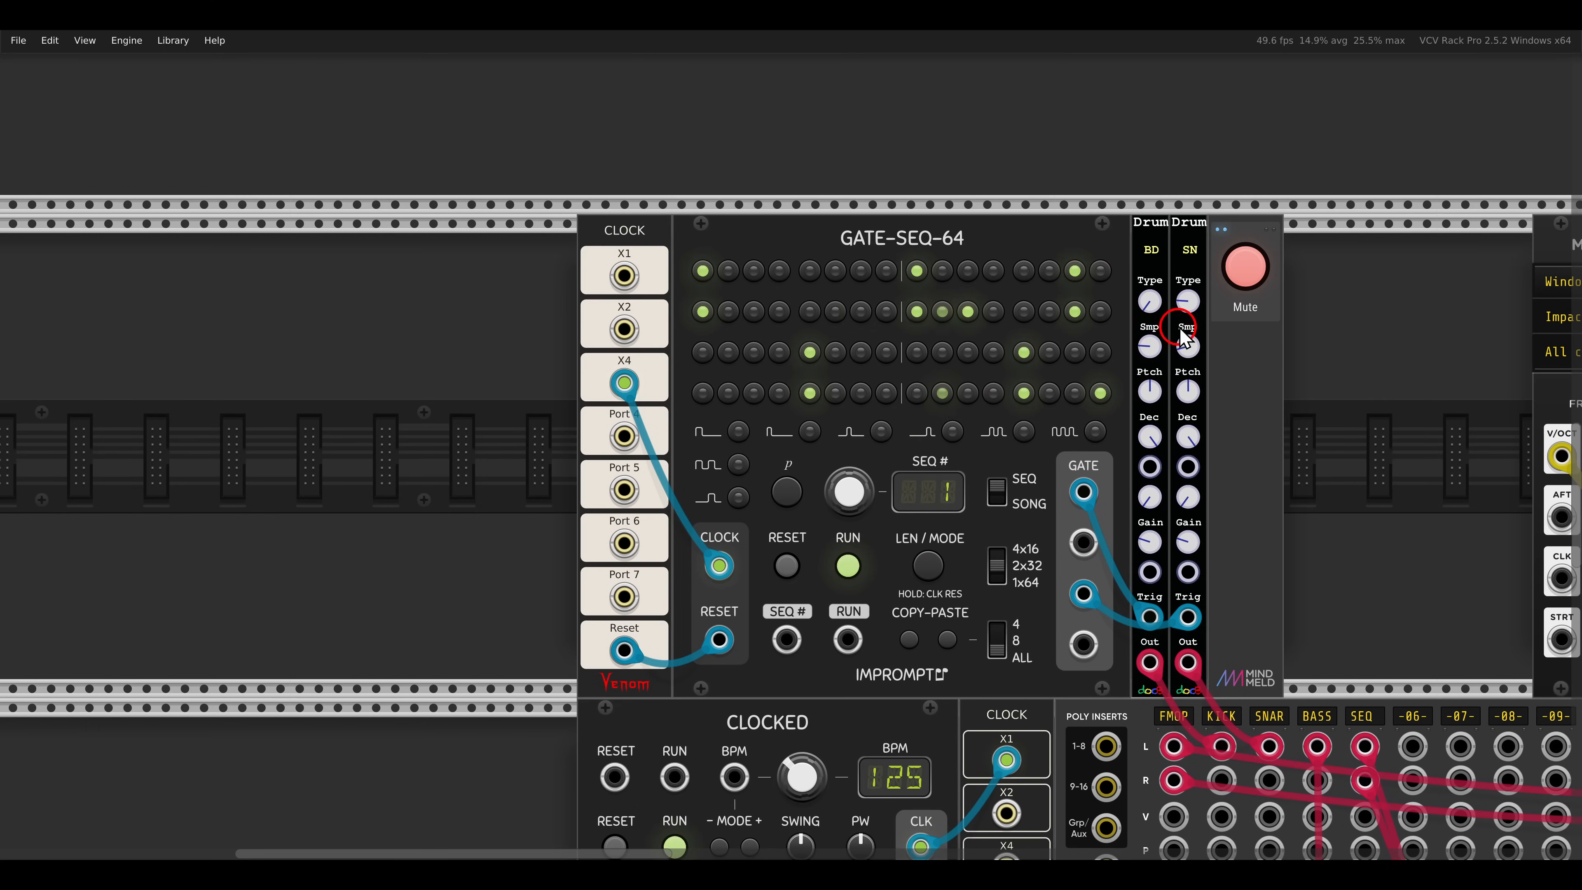
click(1242, 270)
- Set the loop measure of track 1 on sickoLooper3 to 4
drag(1359, 363, 1297, 328)
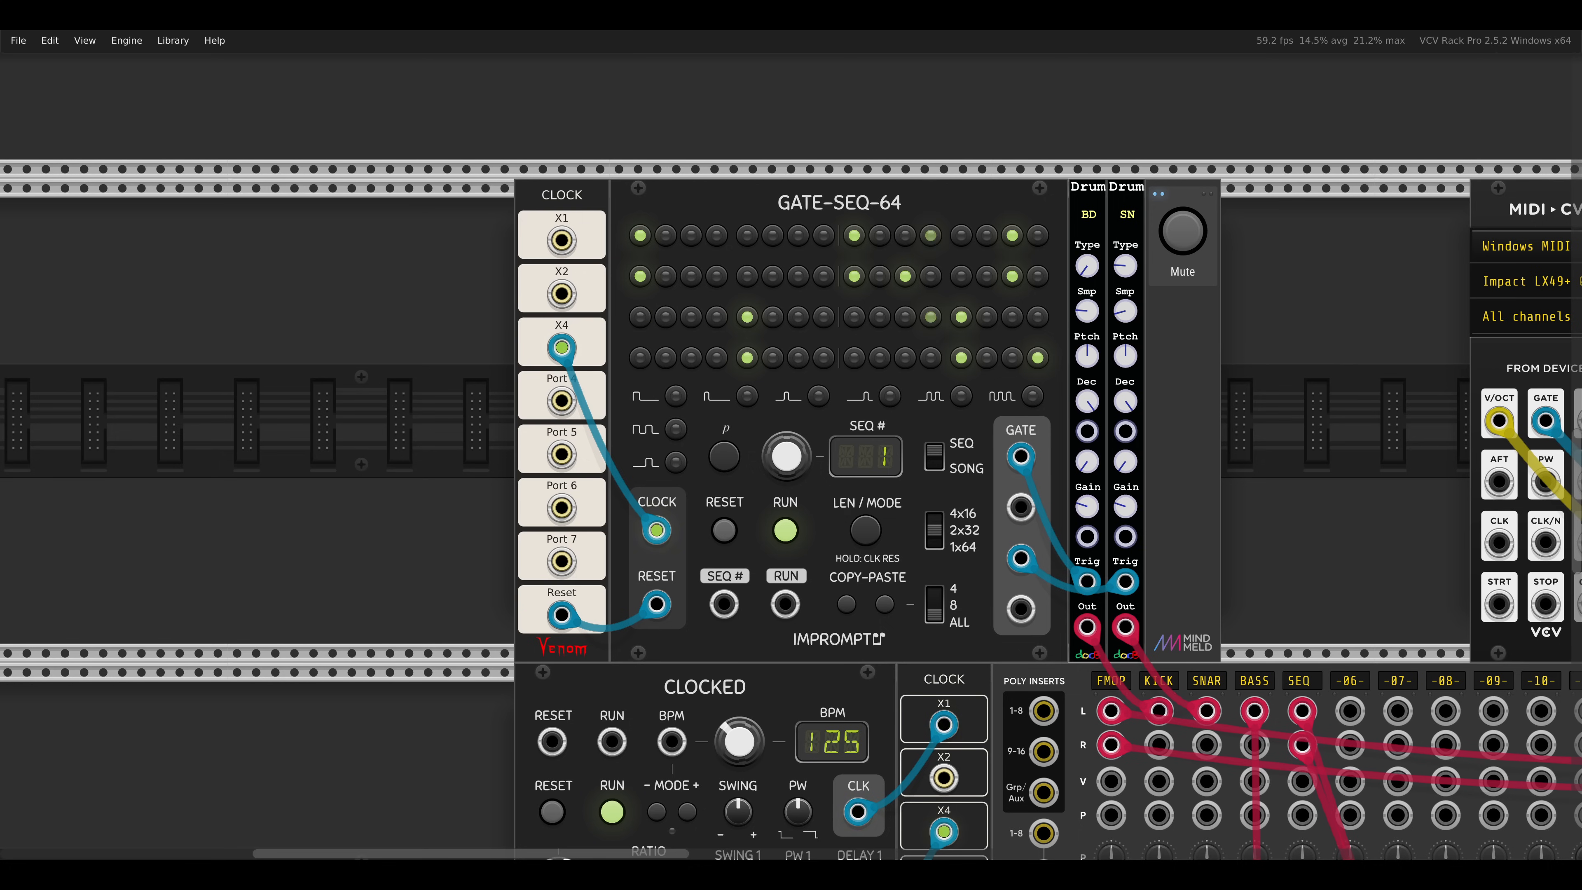
drag(1388, 357, 441, 349)
drag(1135, 359, 728, 400)
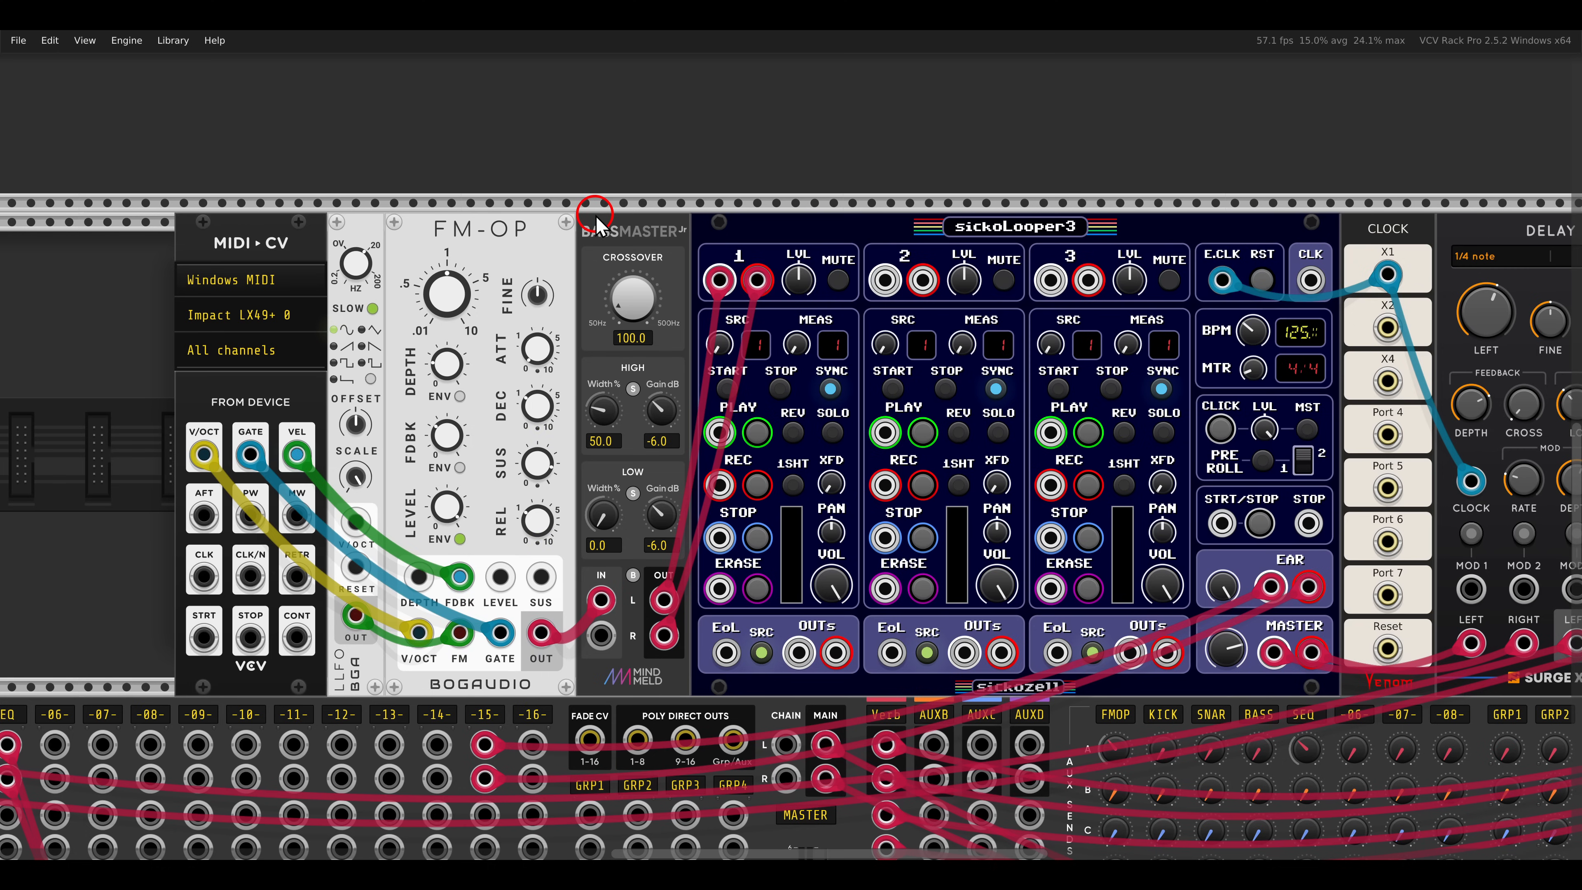
drag(1044, 322, 923, 319)
scroll(1040, 330, up, 2)
drag(1049, 335, 1049, 317)
drag(1090, 189, 1184, 274)
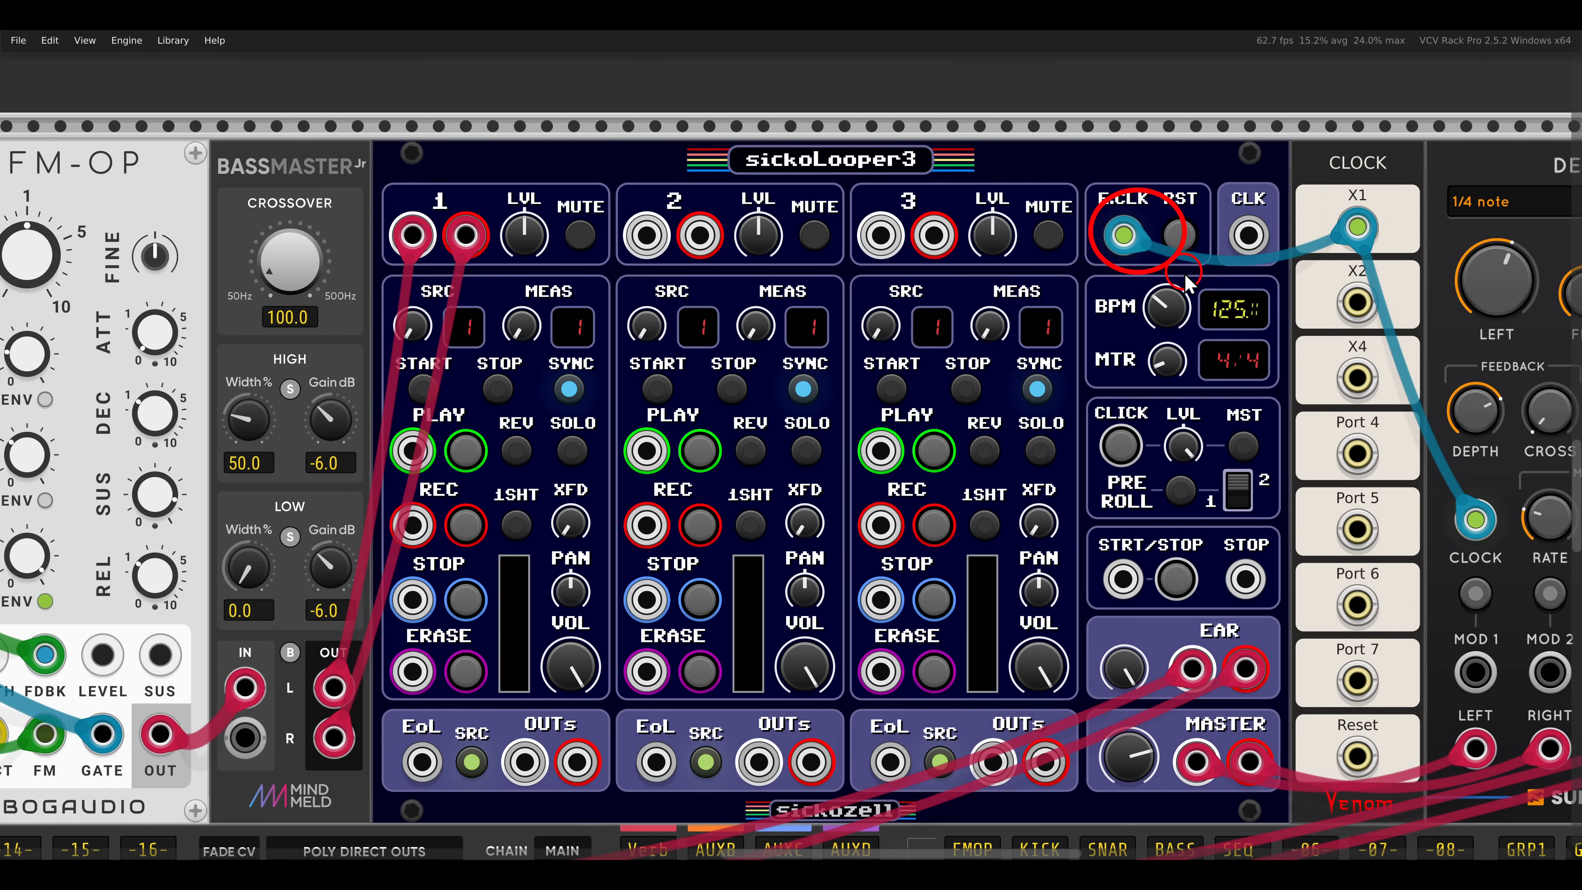
drag(1034, 284, 1110, 261)
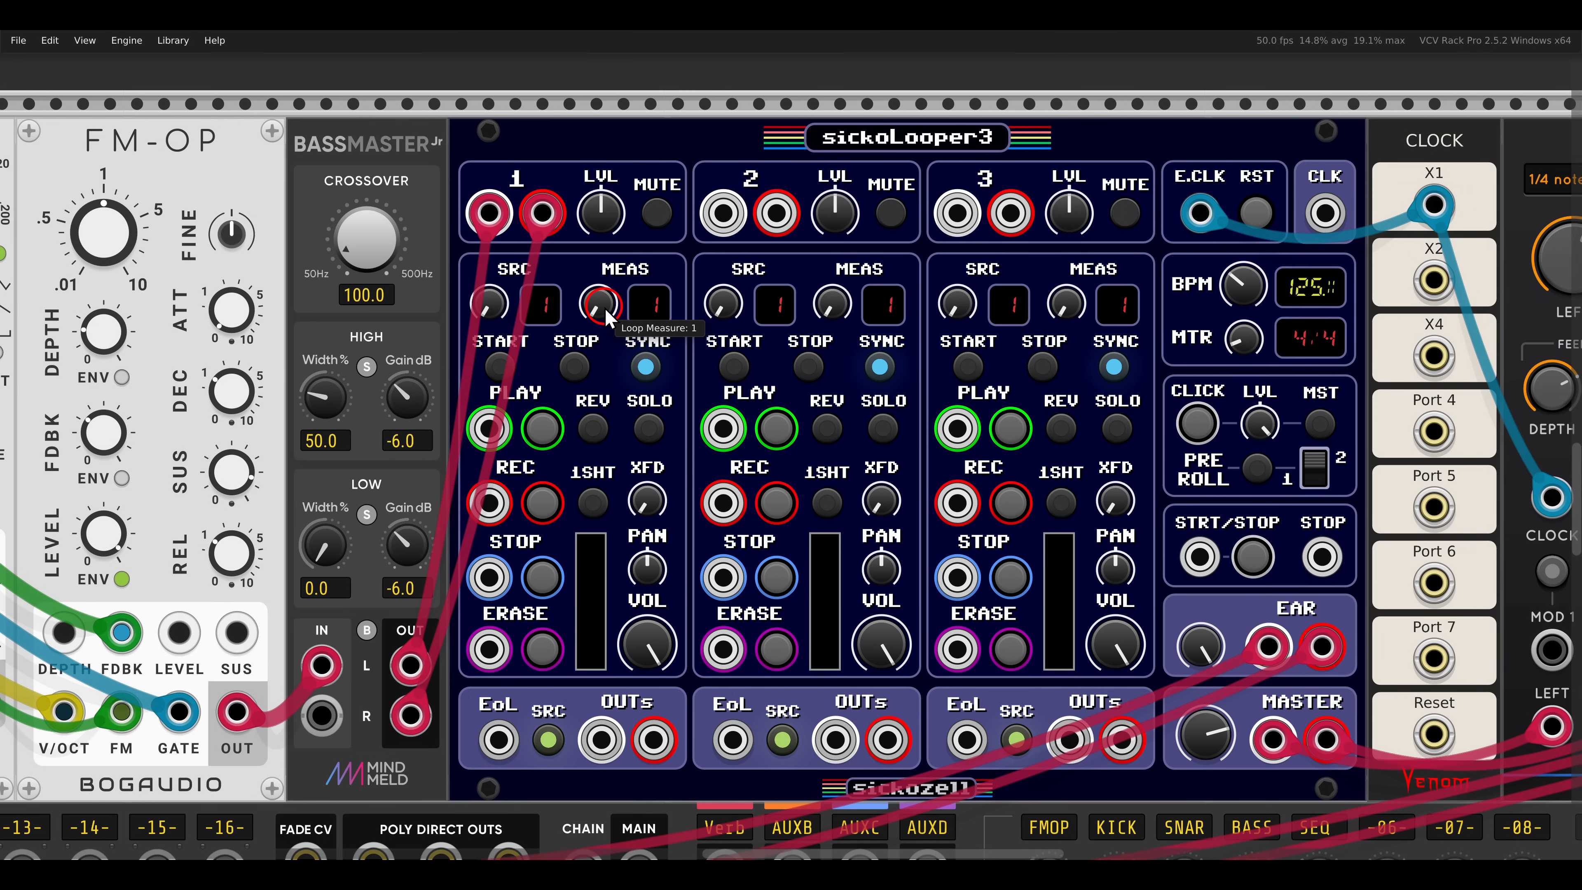
drag(604, 316, 601, 251)
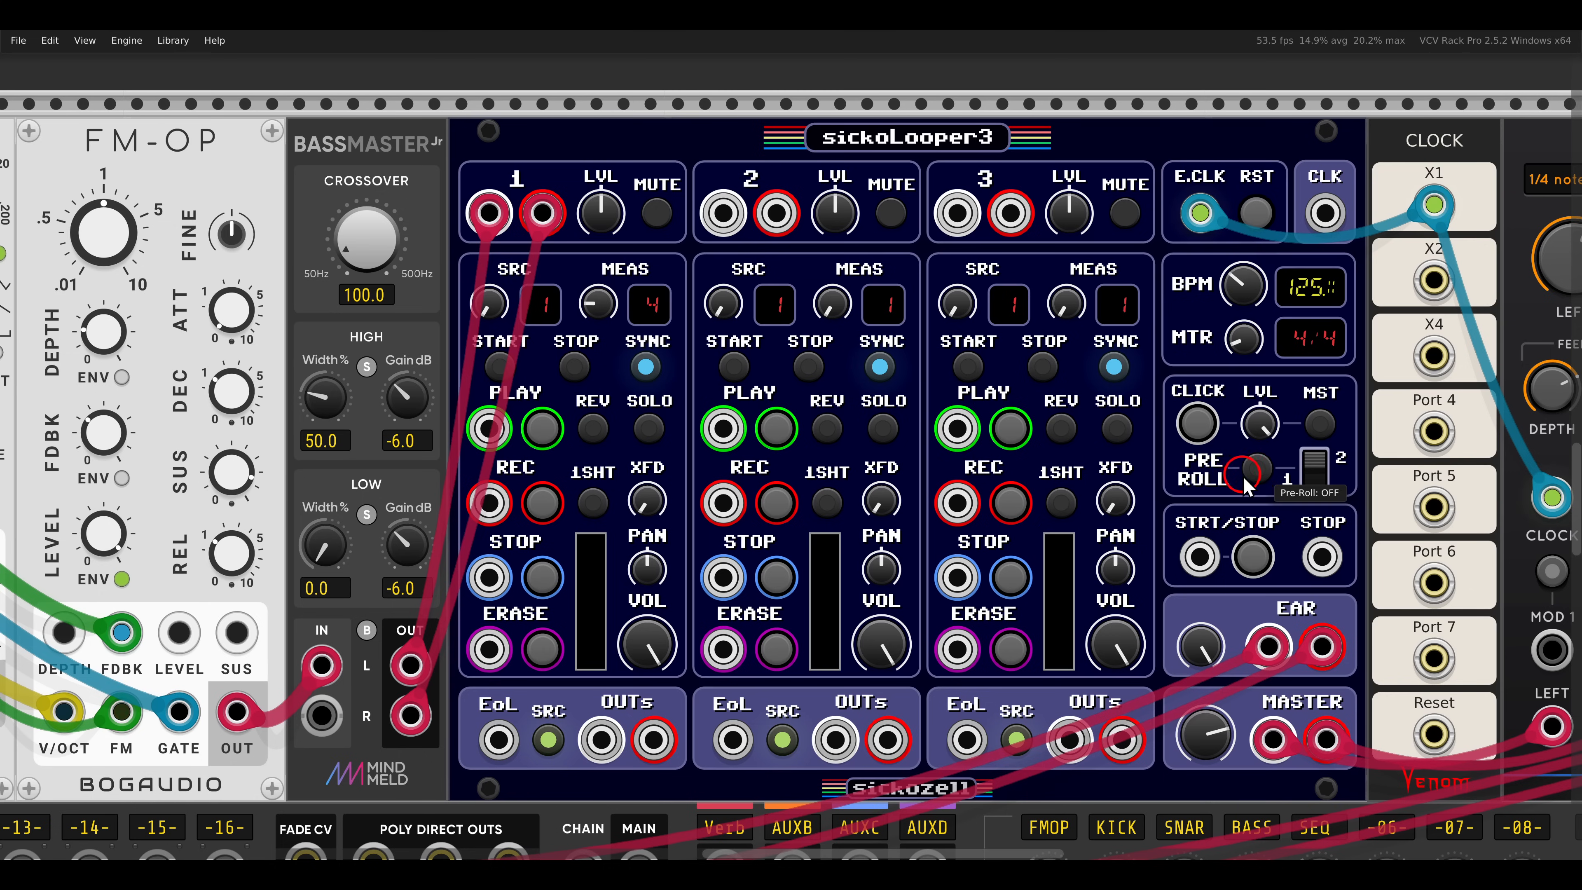
- Enable the 2-bar pre-roll and turn on the metronome click on sickoLooper3
click(1311, 477)
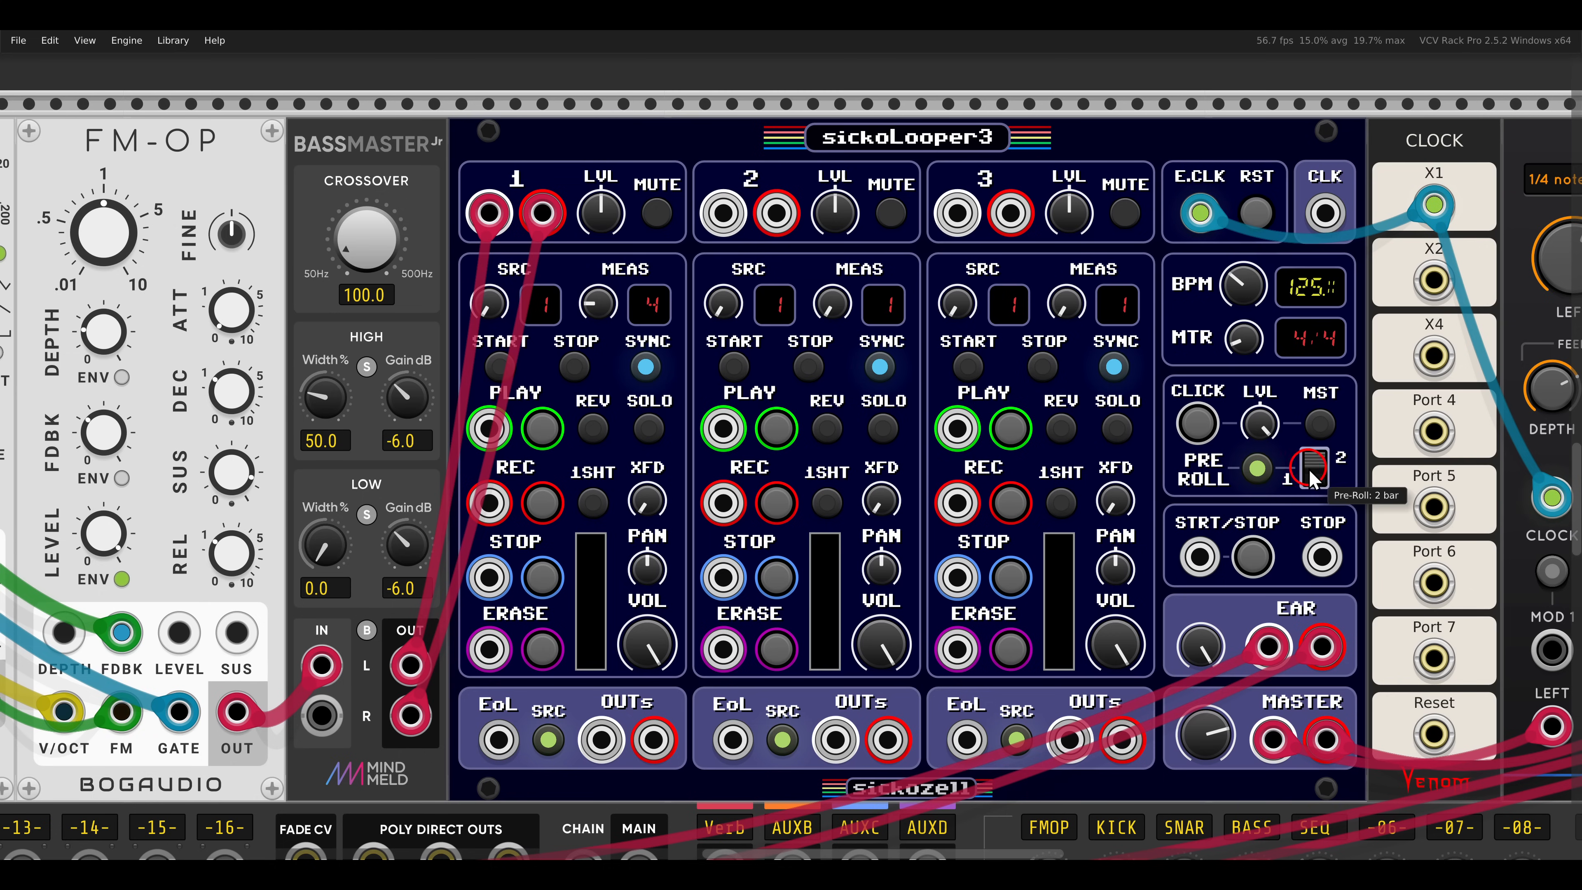
click(1203, 475)
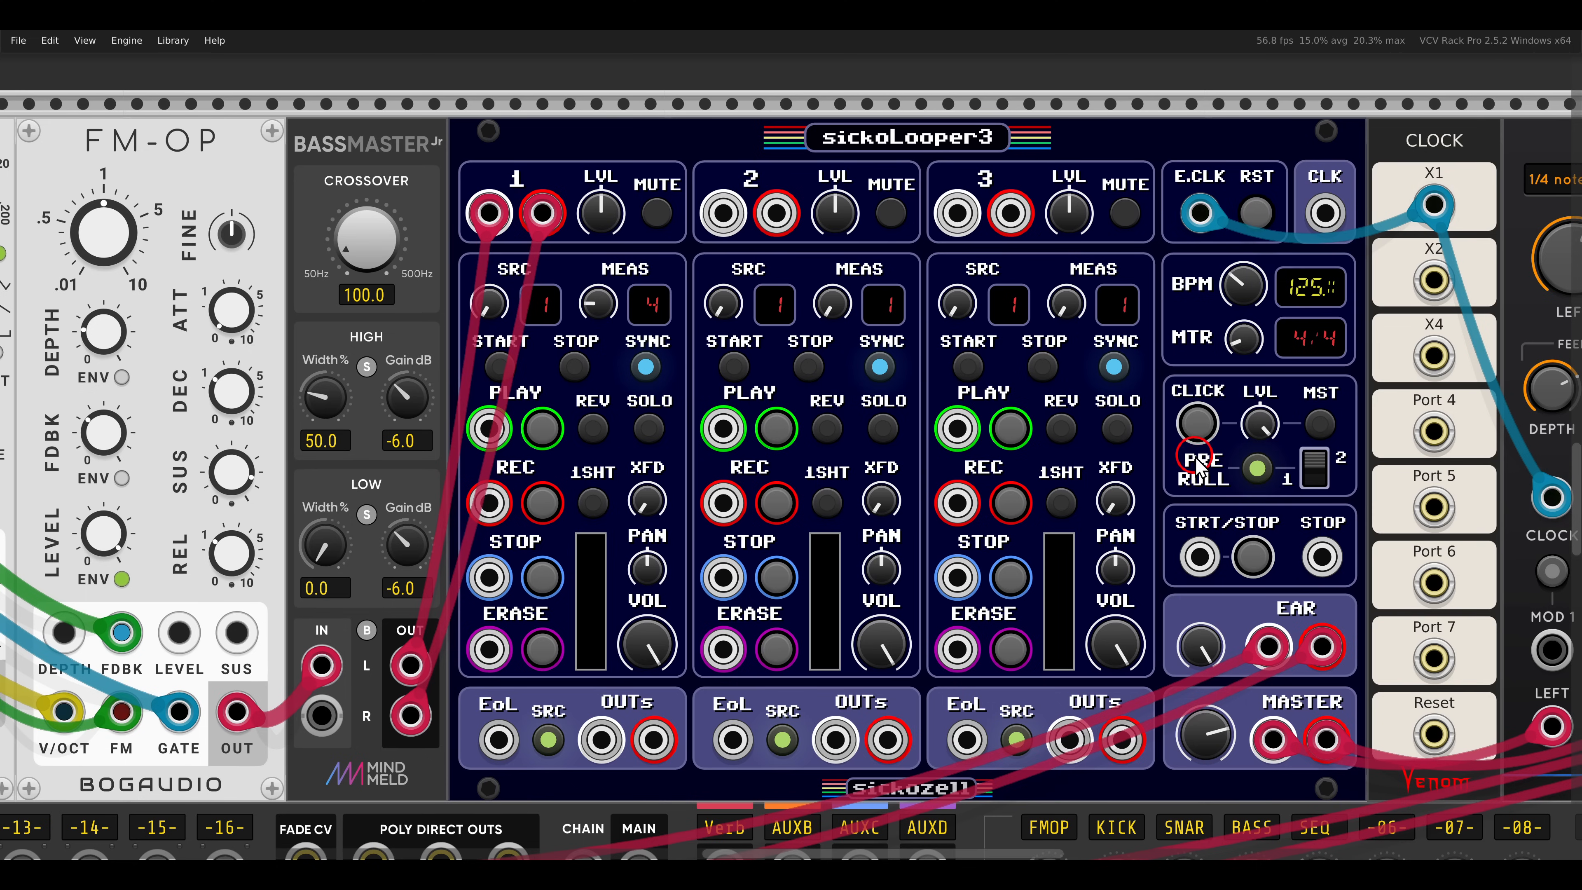
click(1193, 426)
click(1163, 481)
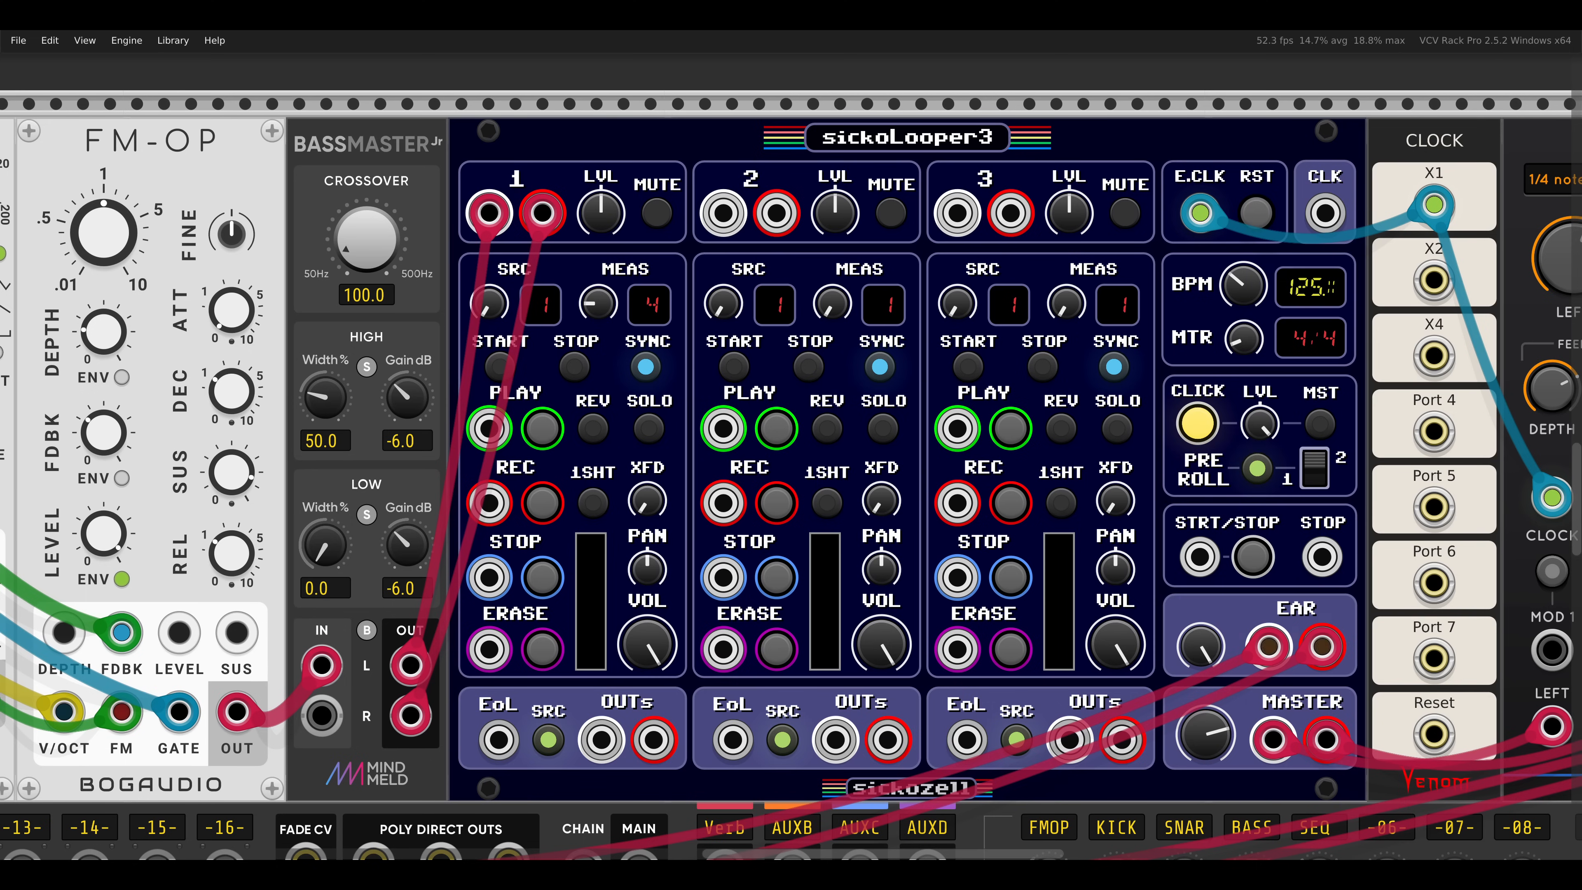
- Record a loop on track 1 of sickoLooper3 and let it play back
drag(1122, 470, 1118, 439)
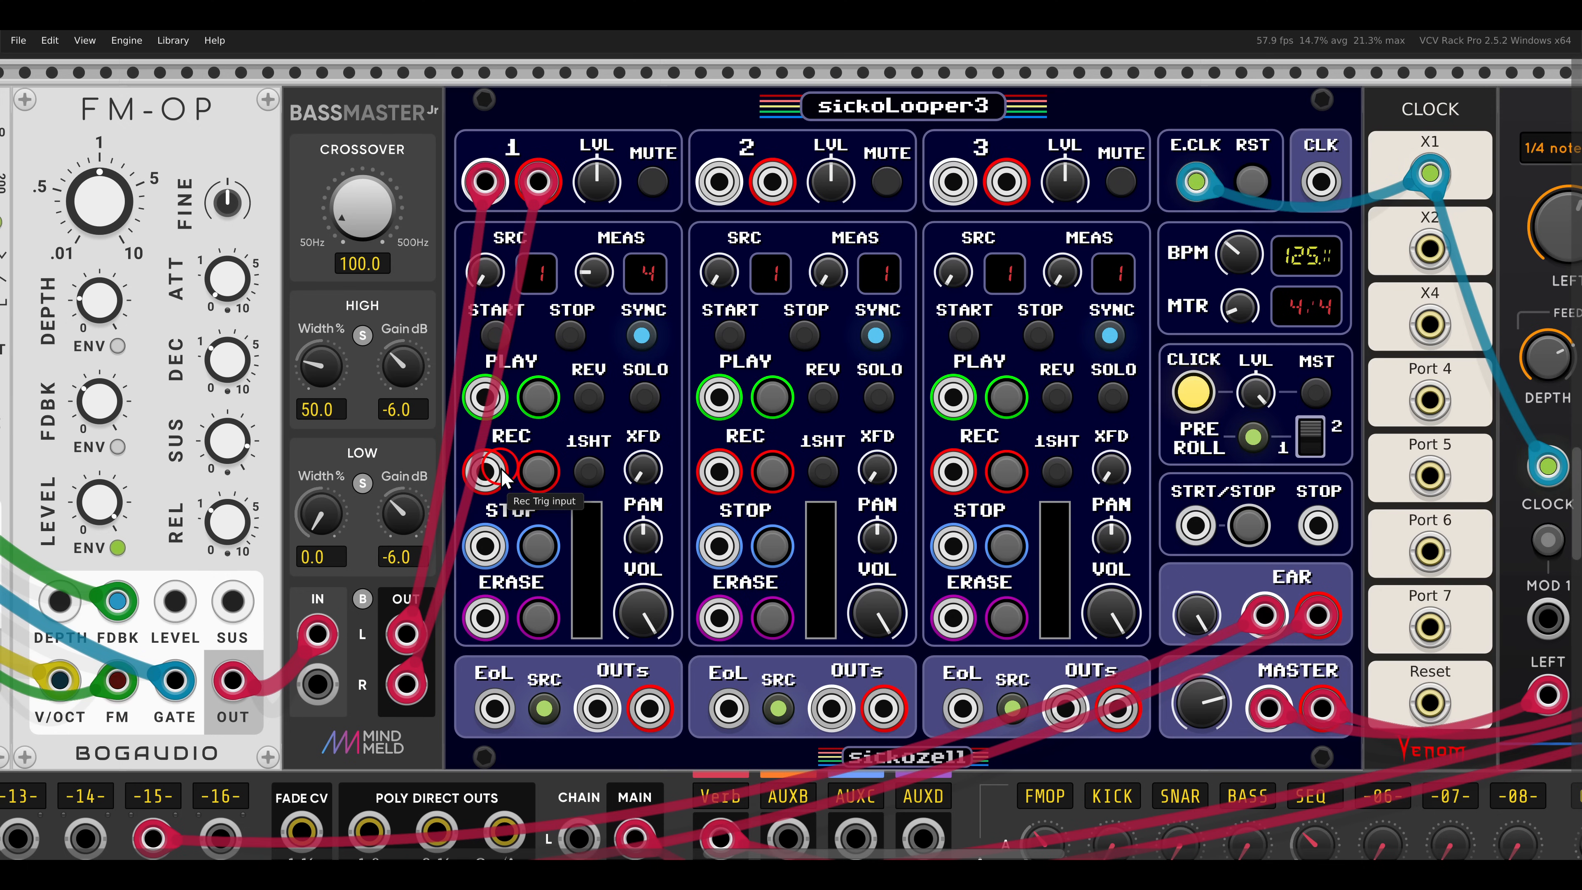
click(538, 474)
click(540, 475)
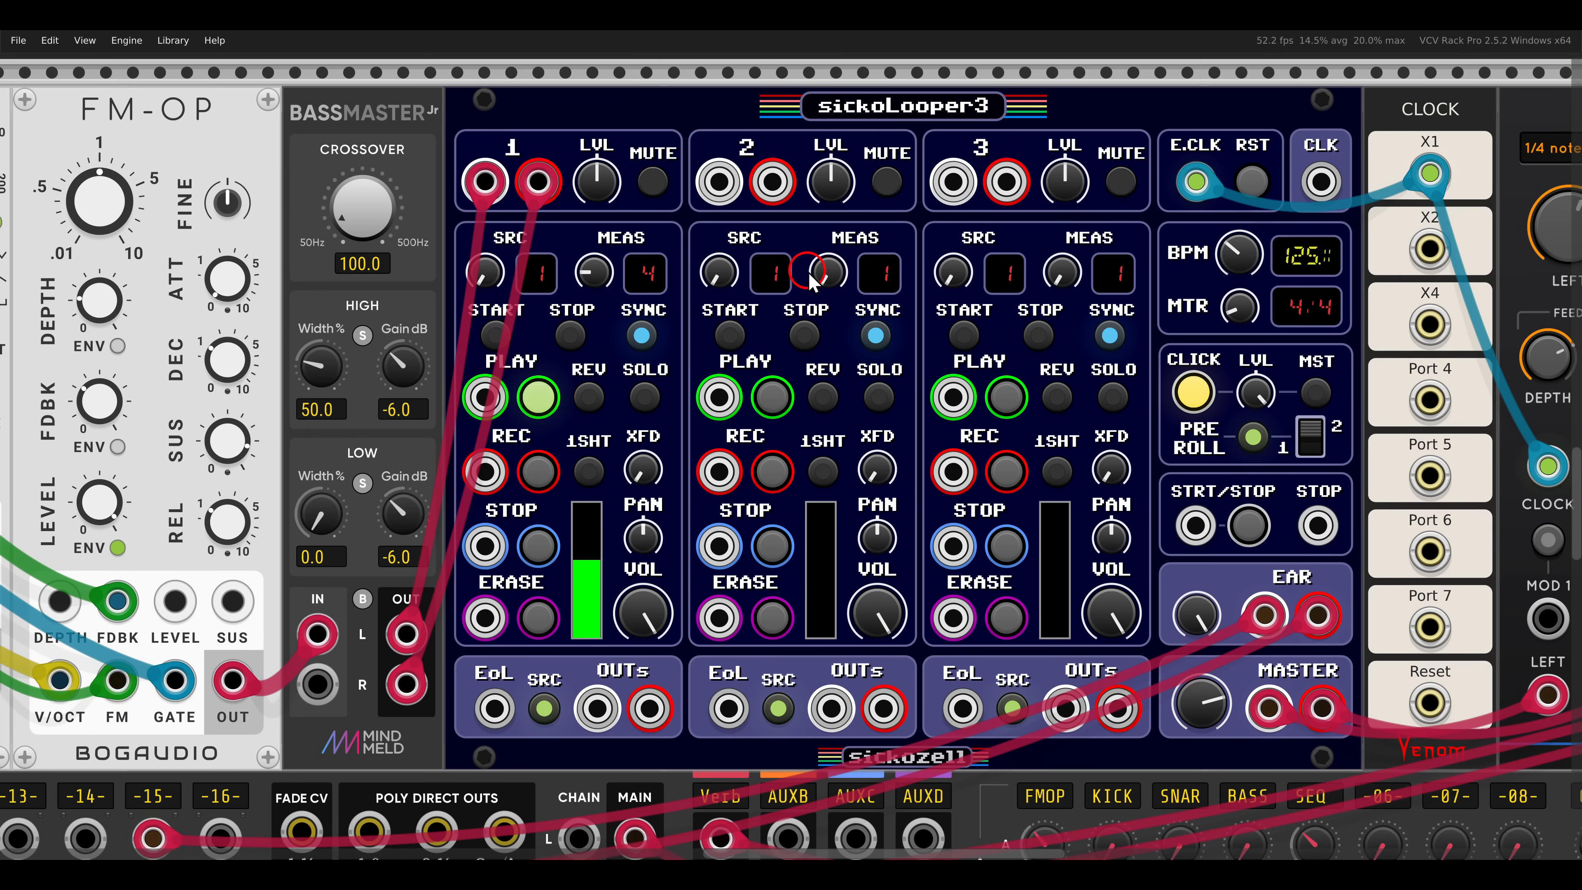
- Record a 2-measure loop on track 2 of sickoLooper3 and switch it to reverse playback
drag(830, 281, 830, 237)
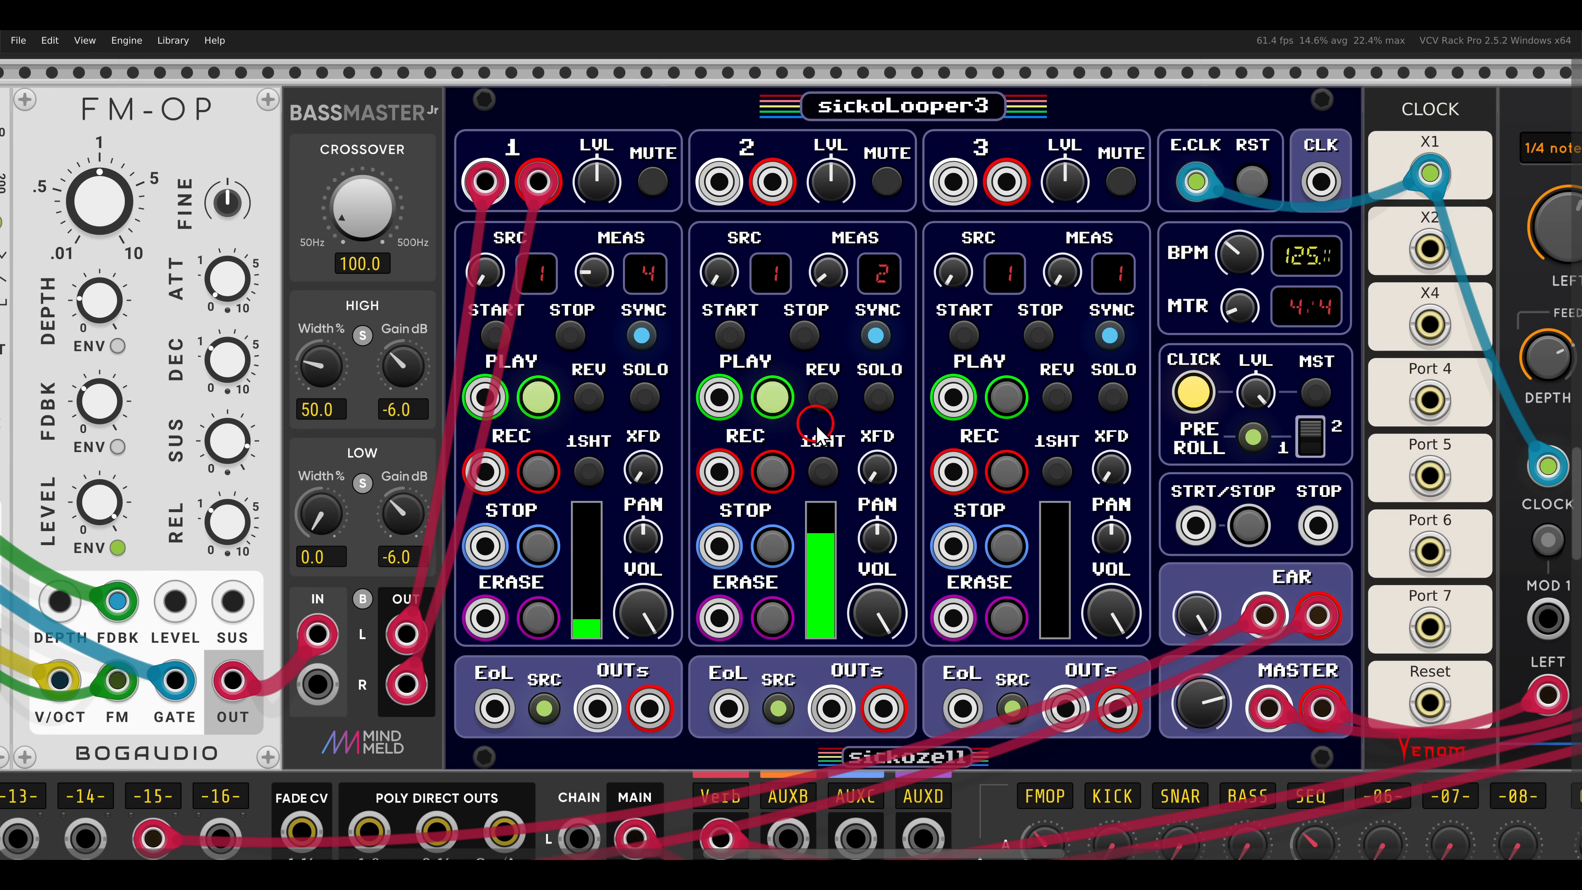
click(825, 403)
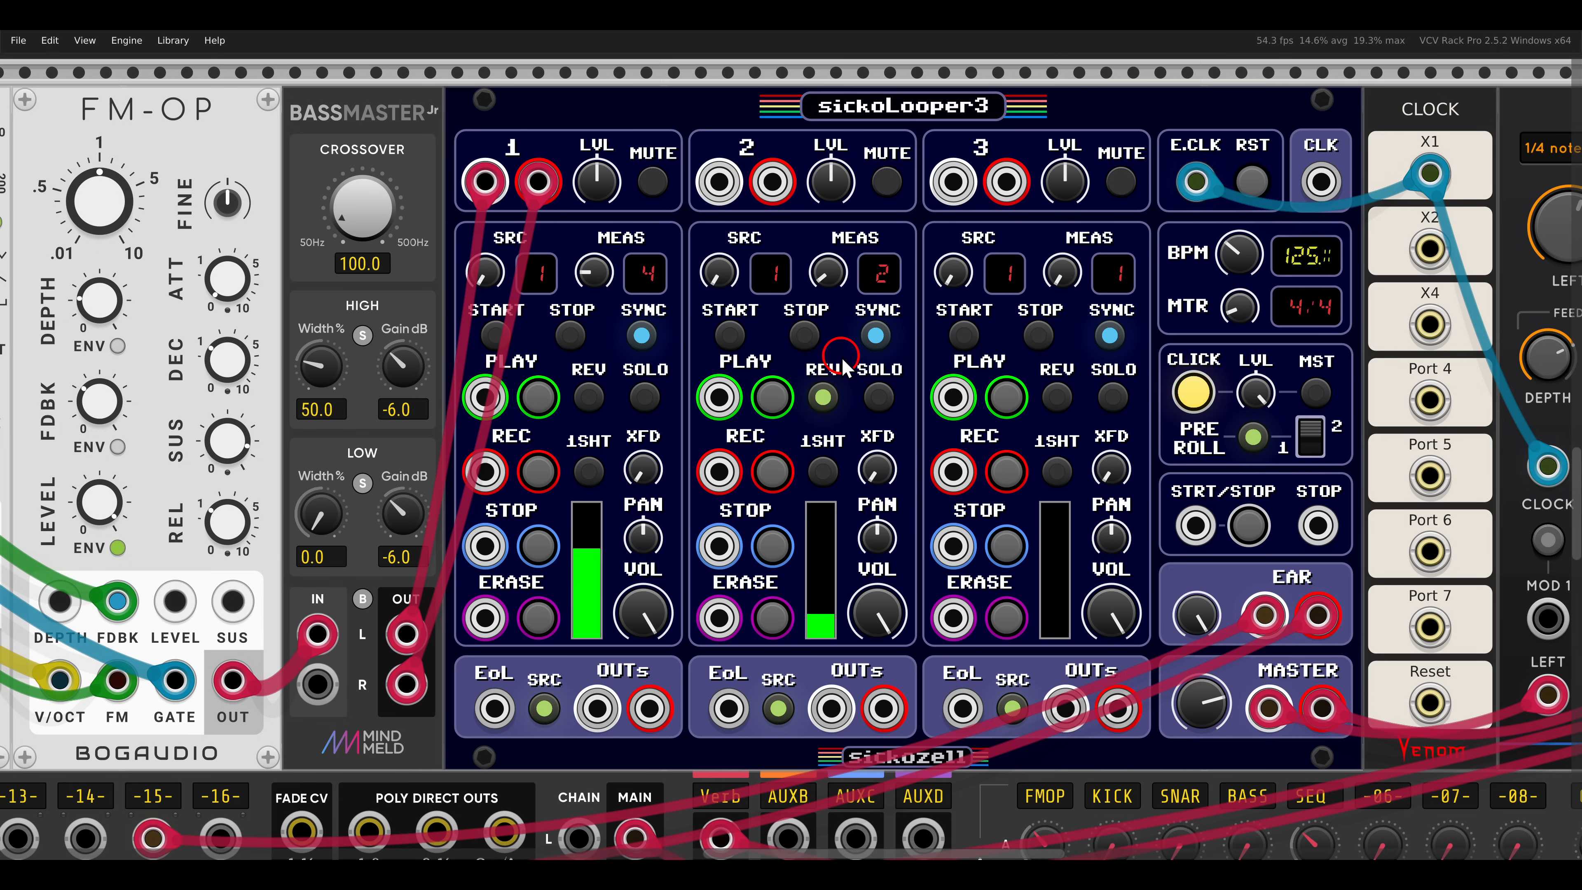
- Record a 3-measure loop on track 3 of sickoLooper3 and turn off the metronome click
drag(1062, 274, 1060, 236)
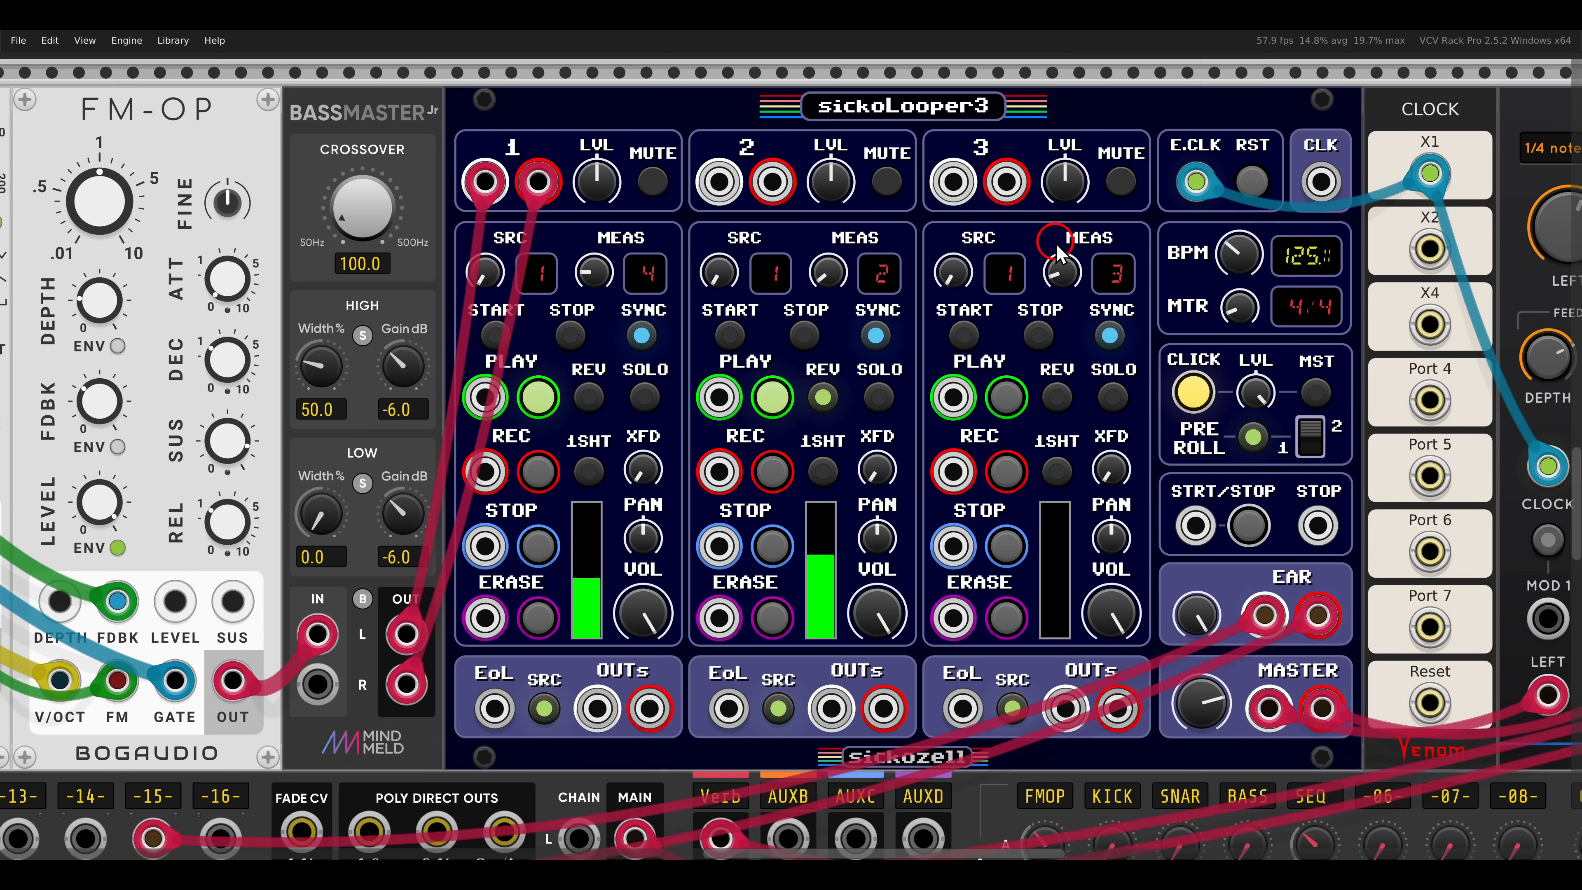
click(1016, 472)
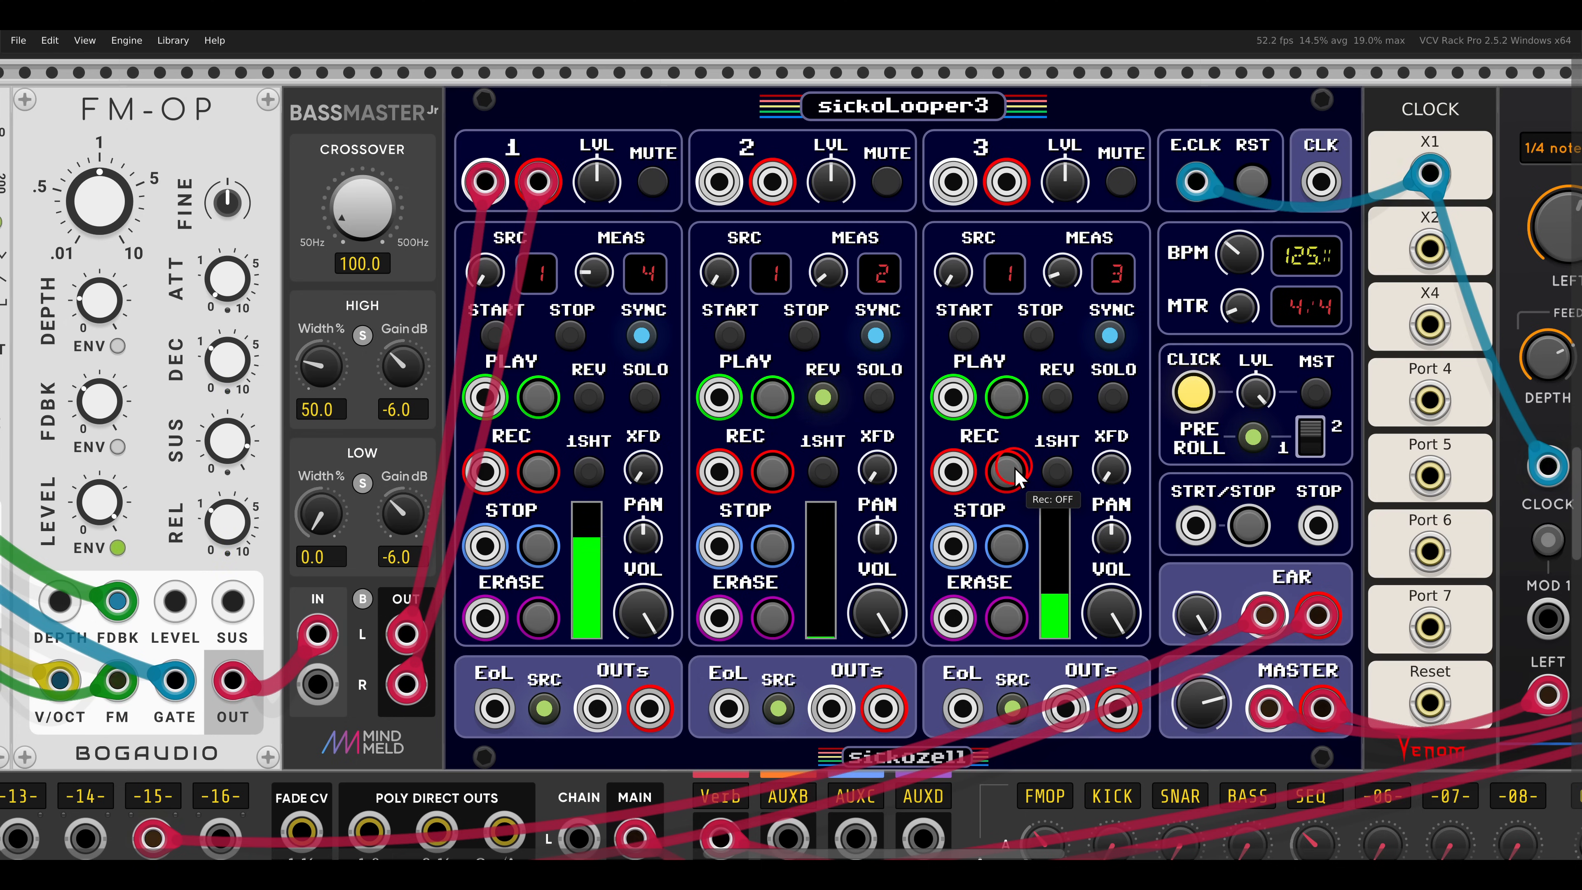
click(1171, 373)
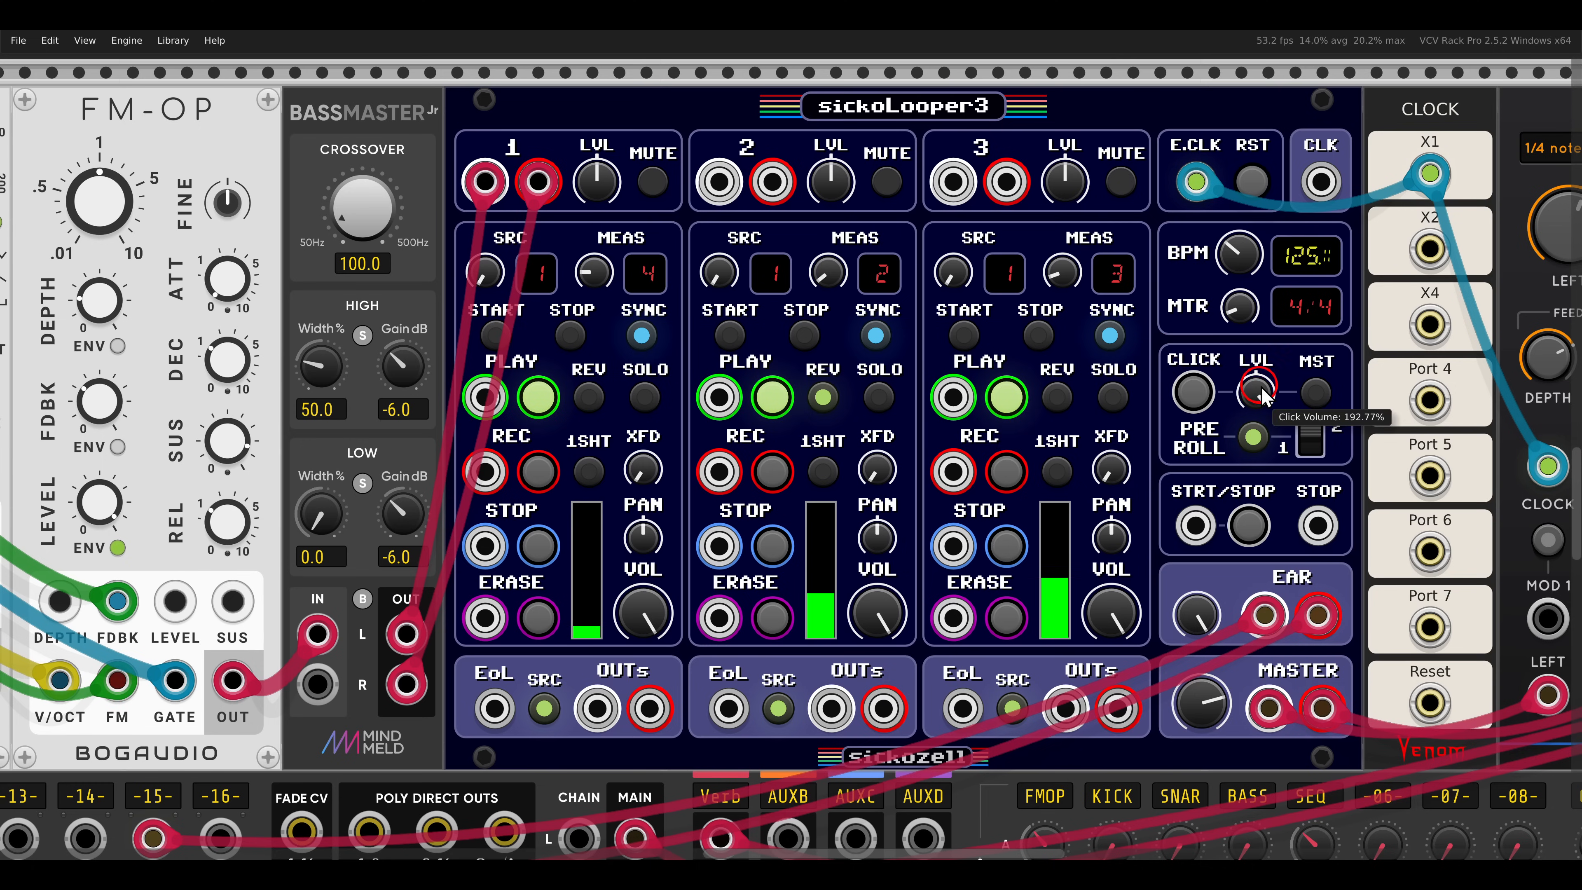
- Unmute the input of sickoLooper1, record a loop on it, and mute the input again
drag(1243, 389, 912, 399)
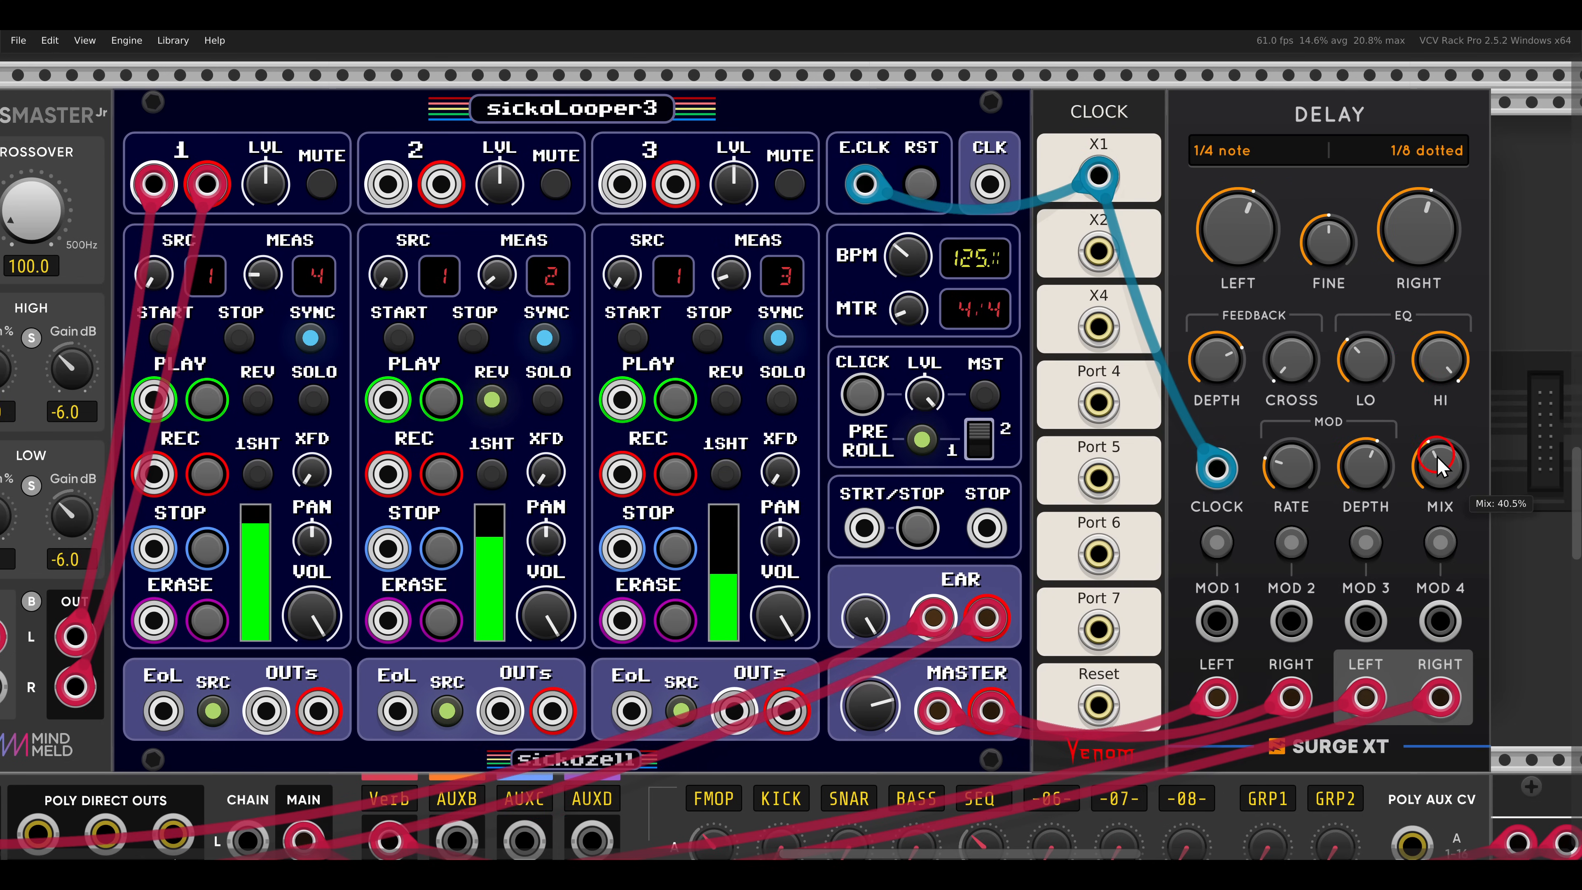
scroll(831, 418, down, 3)
drag(661, 492, 1127, 251)
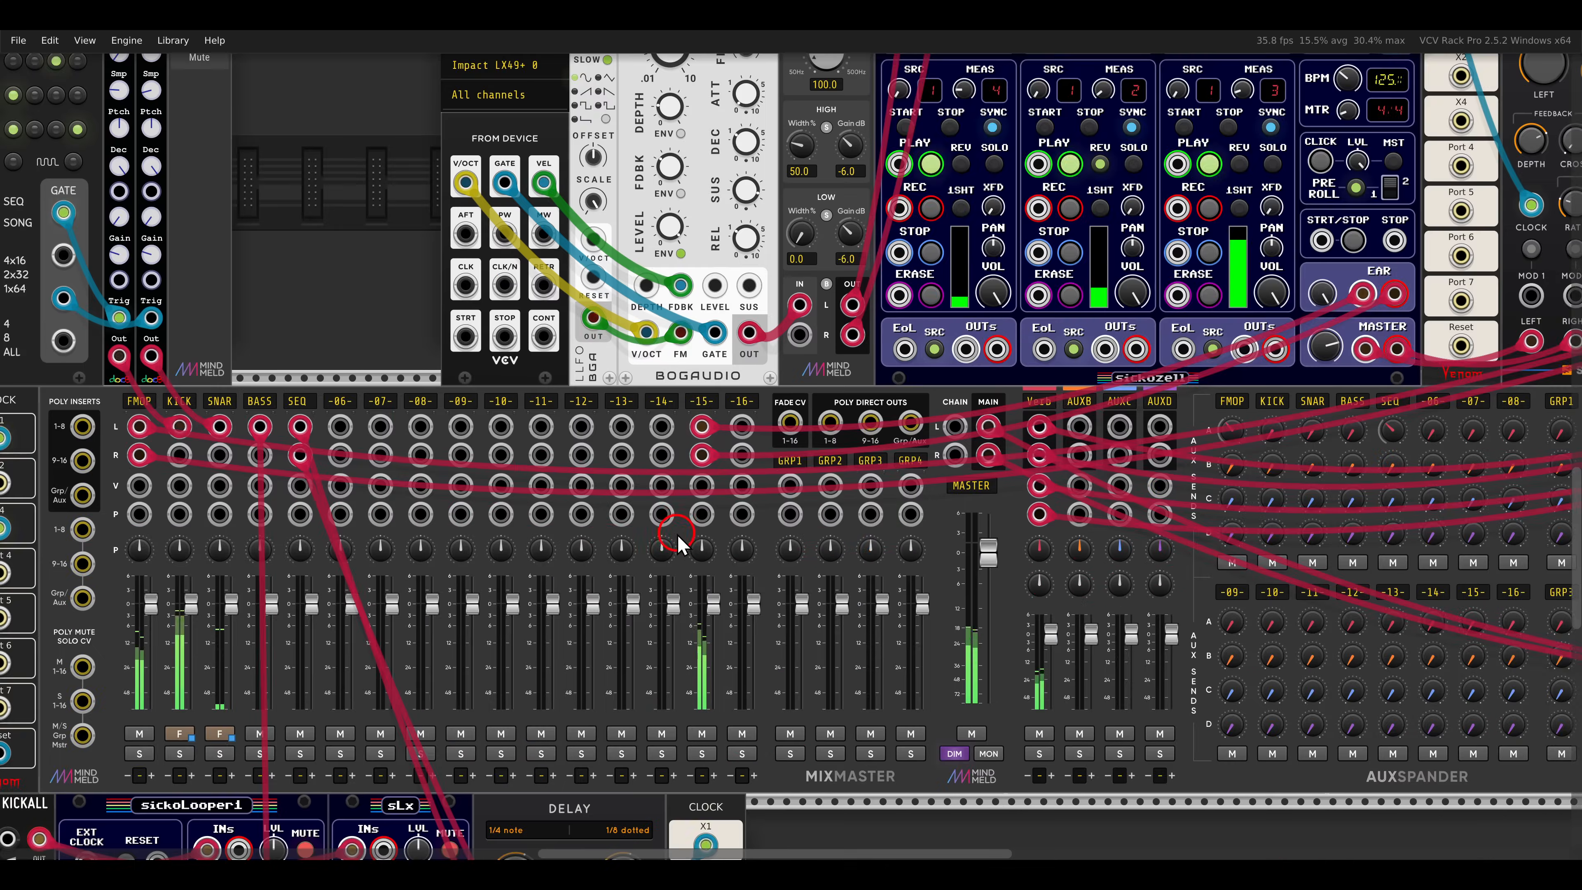
drag(519, 751, 1136, 215)
scroll(1116, 328, up, 2)
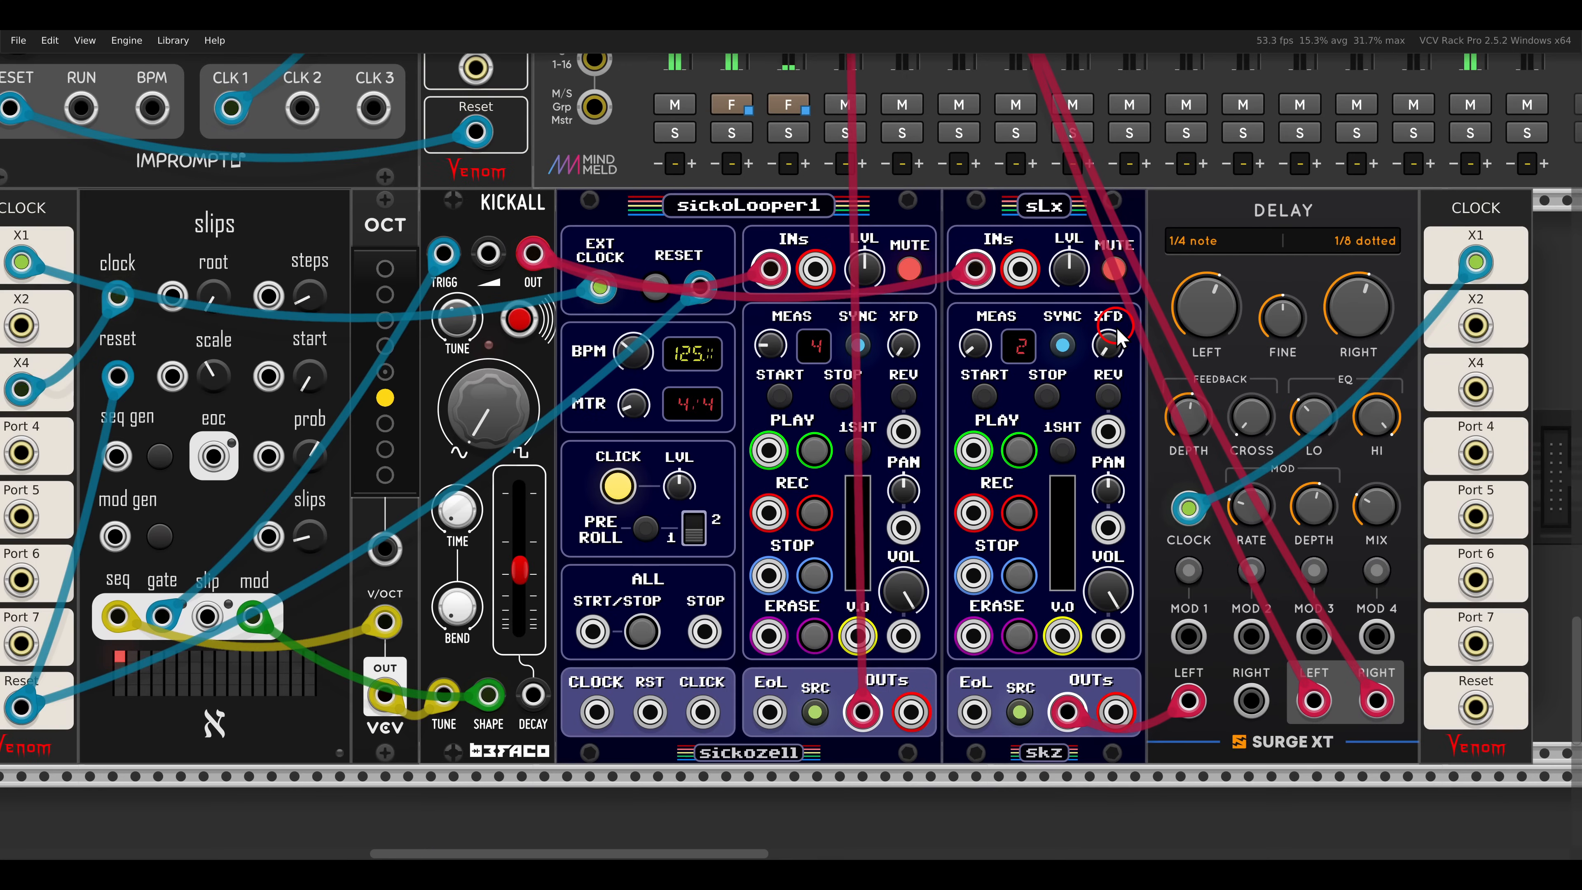
scroll(1120, 336, down, 1)
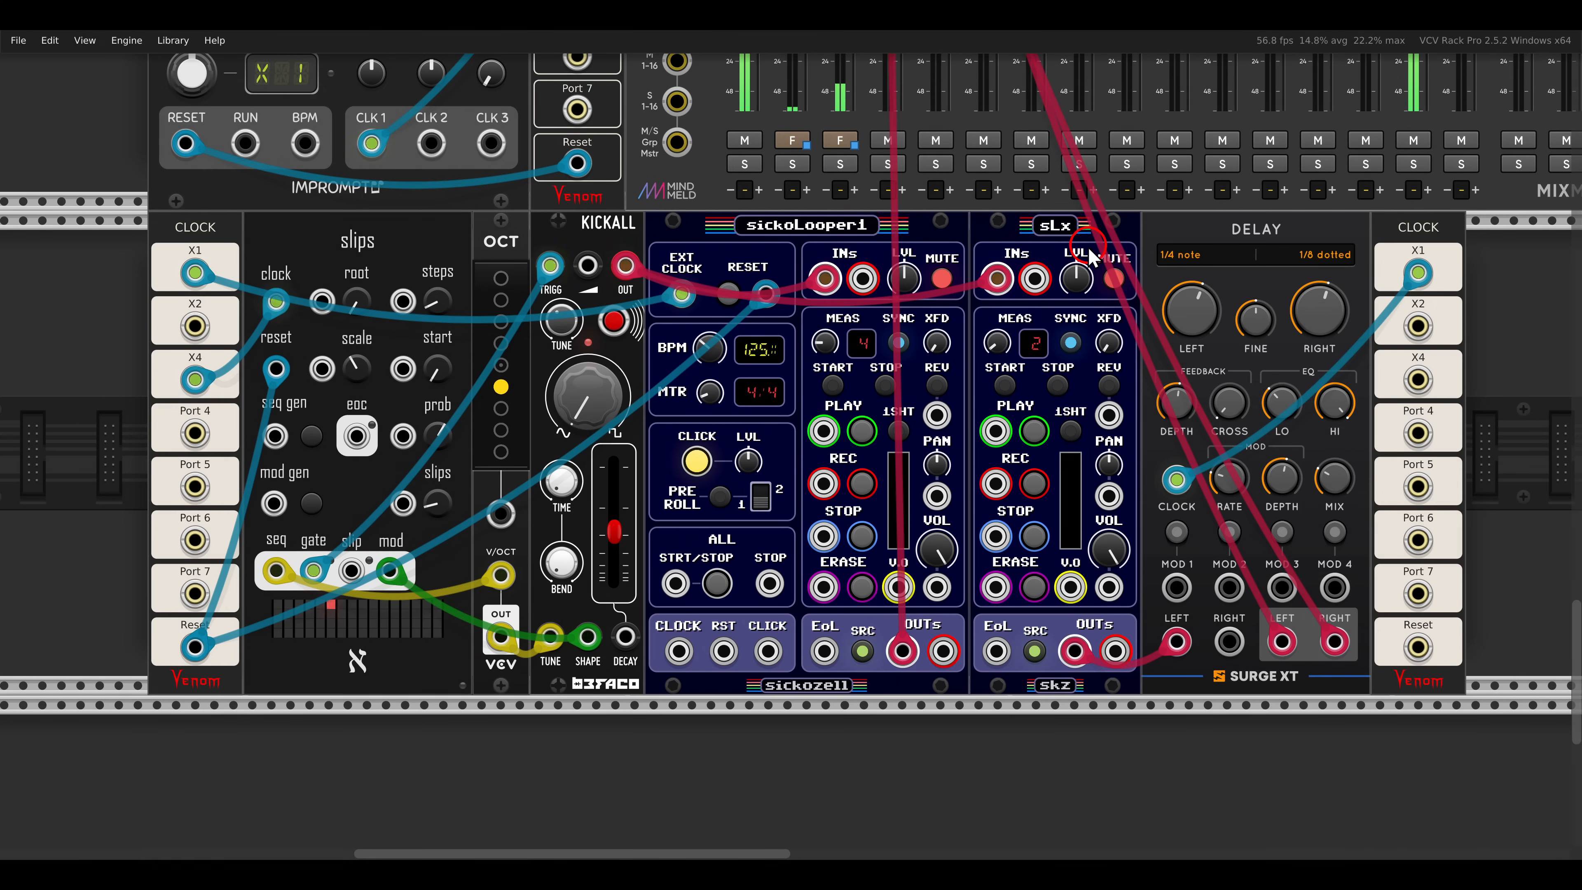
click(946, 282)
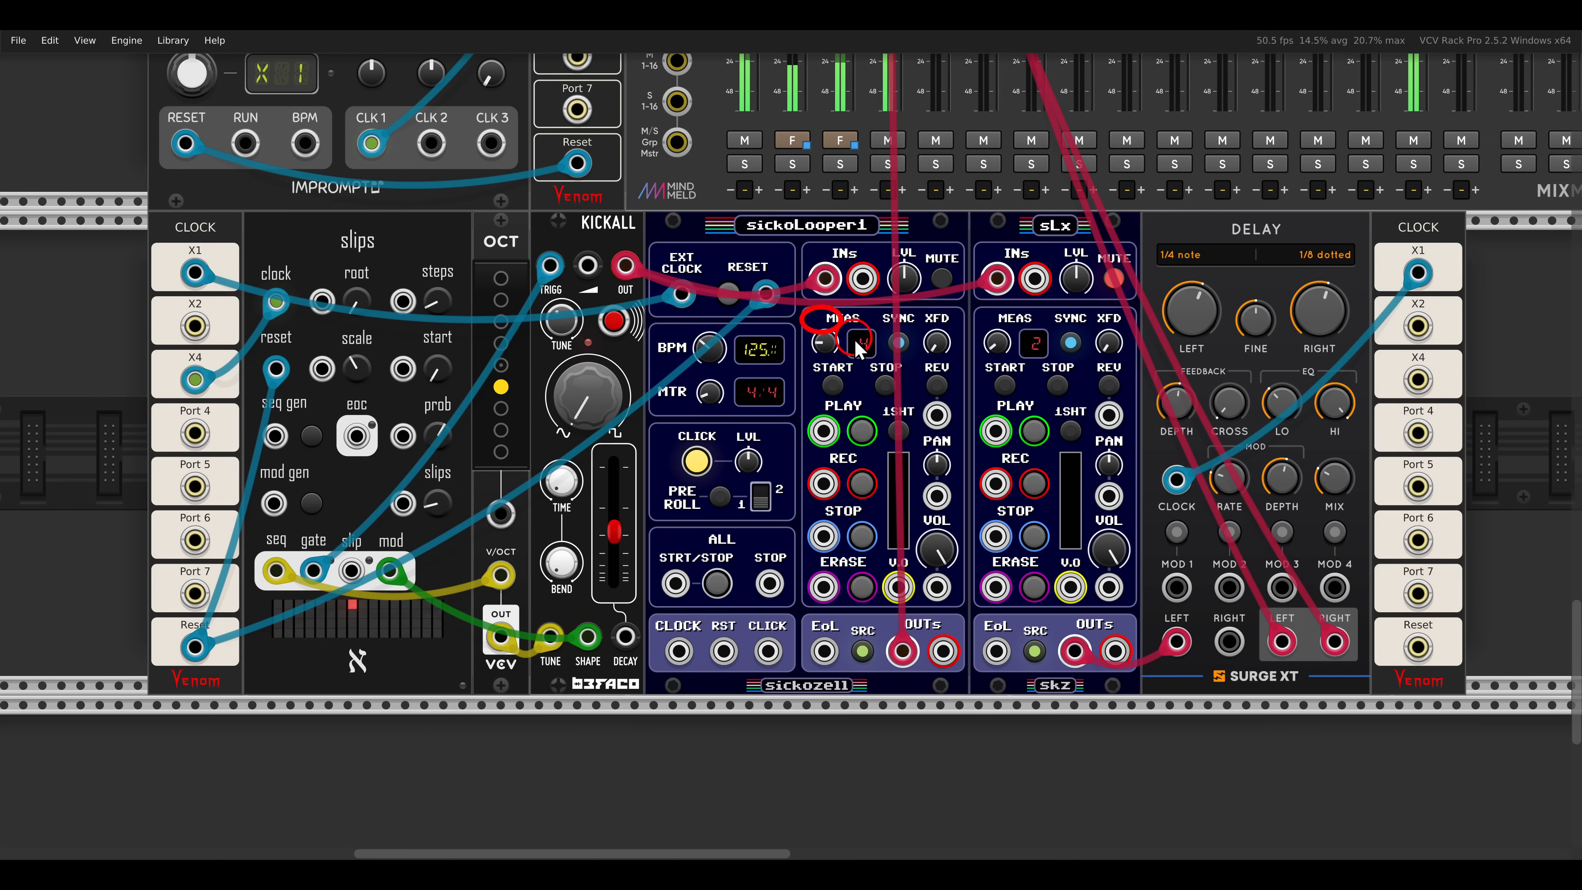
click(861, 482)
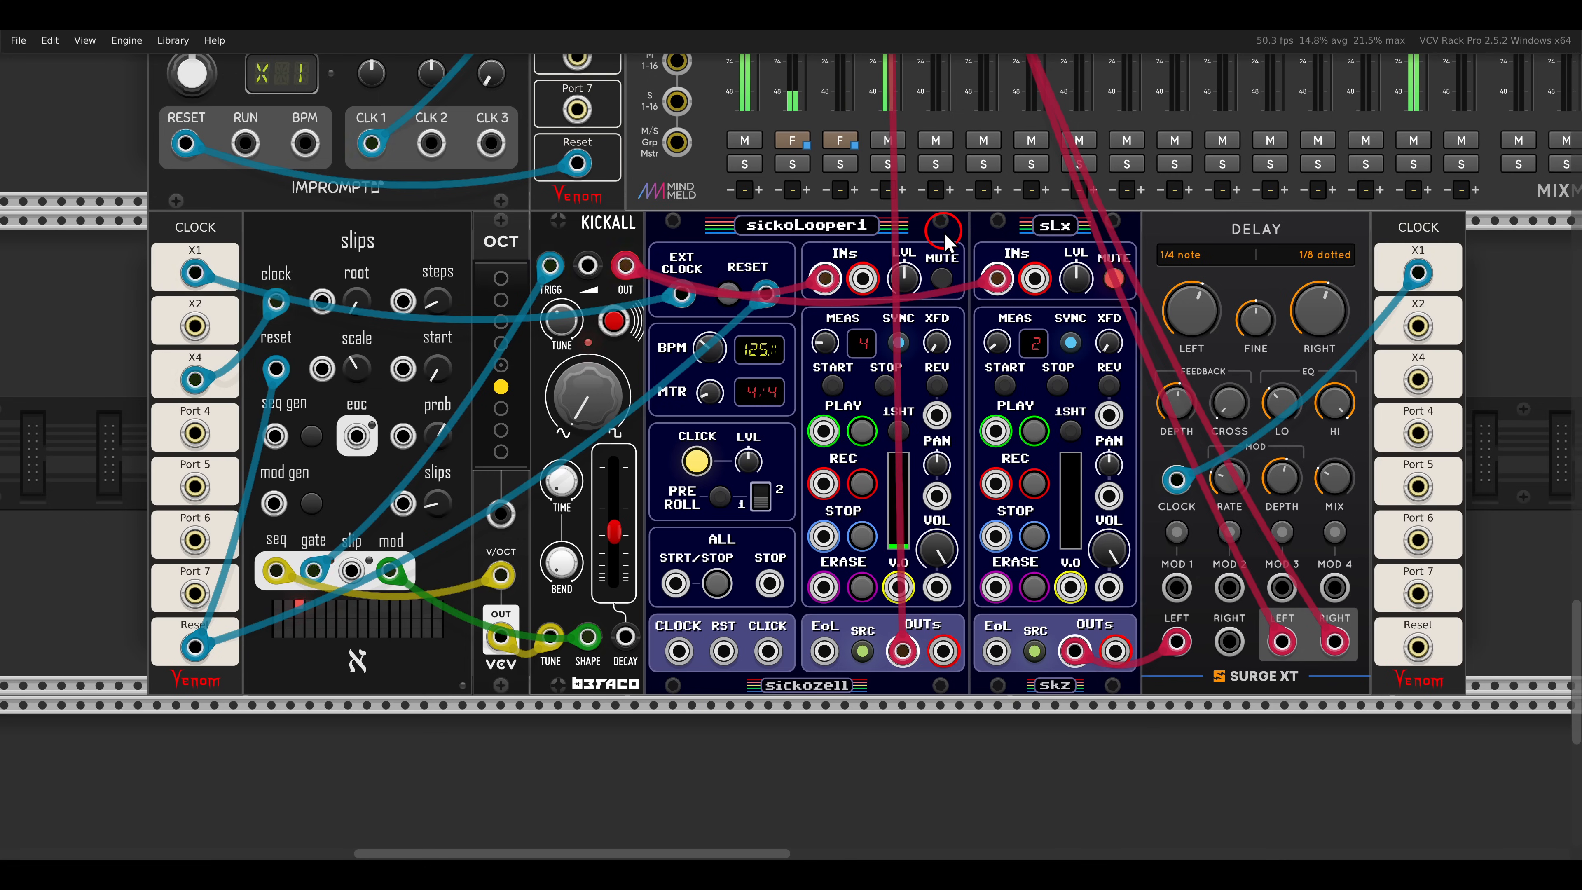
click(941, 279)
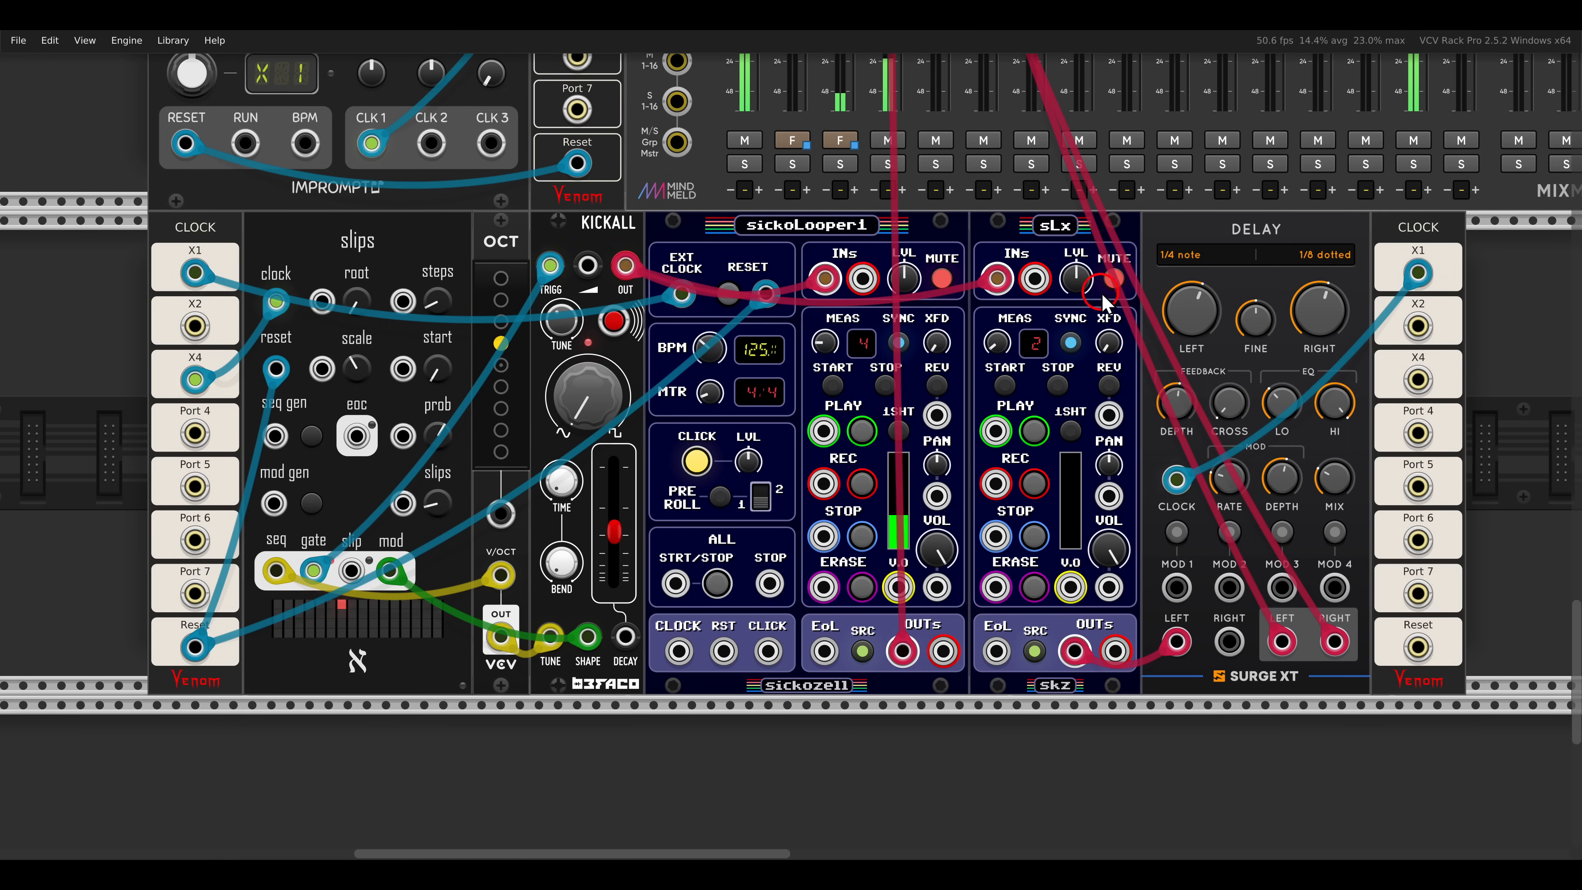
- Unmute the input of the sLx expander, record a loop on it, and mute the input again
click(1112, 282)
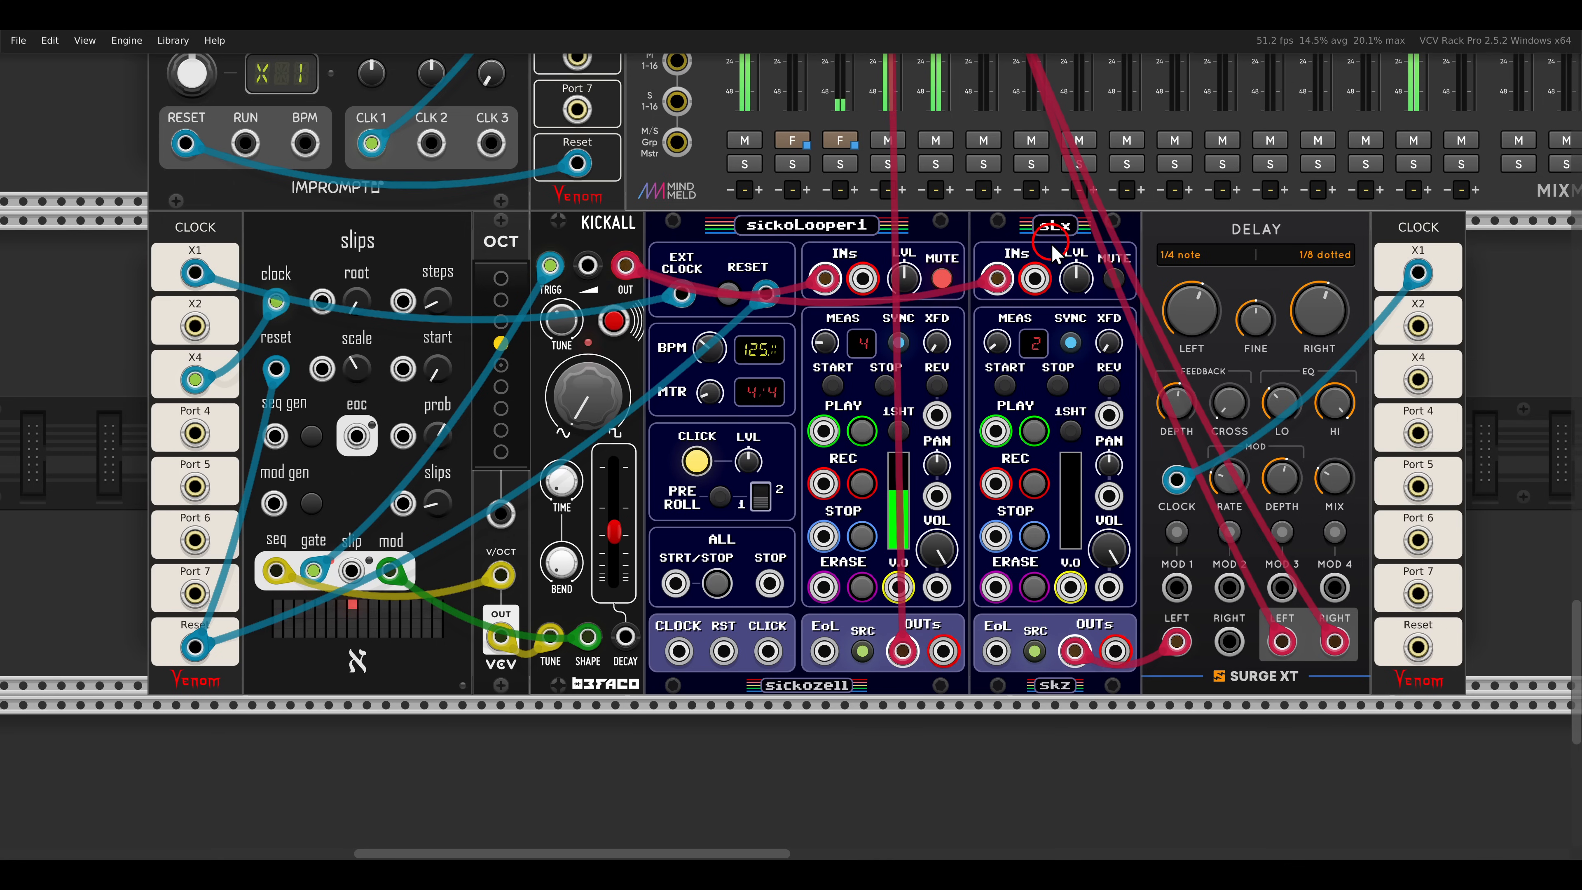
click(1033, 483)
click(1027, 240)
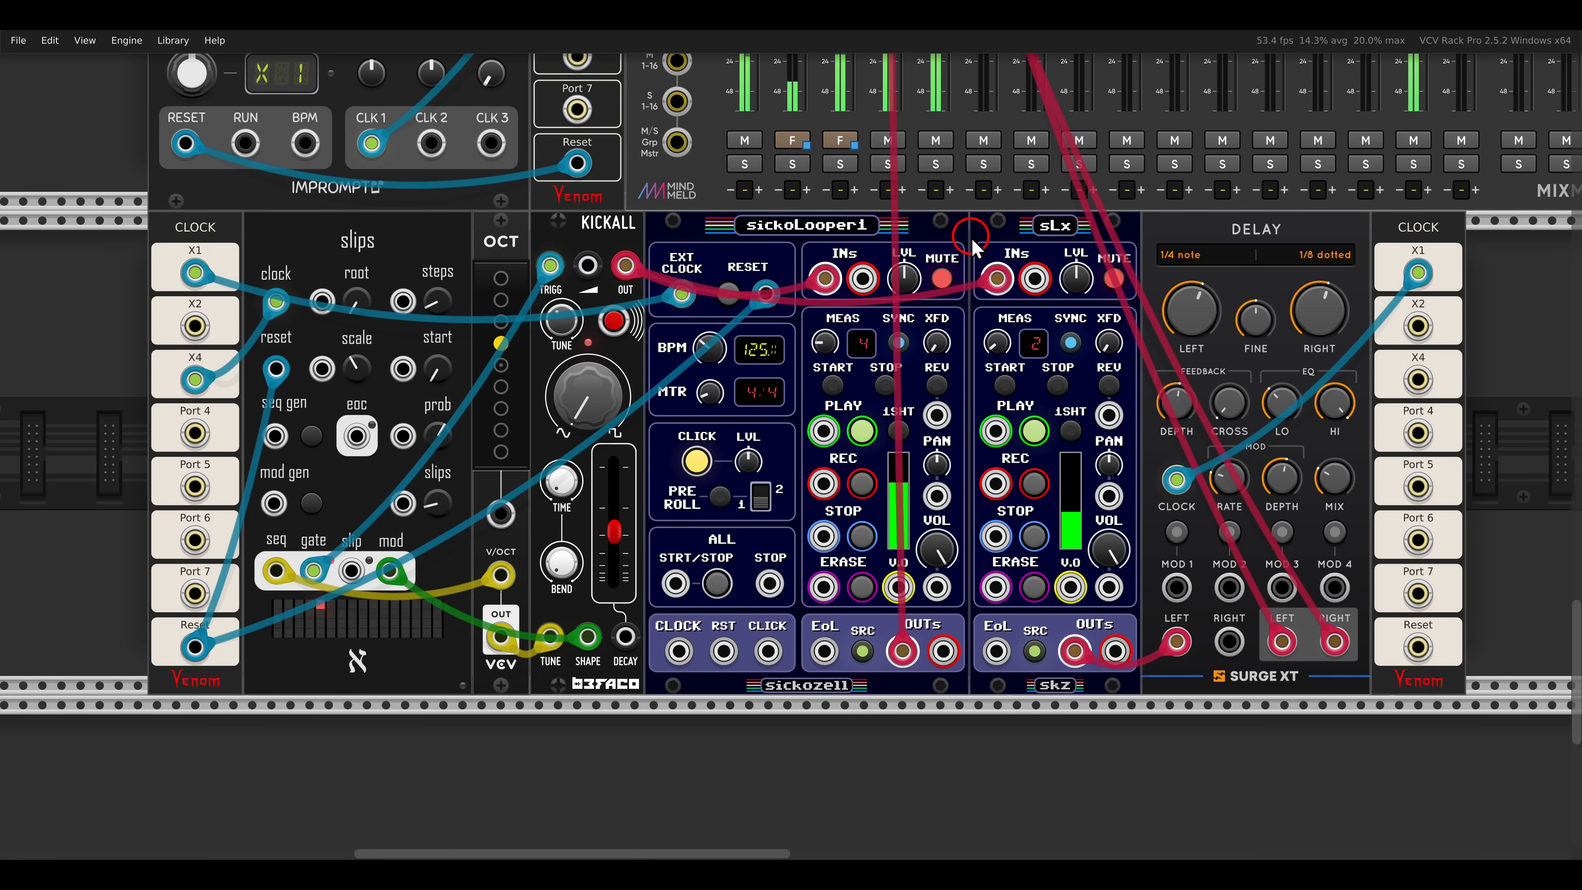
- Patch the slip output of the slips sequencer into the REV input of the sLx expander
scroll(1018, 510, up, 2)
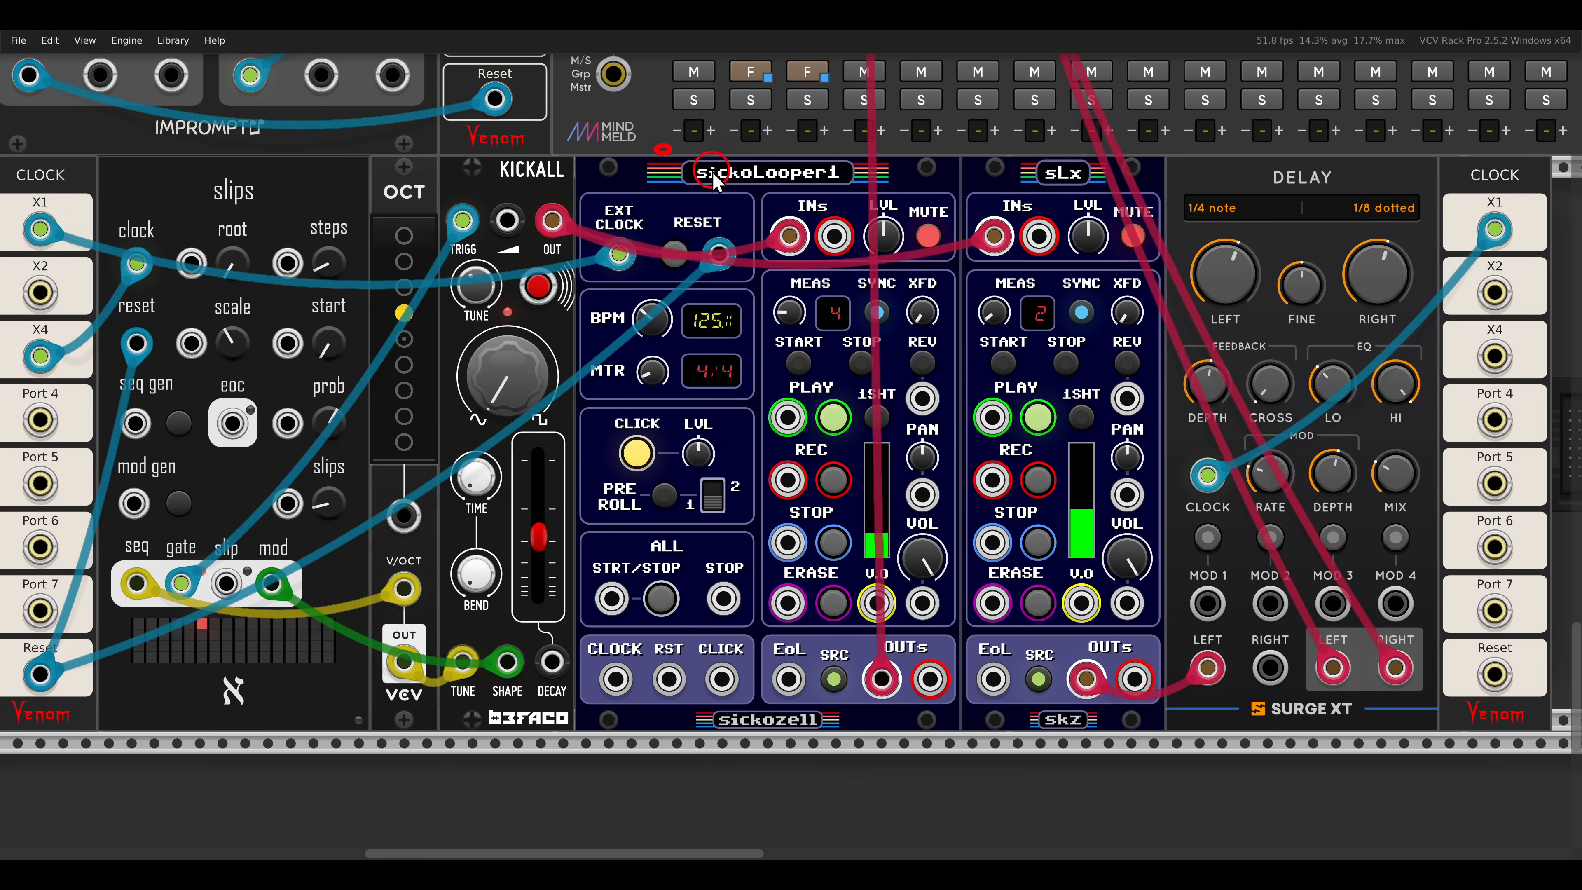
drag(712, 170, 883, 207)
drag(1010, 148, 1105, 199)
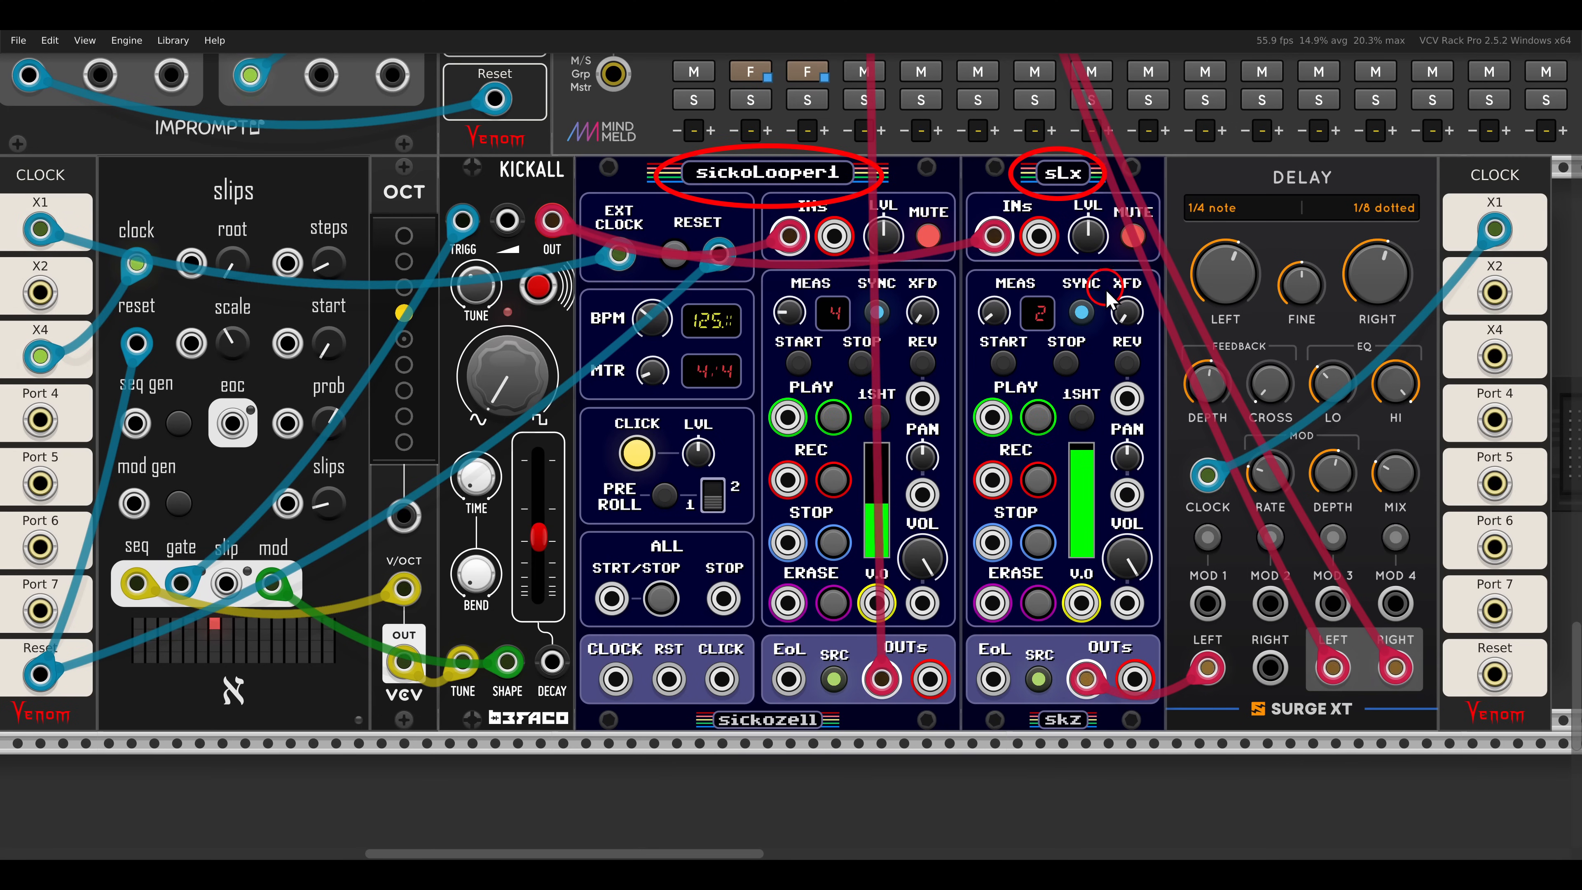
drag(1114, 352, 1160, 416)
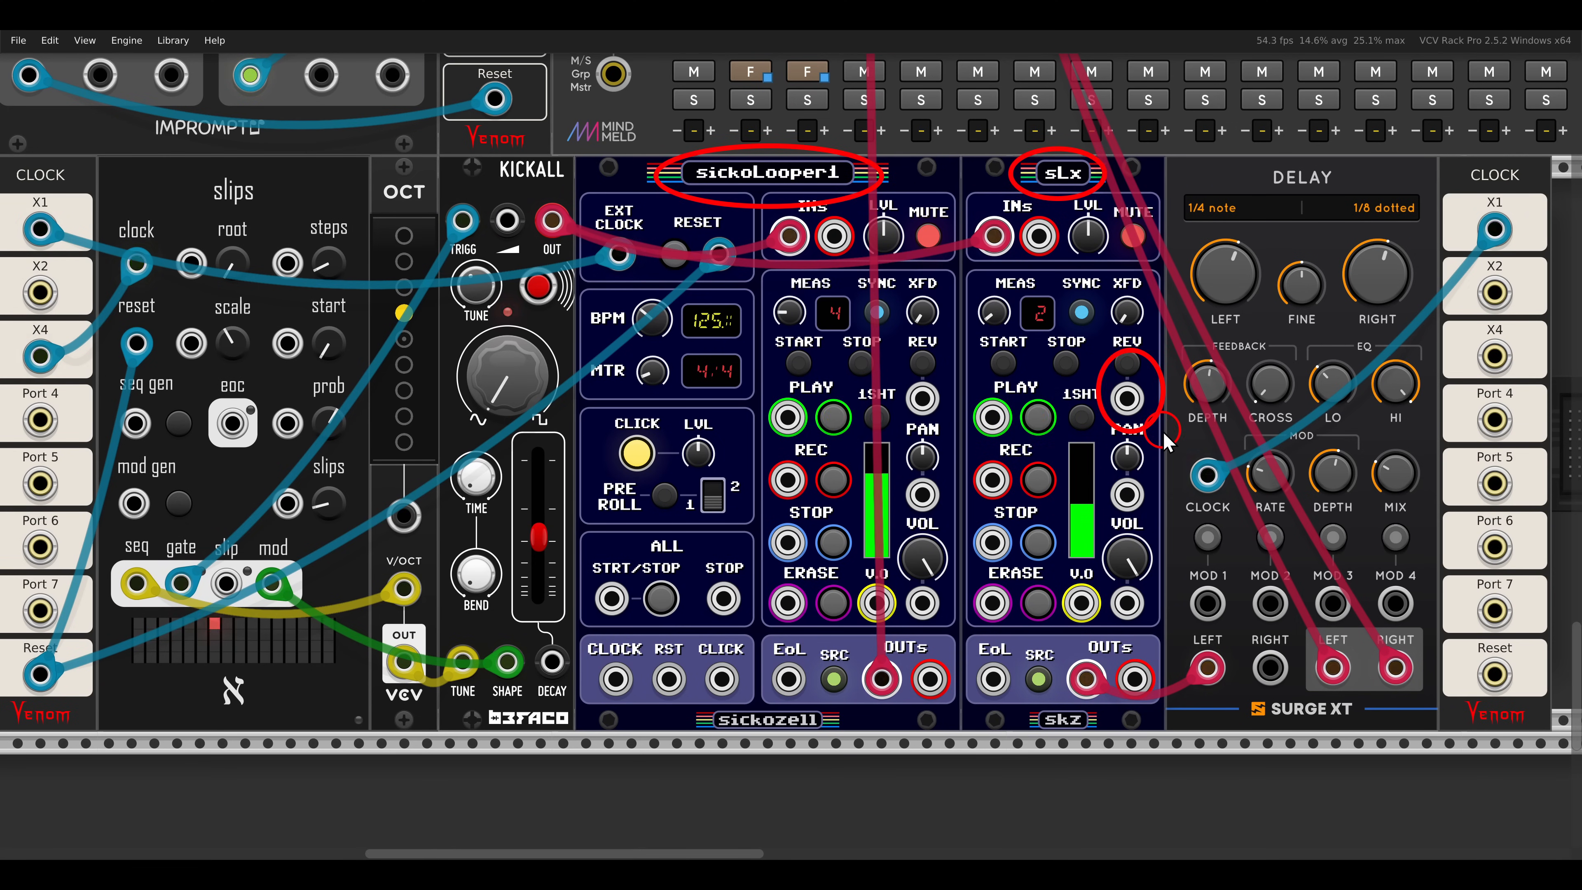
key(Escape)
mouse_move(228, 580)
mouse_down()
mouse_move(374, 623)
mouse_move(803, 517)
mouse_move(1125, 398)
mouse_up()
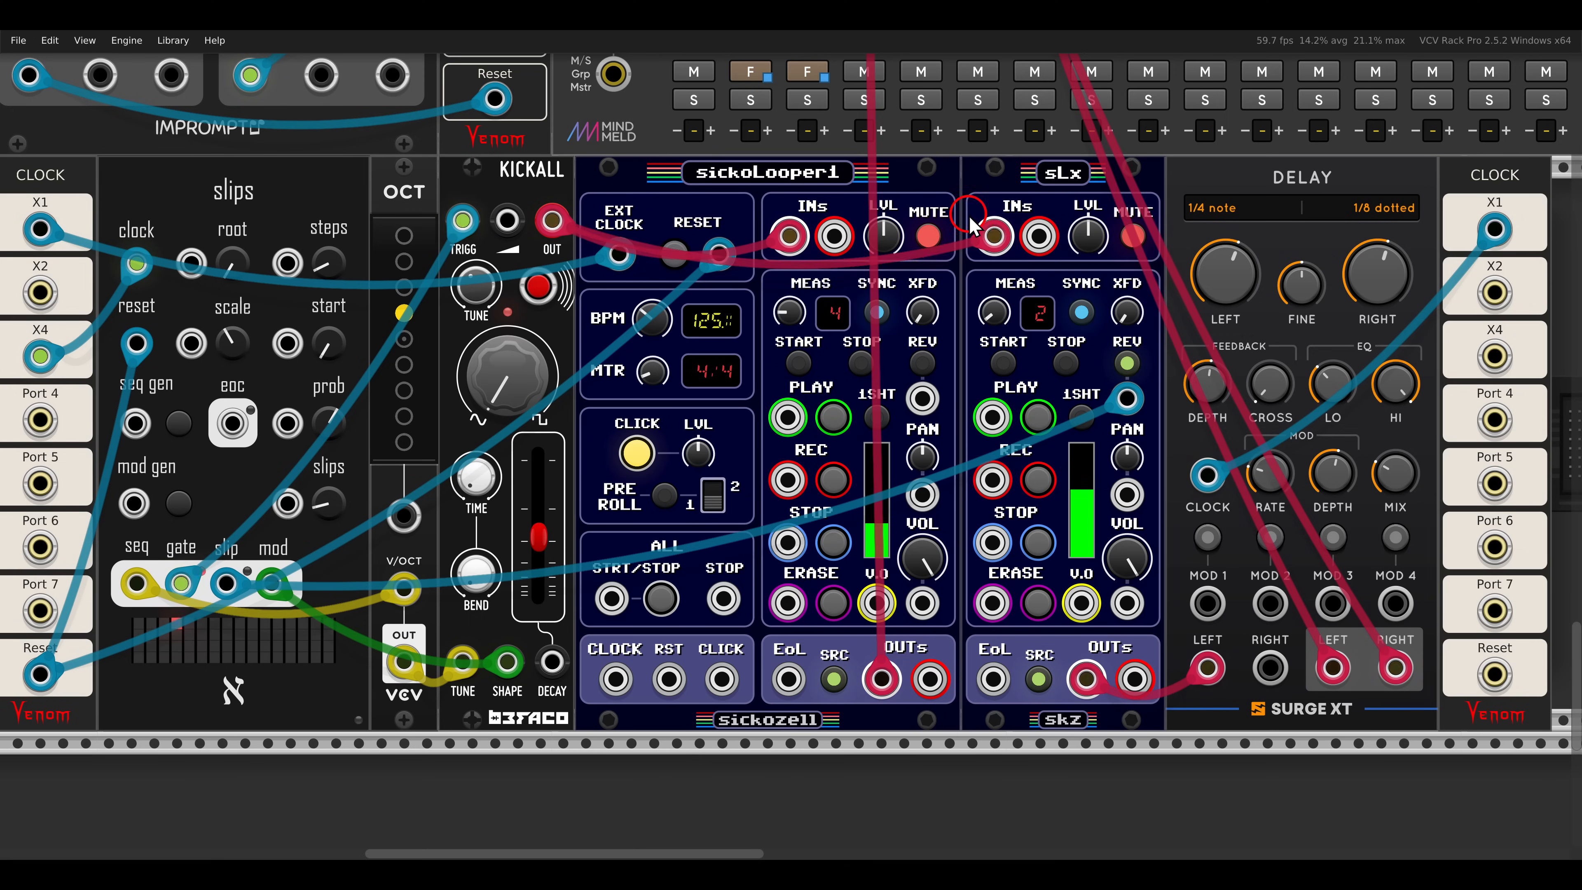
- Inspect the track settings of sickoLooper1, including the options for importing and exporting WAV files
scroll(977, 226, down, 1)
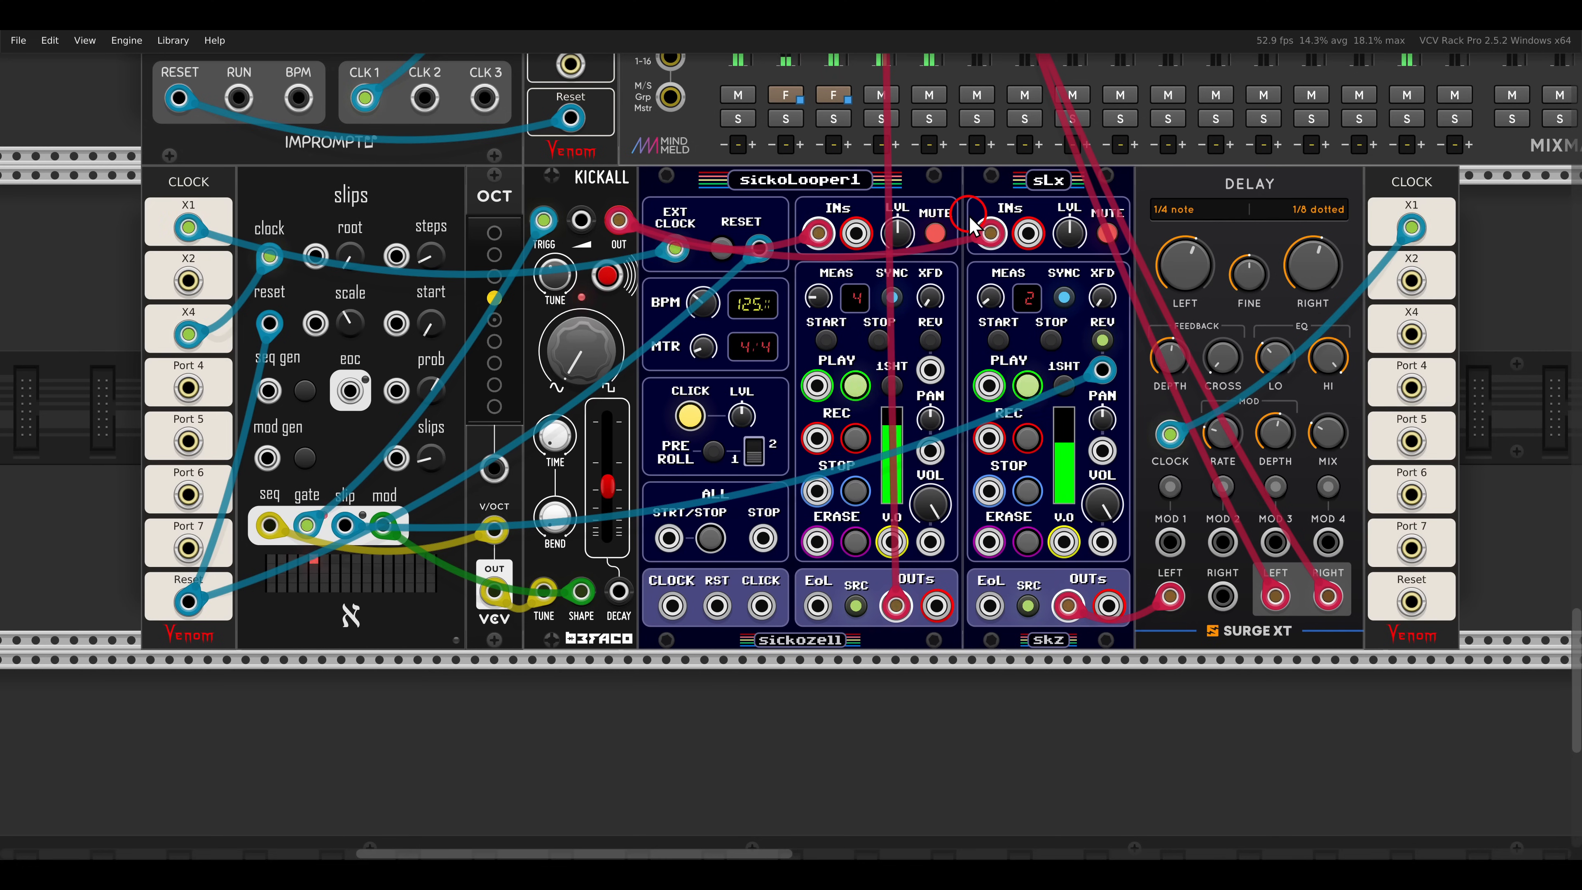
scroll(962, 224, up, 1)
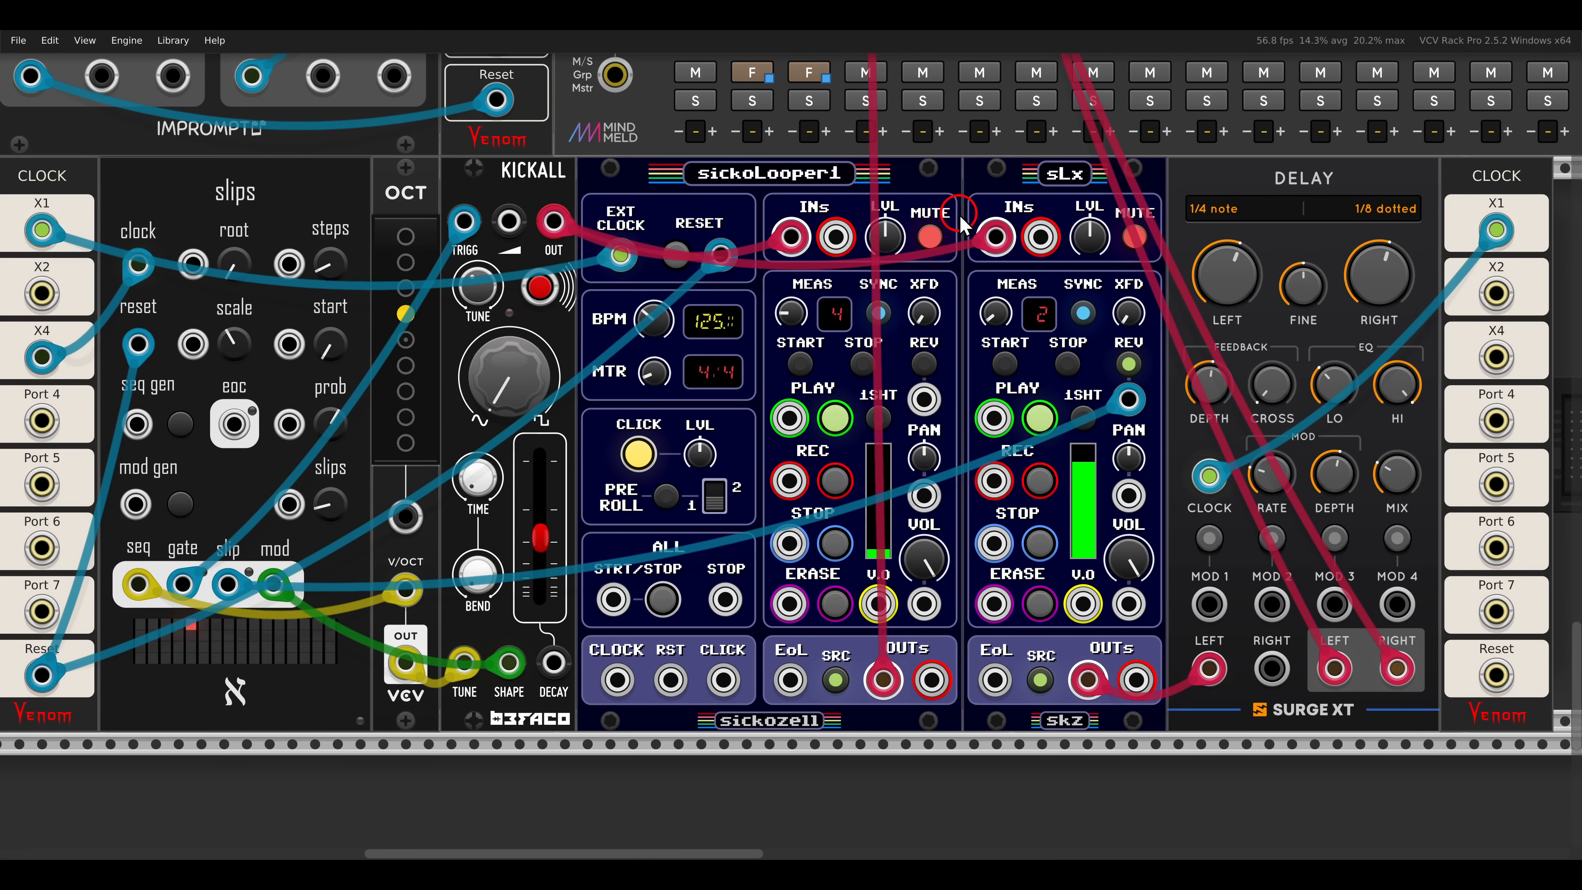
right_click(903, 196)
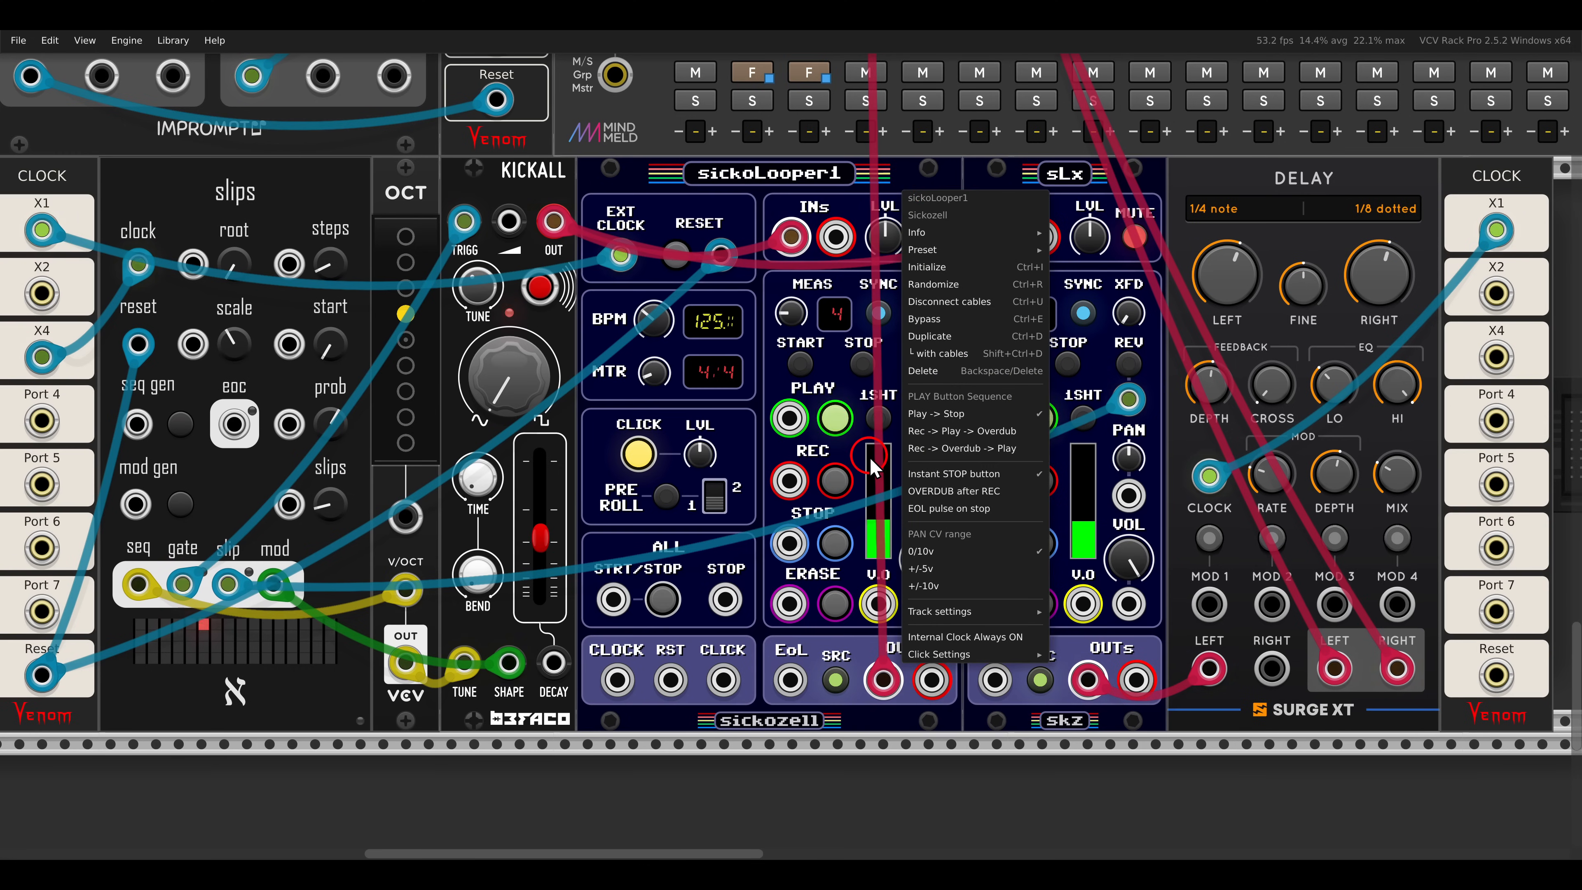
mouse_move(983, 613)
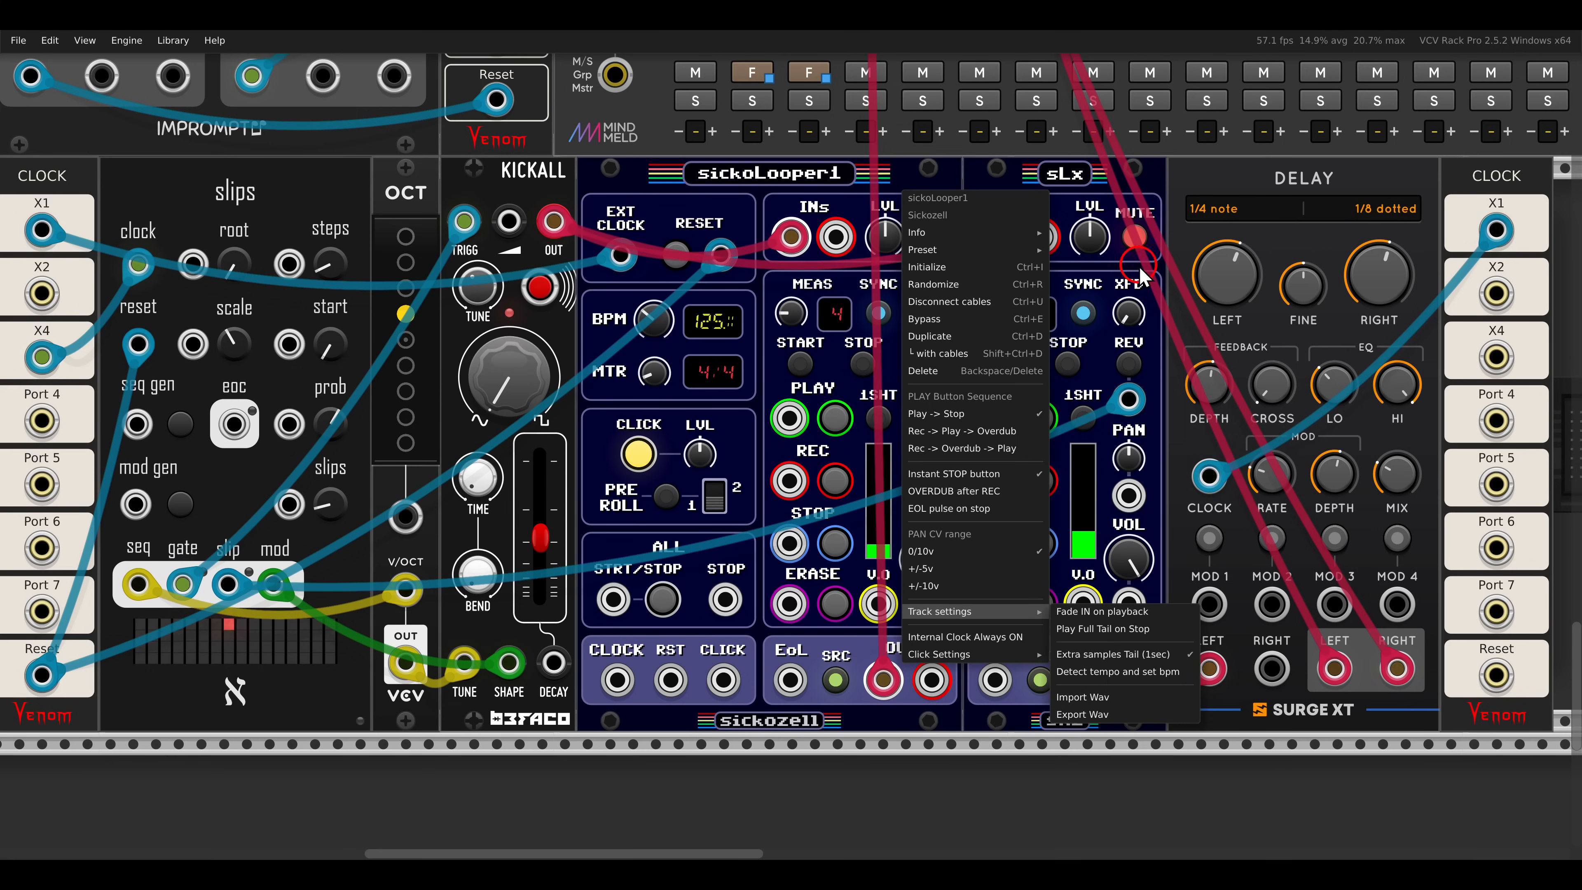
click(1108, 716)
scroll(1103, 181, down, 3)
drag(1326, 133, 645, 418)
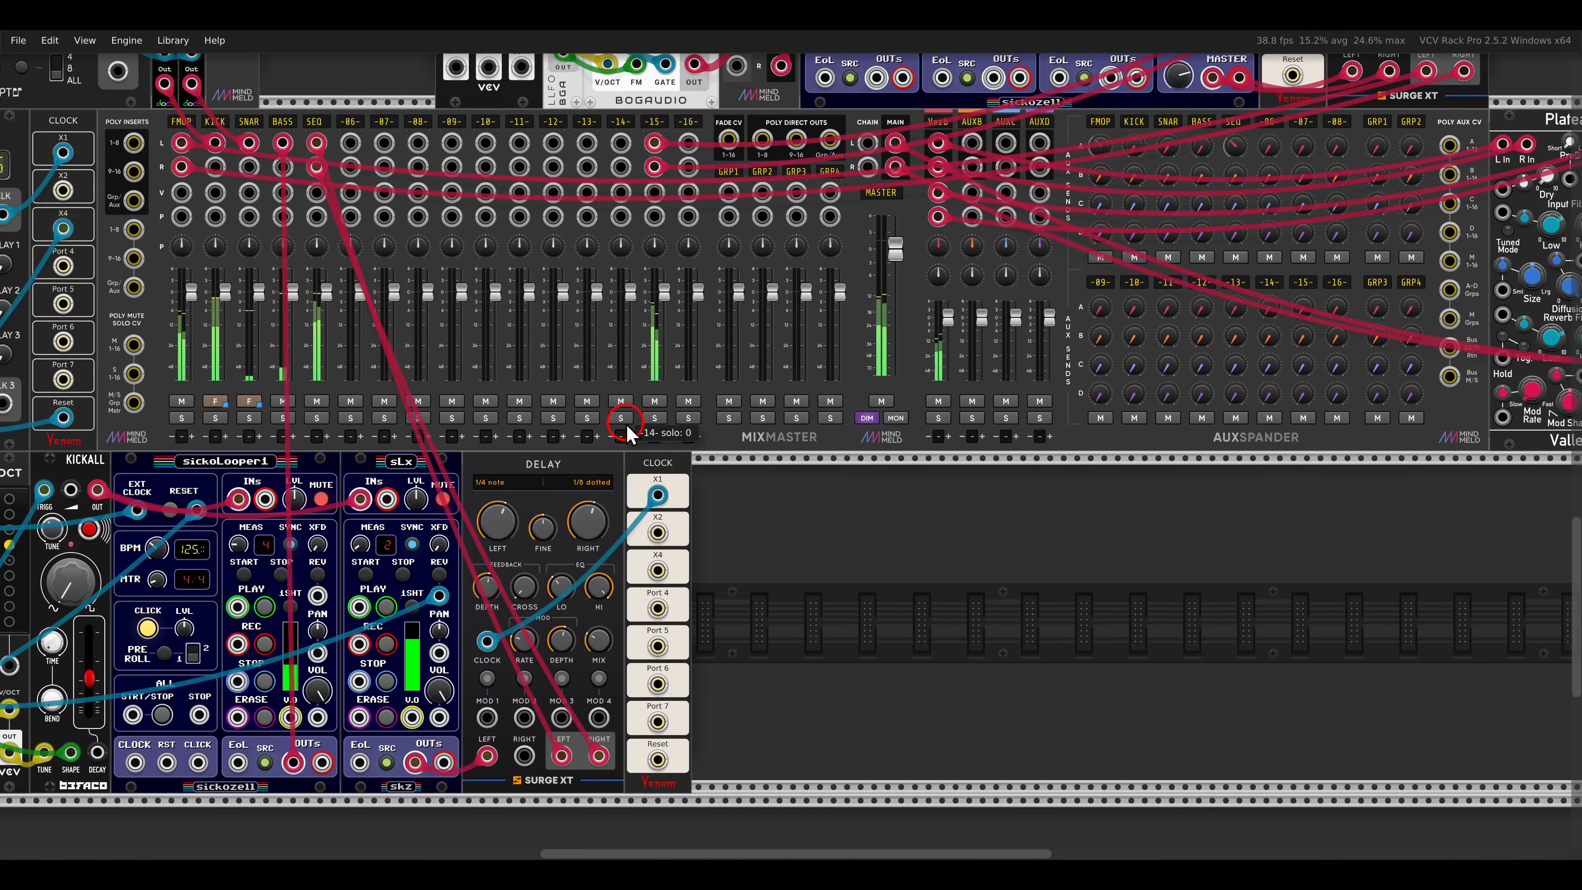
- Inspect the settings of sickoLooper3, including the PLAY button sequence, preset saving and click options
drag(1186, 177, 1022, 600)
scroll(860, 204, up, 3)
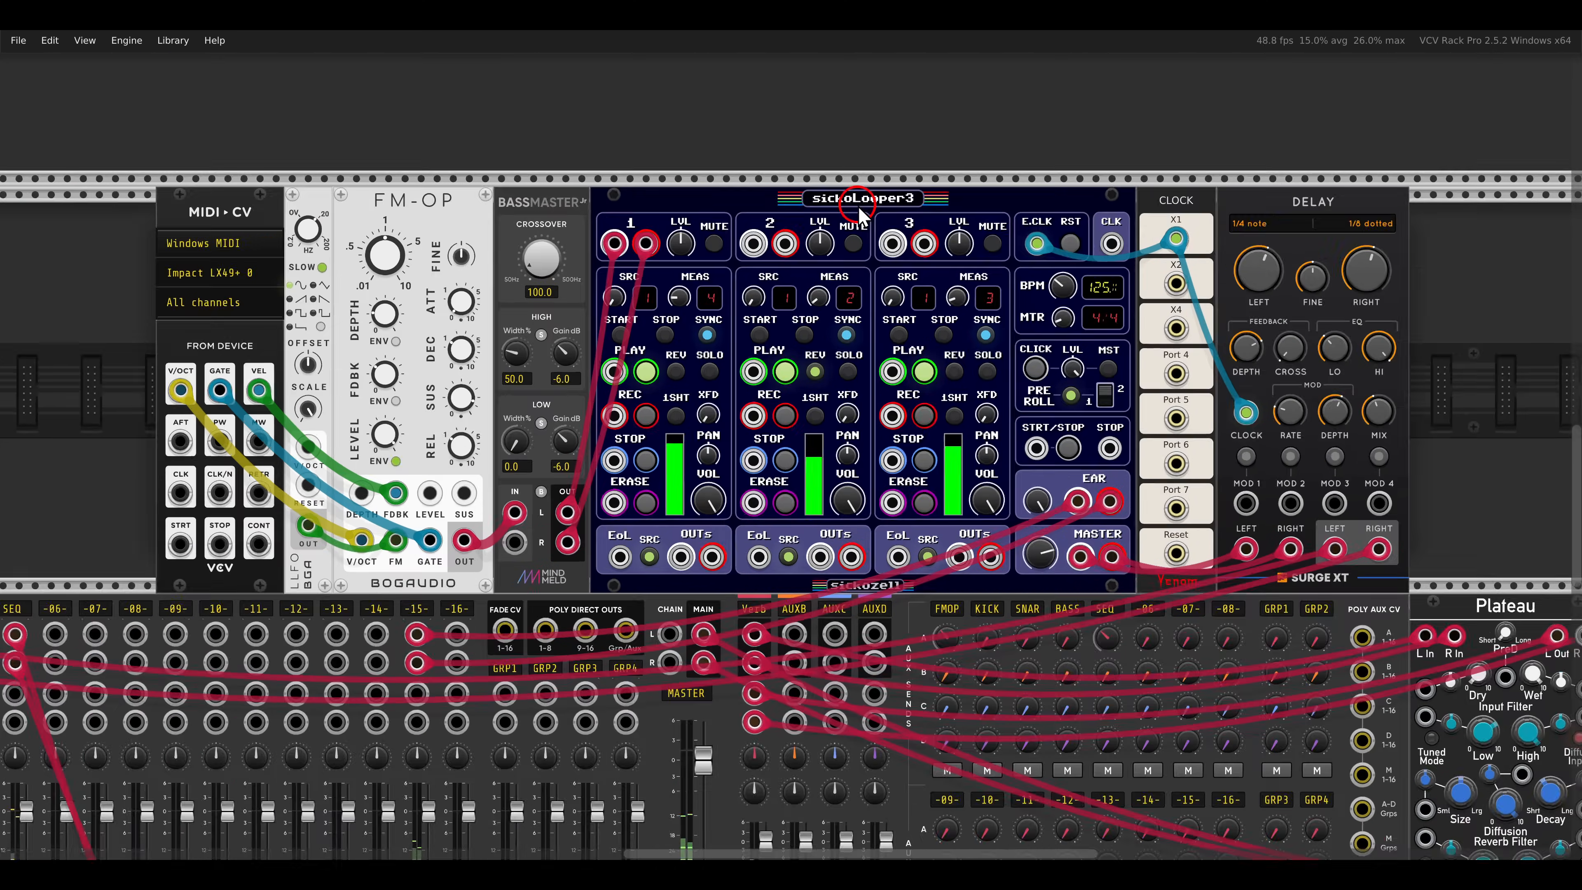
right_click(860, 206)
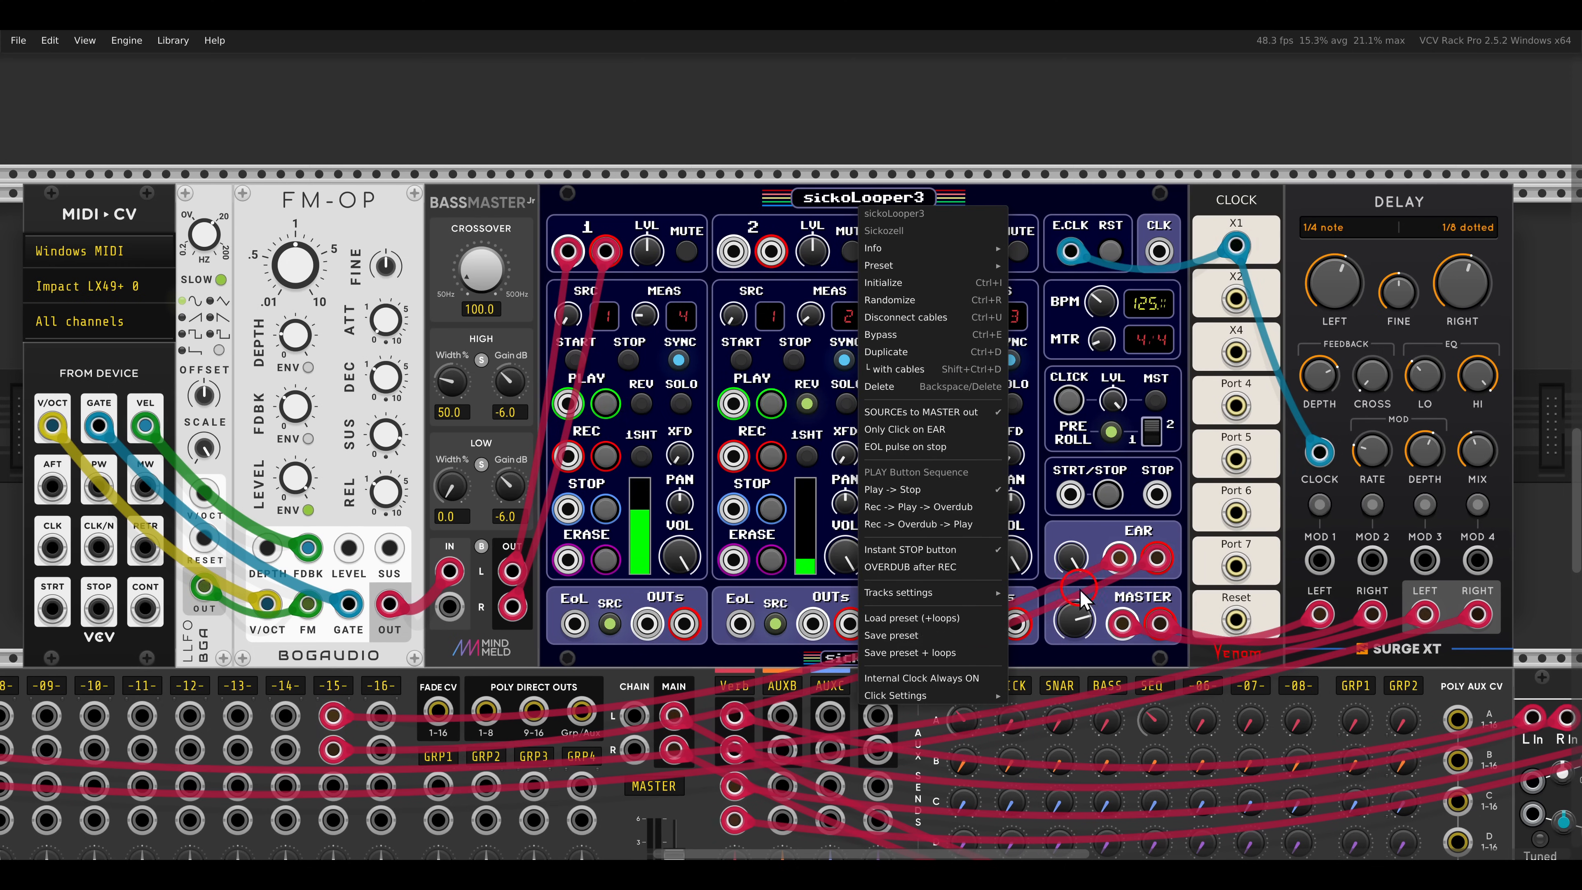
click(1159, 194)
scroll(956, 439, down, 3)
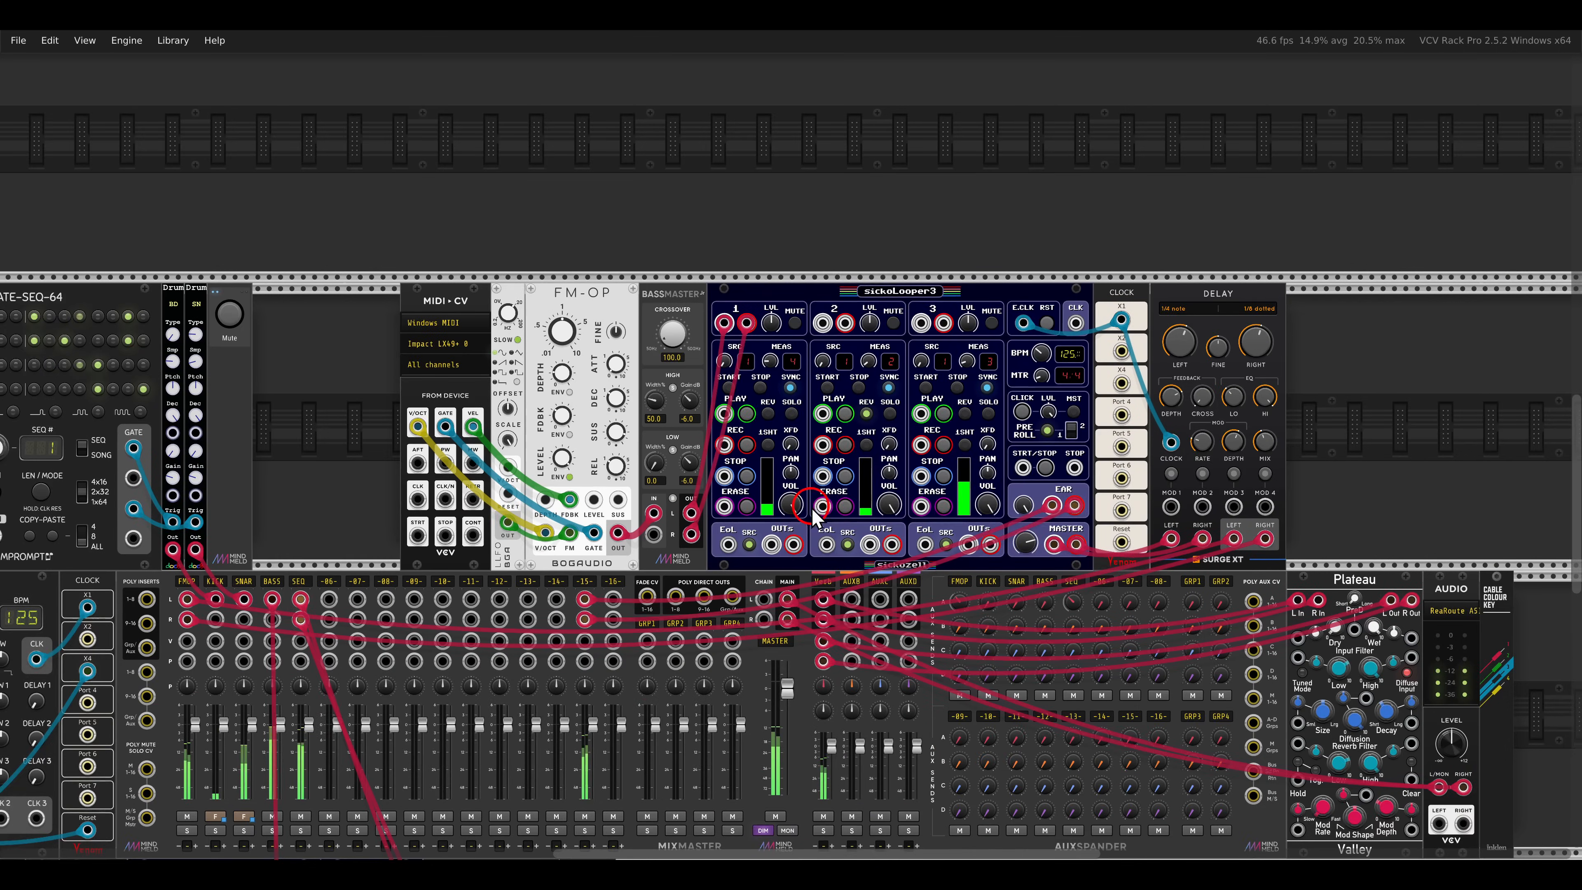
scroll(956, 439, down, 5)
scroll(956, 439, left, 5)
scroll(981, 342, left, 2)
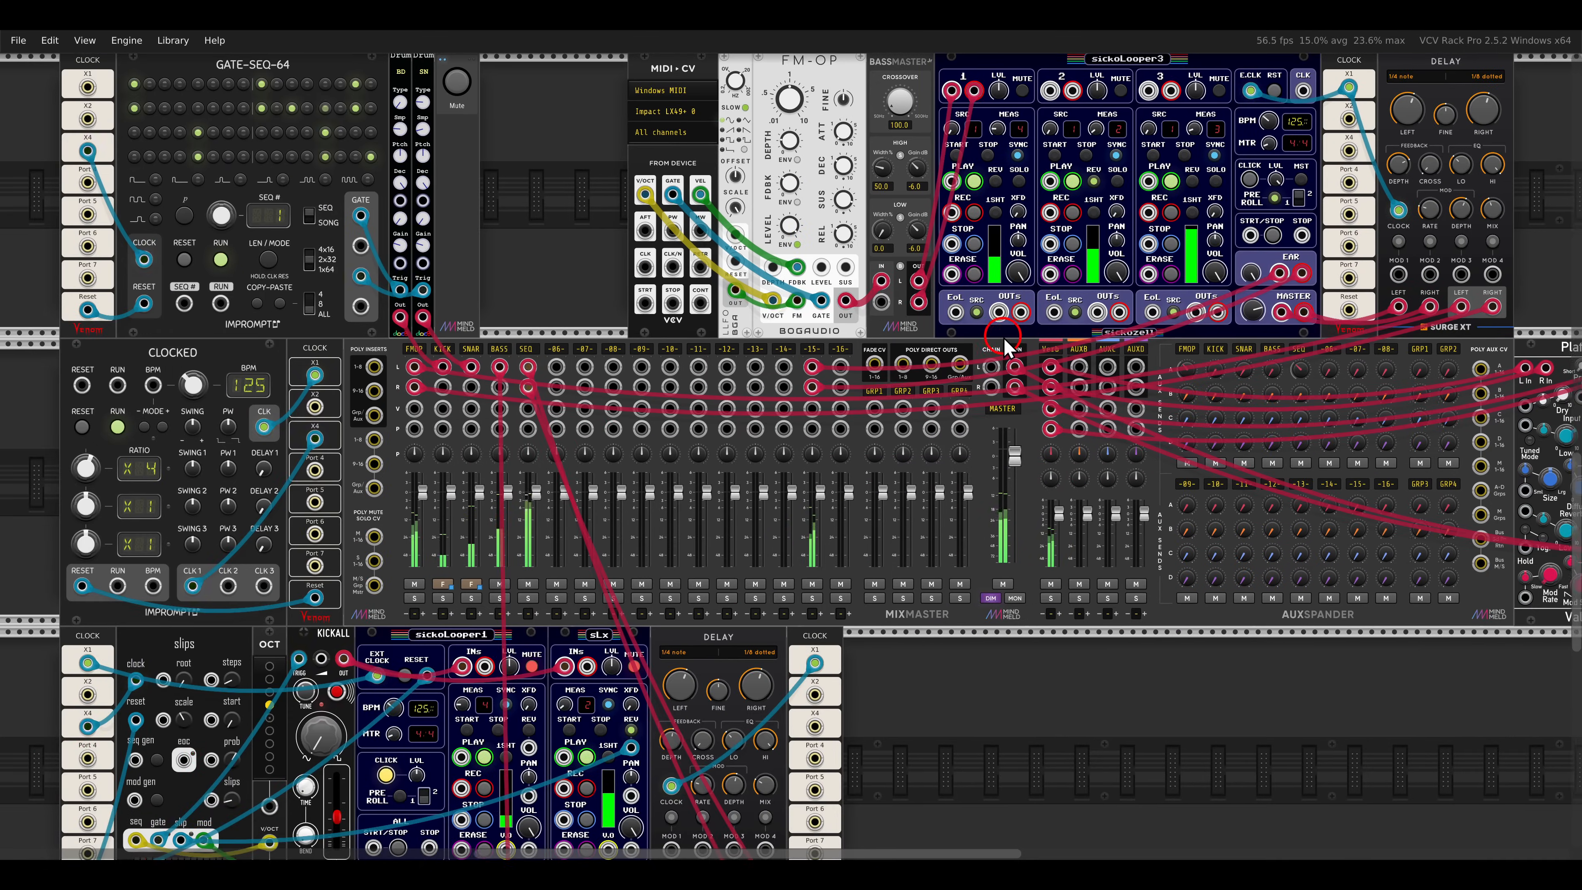
scroll(1003, 337, down, 4)
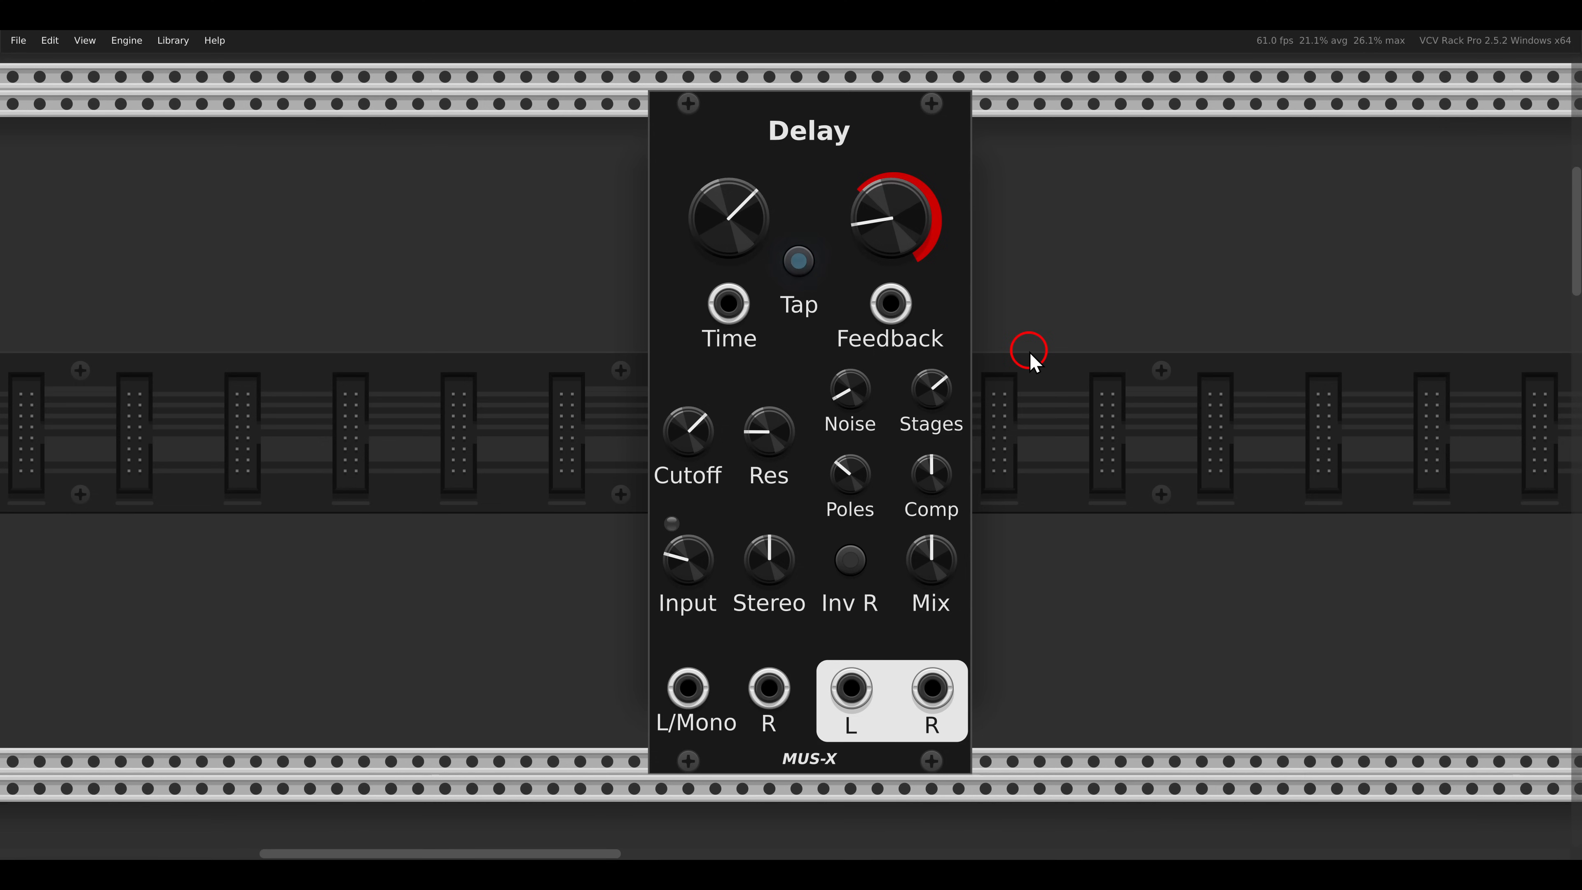
- Unmute the voice driven by the slips sequencer
scroll(1034, 362, down, 15)
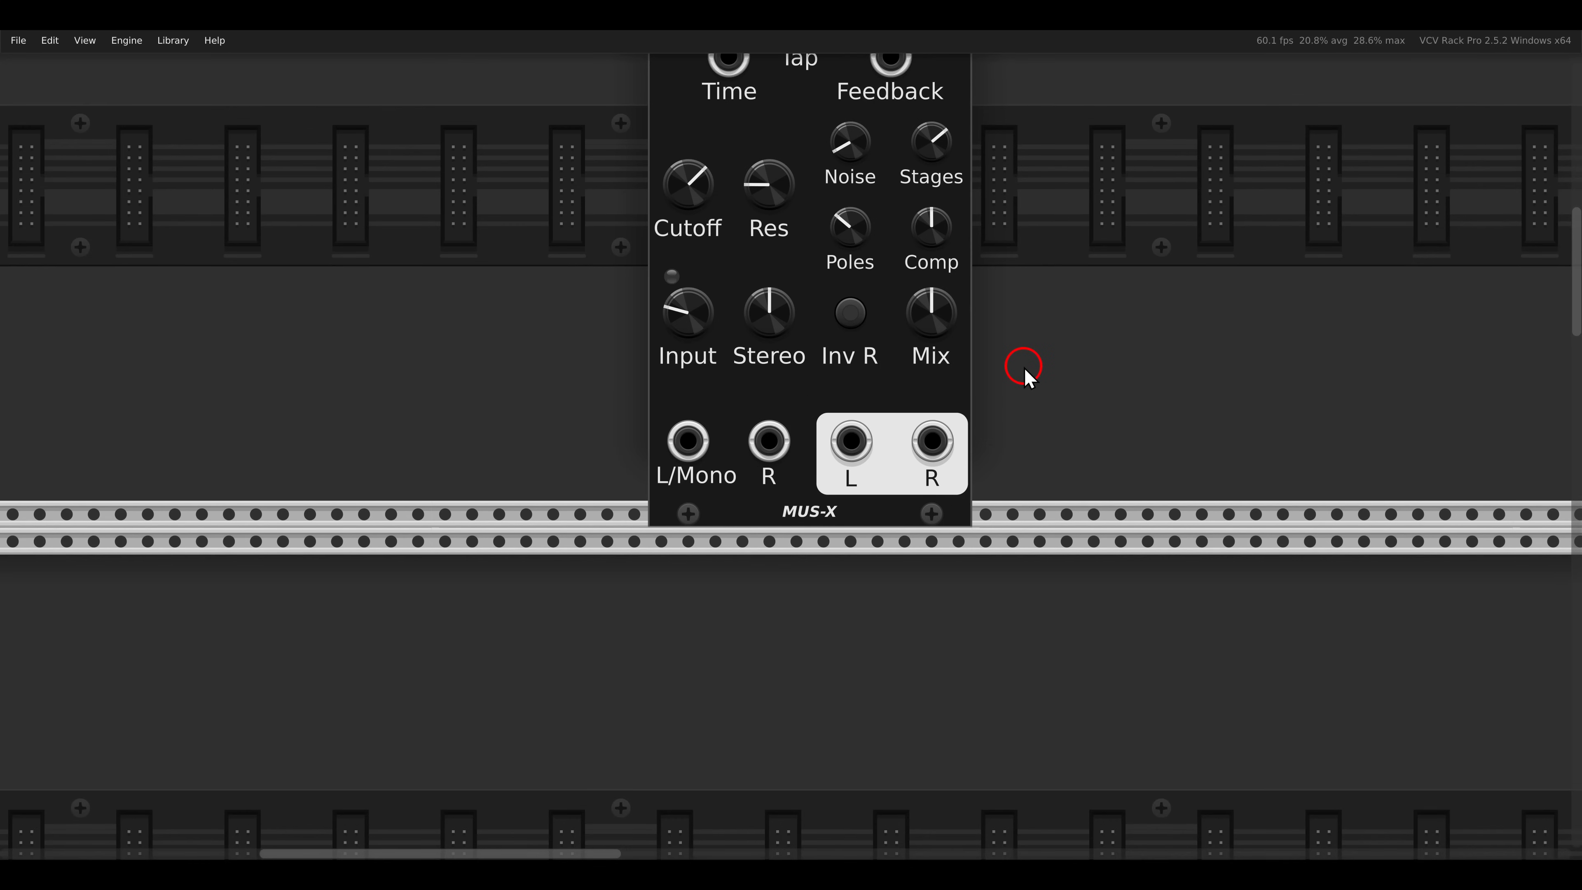
scroll(1021, 374, down, 4)
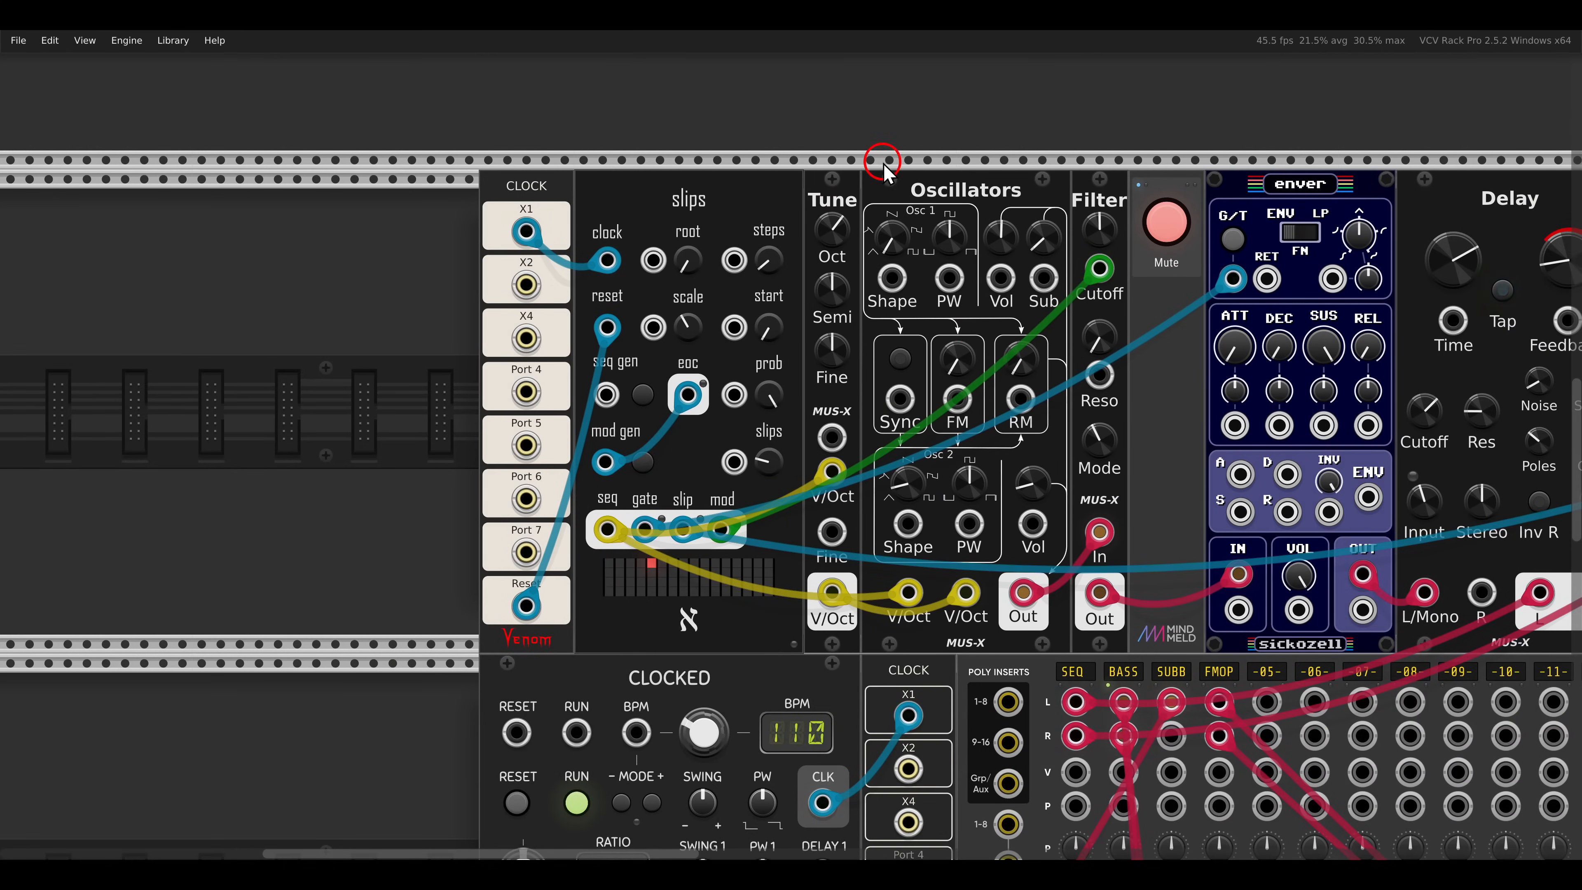
click(1168, 223)
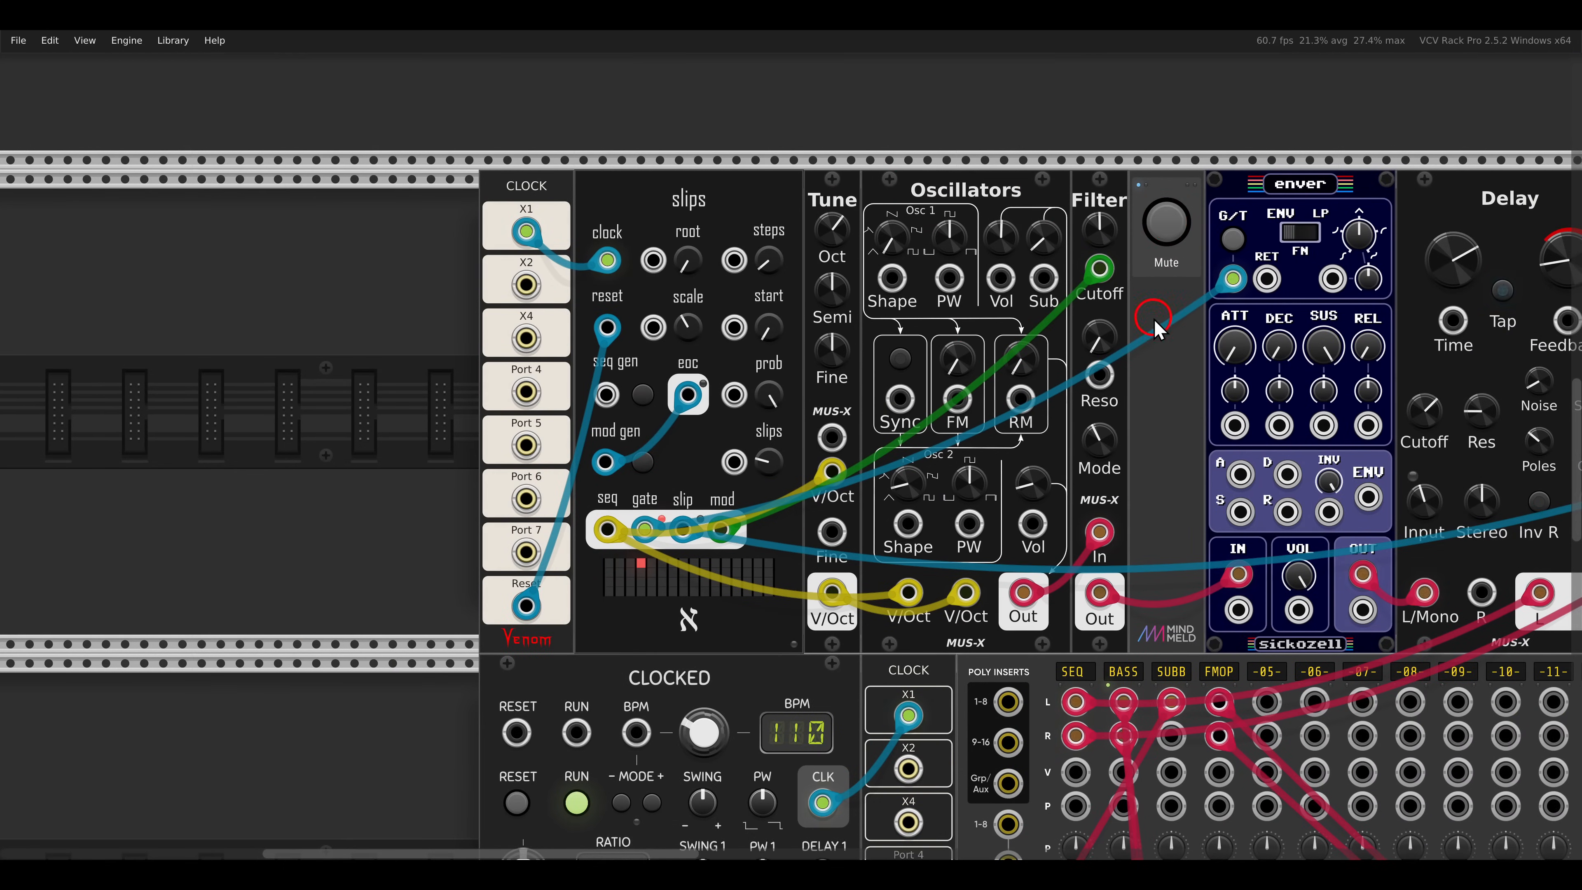
- Raise the dry-wet mix of the Delay beside enver to just under halfway and raise its low-pass filter cutoff
drag(1153, 319, 996, 324)
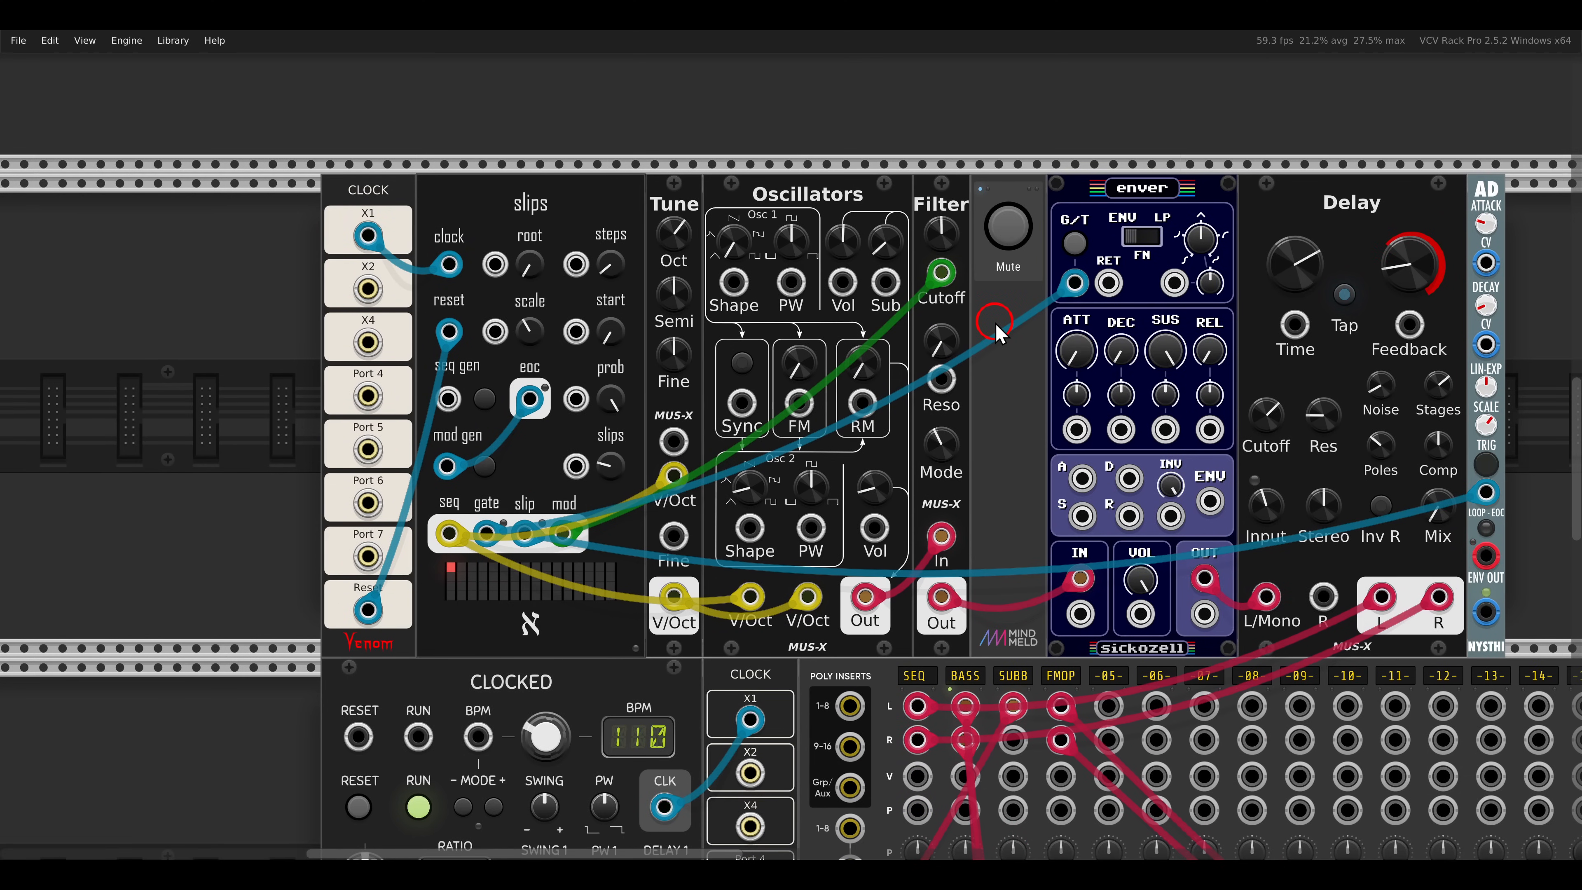
drag(997, 324, 796, 324)
scroll(1154, 333, up, 2)
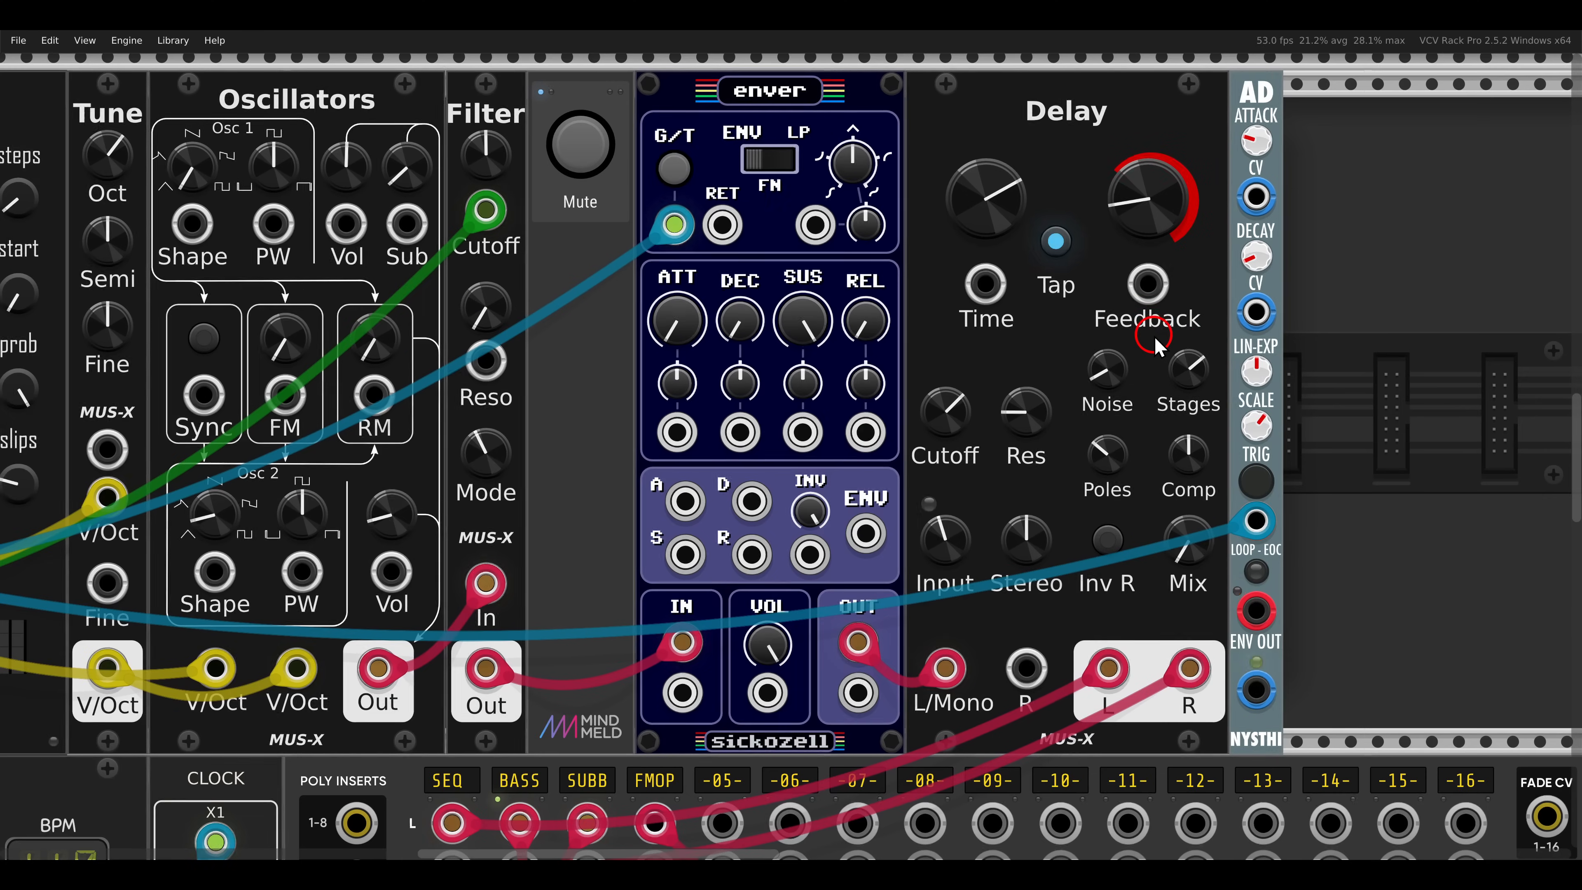
drag(1178, 322, 1070, 339)
drag(1095, 548, 1086, 514)
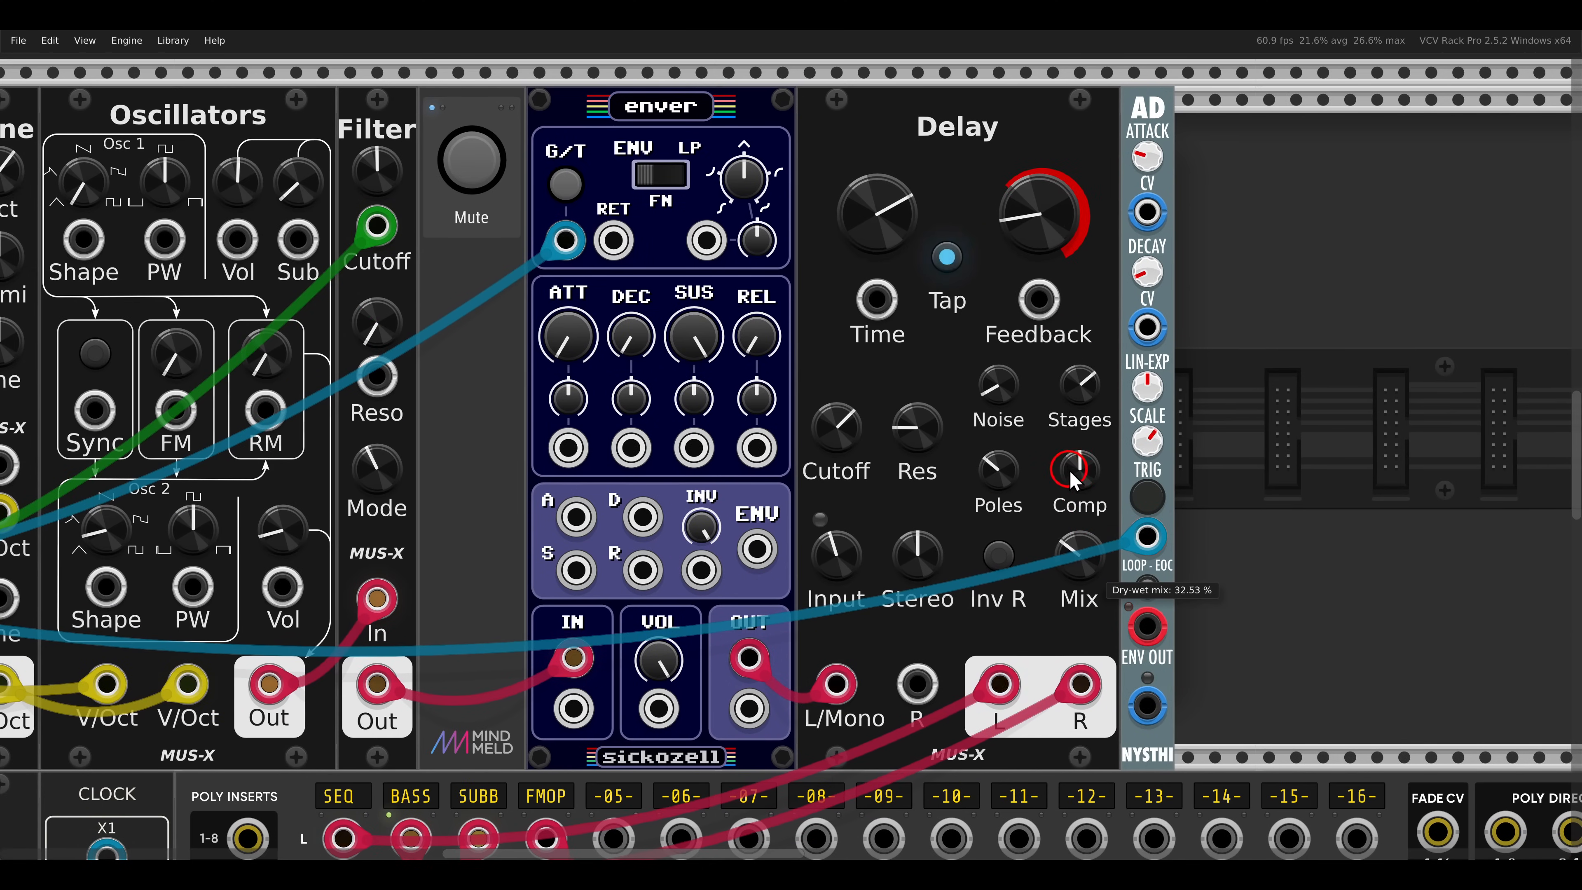
drag(1061, 461, 1052, 433)
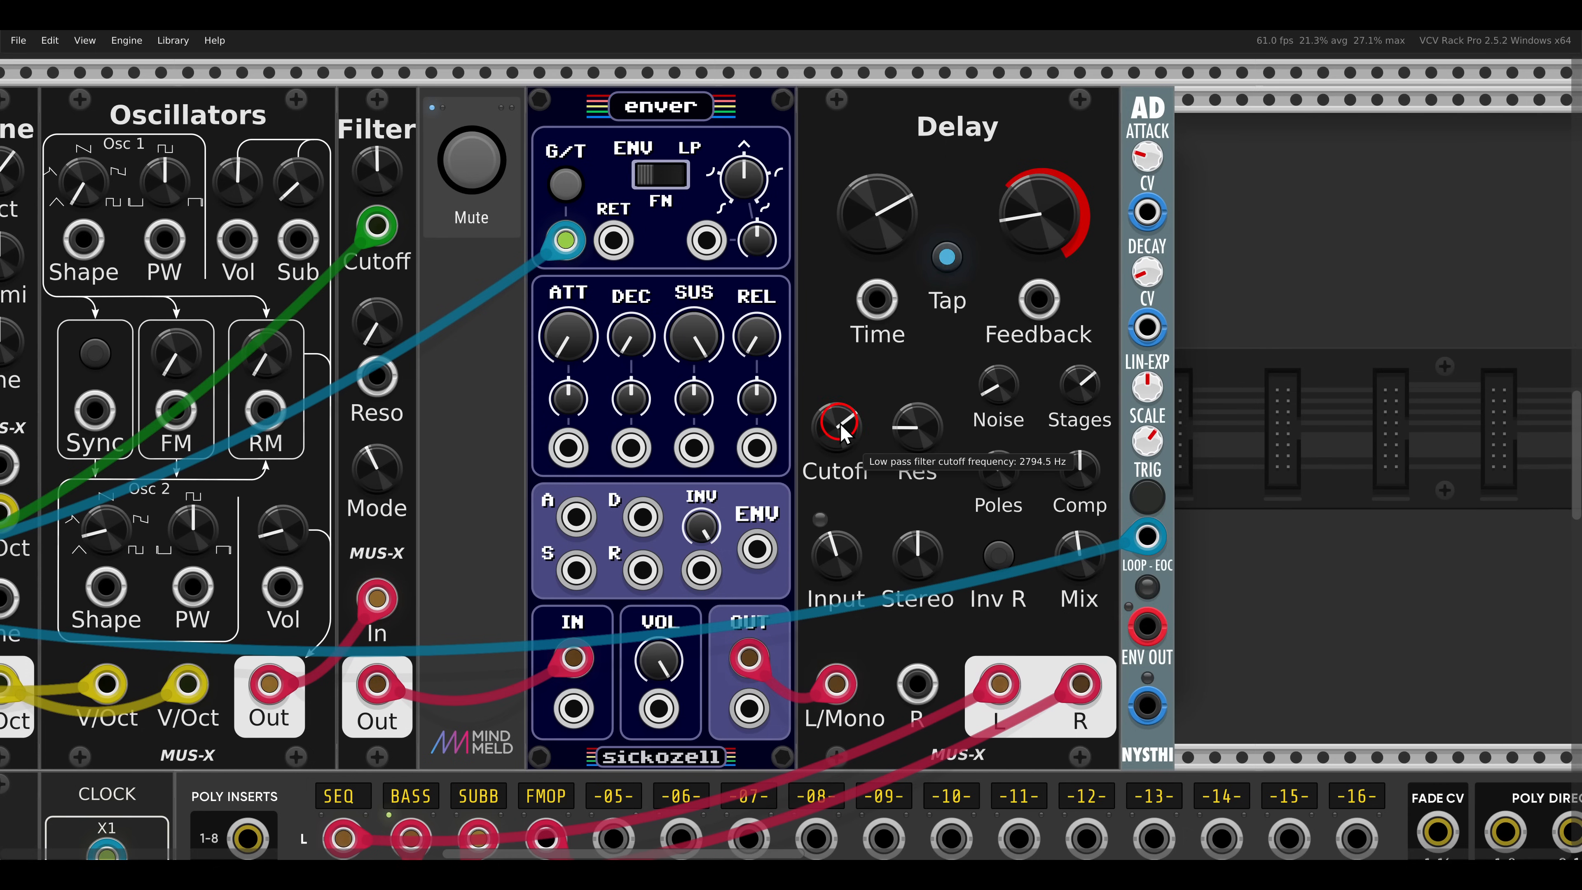
drag(842, 430, 837, 419)
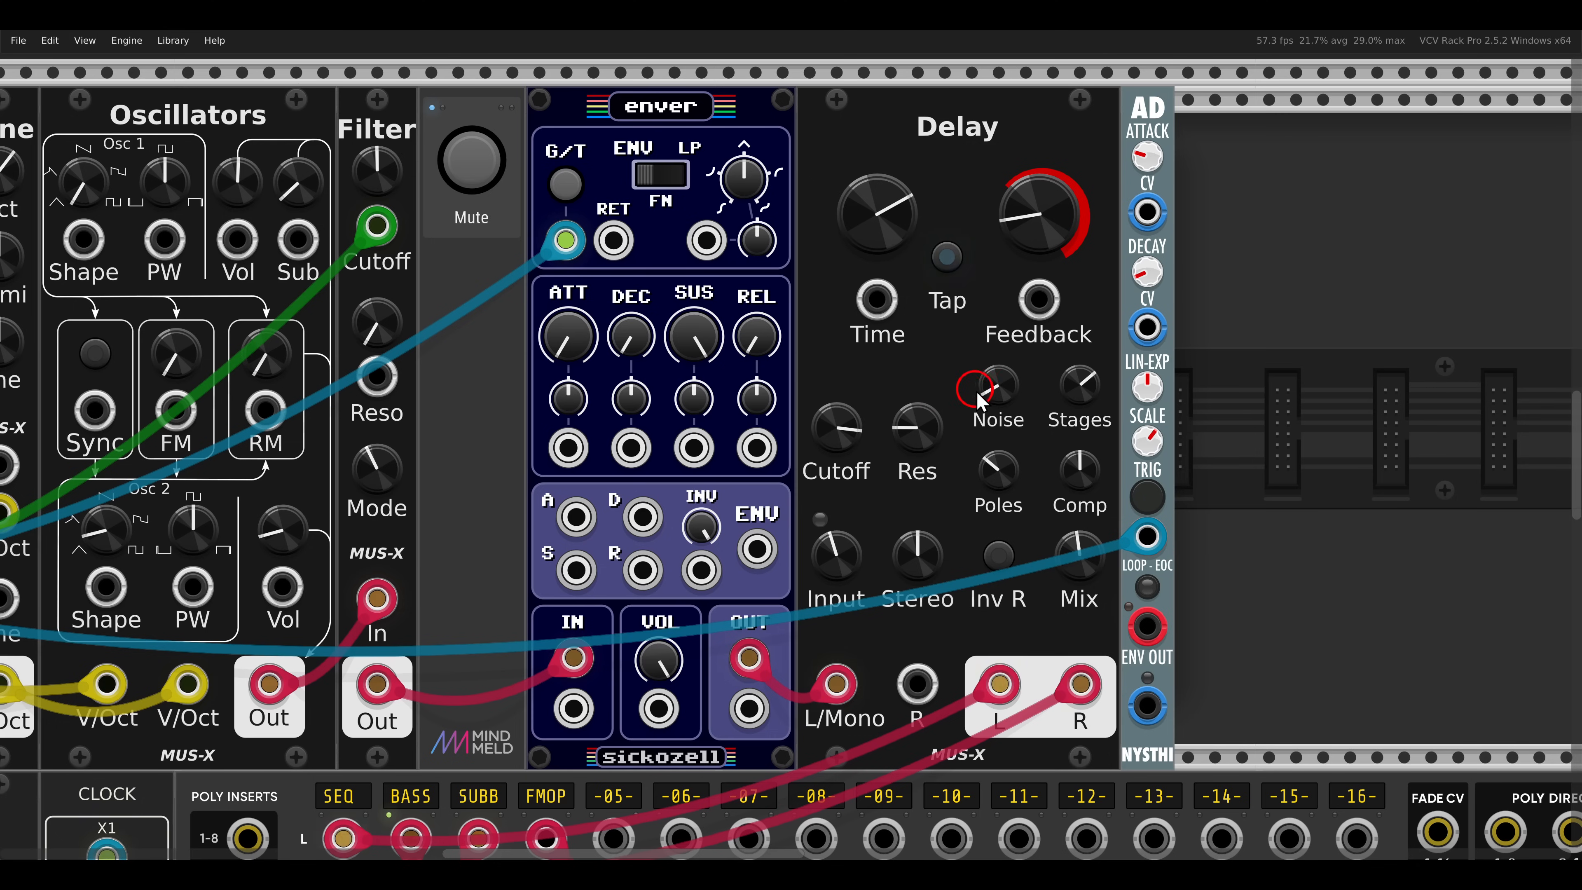
- Raise the input level of the Delay beside enver to about 229 % and its noise level to just past the midpoint
mouse_move(991, 386)
mouse_down()
mouse_move(988, 370)
mouse_move(998, 384)
mouse_up()
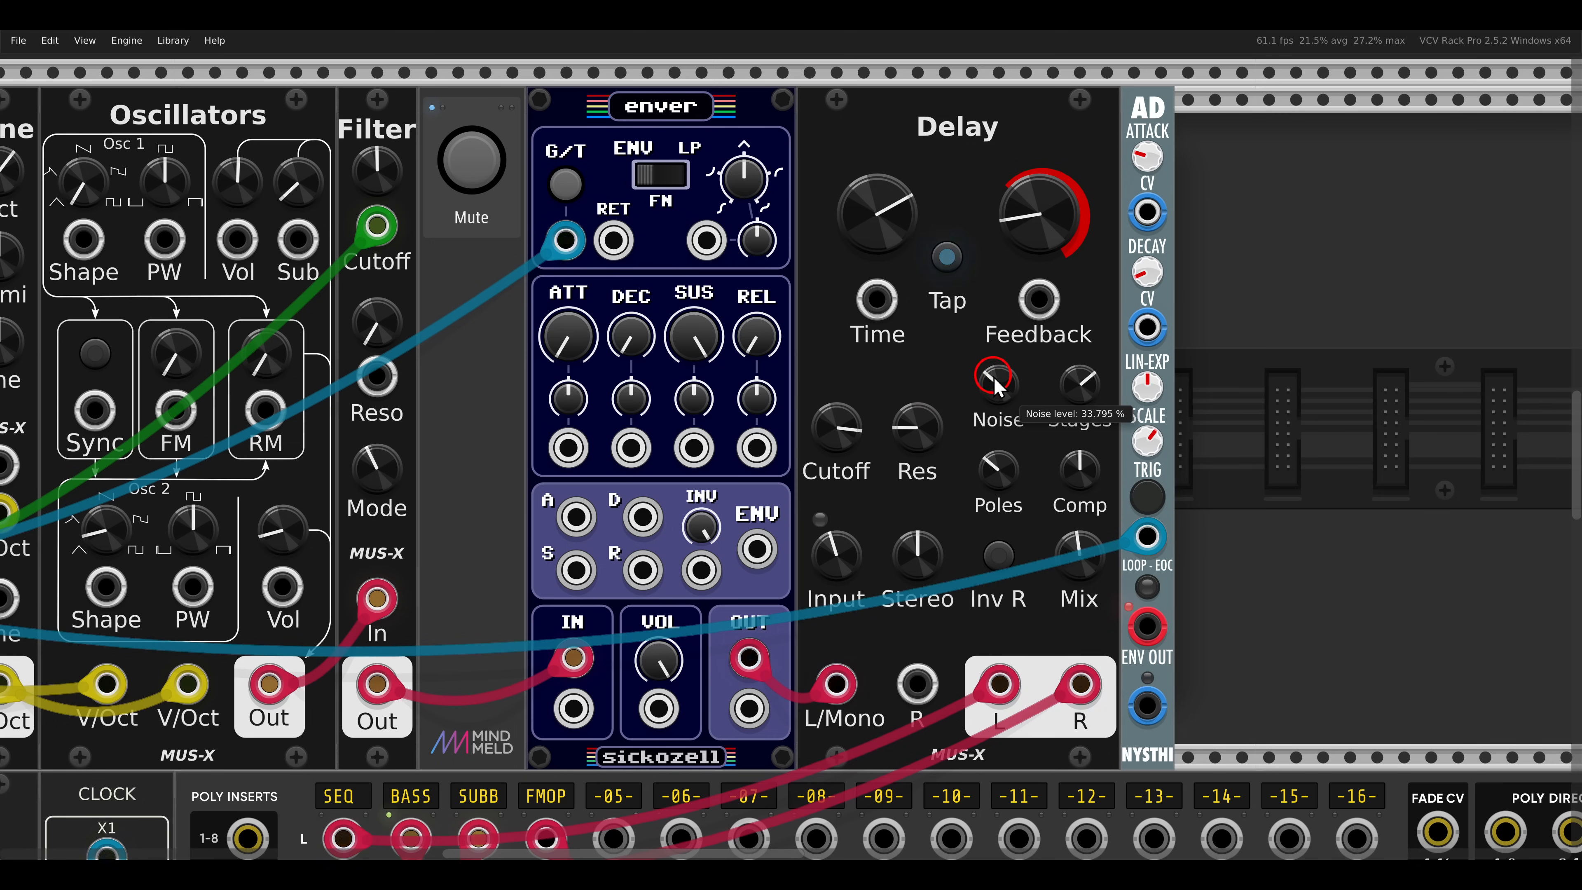
mouse_move(834, 561)
mouse_down()
mouse_move(821, 527)
mouse_move(829, 543)
mouse_up()
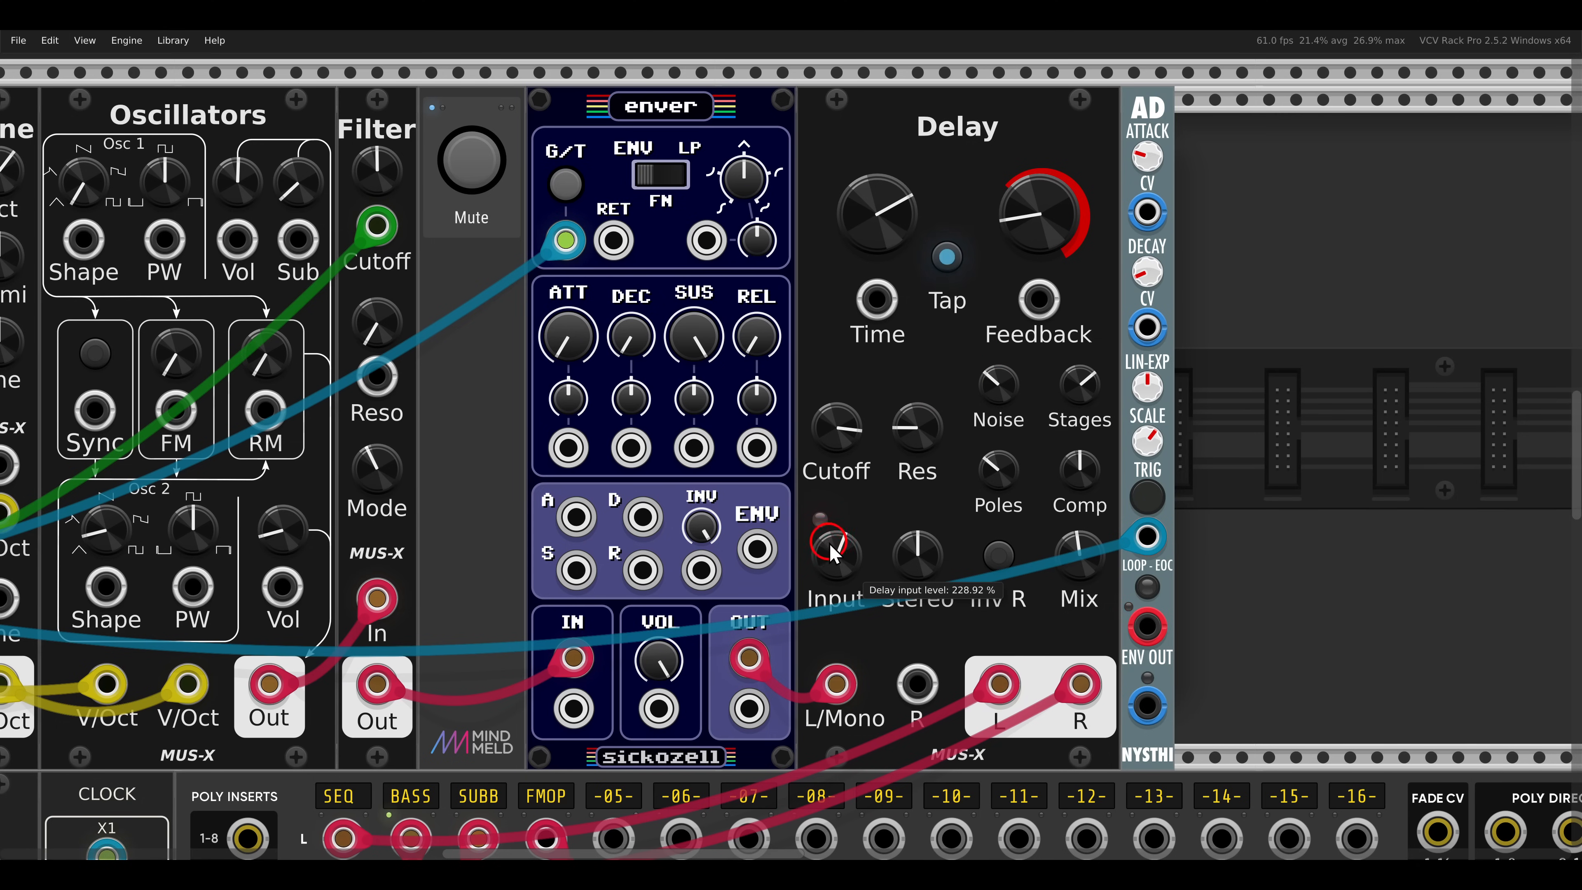
mouse_move(995, 398)
mouse_down()
mouse_move(970, 369)
mouse_move(996, 403)
mouse_up()
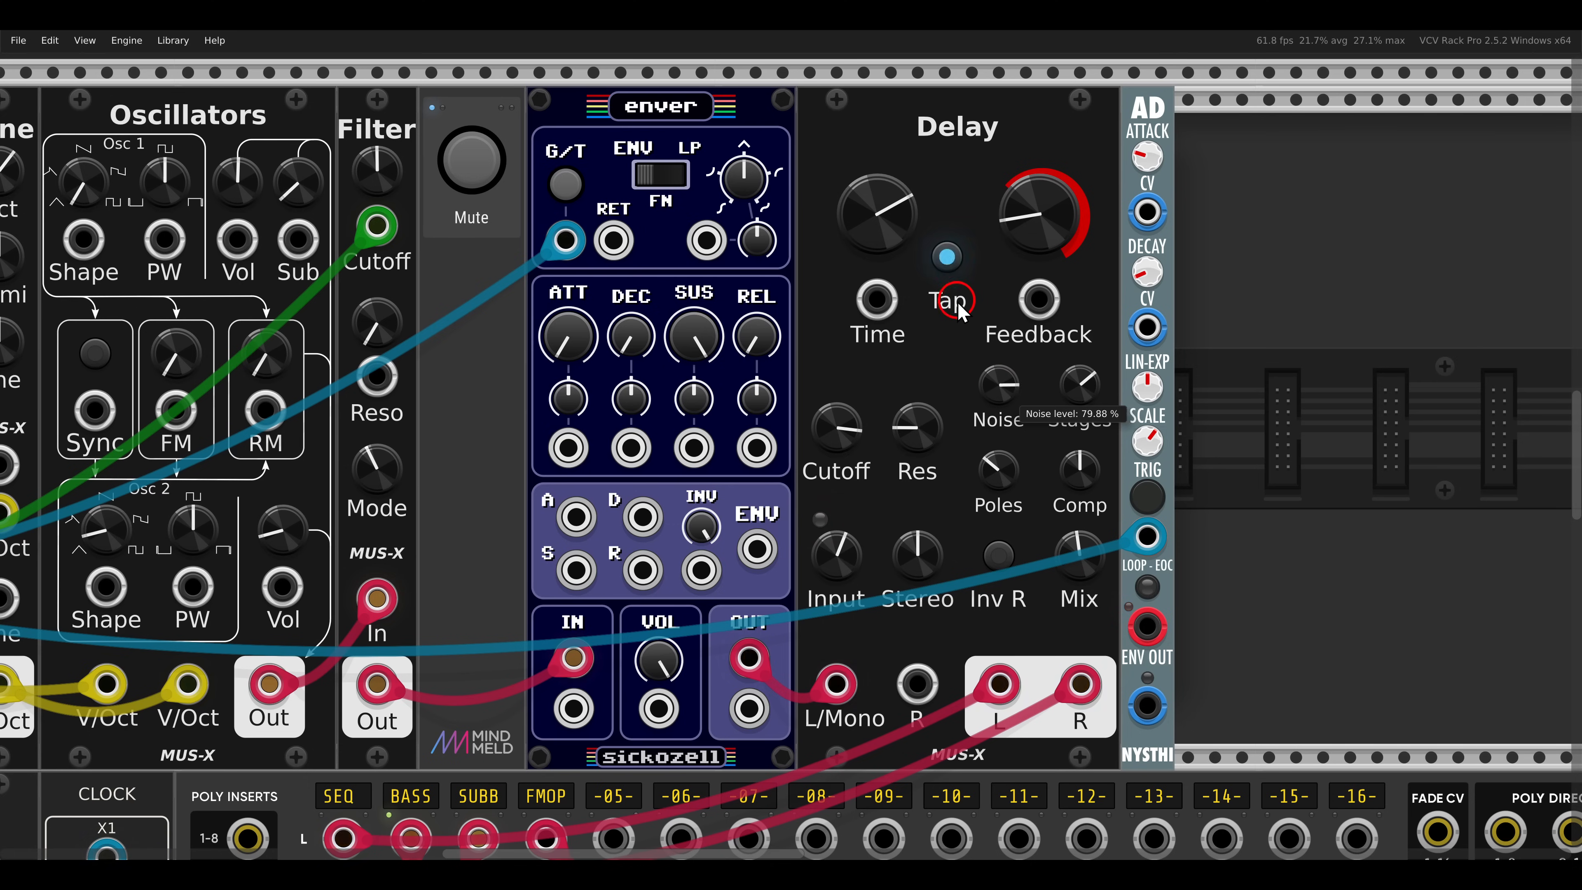
drag(971, 337, 972, 349)
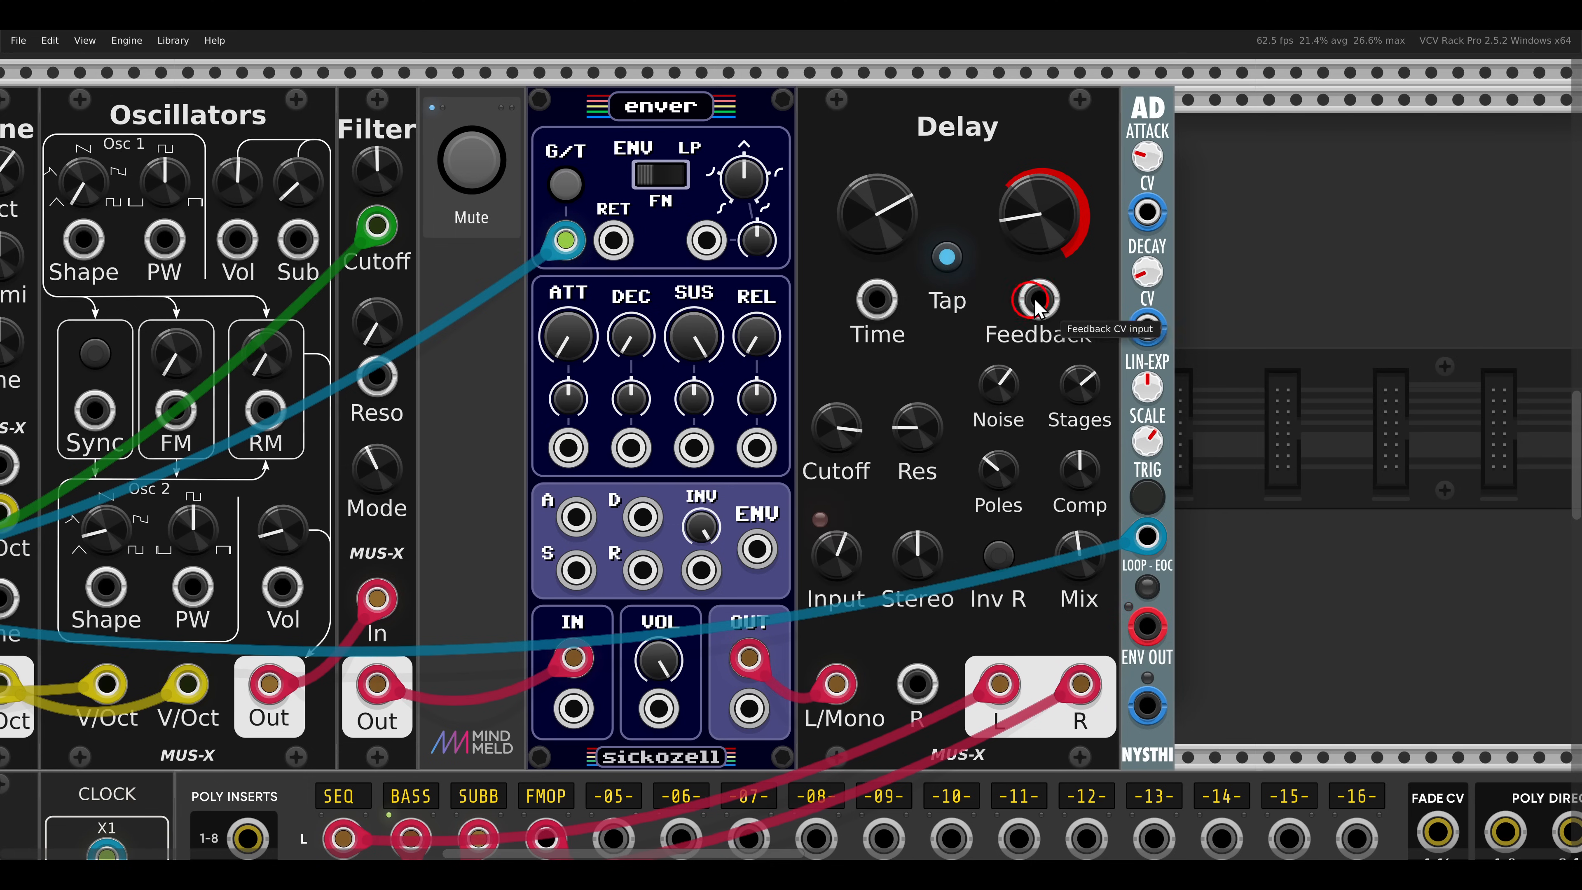
- Push the Delay's feedback to about 153 %, lower it below 93 %, and patch the AD envelope output into its feedback input
drag(1040, 244, 1038, 232)
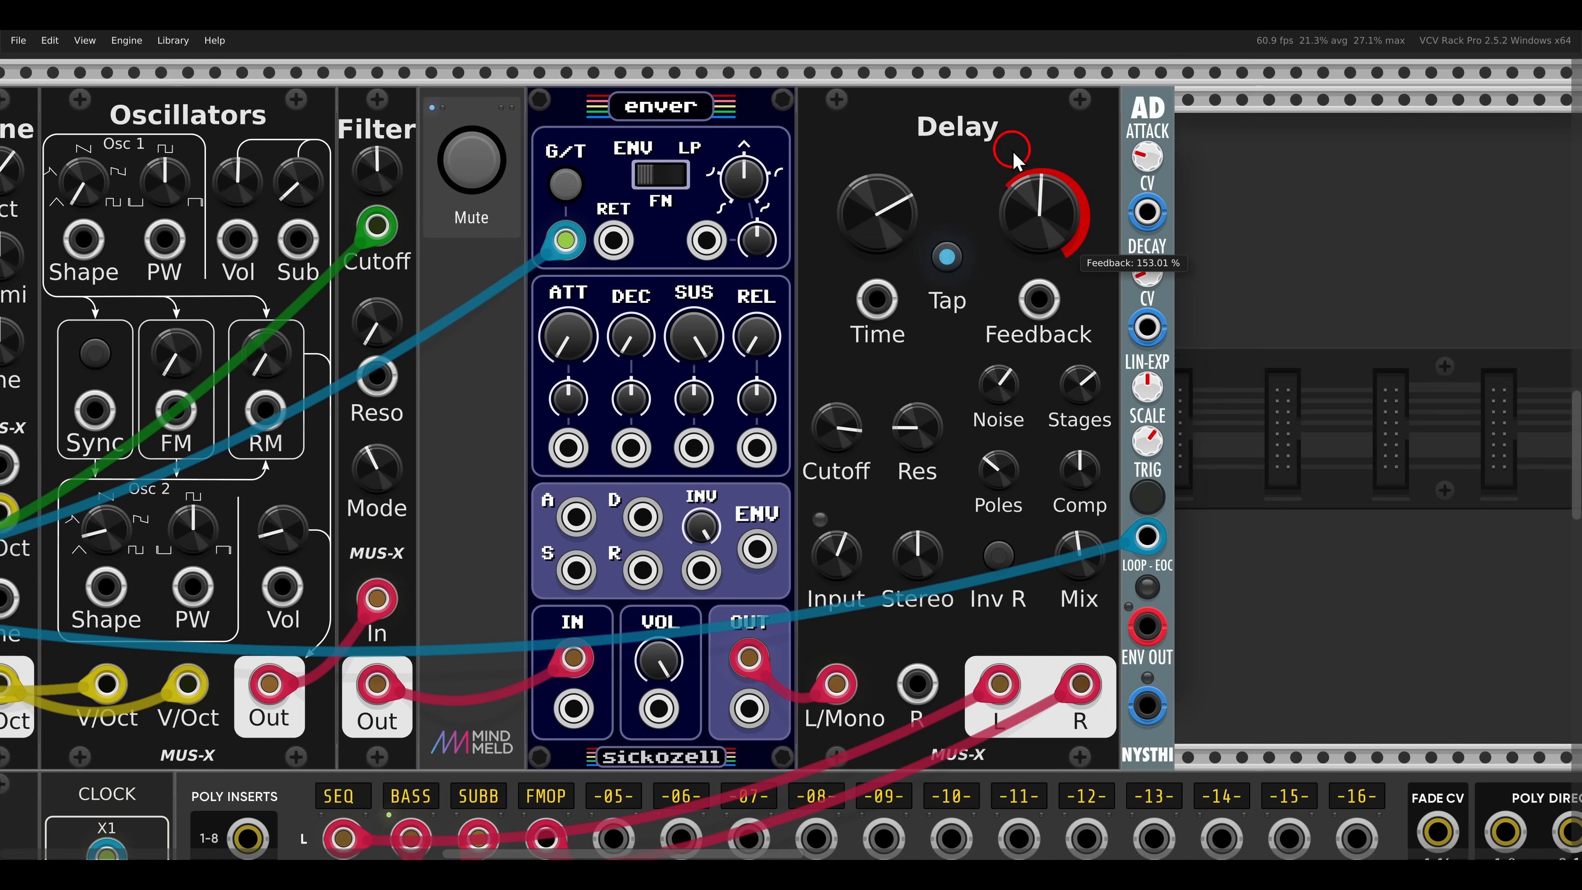
drag(1038, 106, 1052, 212)
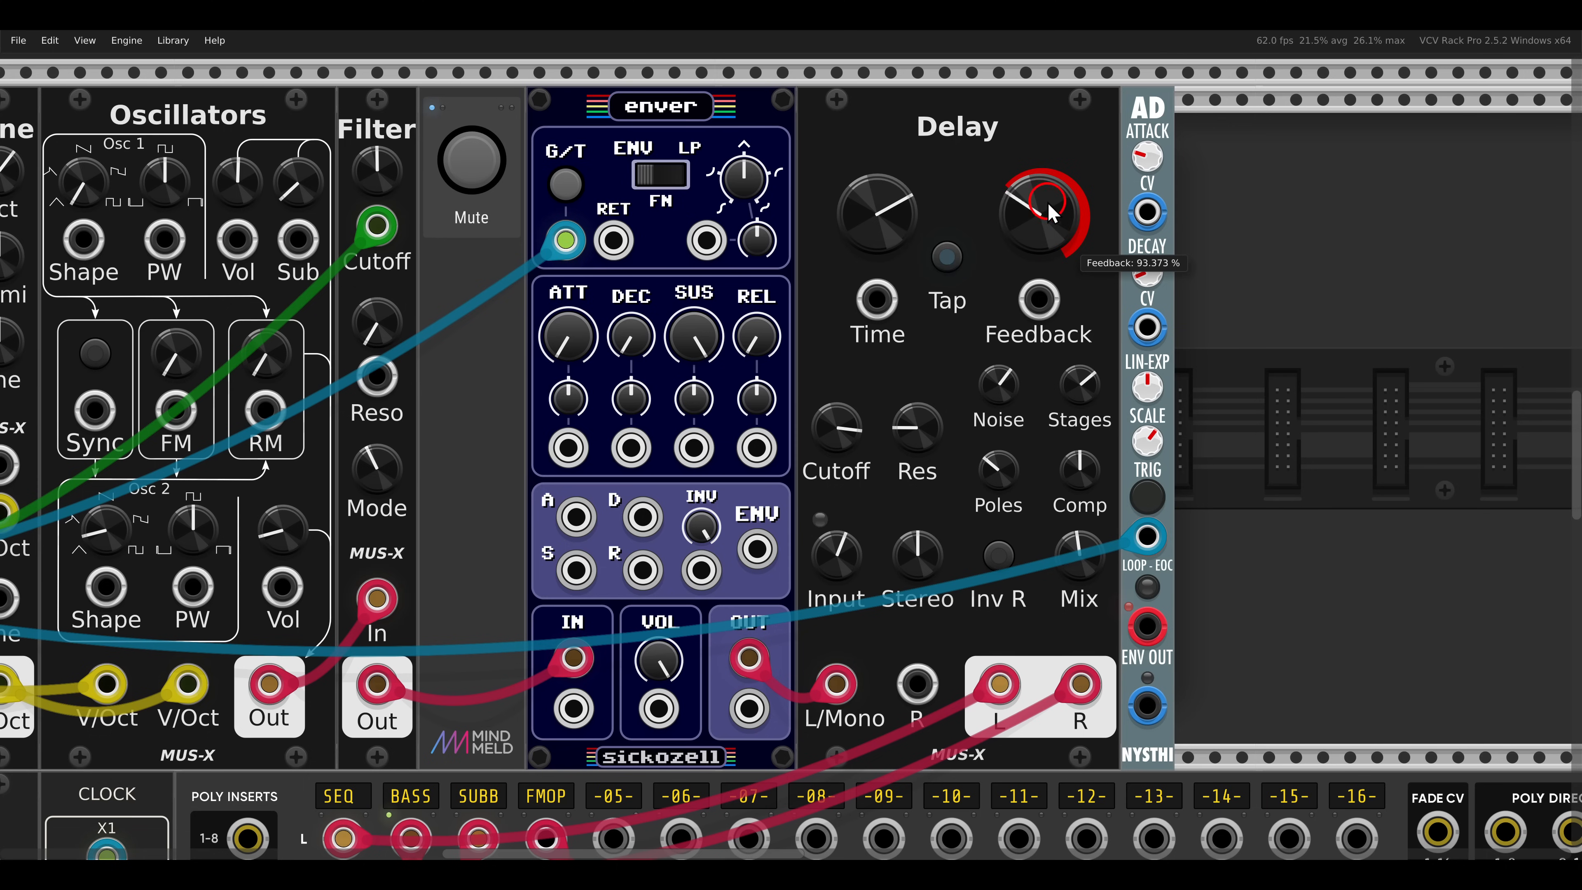
drag(1047, 148, 1065, 243)
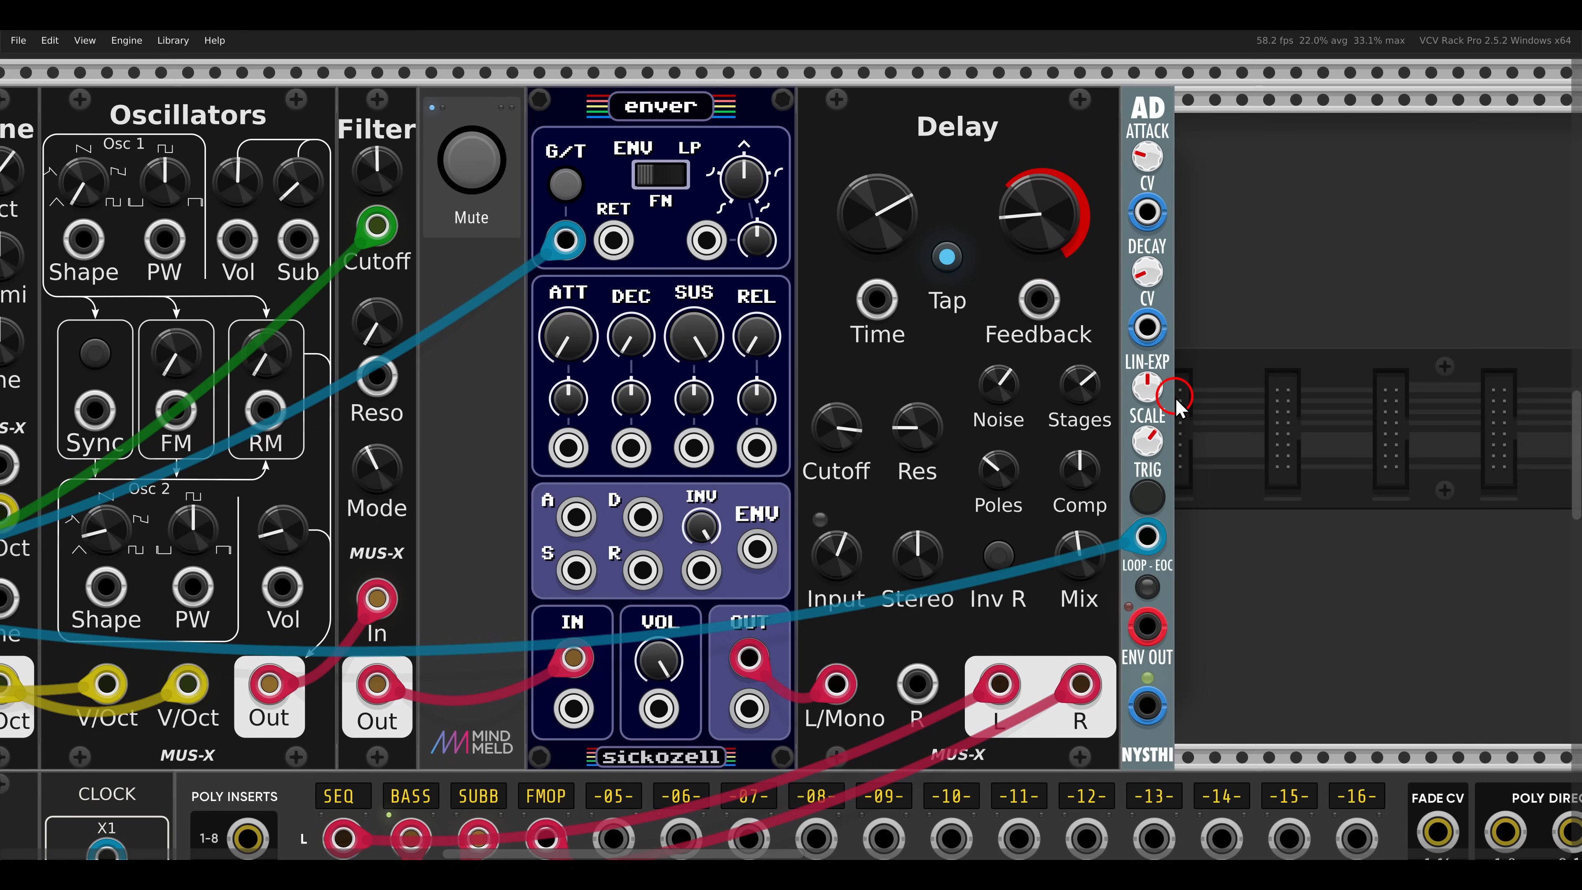
drag(1147, 706, 1058, 300)
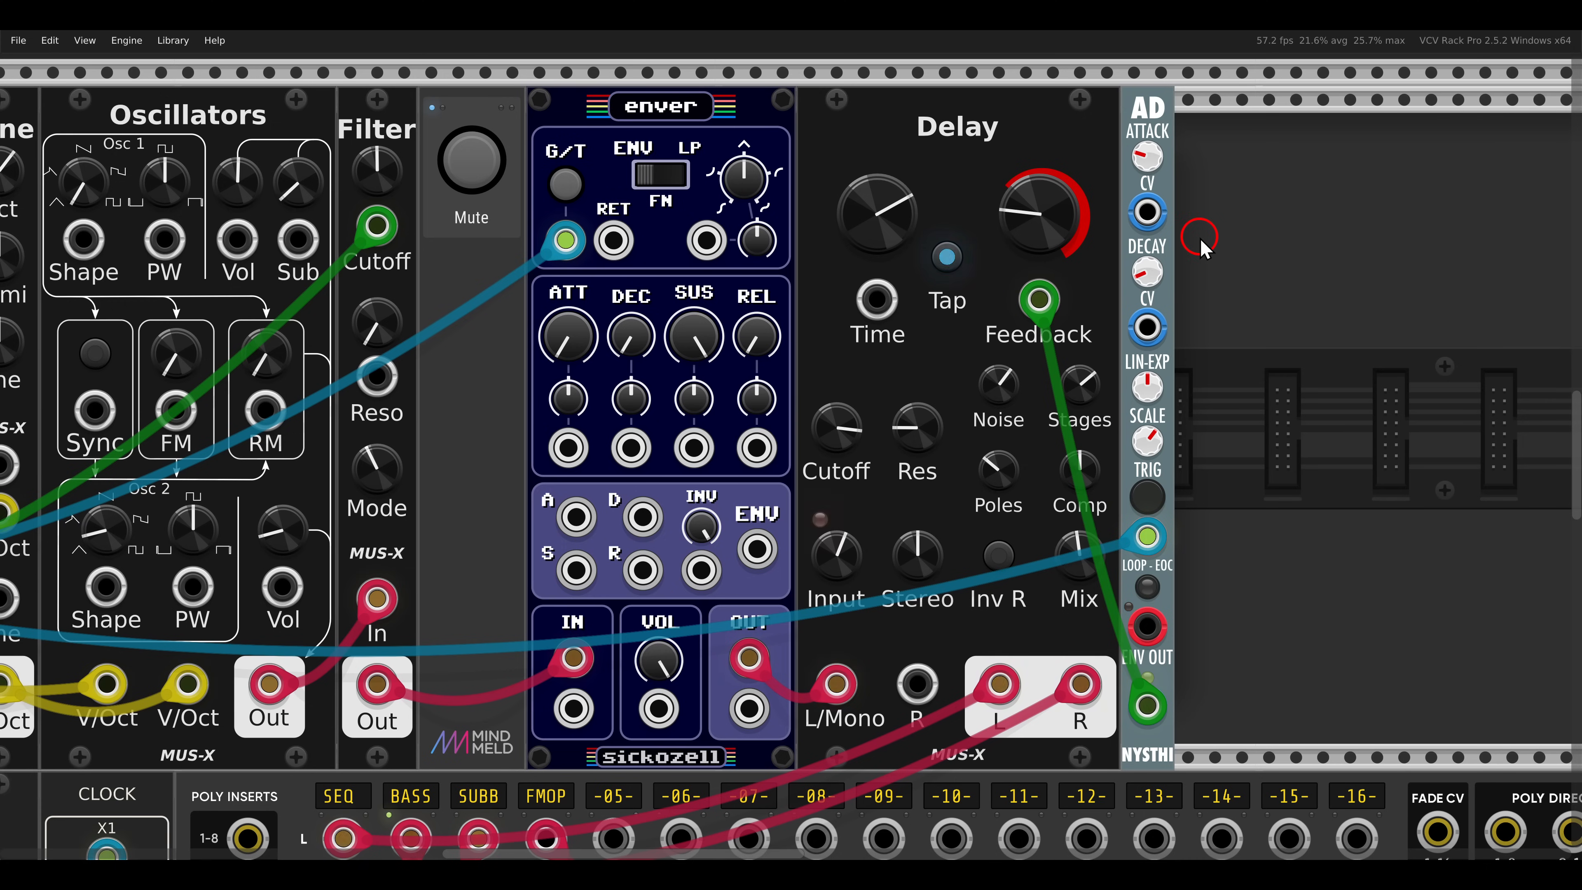
- Unmute the bass voice whose Oscillators and Filter feed the Delay below the mixer
scroll(1199, 239, down, 3)
scroll(882, 307, down, 14)
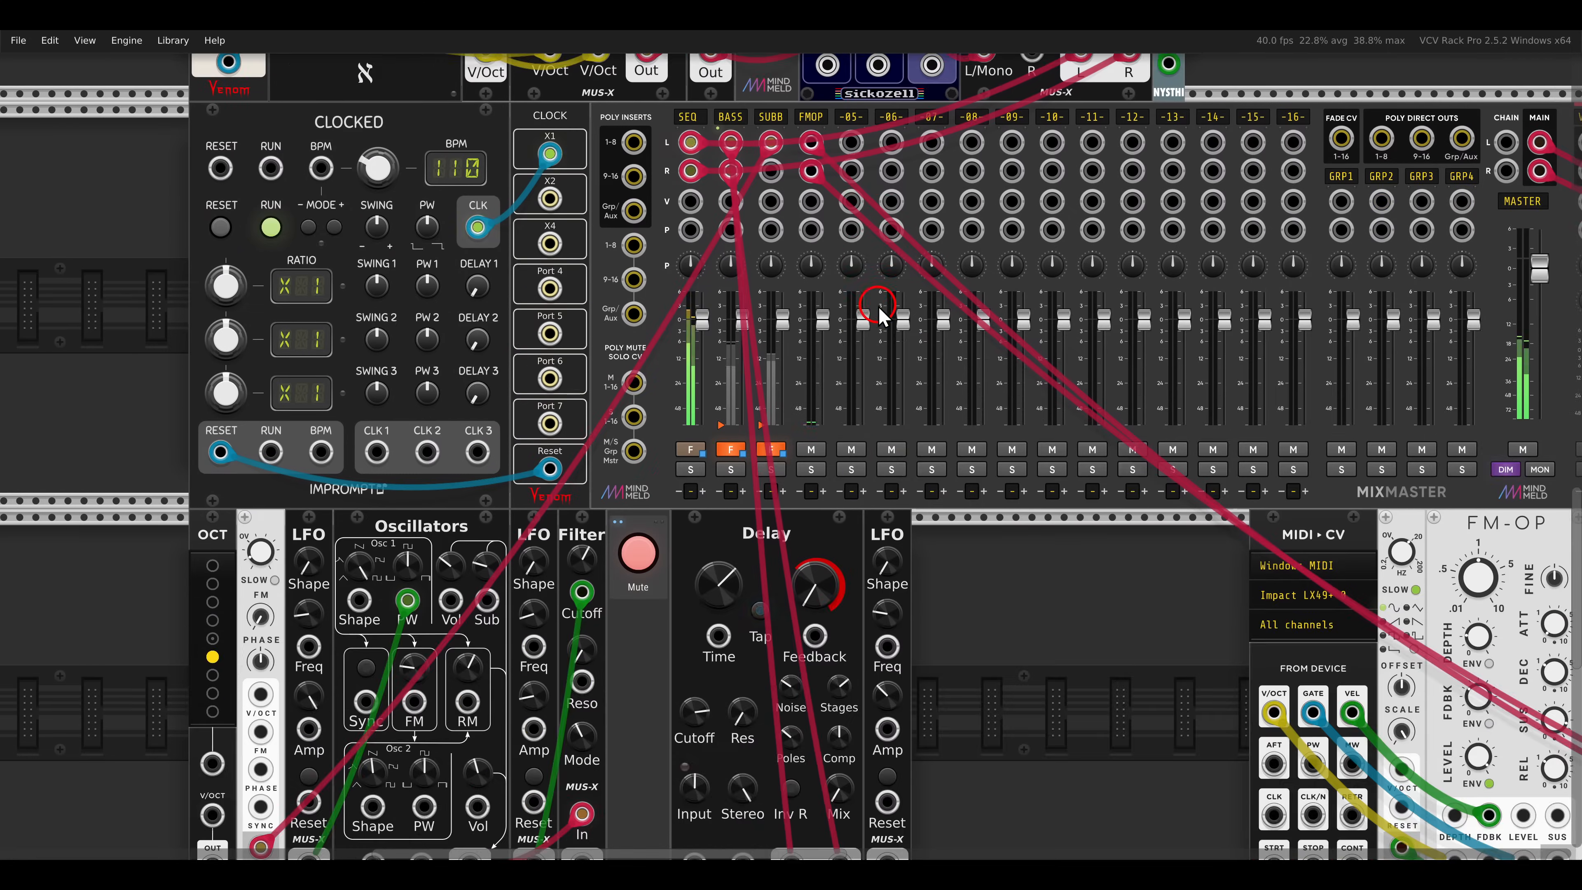
drag(884, 460, 1142, 219)
scroll(962, 346, up, 4)
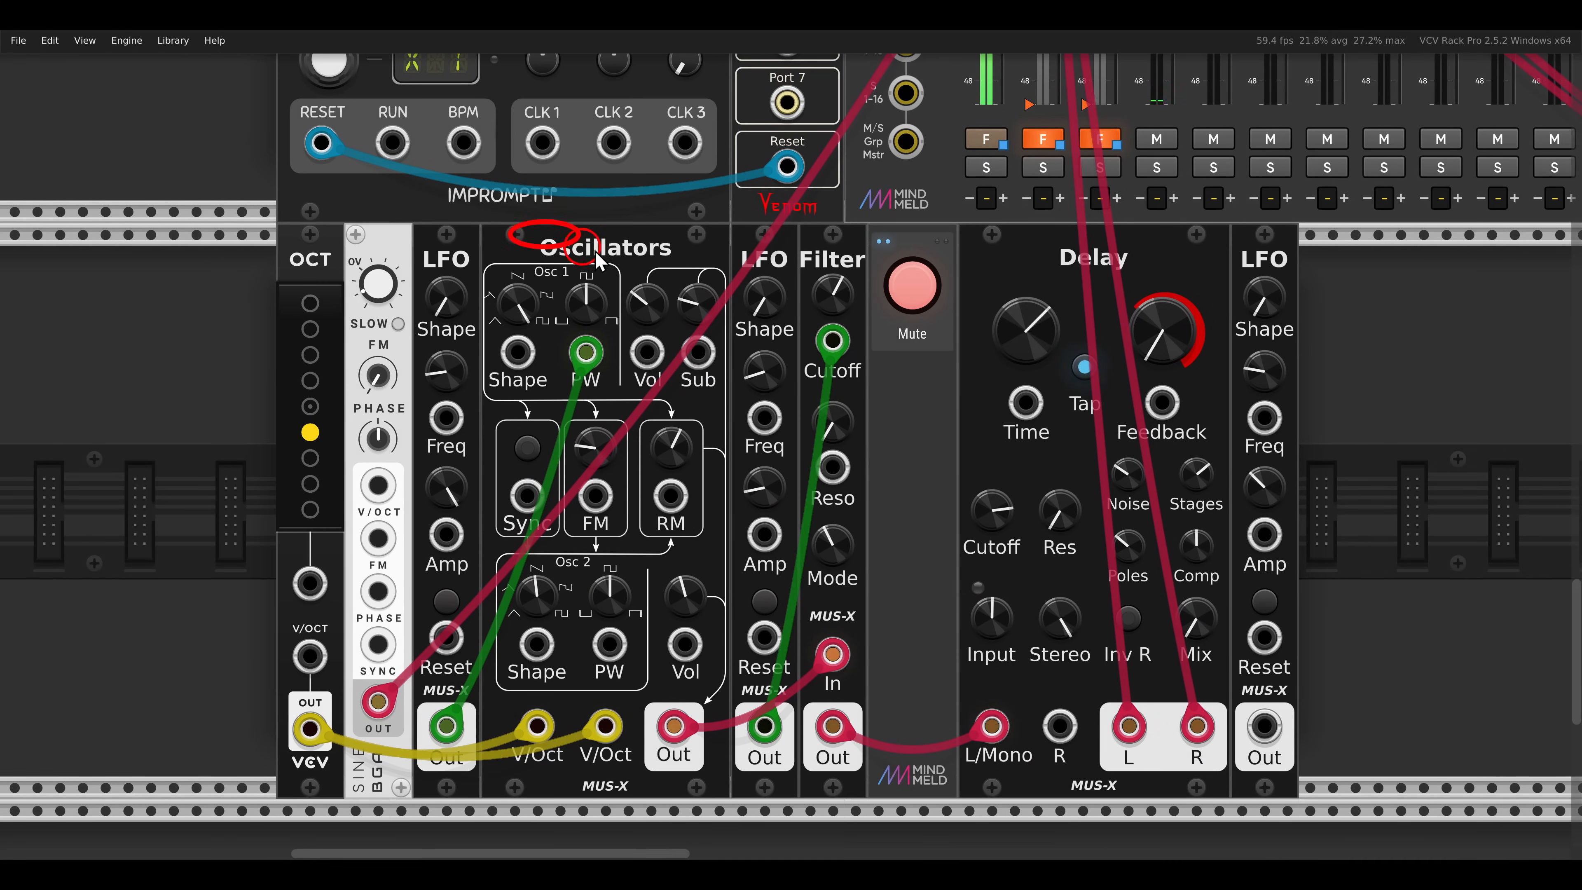
click(912, 285)
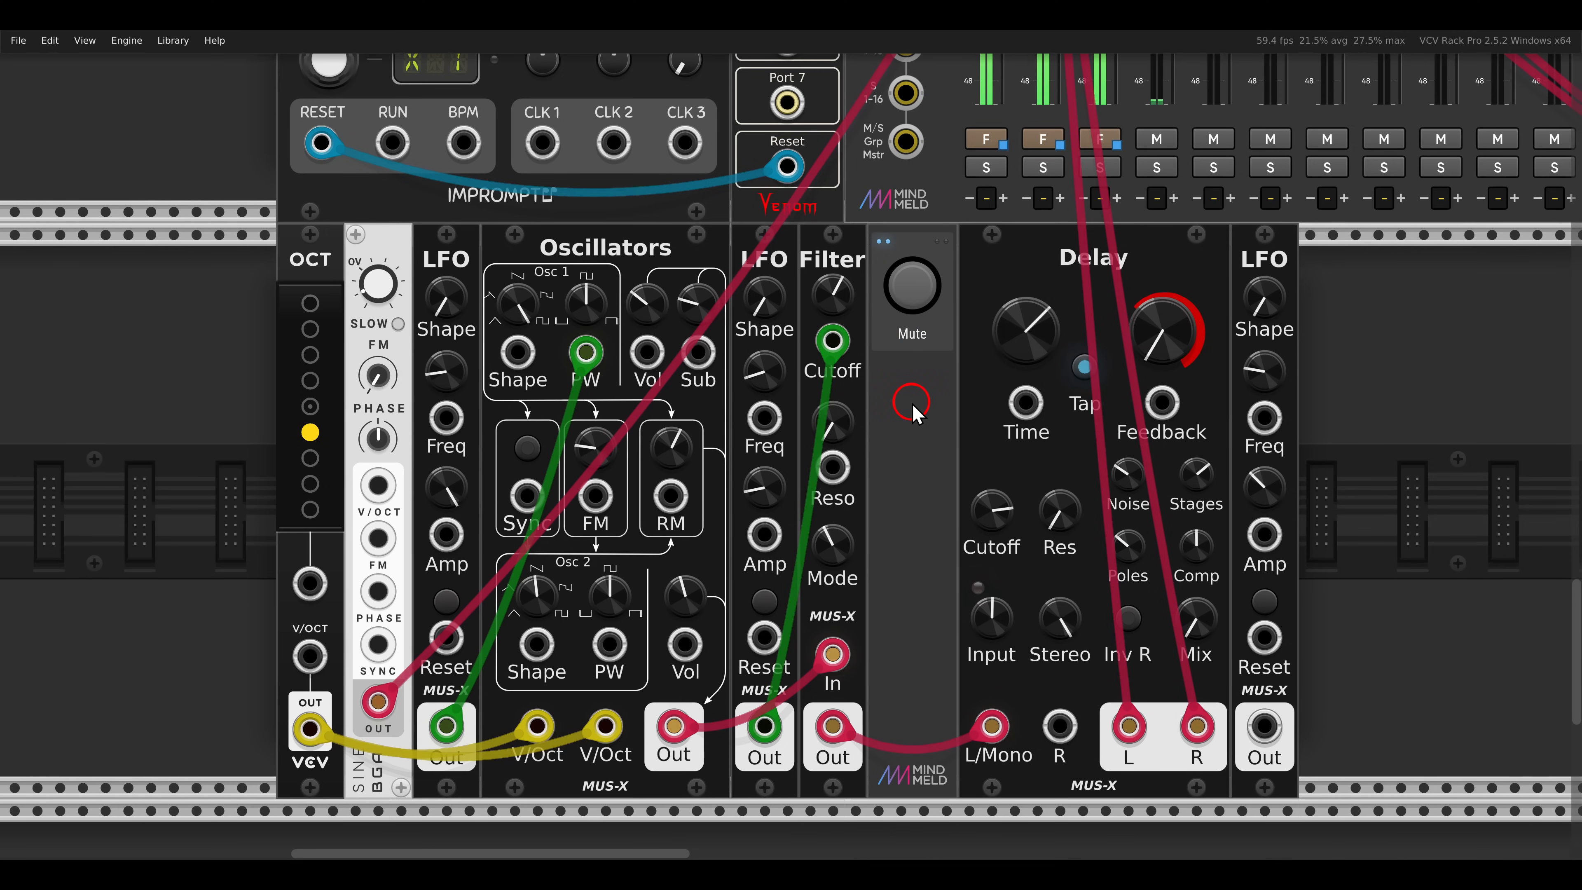
- Raise the dry-wet mix of the bass voice's Delay to halfway
drag(933, 428, 871, 406)
scroll(1102, 482, up, 1)
drag(1146, 471, 1075, 421)
drag(1068, 566, 1043, 436)
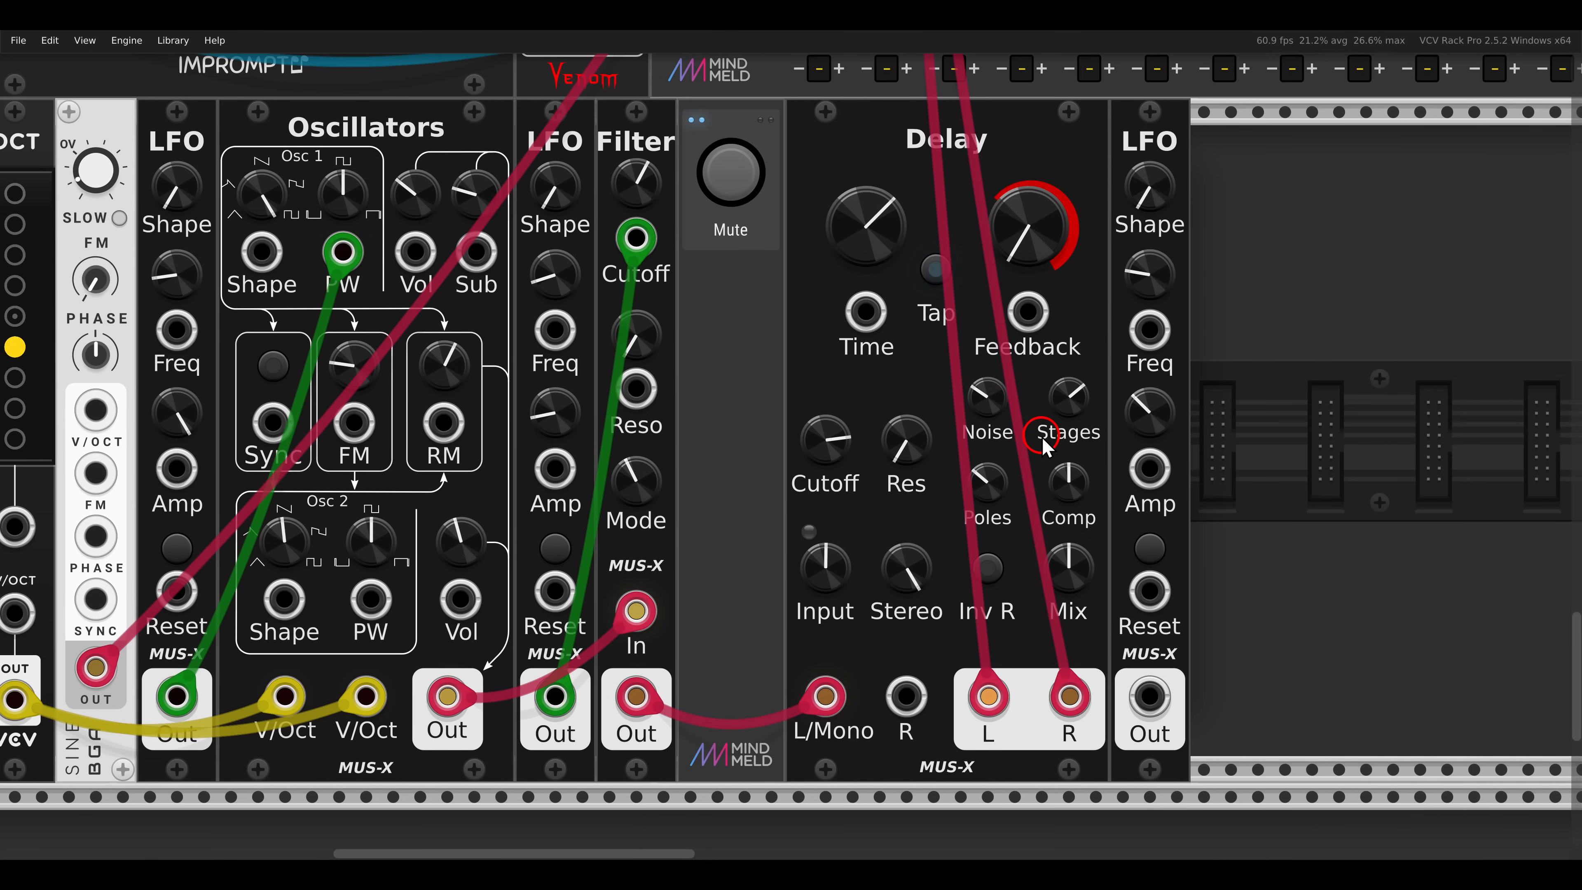
- Enable the Inv R chorus mode on the bass voice's Delay and set its stages to the minimum
click(988, 567)
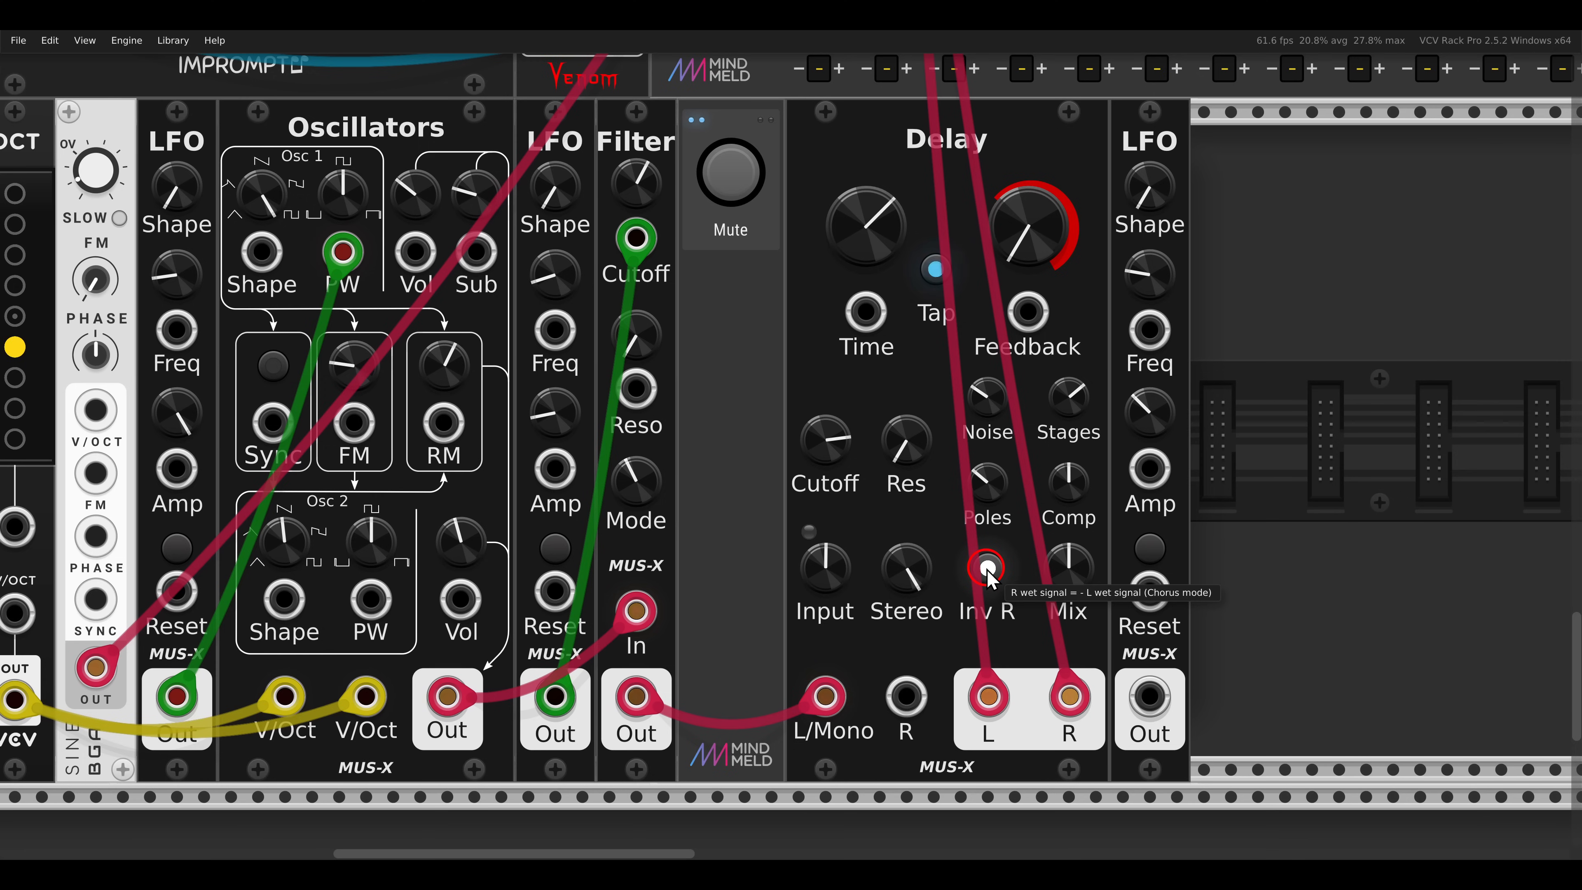
mouse_move(1077, 398)
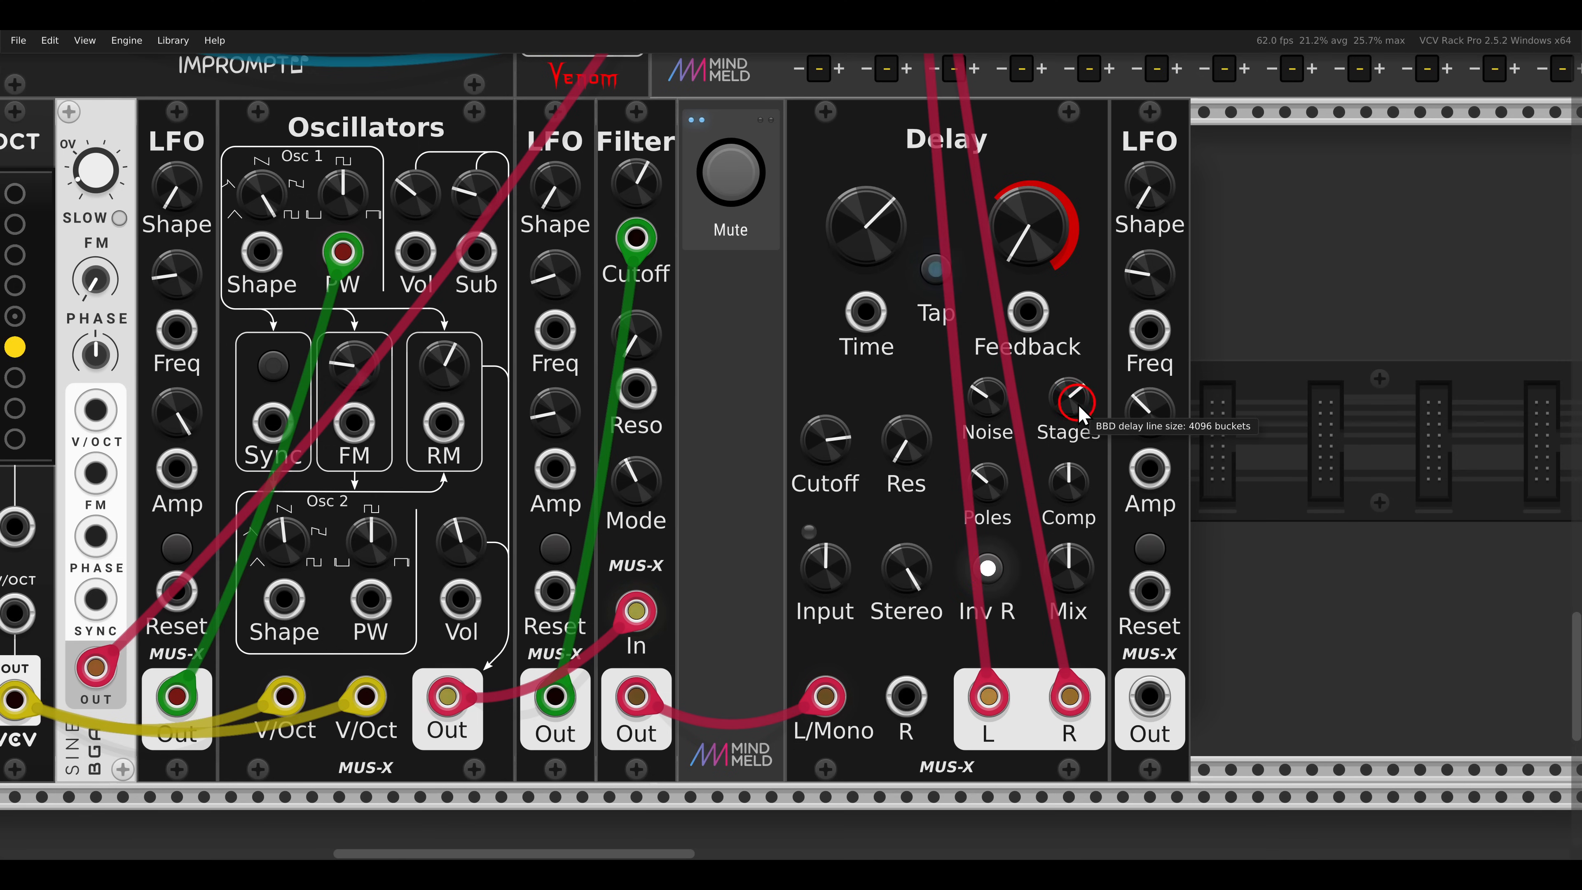
drag(1077, 402, 1105, 623)
- Set the bass voice's delay time to about 46 ms and patch the adjacent LFO output into the Delay's time input
mouse_move(863, 240)
drag(862, 240, 888, 190)
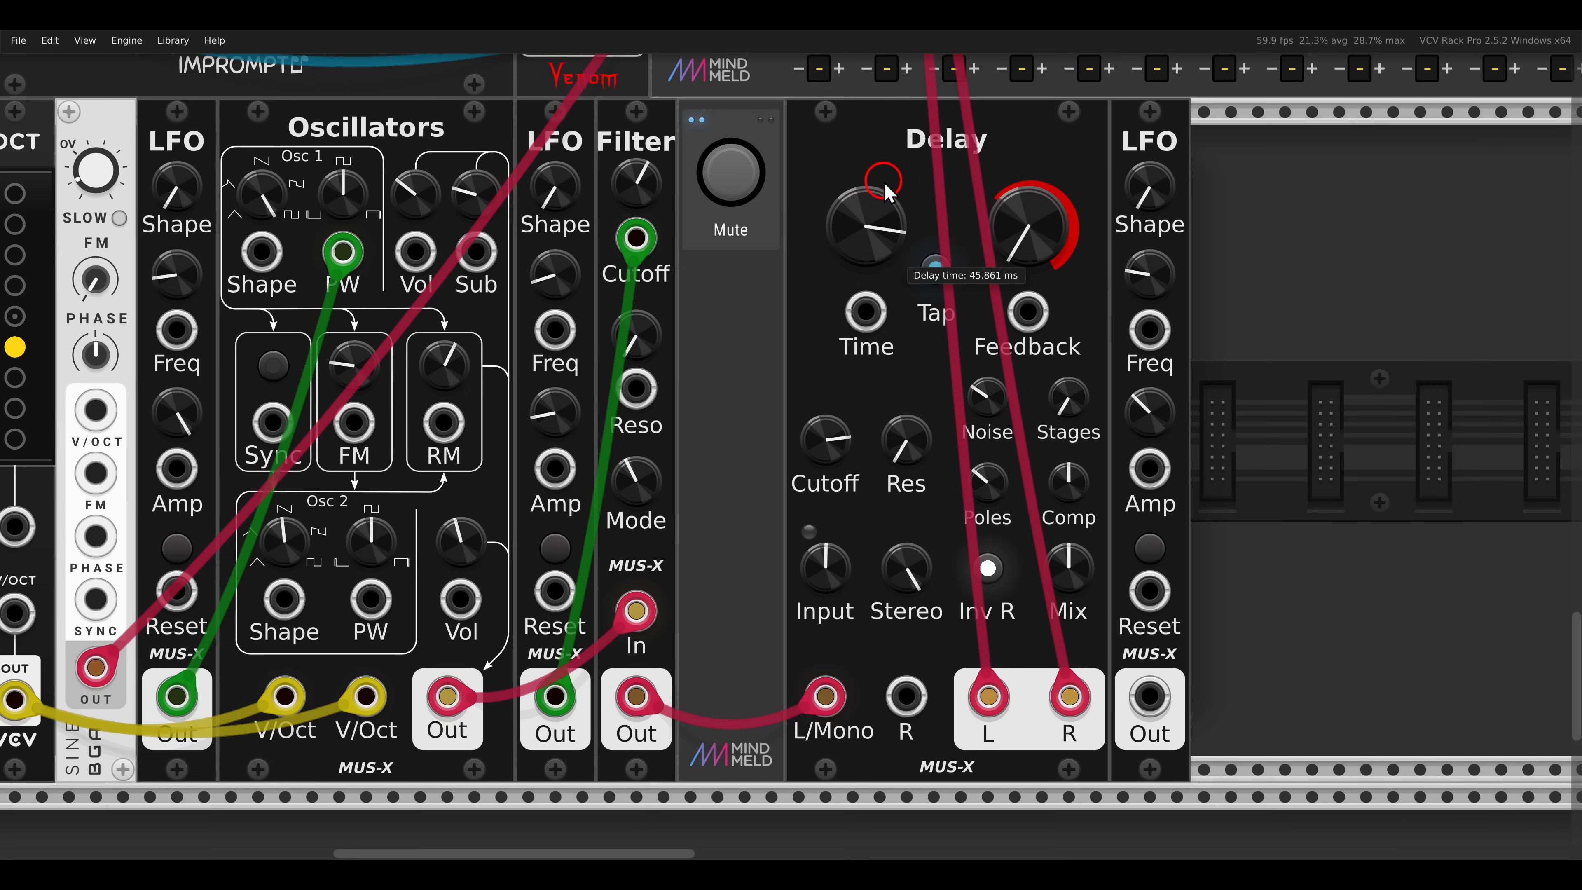
drag(1148, 696, 865, 312)
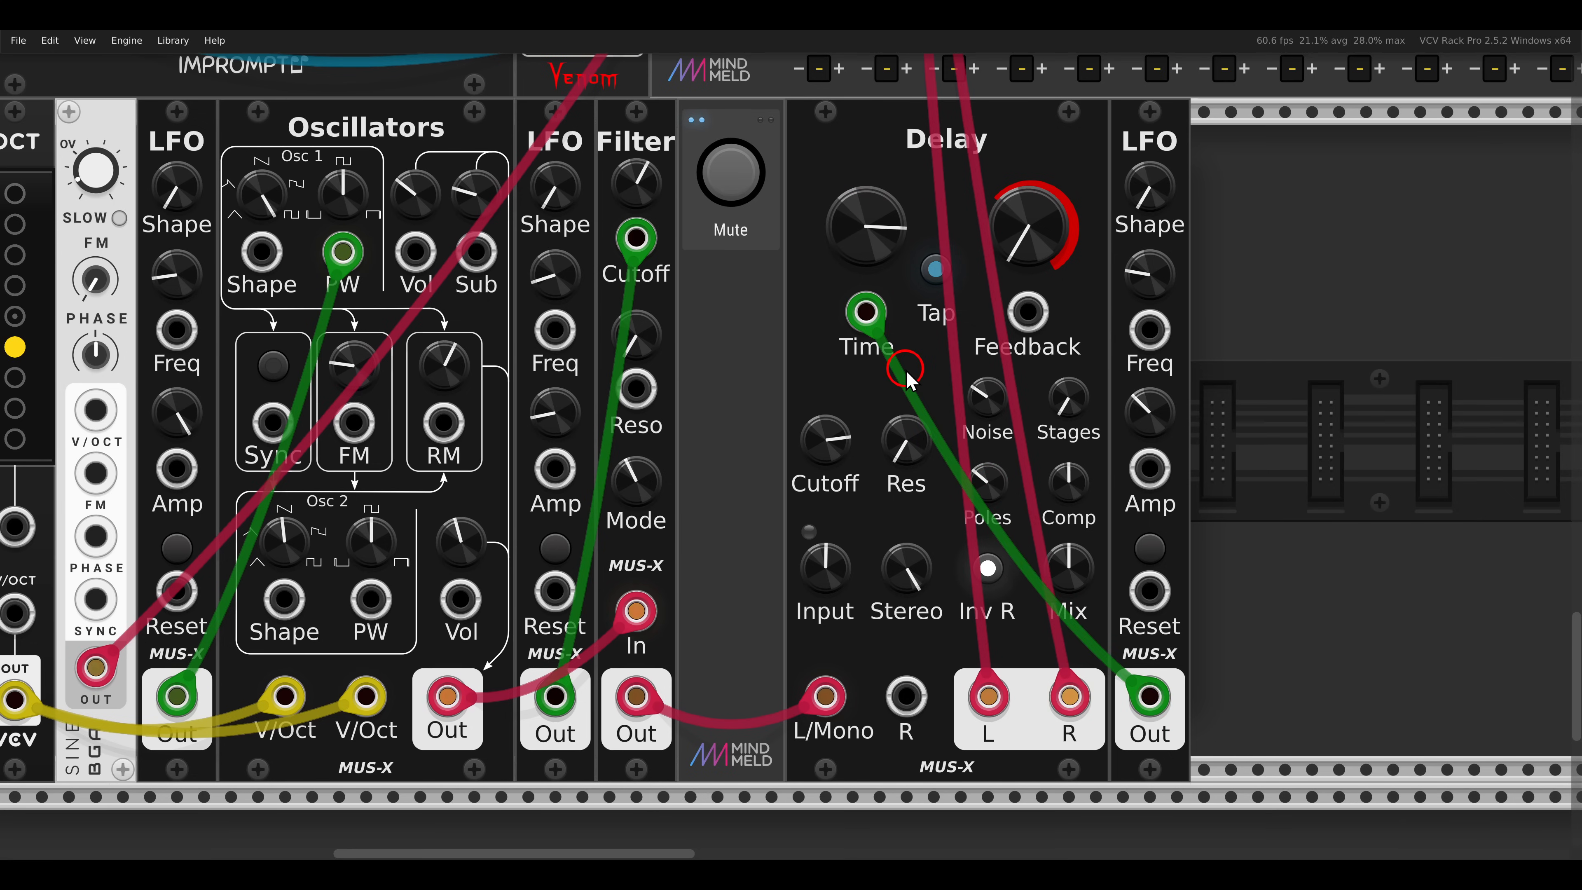
drag(906, 369, 906, 378)
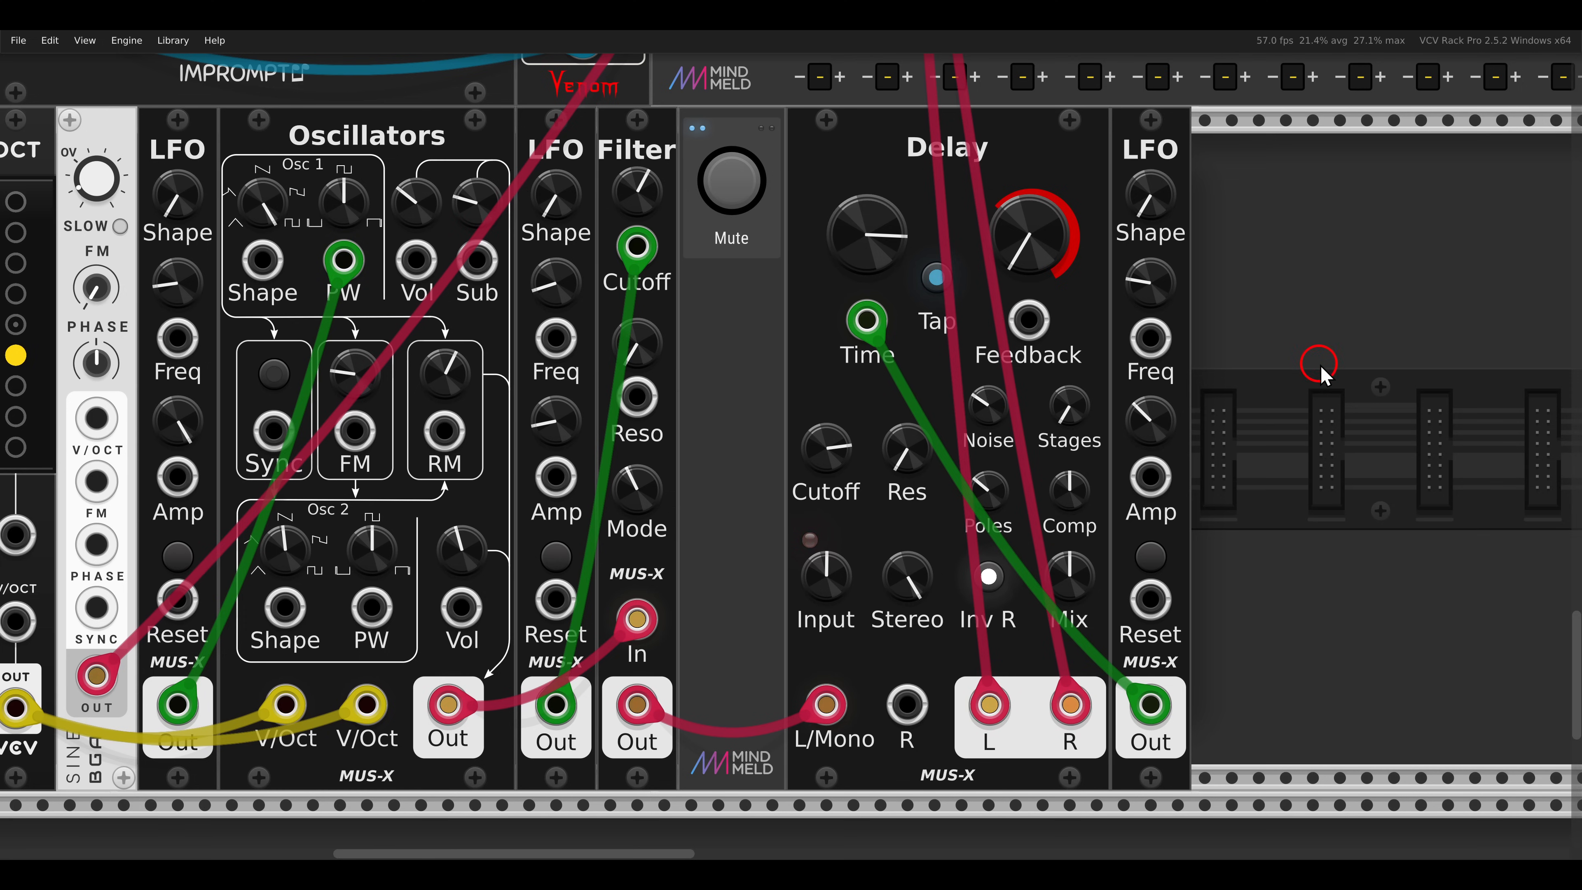
- Set the stages of the Delay in the FM-OP voice to the maximum
scroll(1312, 349, down, 3)
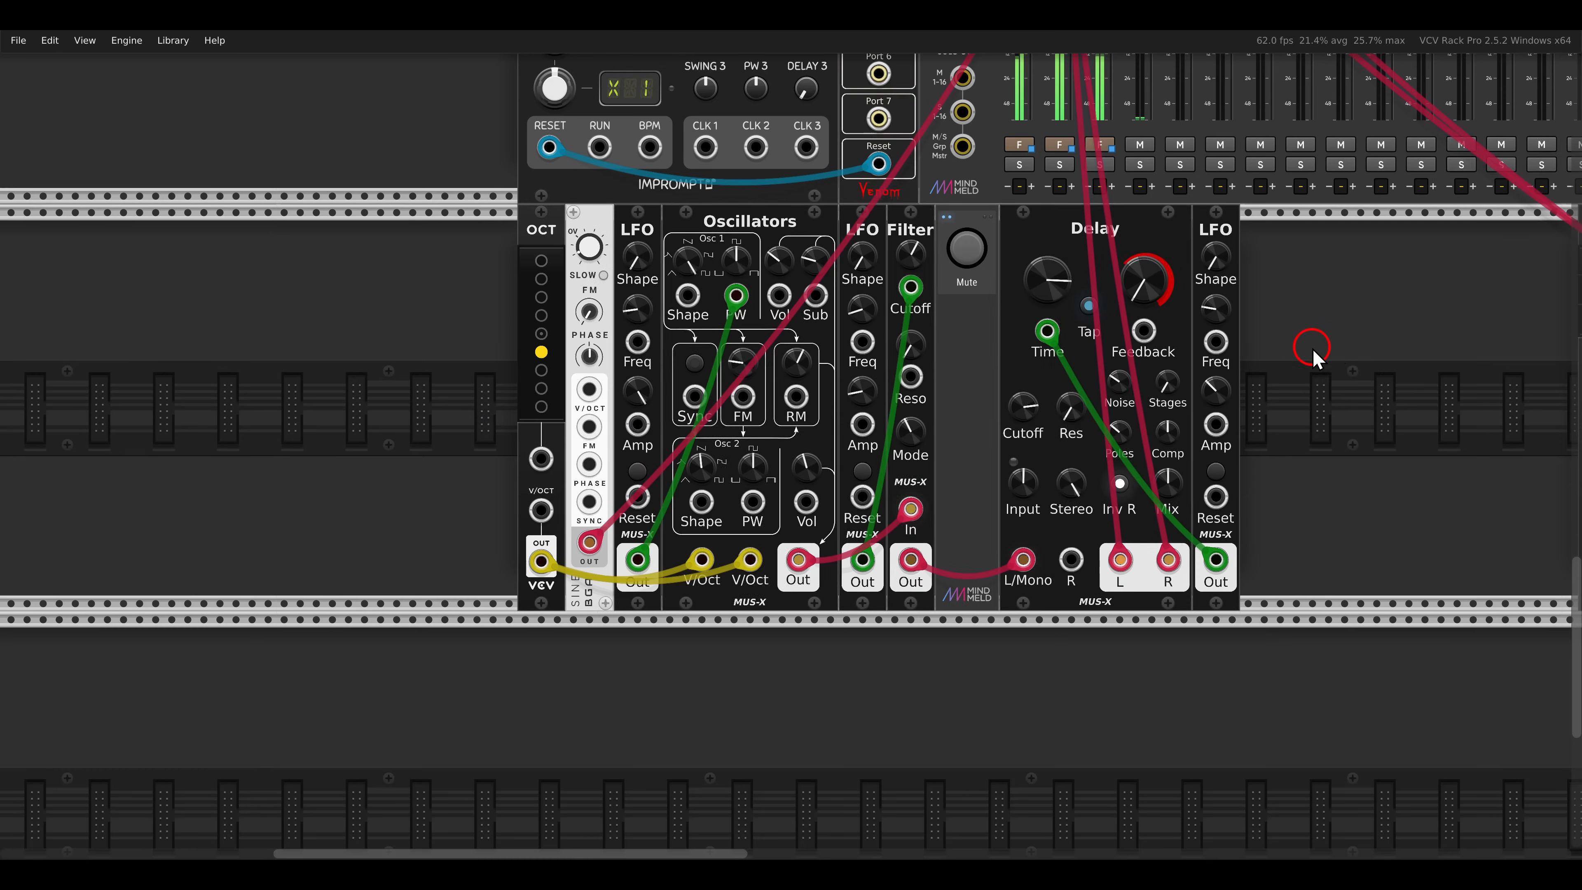
drag(1323, 350, 691, 346)
drag(1177, 351, 774, 350)
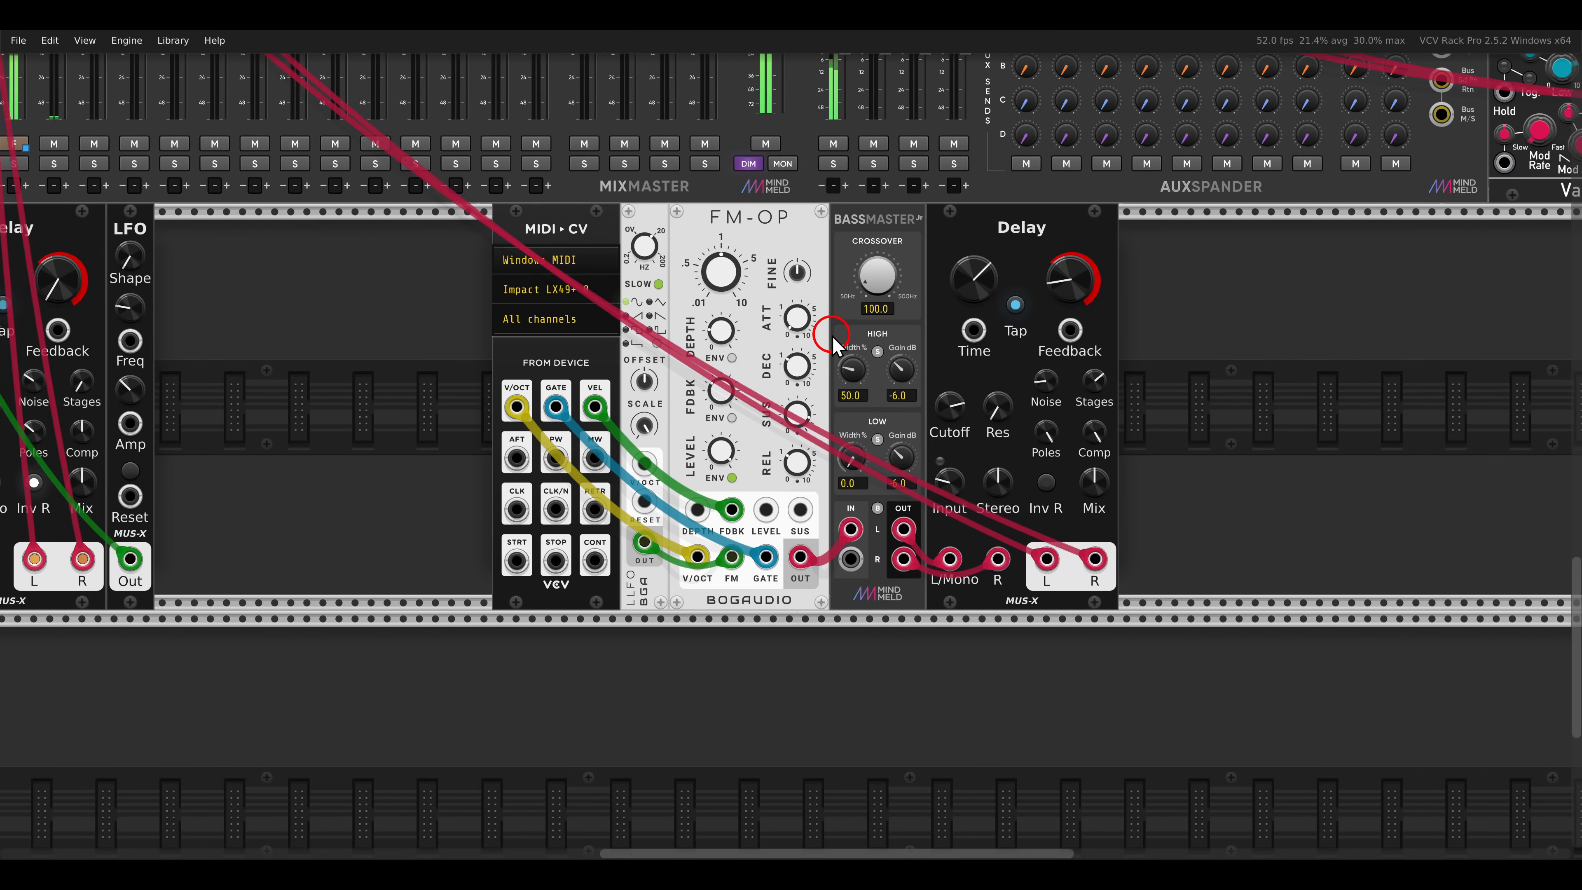
scroll(778, 360, up, 3)
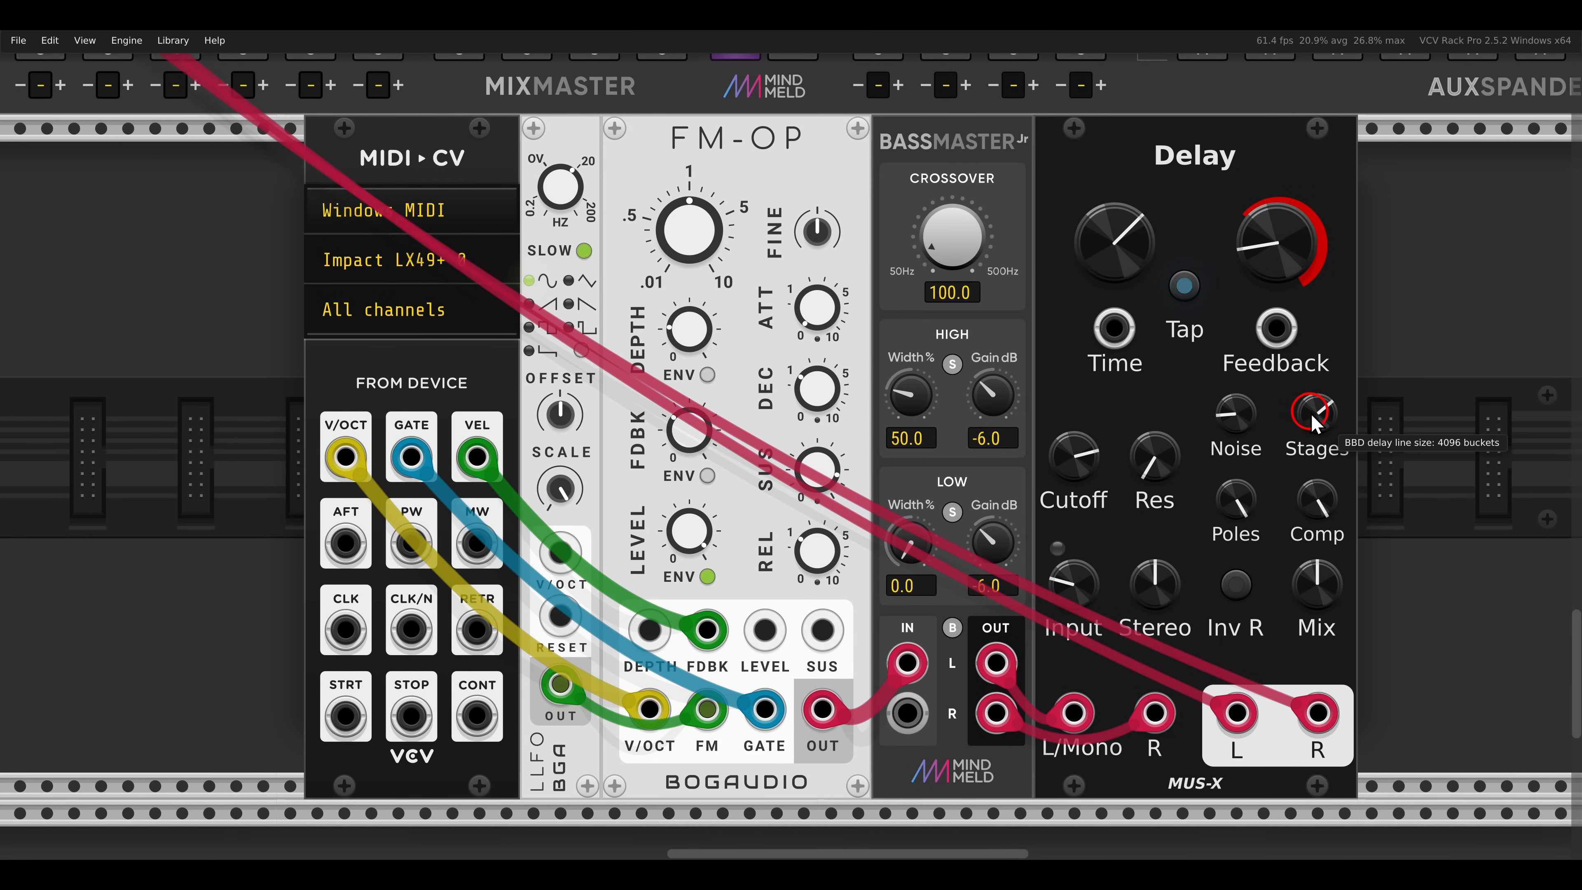
drag(1311, 416, 1303, 266)
- Set the time of the FM-OP voice's Delay to the maximum and raise its feedback to just past the midpoint
mouse_move(1118, 255)
mouse_down()
mouse_move(1101, 142)
mouse_move(1116, 249)
mouse_up()
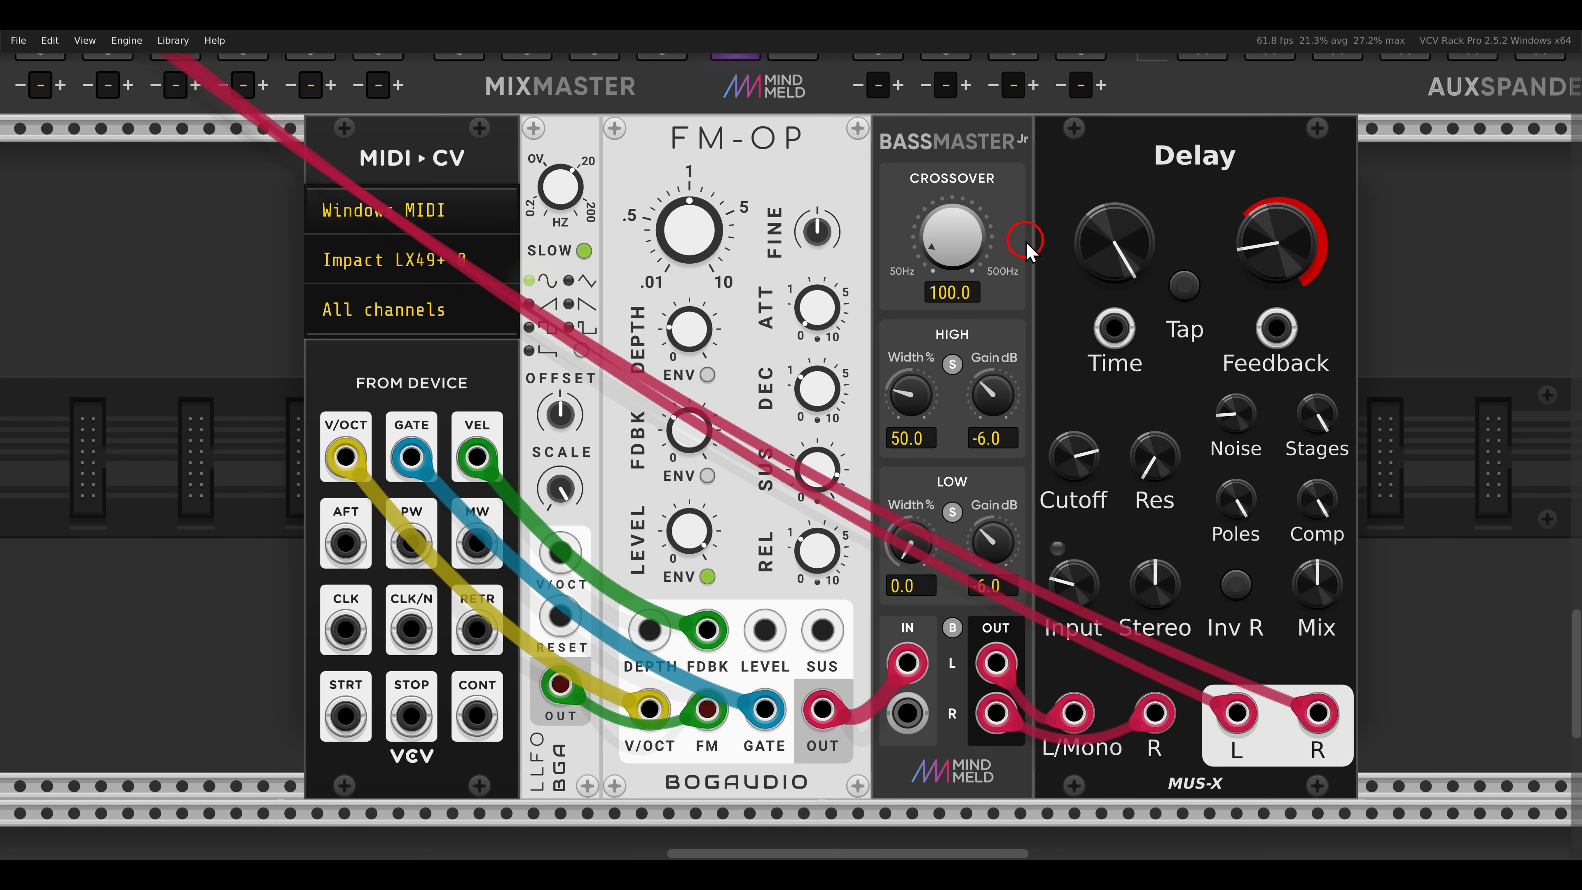
drag(1253, 245, 1242, 166)
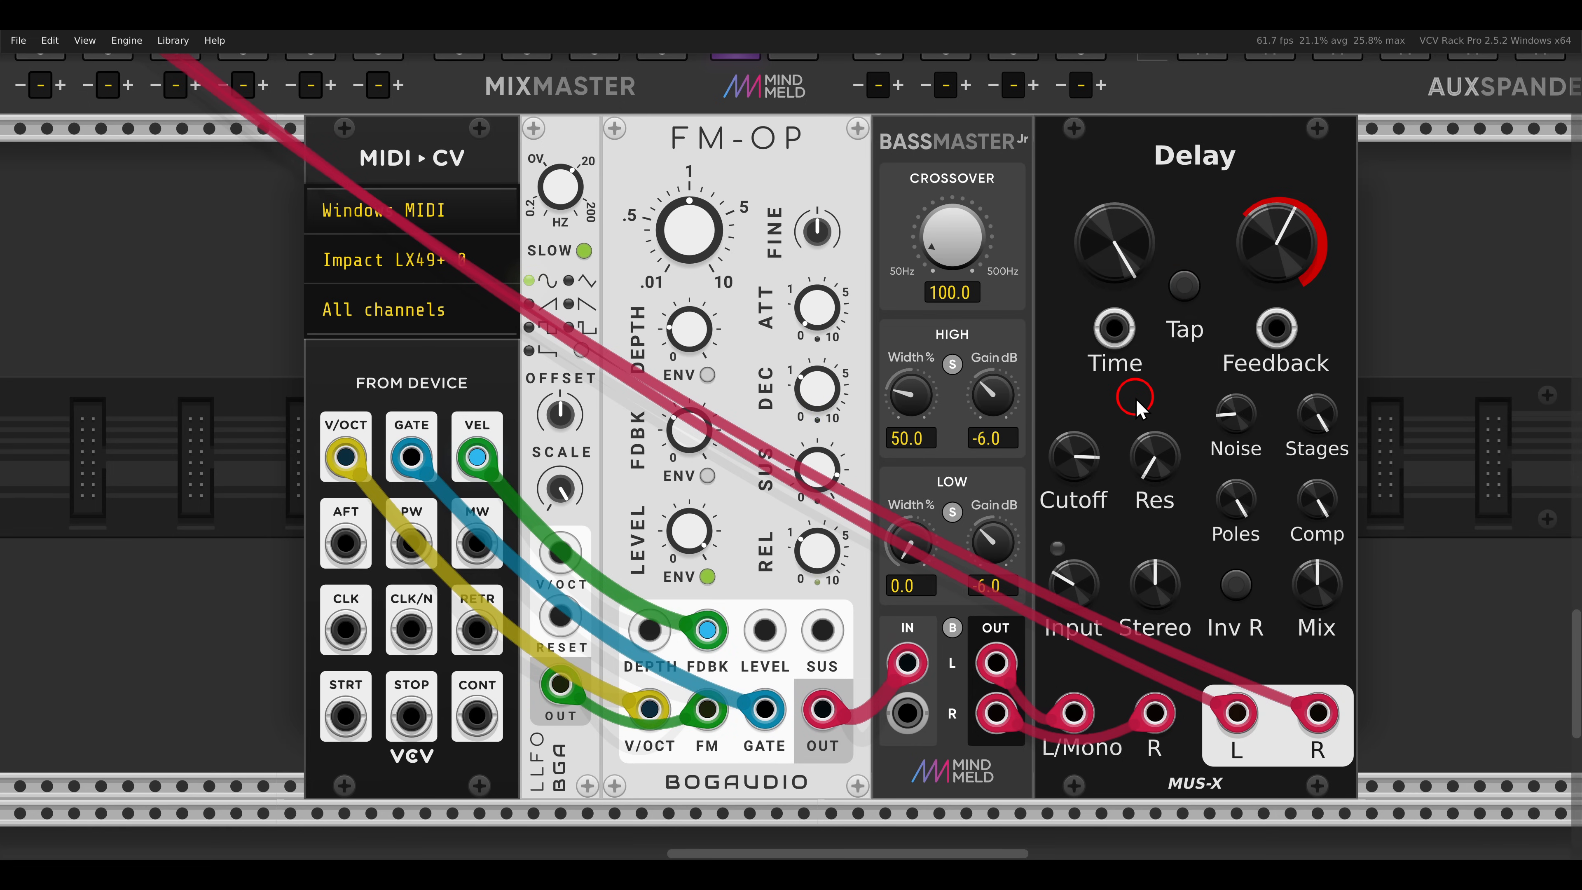
- Raise the feedback of the FM-OP voice's Delay a little further
mouse_move(1261, 269)
mouse_down()
mouse_move(1256, 207)
mouse_move(1261, 261)
mouse_up()
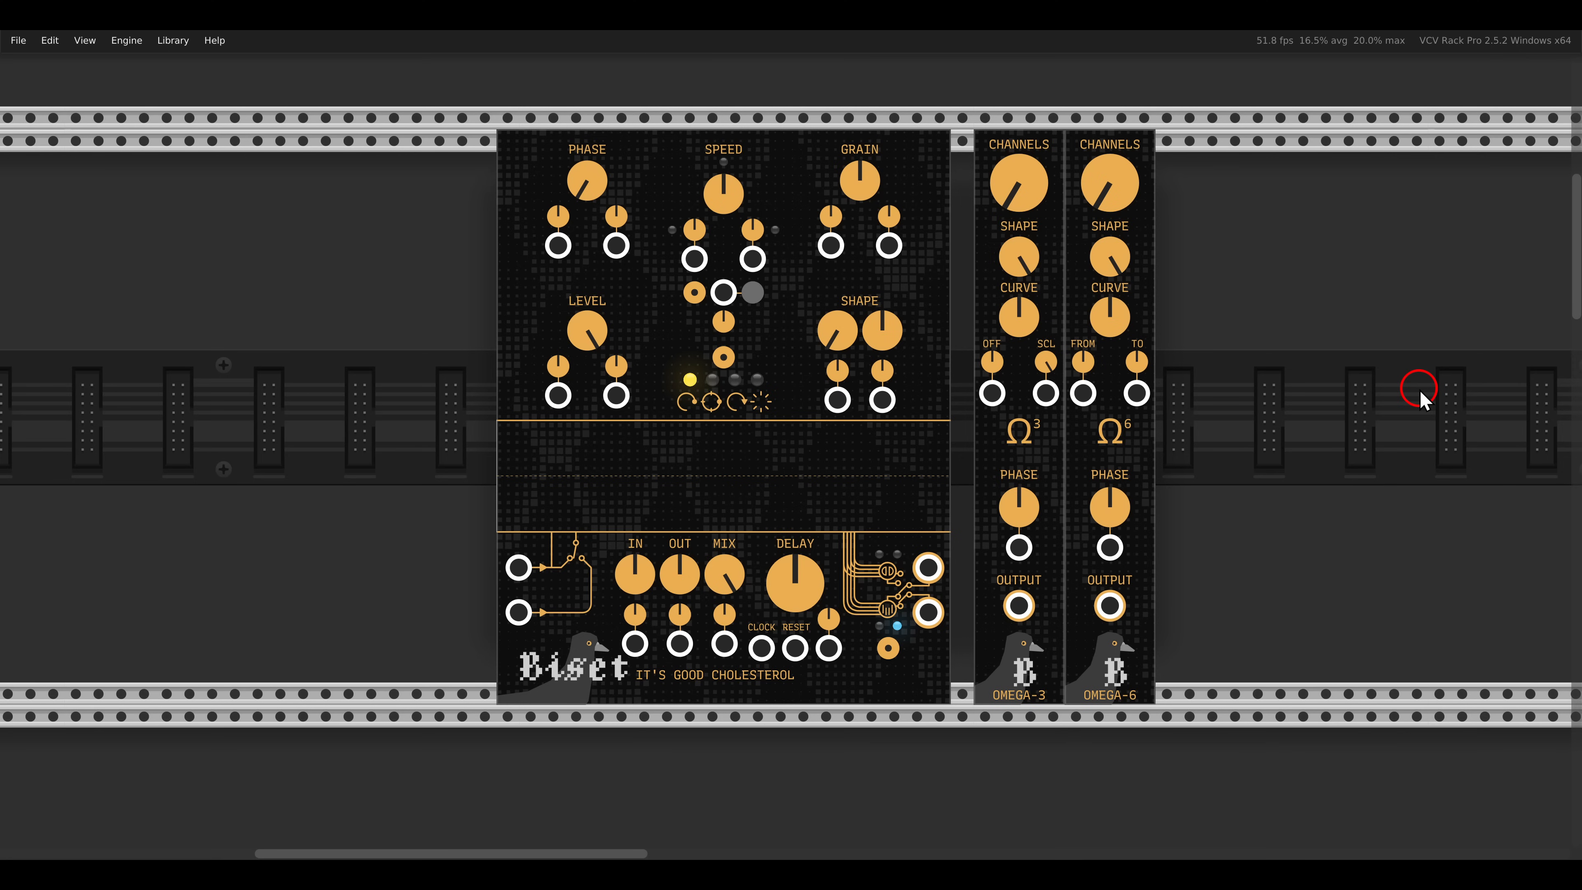
drag(981, 401, 1057, 461)
drag(1068, 398, 1155, 464)
key(Escape)
- Unmute the Dark Energy oscillator voice that feeds Biset's It's Good Cholesterol delay
scroll(914, 437, down, 20)
scroll(1204, 538, down, 3)
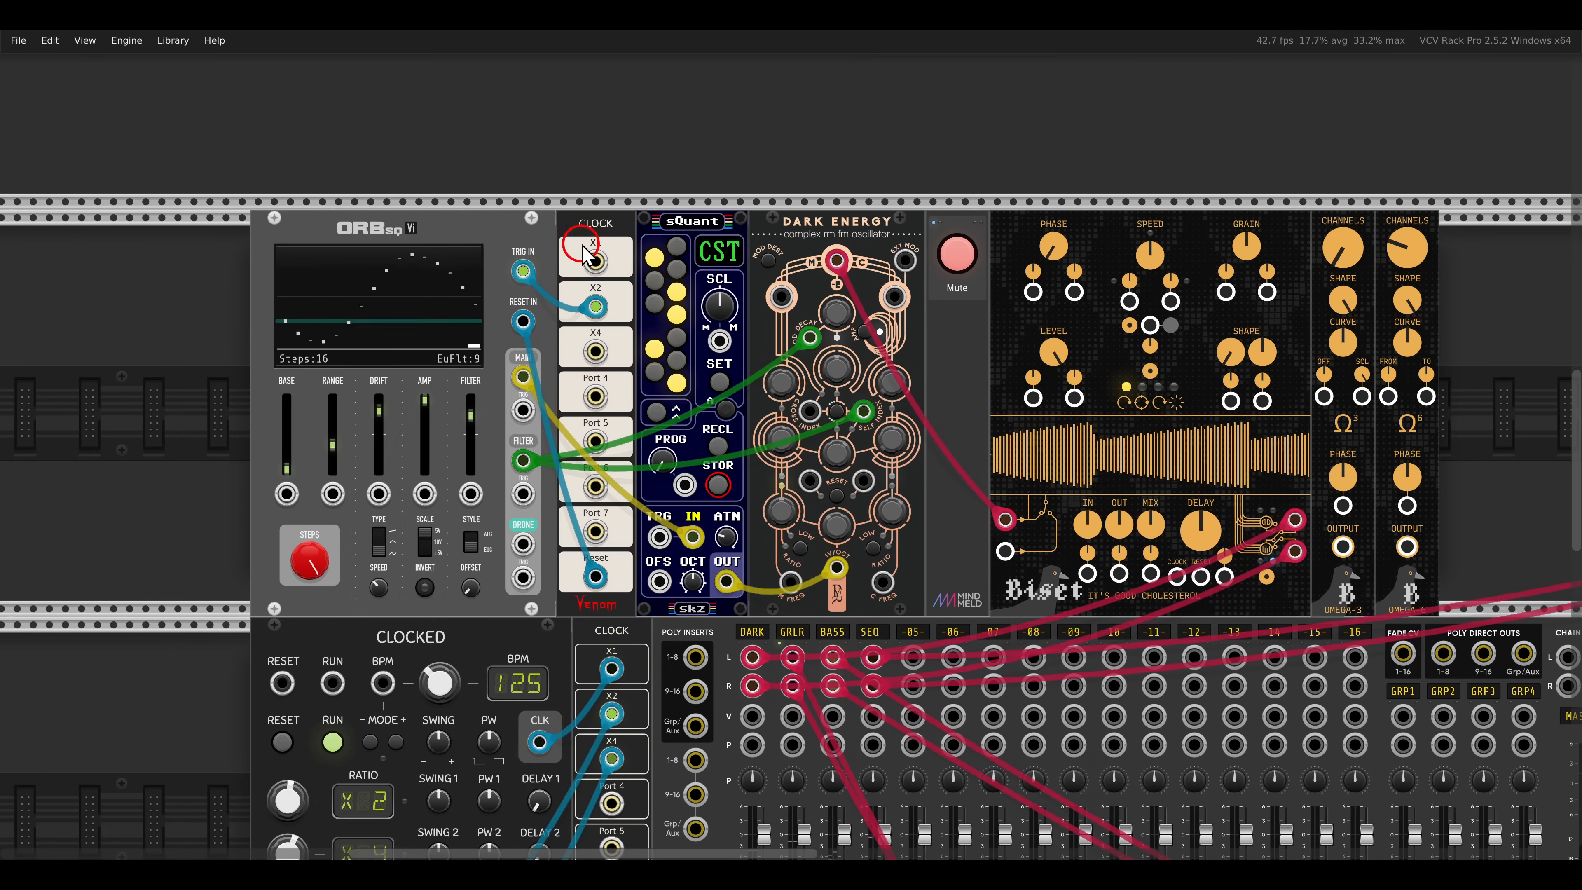
drag(755, 166, 910, 248)
click(958, 256)
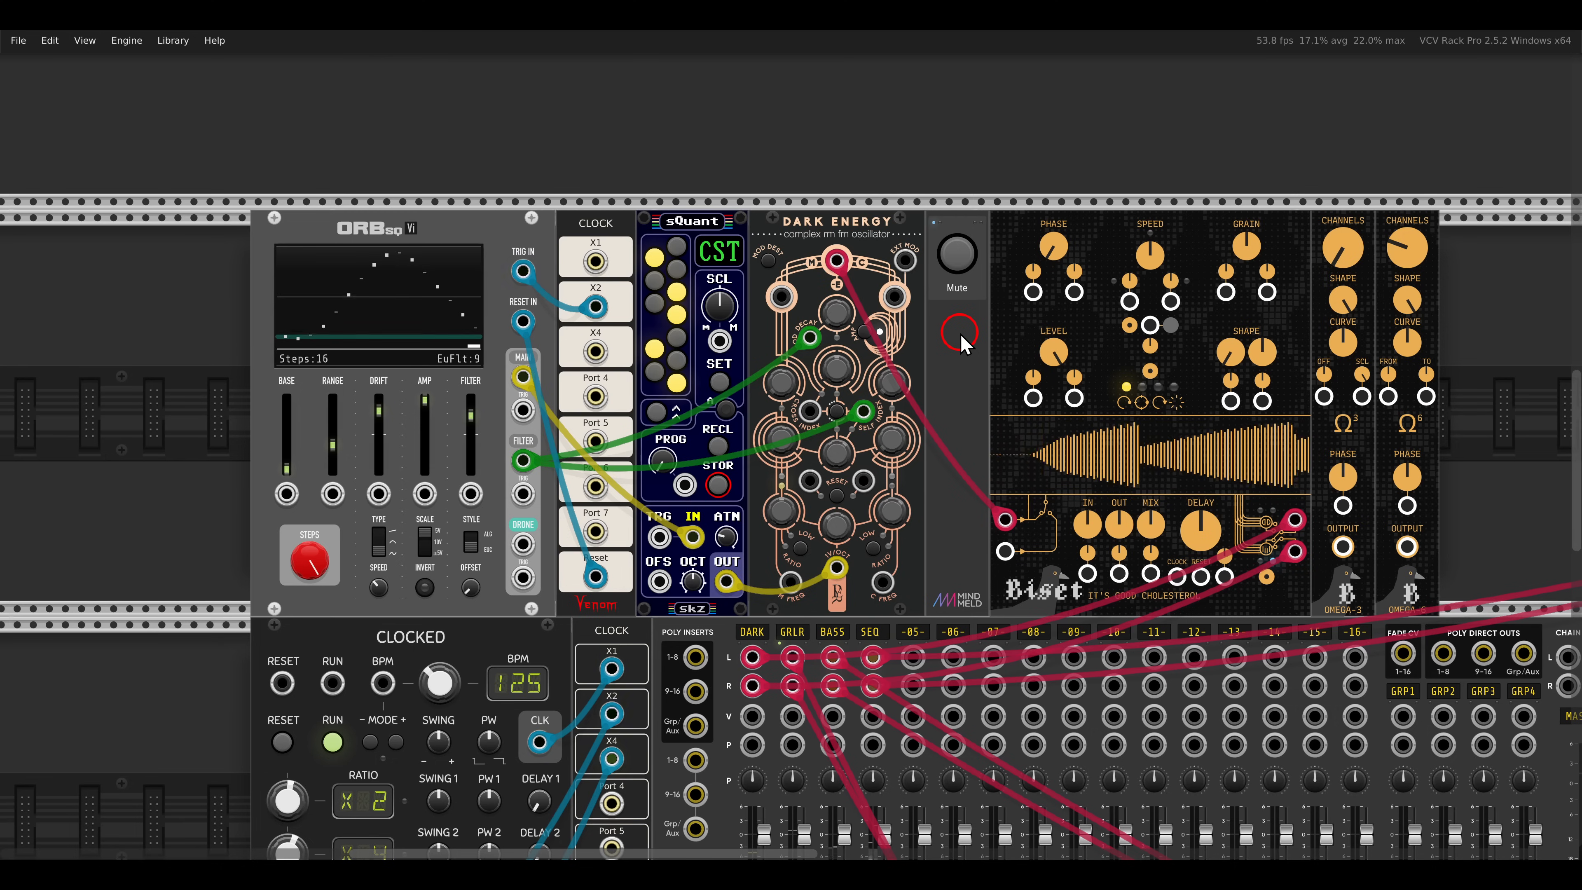
- Enter a delay time above 1 s on the Dark Energy voice's It's Good Cholesterol
scroll(965, 348, right, 3)
scroll(975, 364, up, 3)
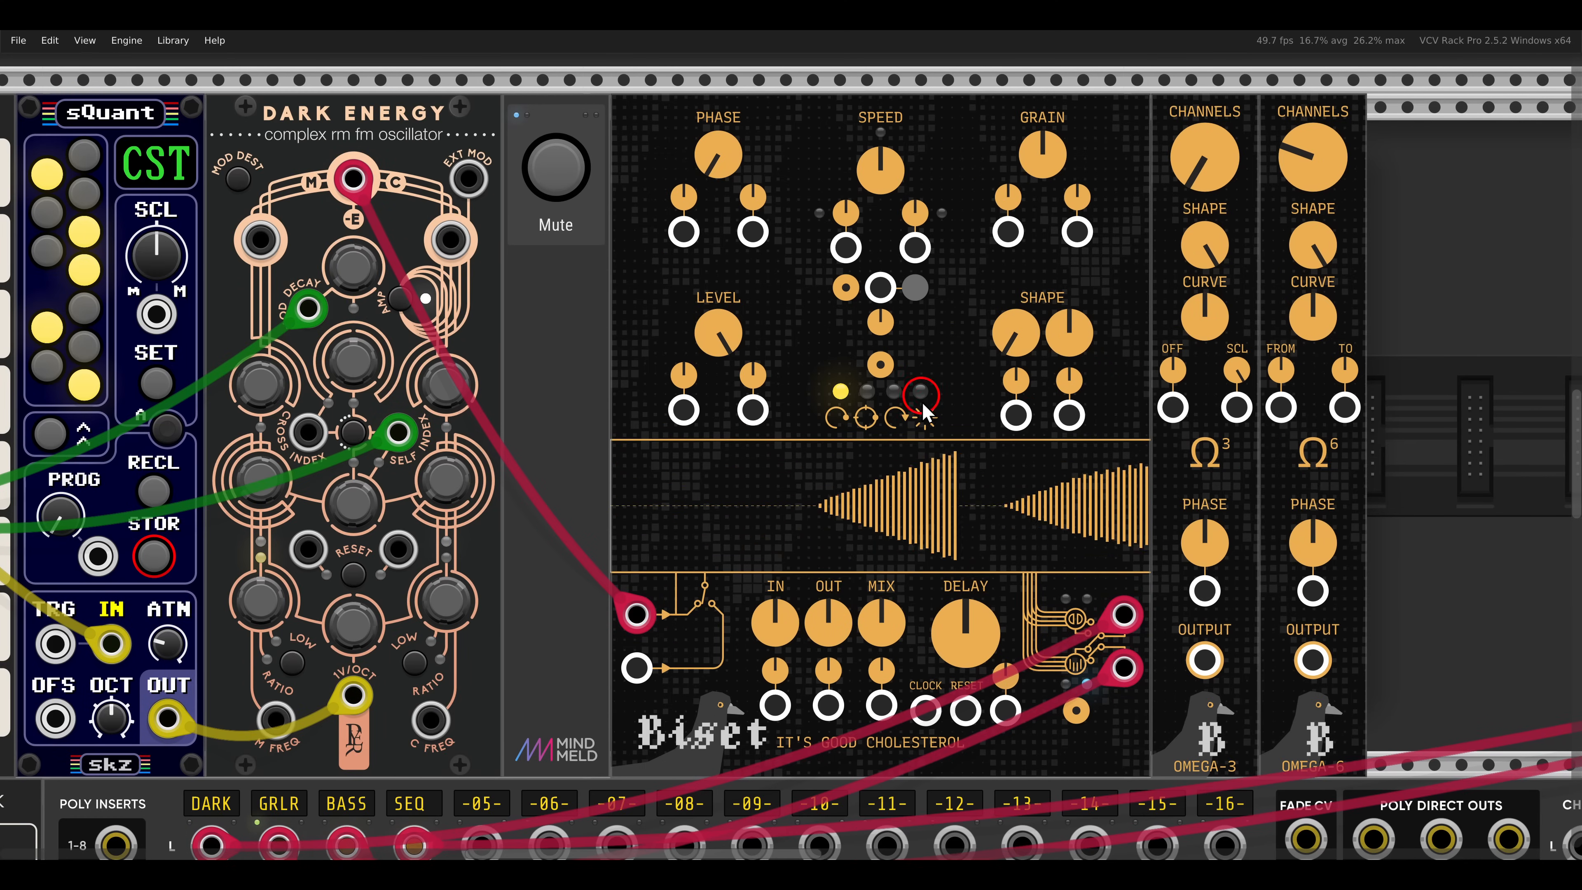
right_click(969, 628)
key(Return)
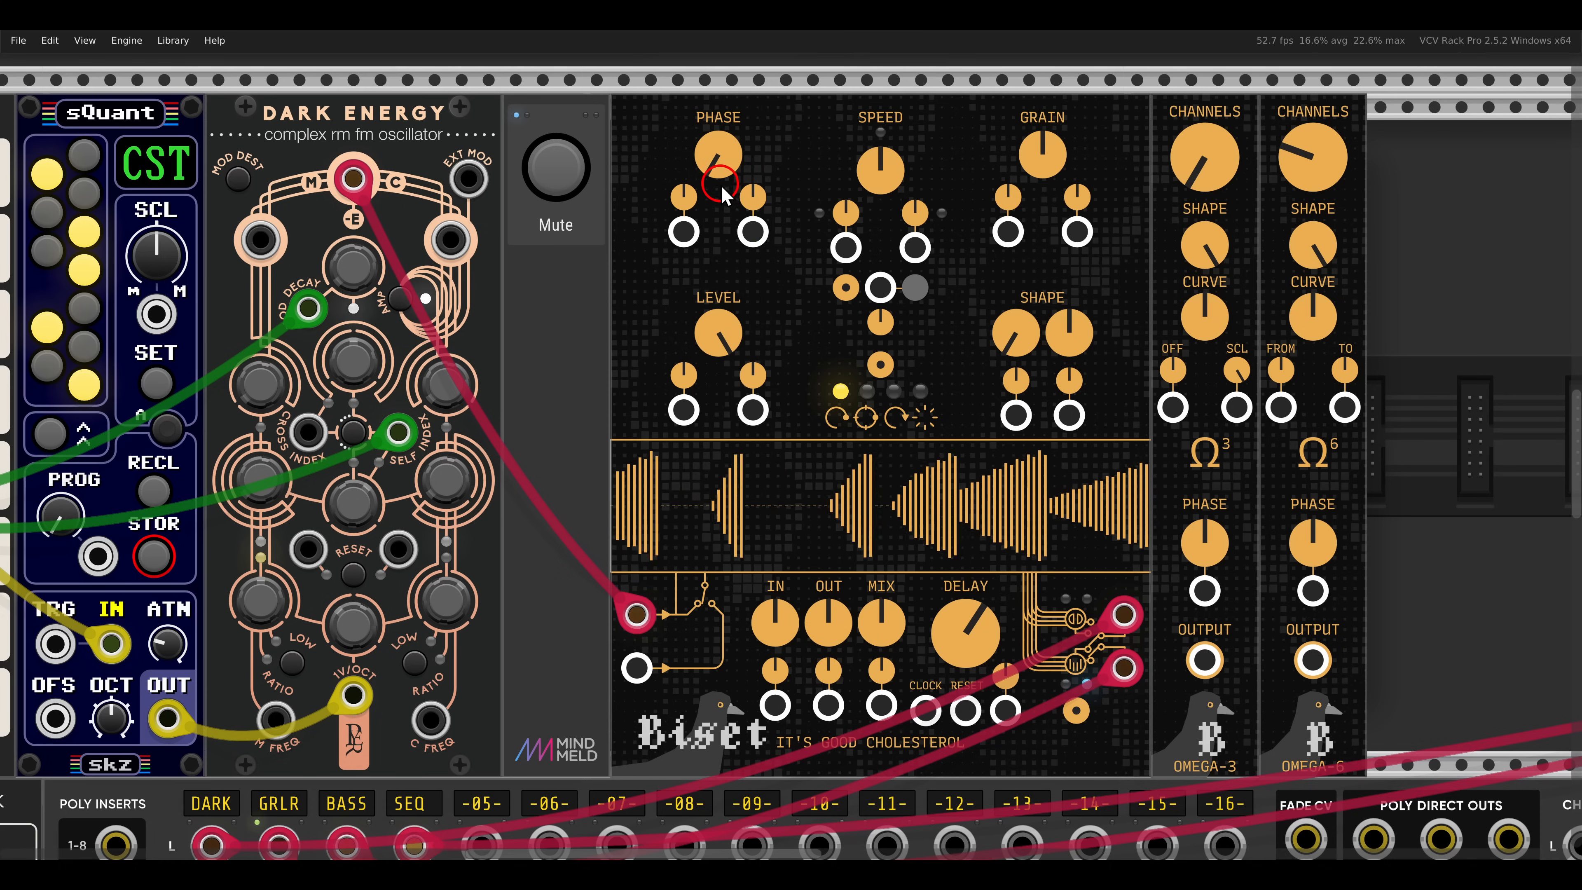
drag(719, 172, 735, 290)
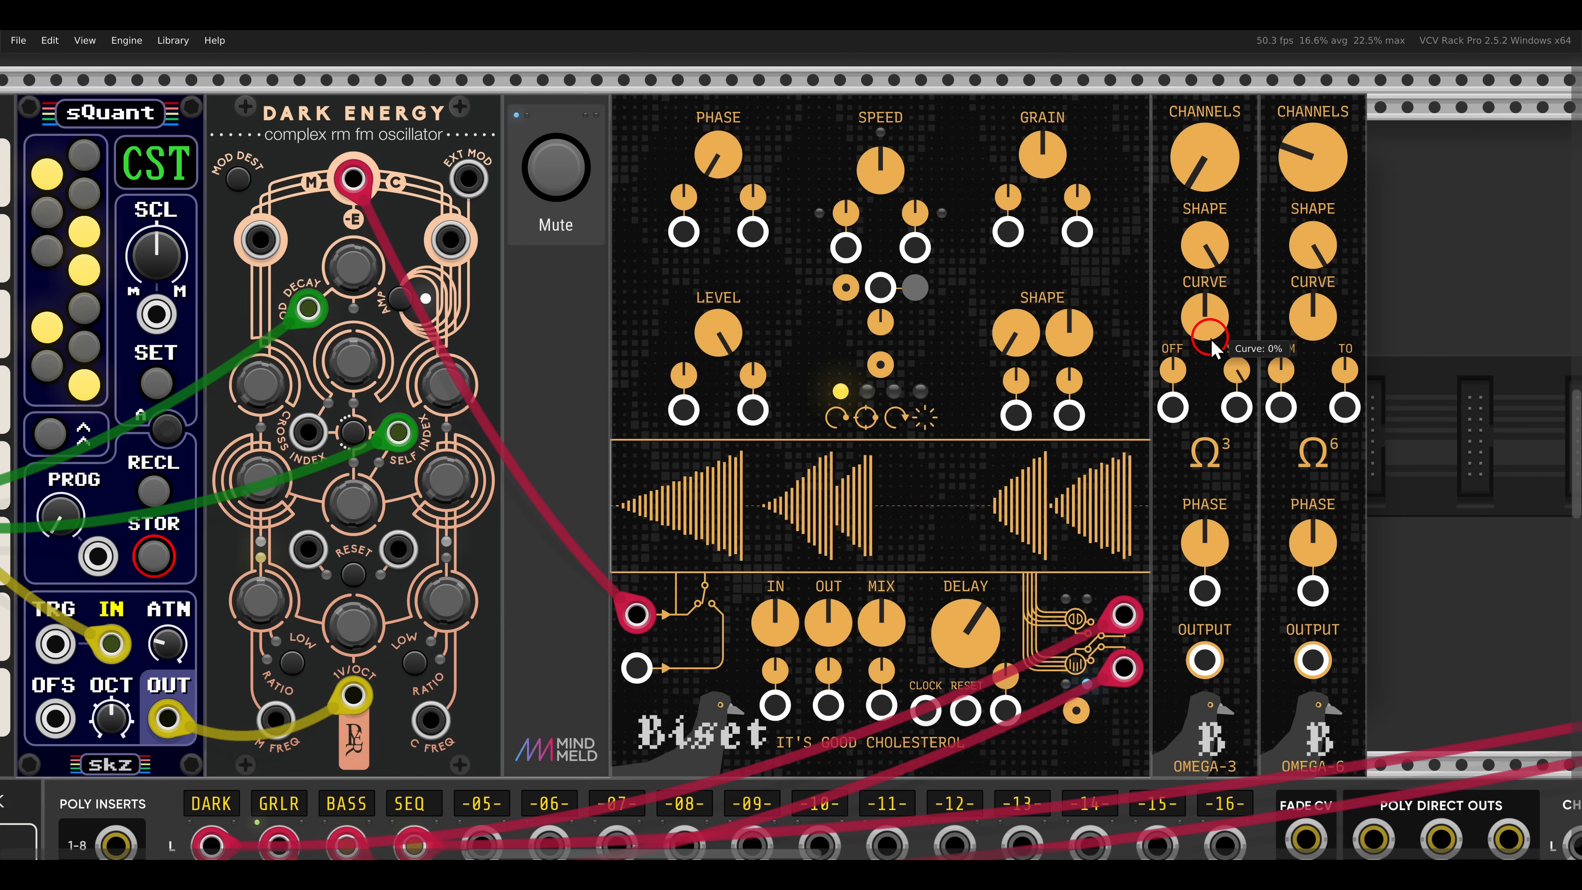
- Raise OMEGA-3's channels to match OMEGA-6 and patch its output into Cholesterol's first Phase input with the attenuverter at maximum
mouse_move(1206, 168)
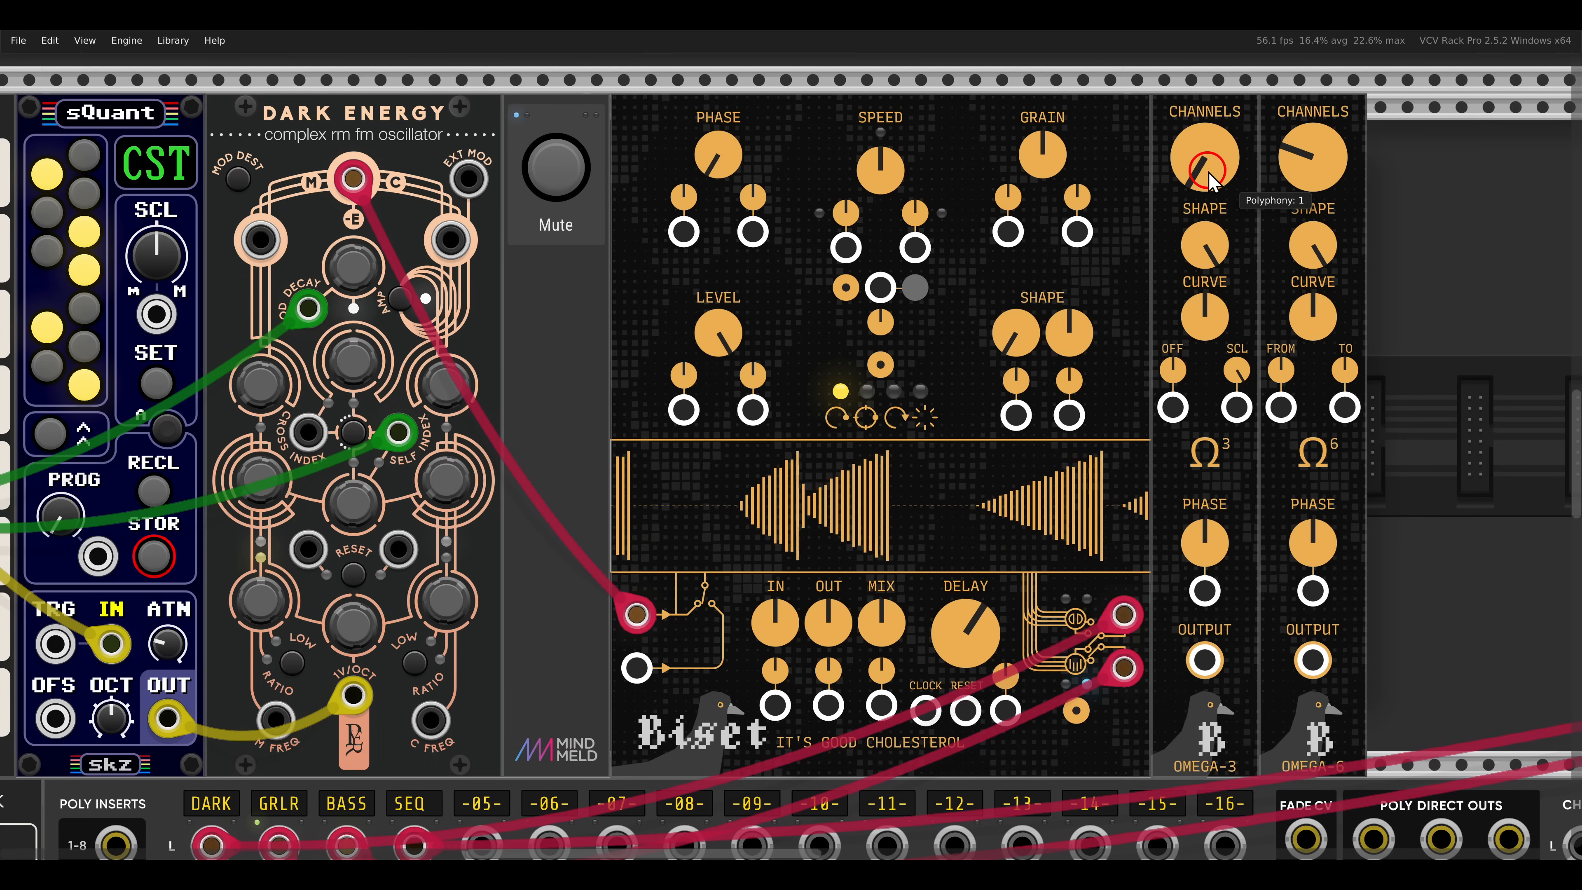
drag(1208, 144, 1207, 138)
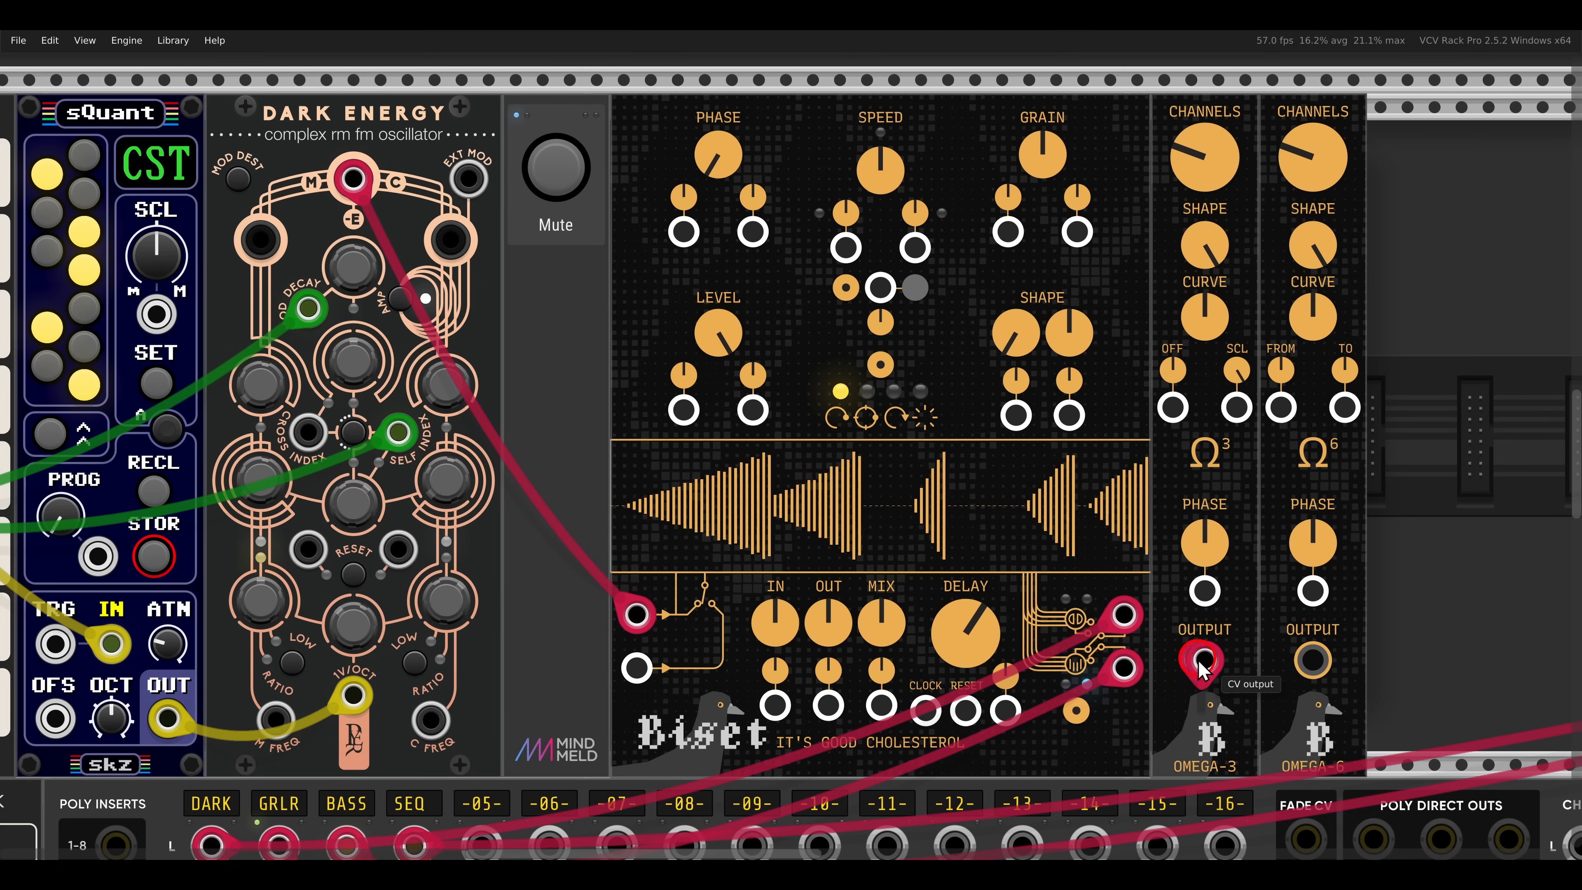
drag(1204, 659, 656, 91)
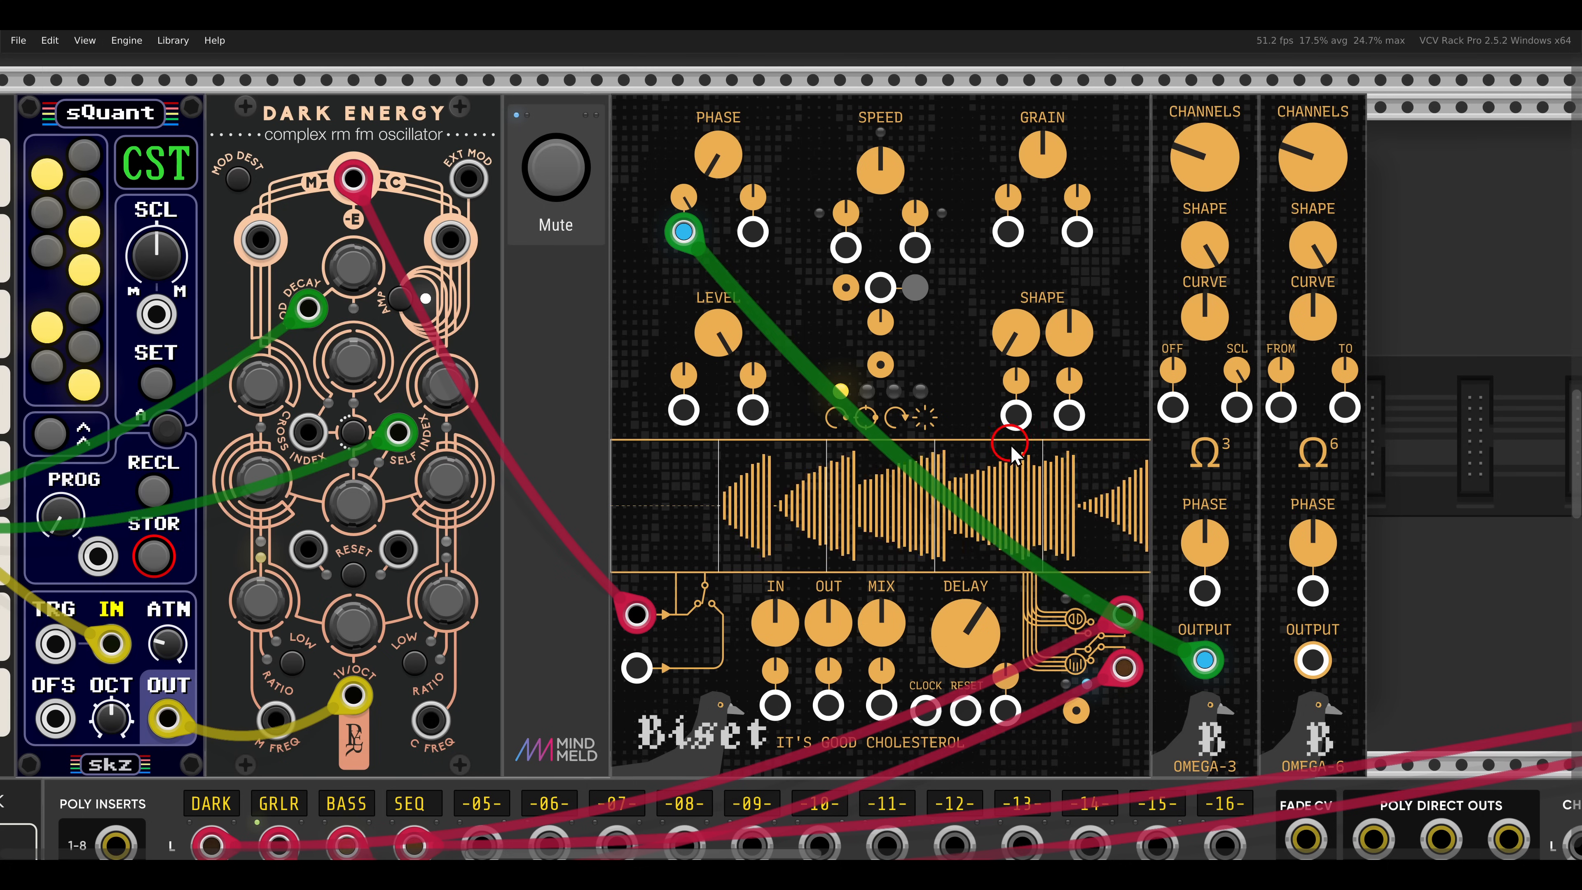
- Lower OMEGA-3's shape and curve, and unplug its output cable from Cholesterol's Phase input
drag(1205, 245, 1215, 344)
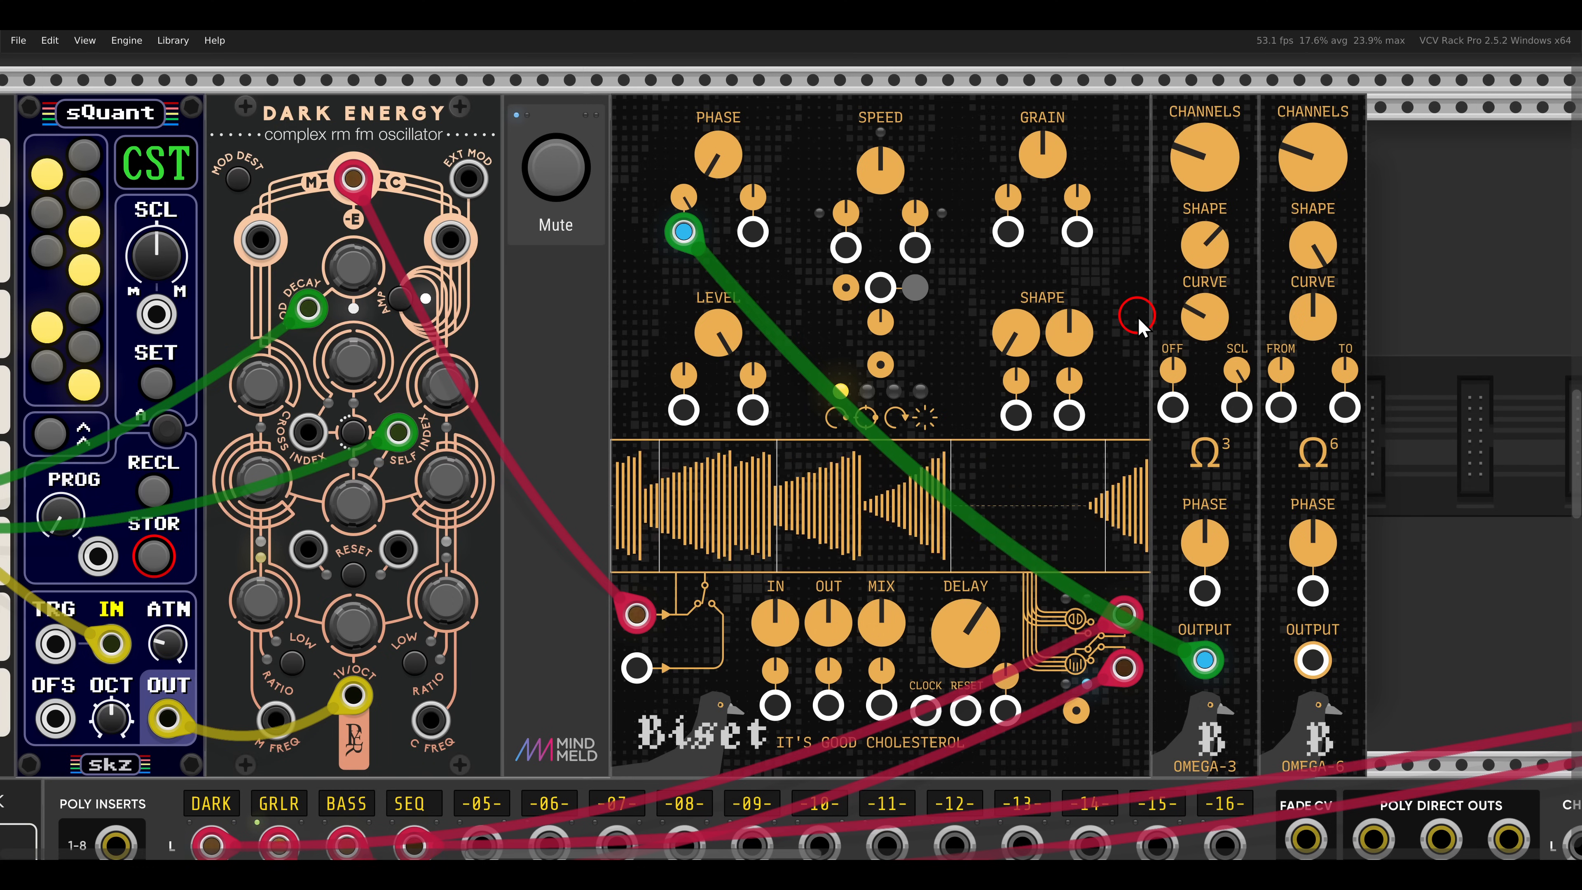
drag(683, 232, 829, 243)
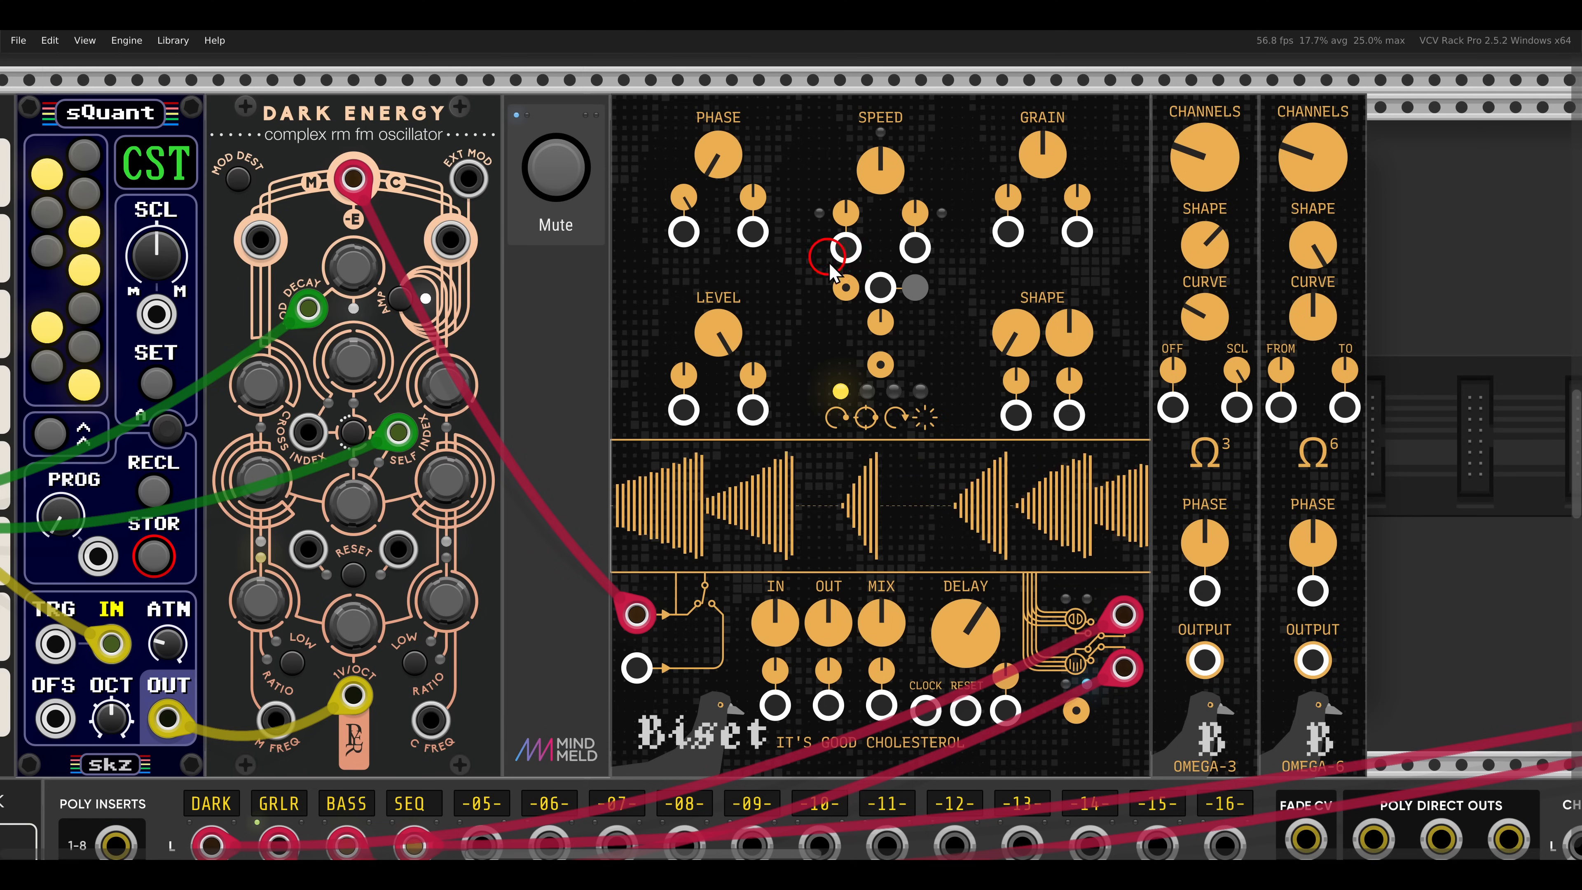
- Switch Cholesterol's mode from Phase to the third mode
click(880, 366)
click(881, 366)
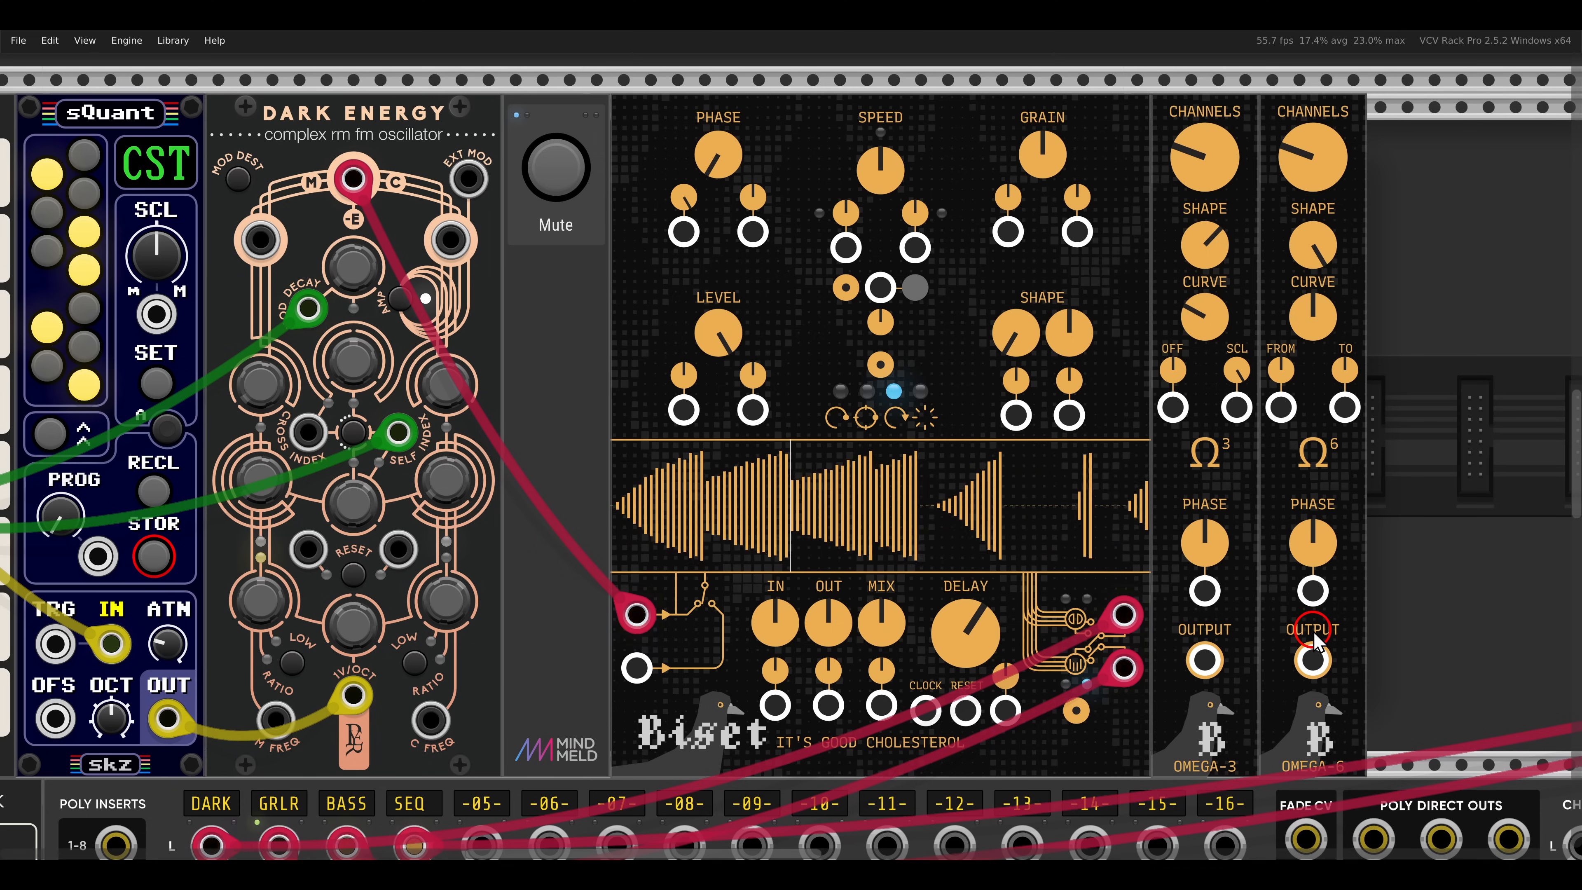
click(1172, 364)
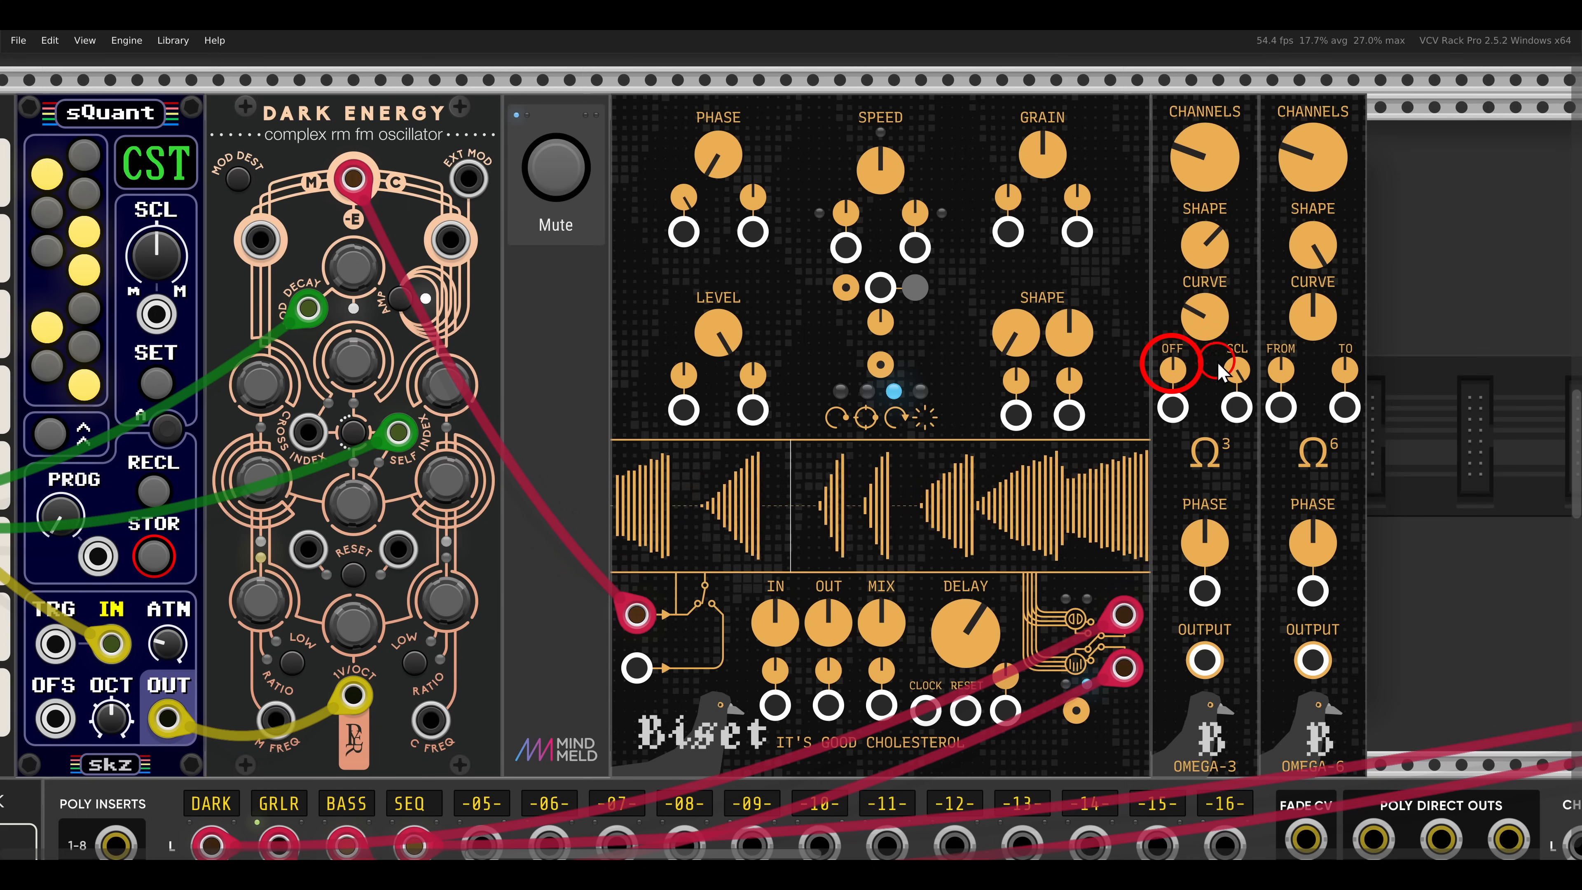
click(1281, 366)
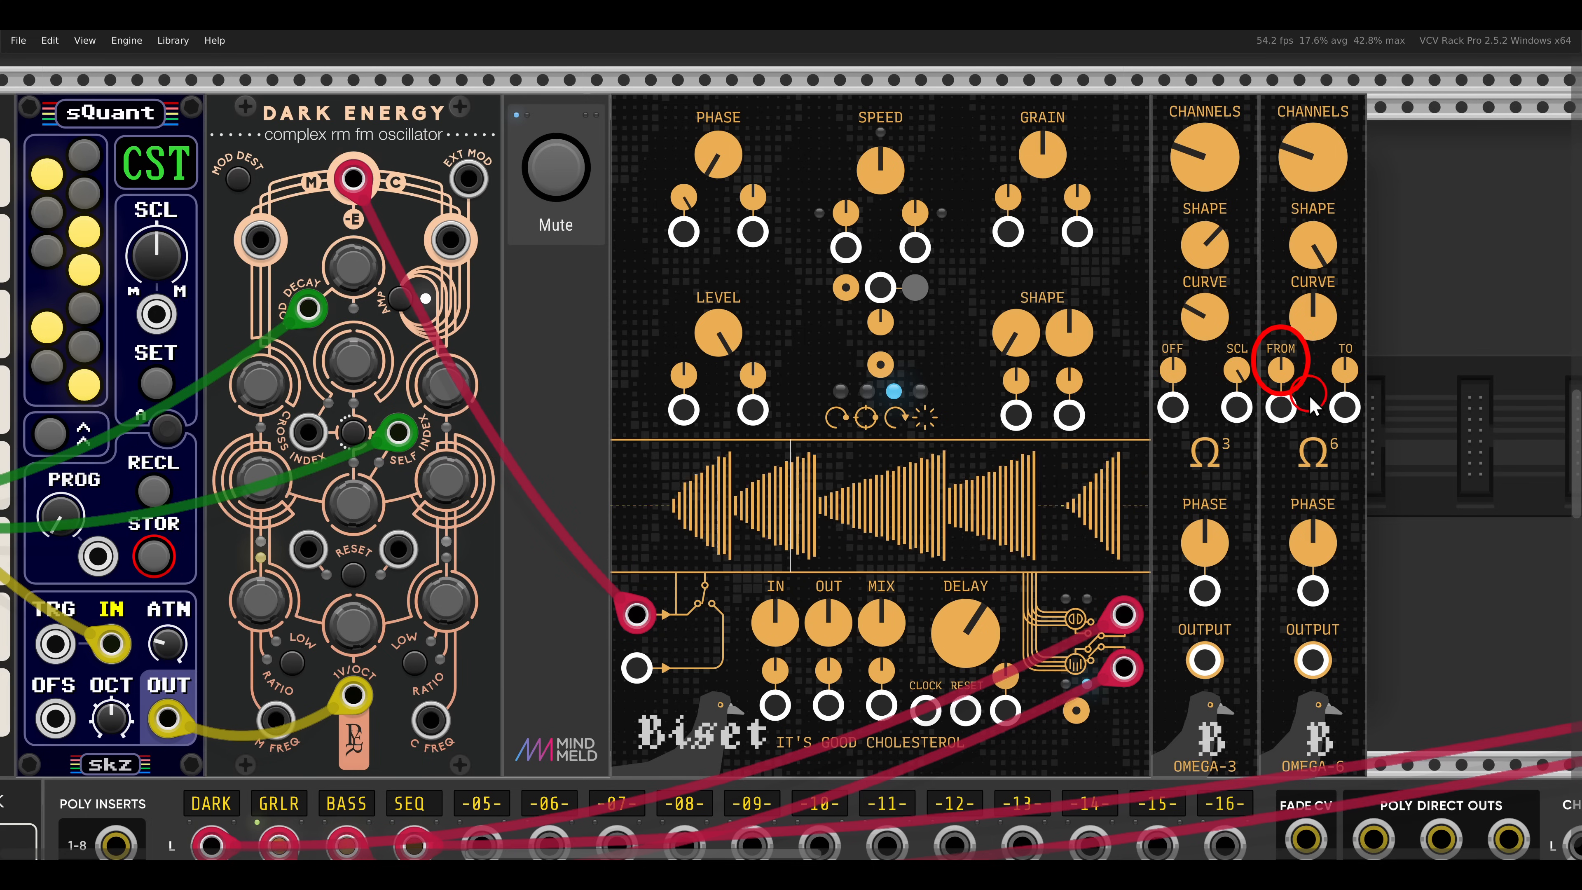
click(1345, 369)
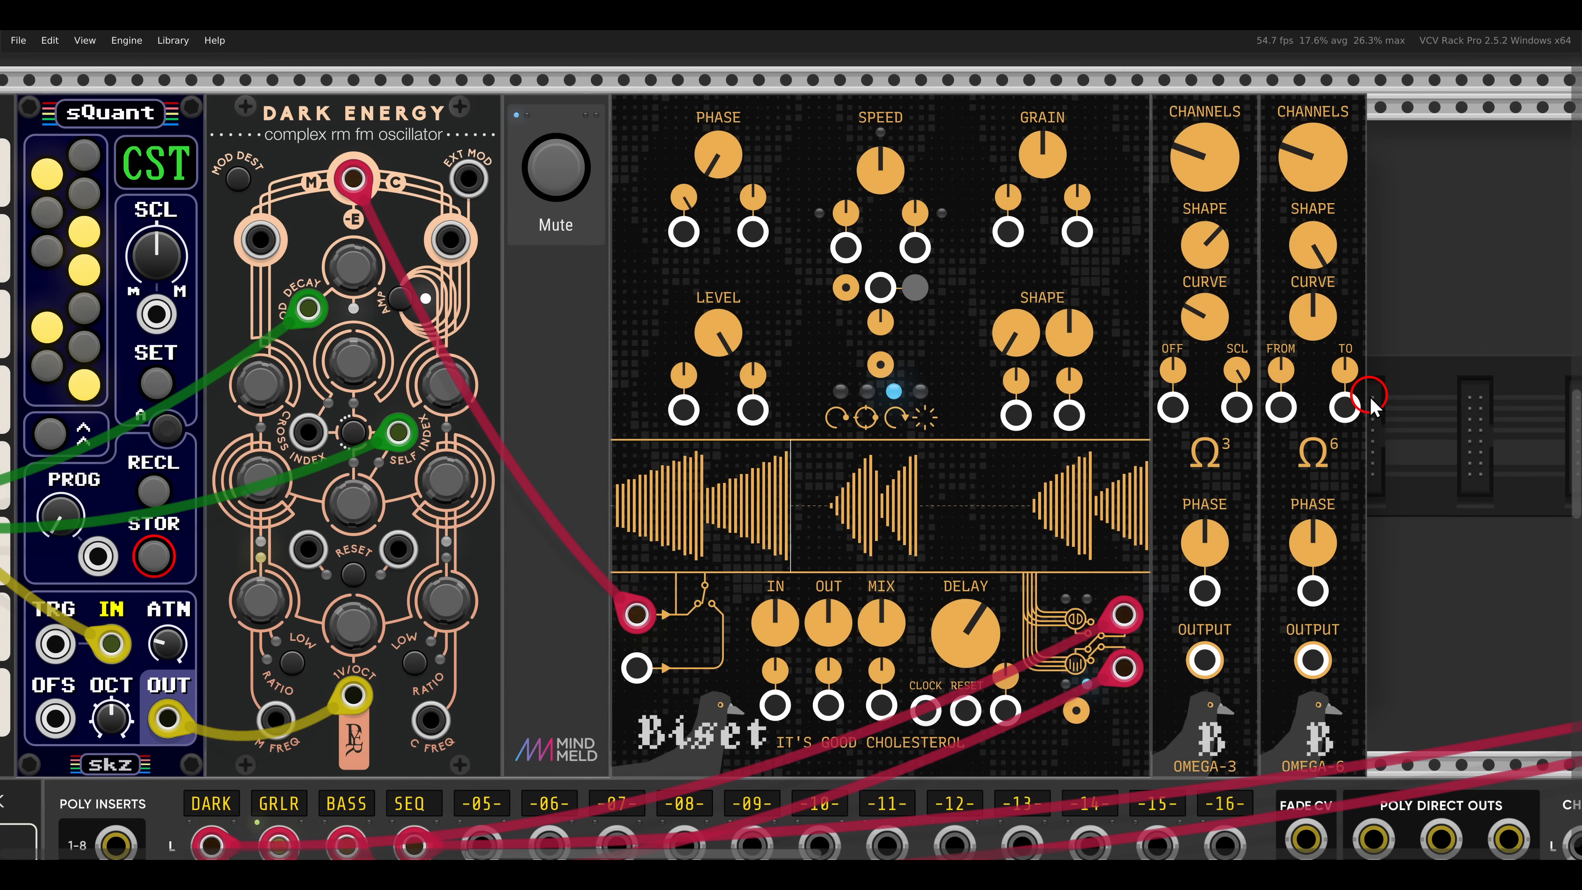
- Patch OMEGA-6's output into Cholesterol's first Speed input and set that input's attenuverter to the maximum
drag(1312, 659, 846, 248)
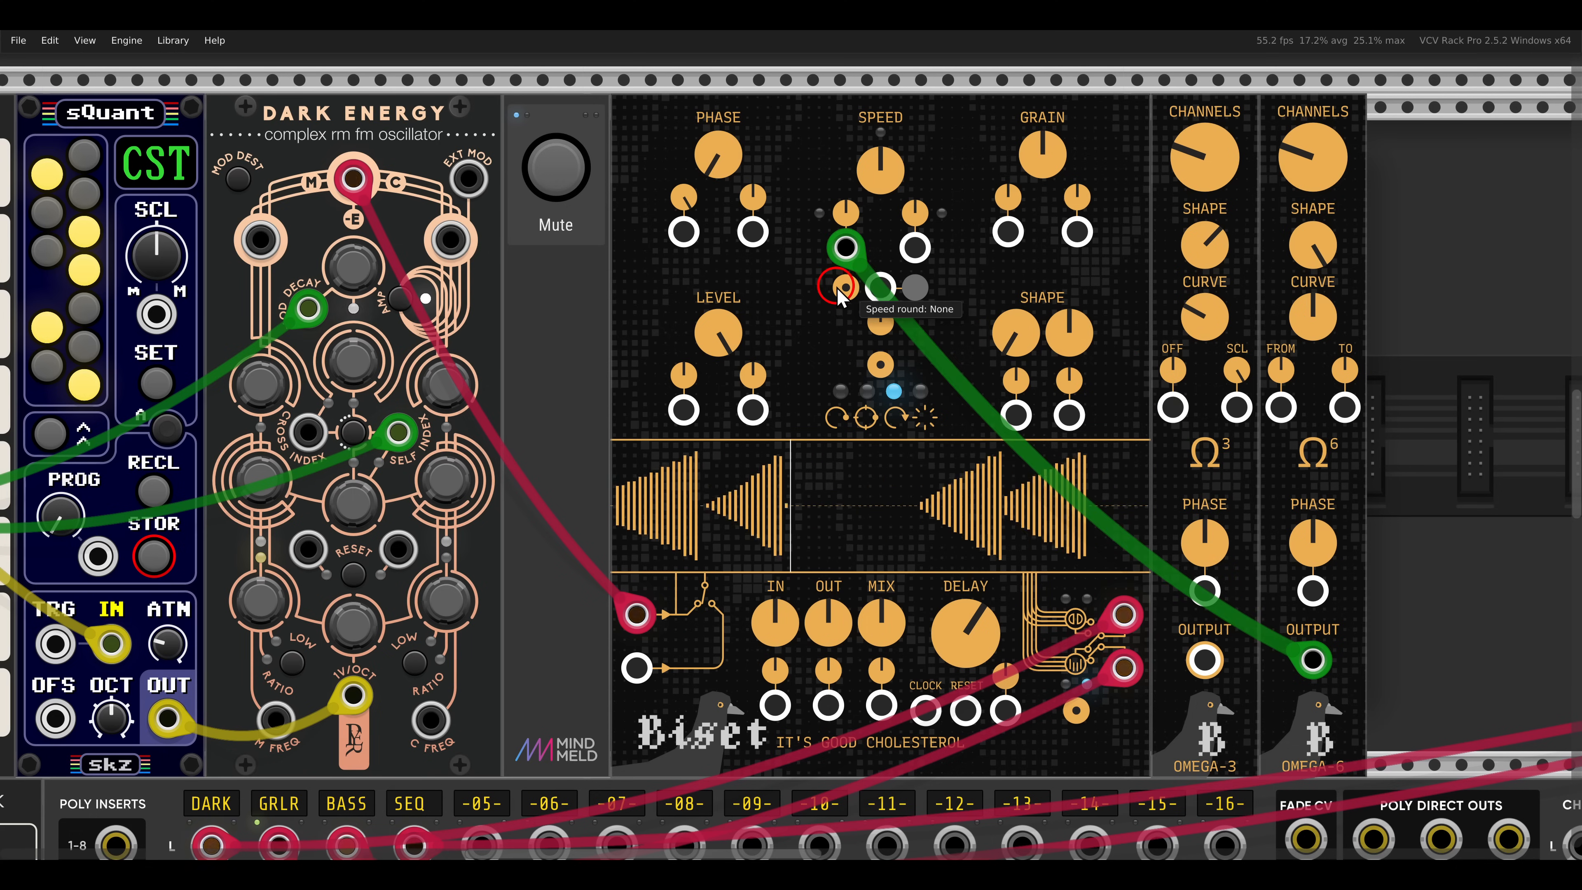
scroll(845, 289, up, 1)
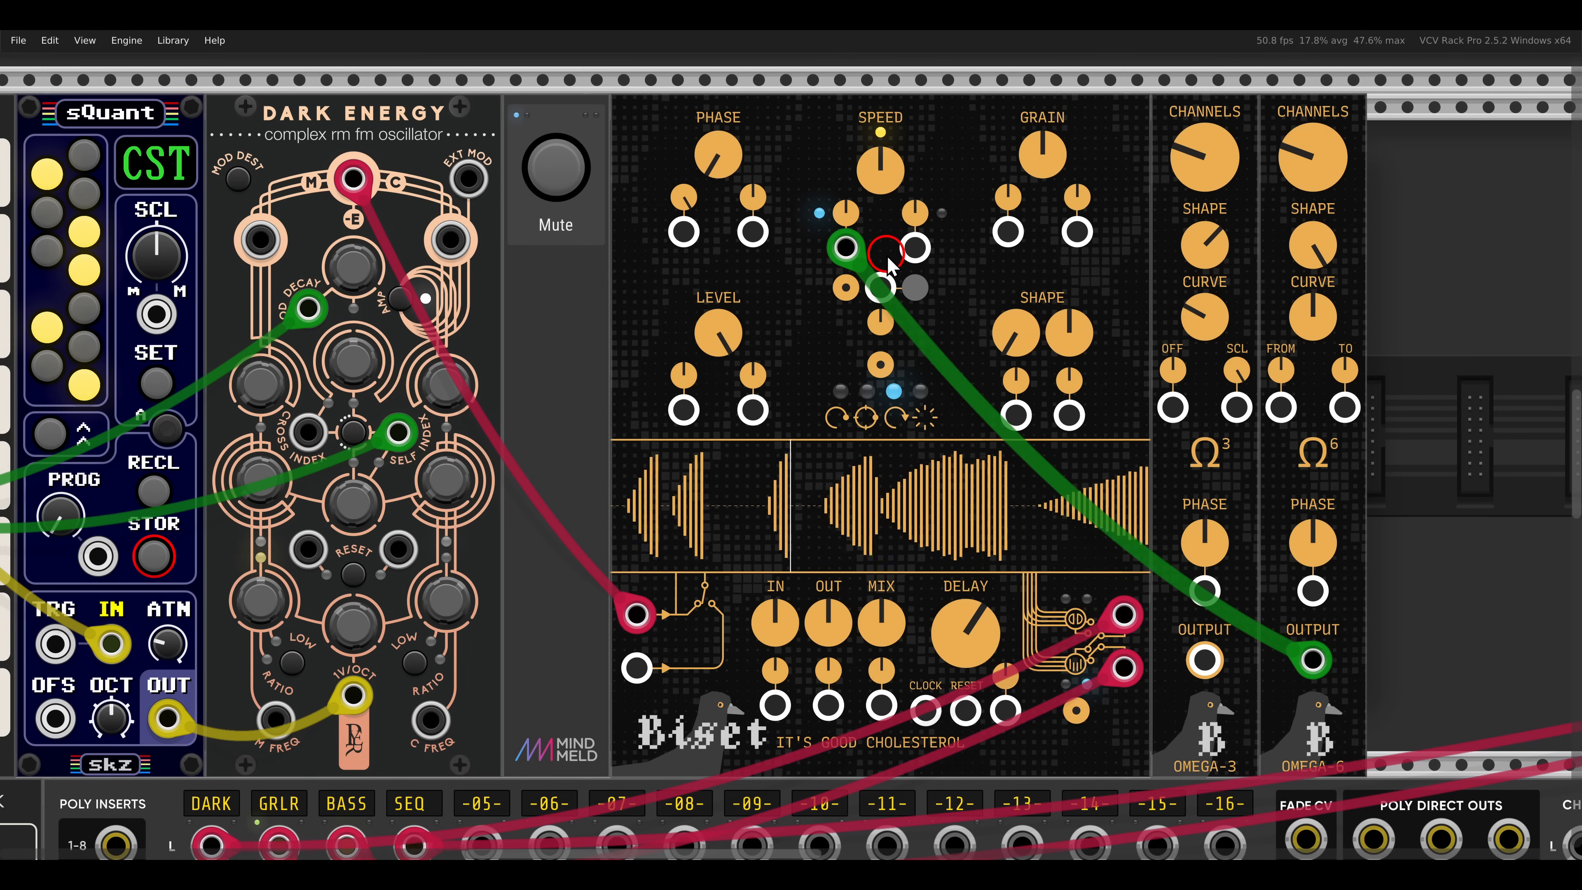
drag(843, 219, 842, 212)
drag(823, 121, 823, 113)
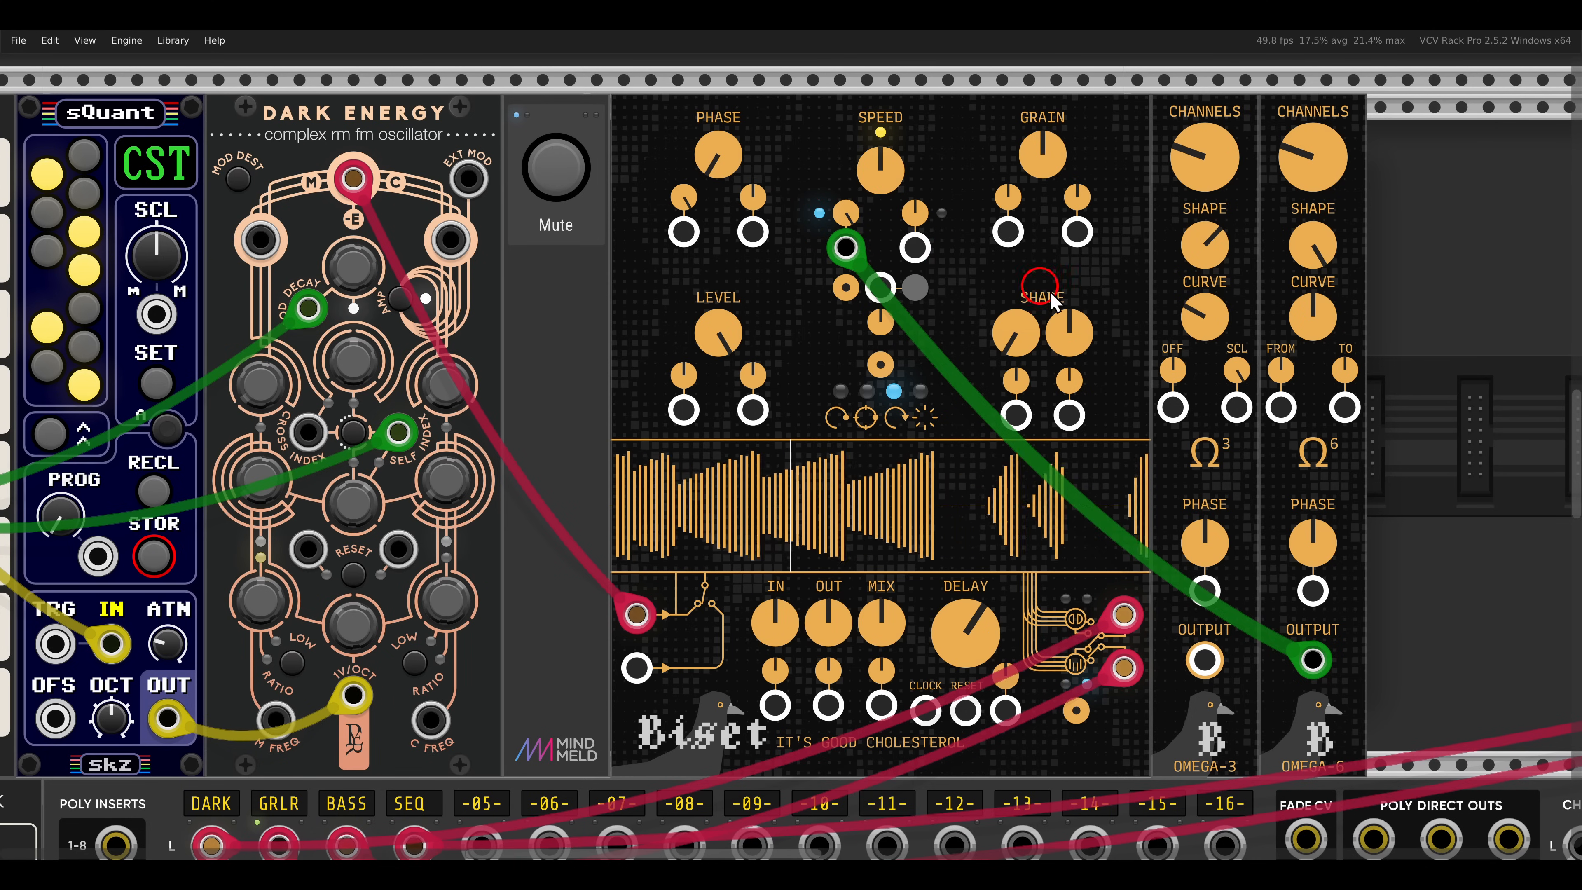
- Adjust OMEGA-6's From and To range, and reshape its output with a lower shape and a higher curve
click(1277, 370)
drag(1277, 372, 1270, 396)
click(1343, 377)
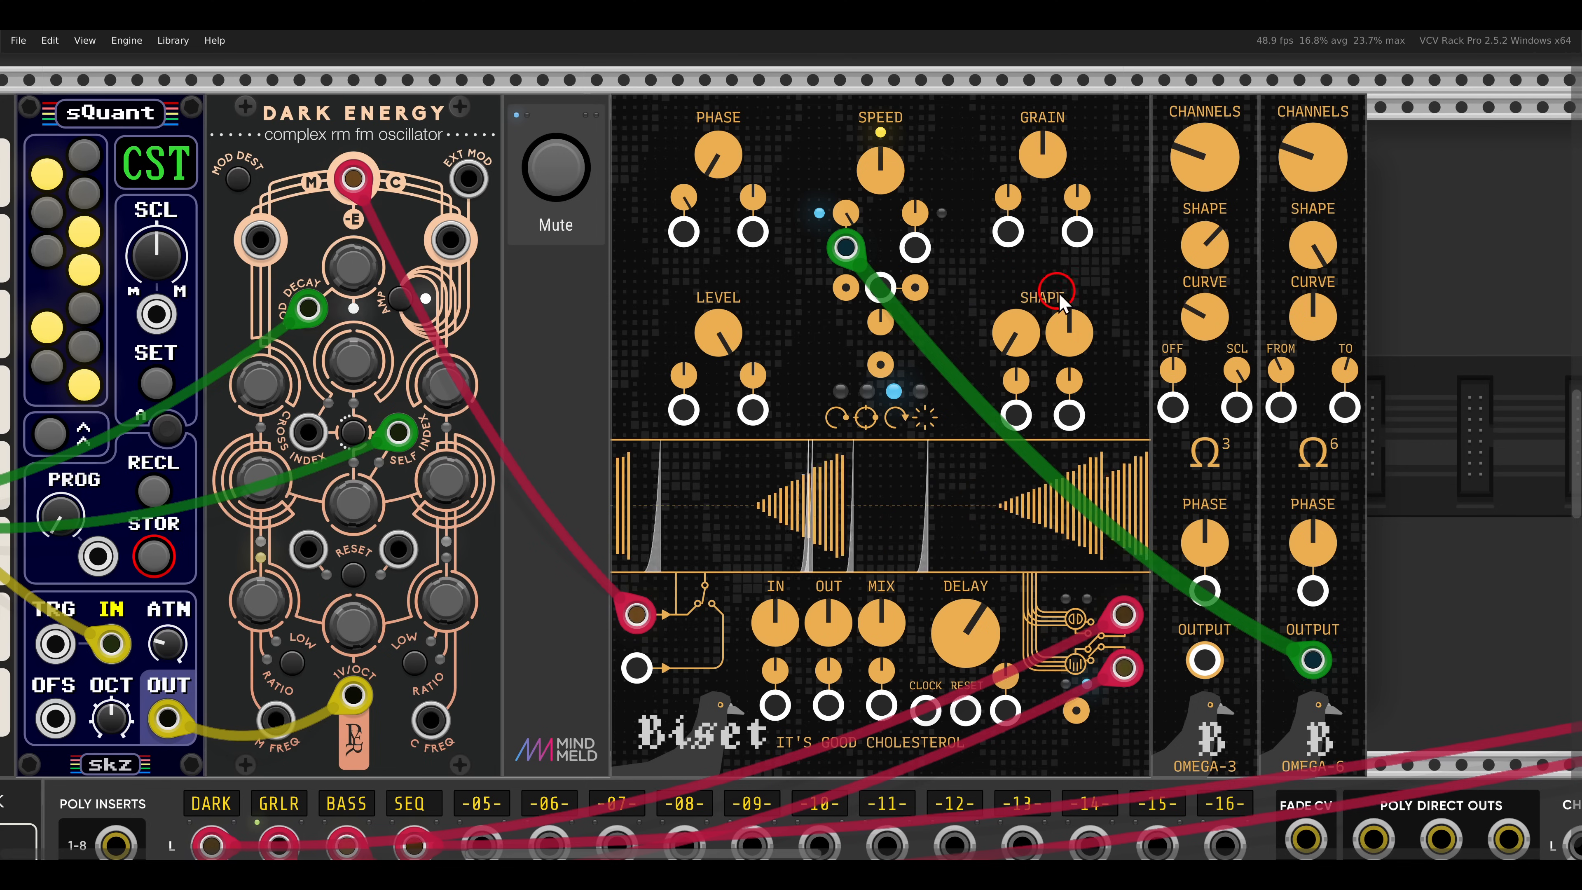
drag(1342, 370, 1344, 378)
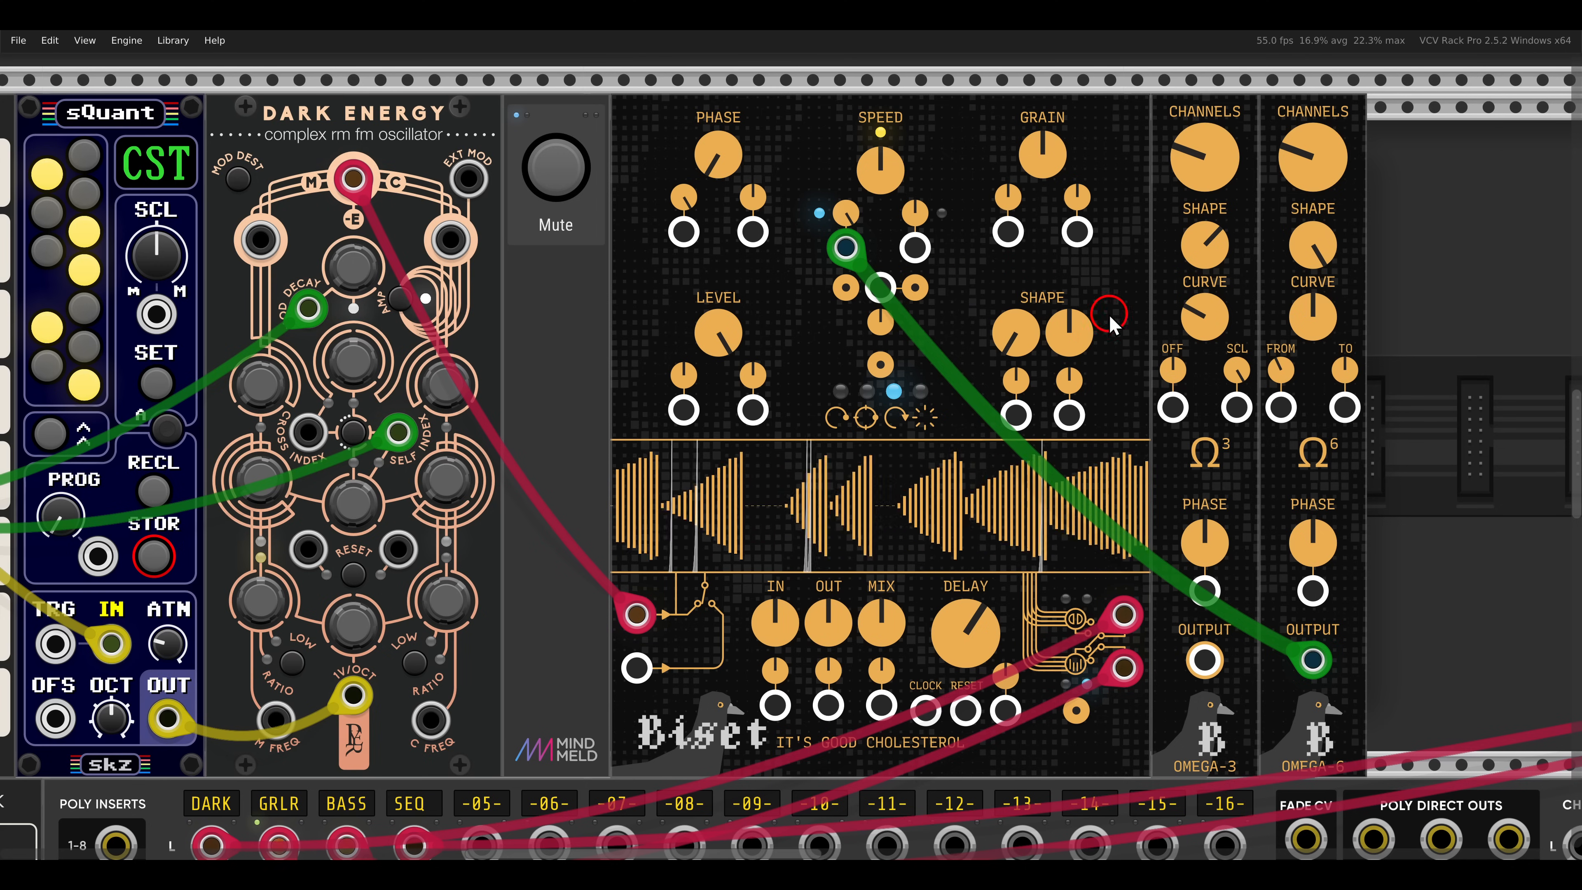
drag(1312, 249, 1321, 310)
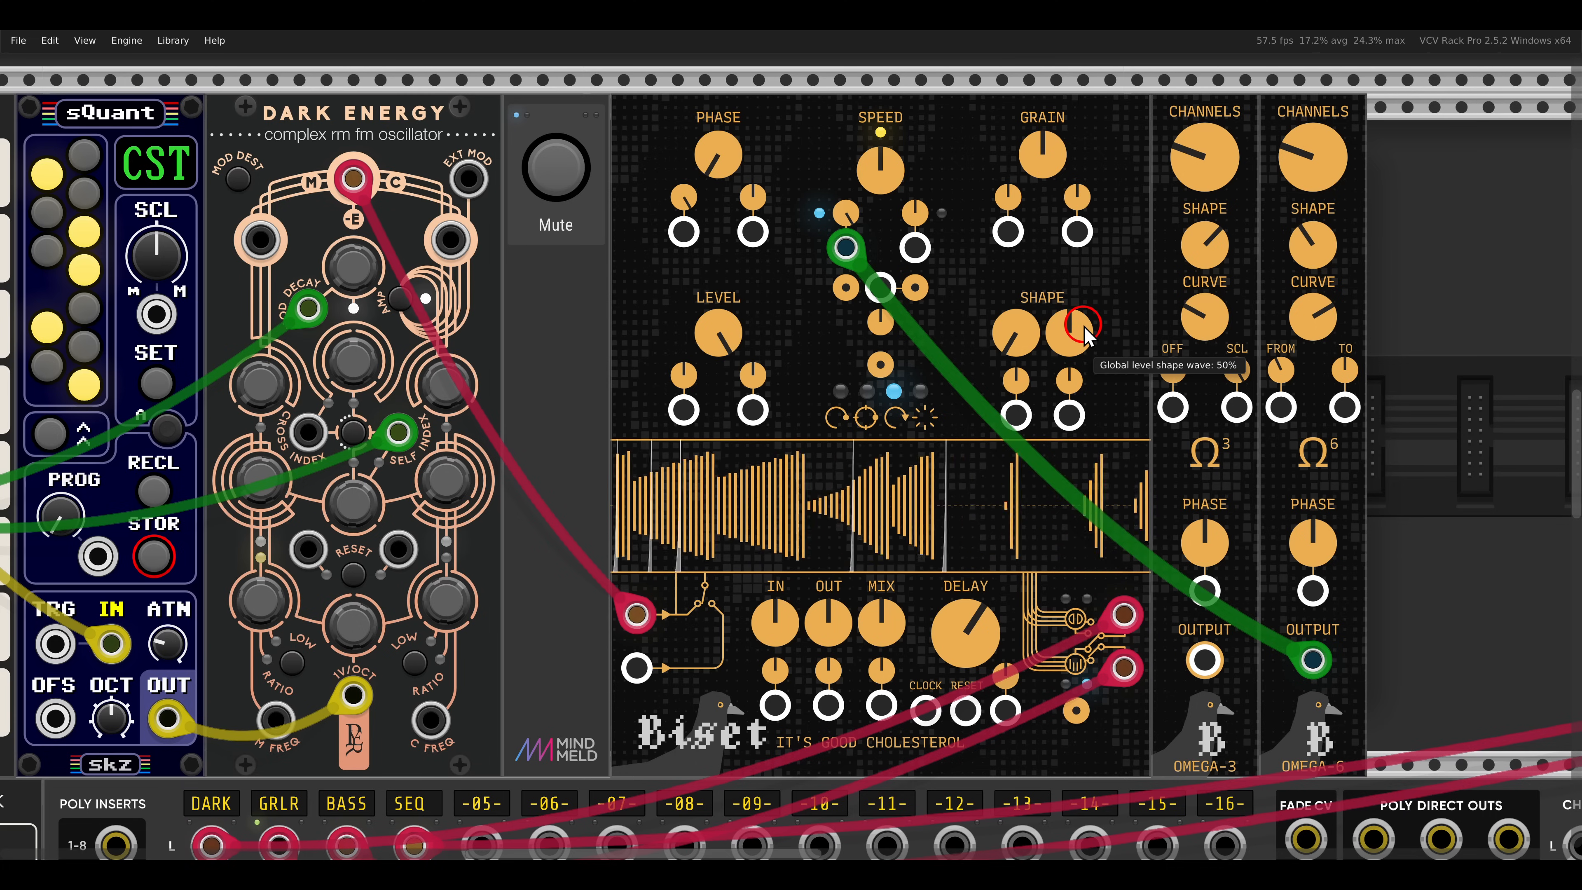
- Unmute the Lomas Sampler voice that runs through Cholesterol into the Surge XT filter
scroll(1083, 336, down, 1)
scroll(1084, 337, down, 1)
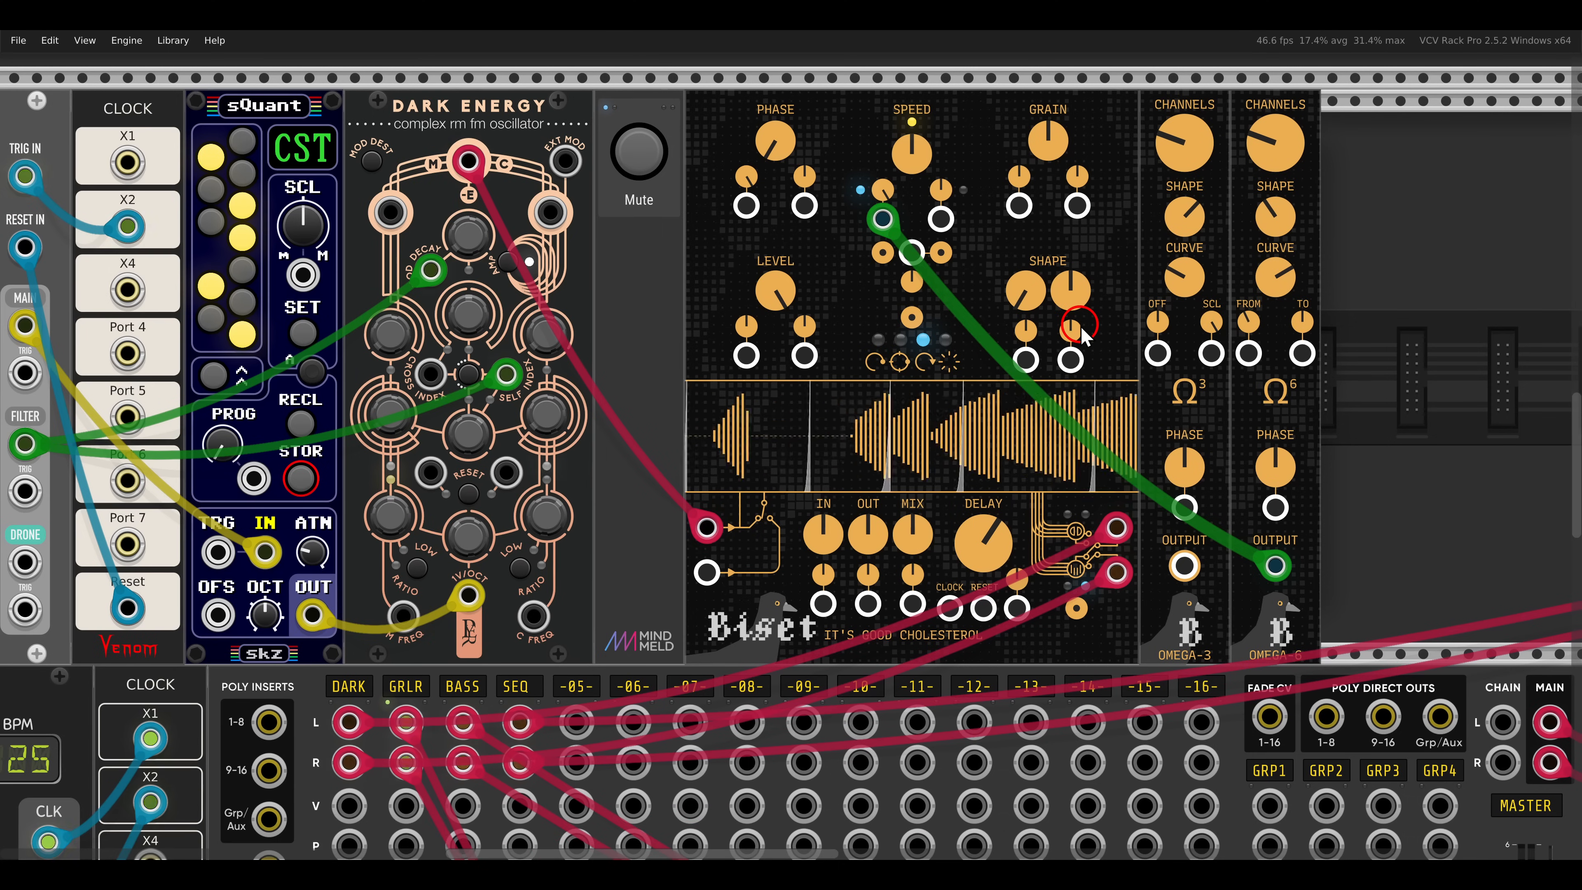
scroll(1080, 326, down, 1)
drag(725, 596, 945, 389)
drag(799, 502, 961, 206)
mouse_move(872, 463)
mouse_down()
mouse_move(892, 339)
mouse_move(828, 93)
mouse_up()
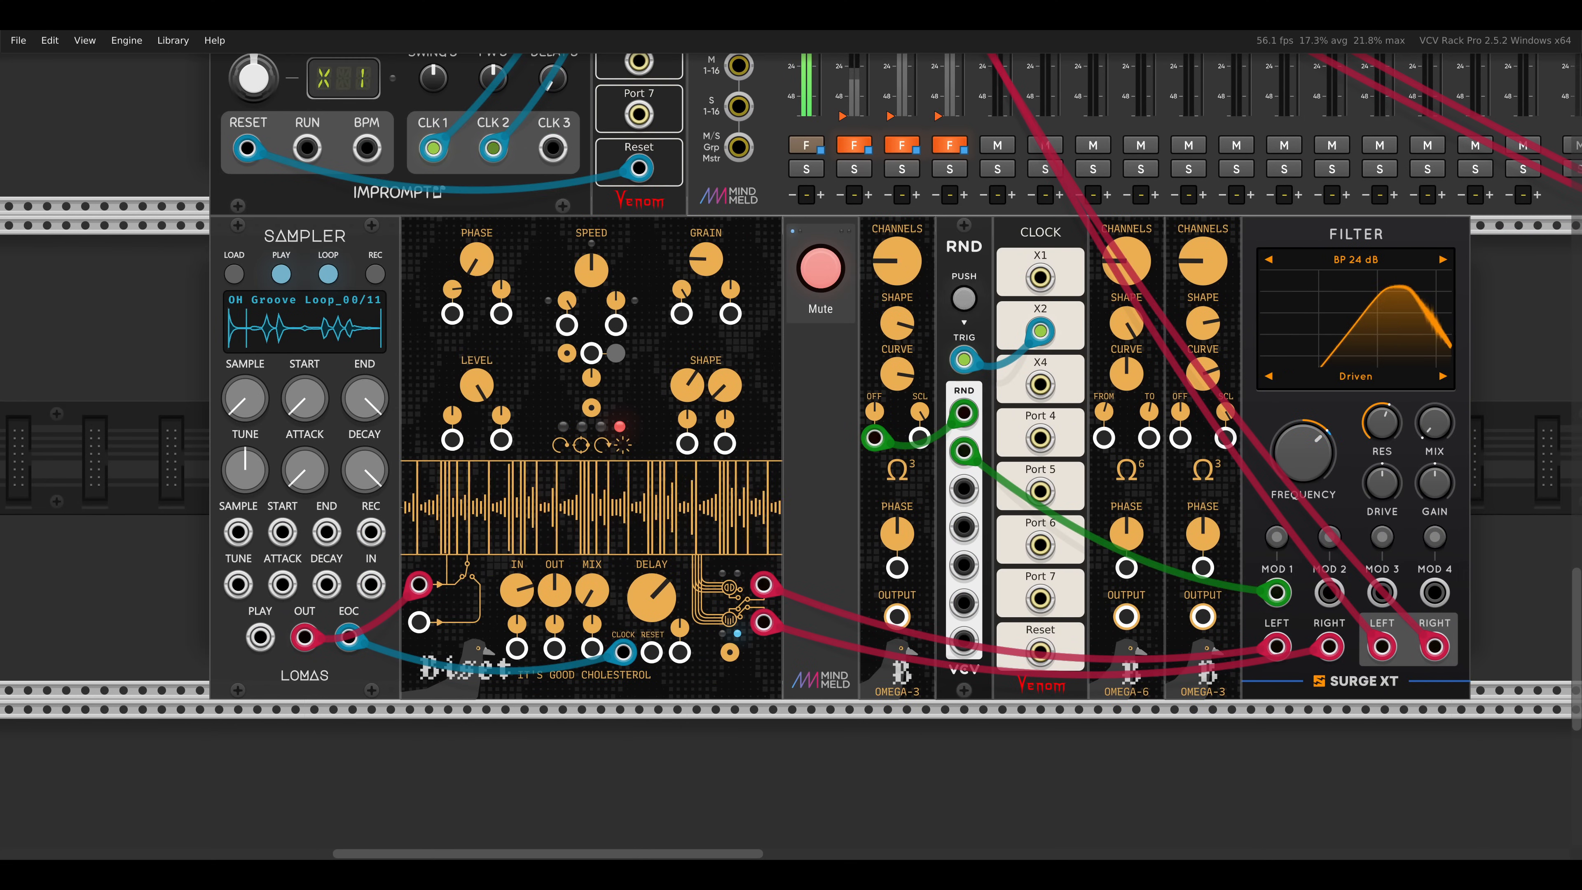
click(225, 283)
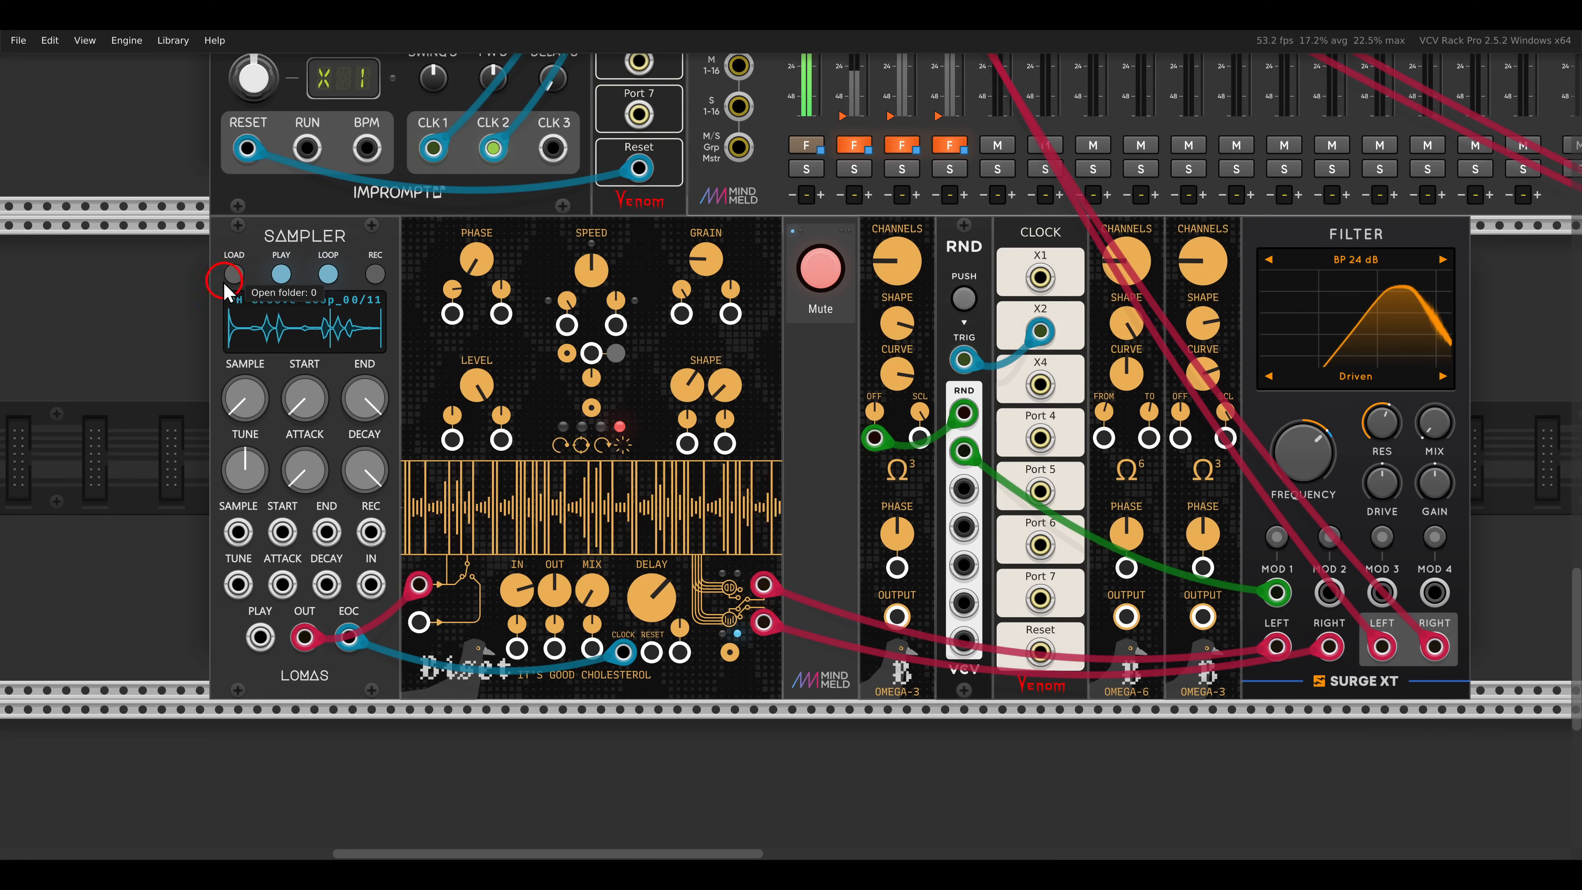
click(820, 269)
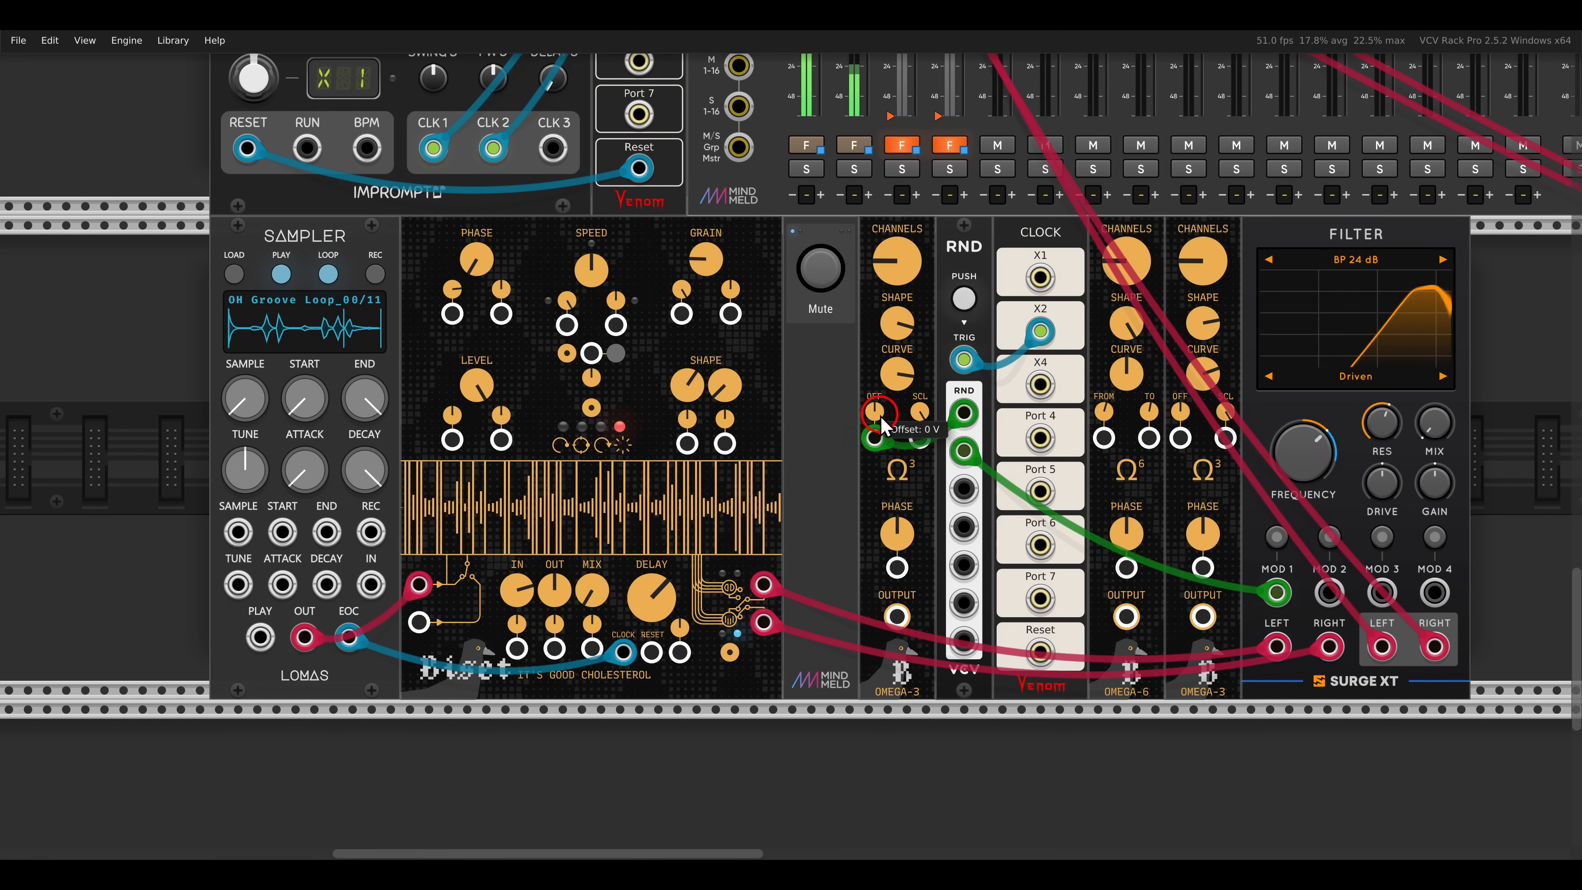
- Patch the output of the OMEGA-3 beside the Mute module into the first Phase input of the sampler voice's Cholesterol
scroll(881, 419, up, 3)
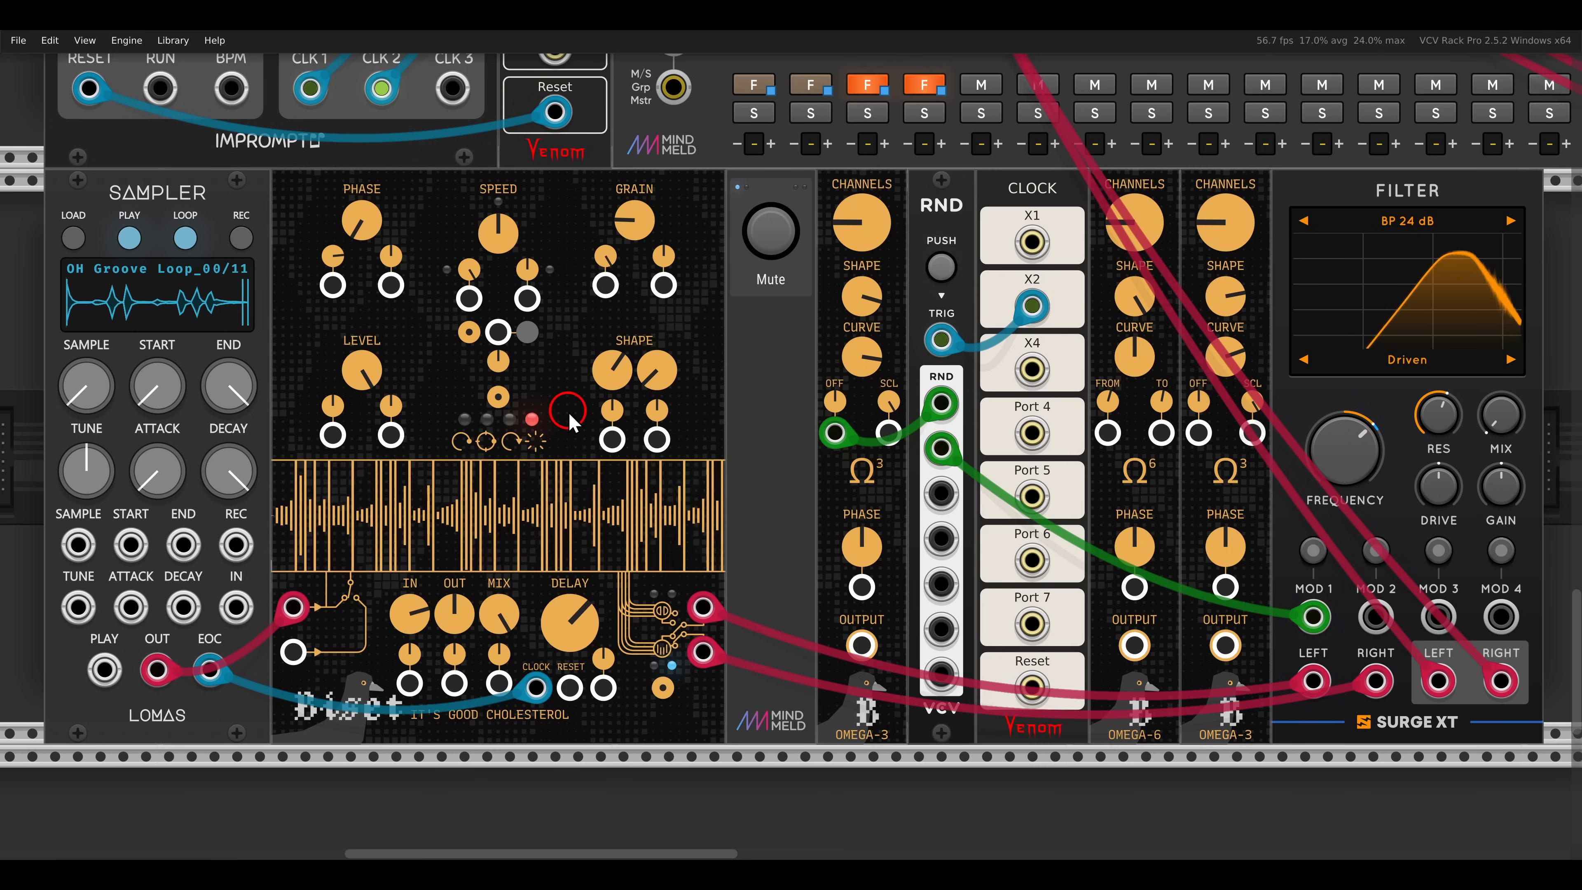
drag(568, 411, 590, 411)
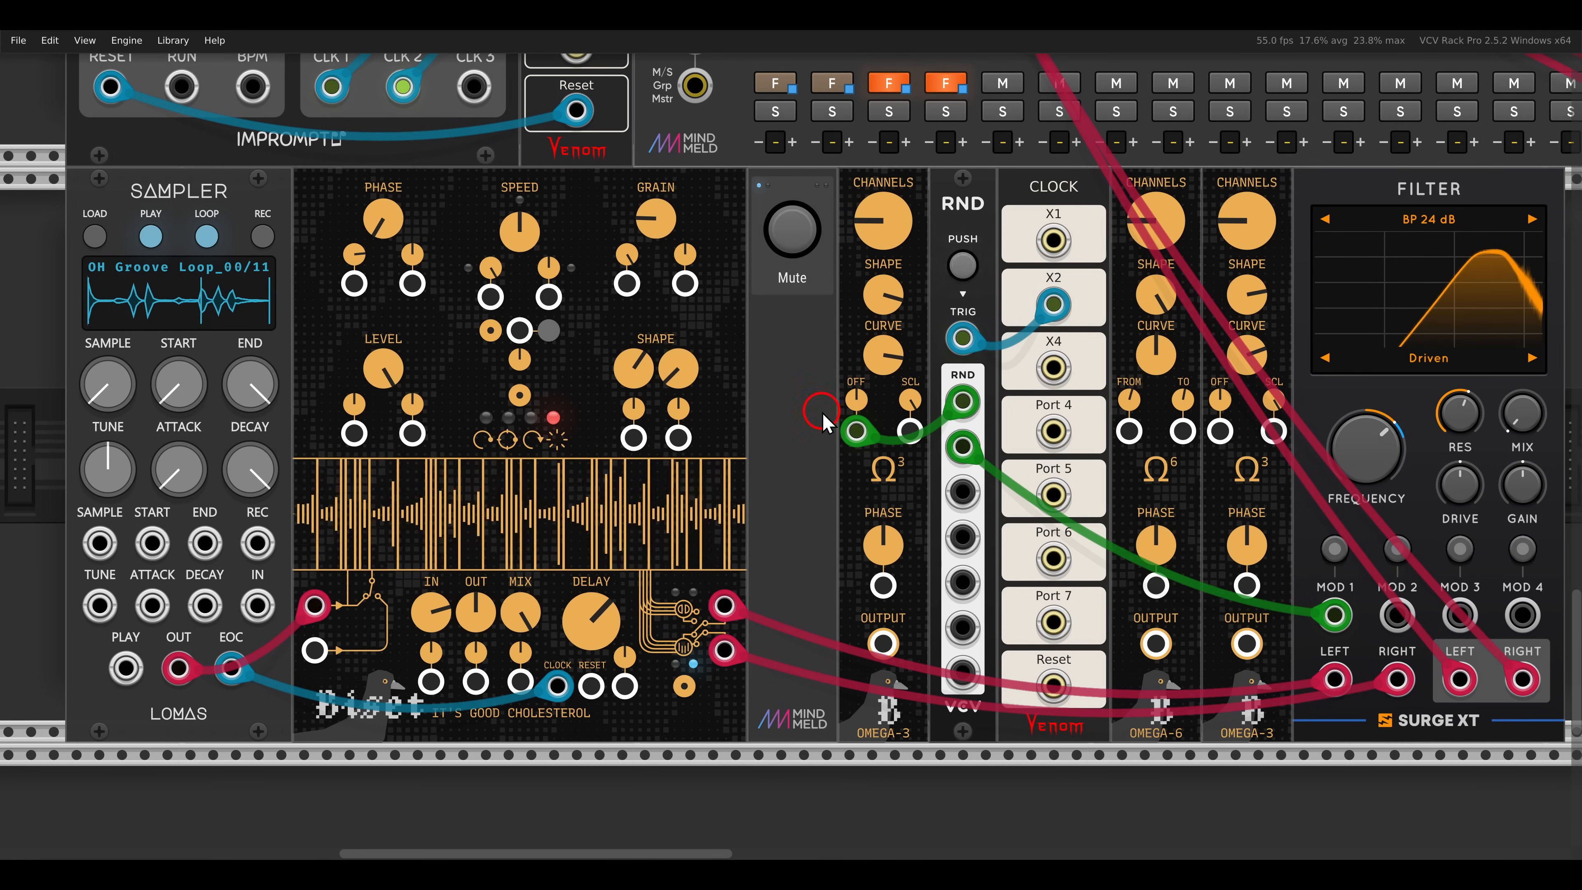
click(856, 430)
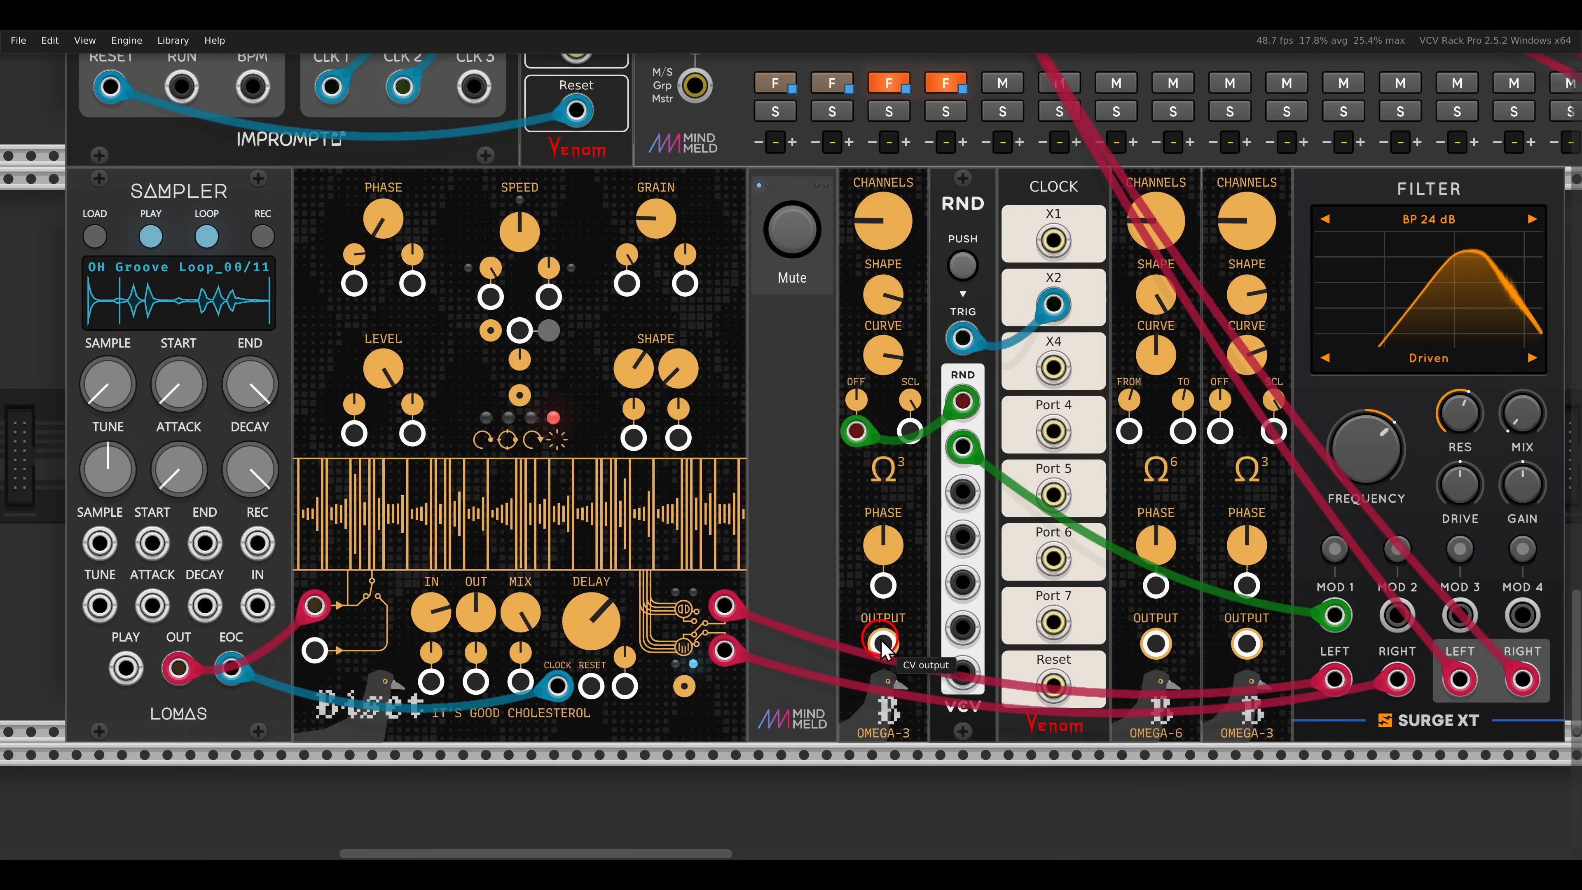
drag(883, 642, 363, 288)
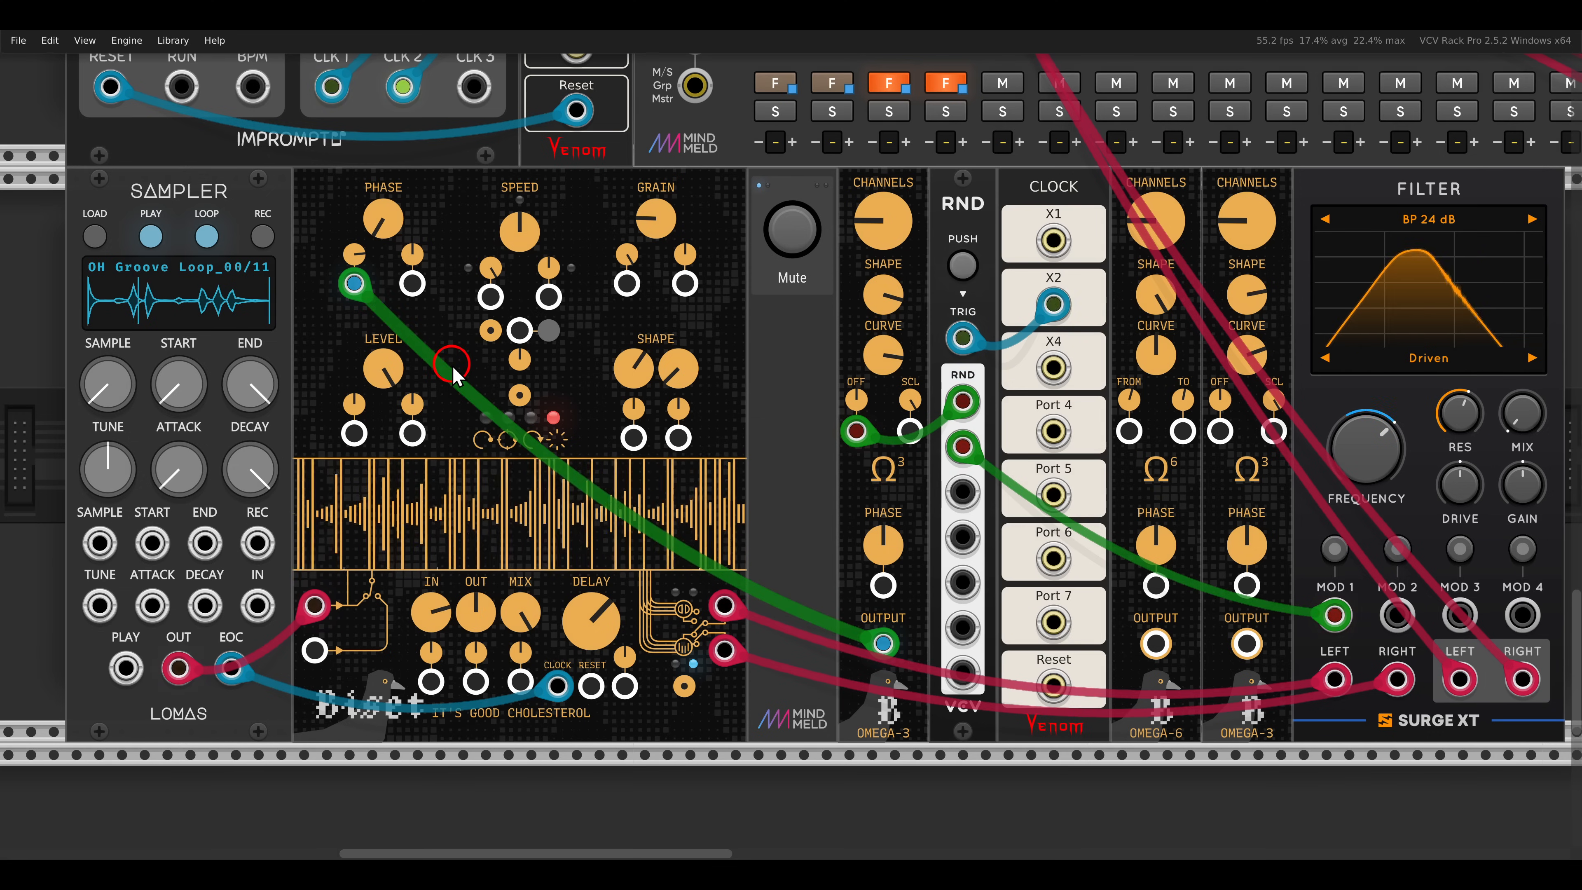
click(876, 233)
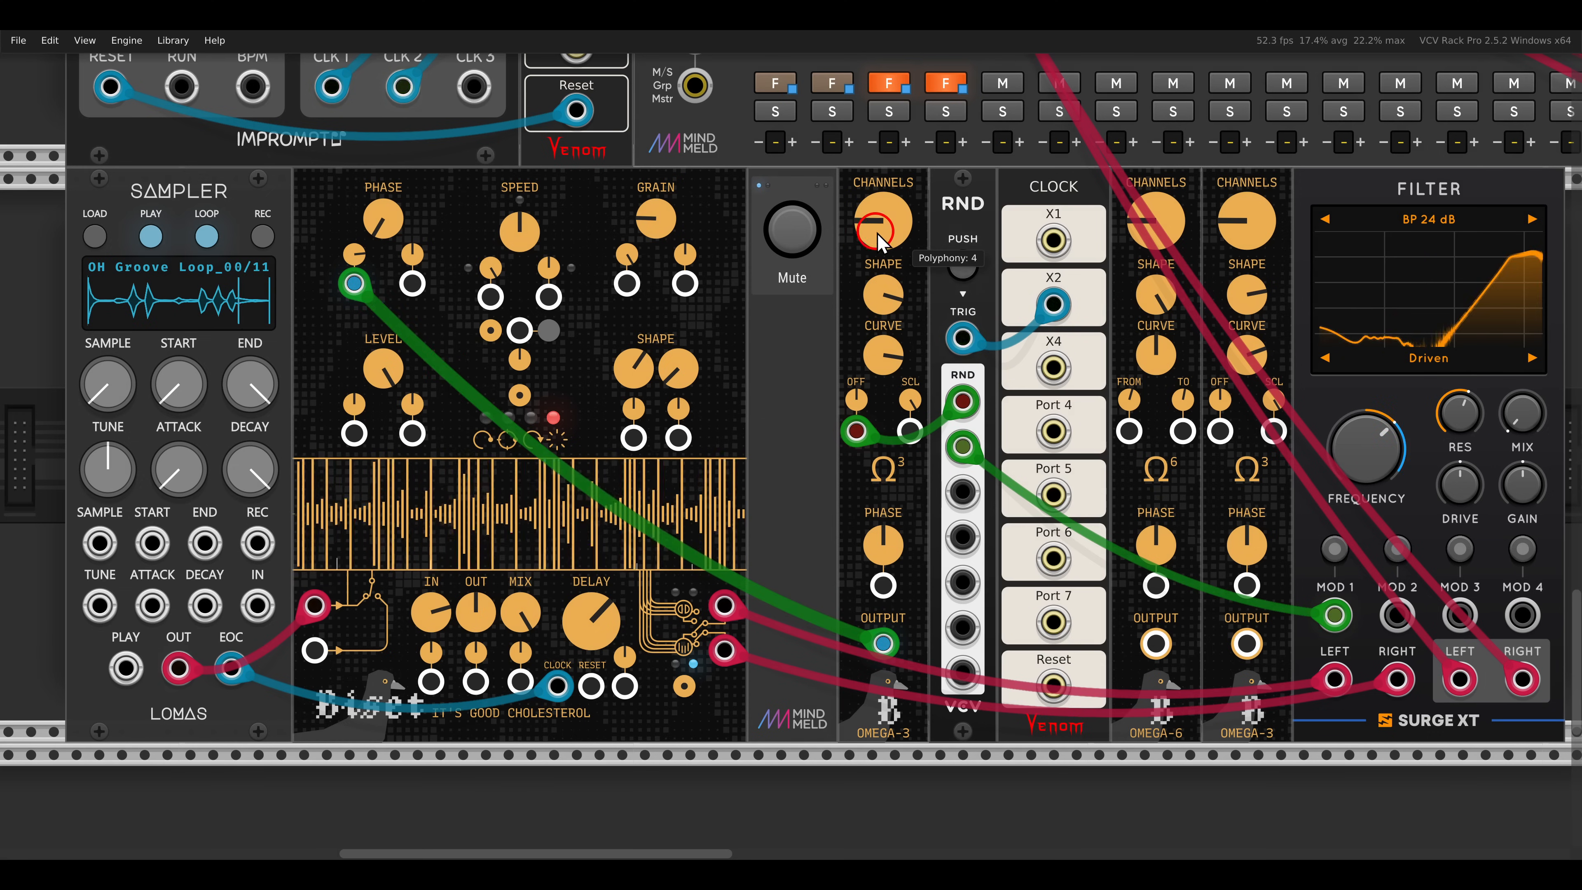
click(1075, 467)
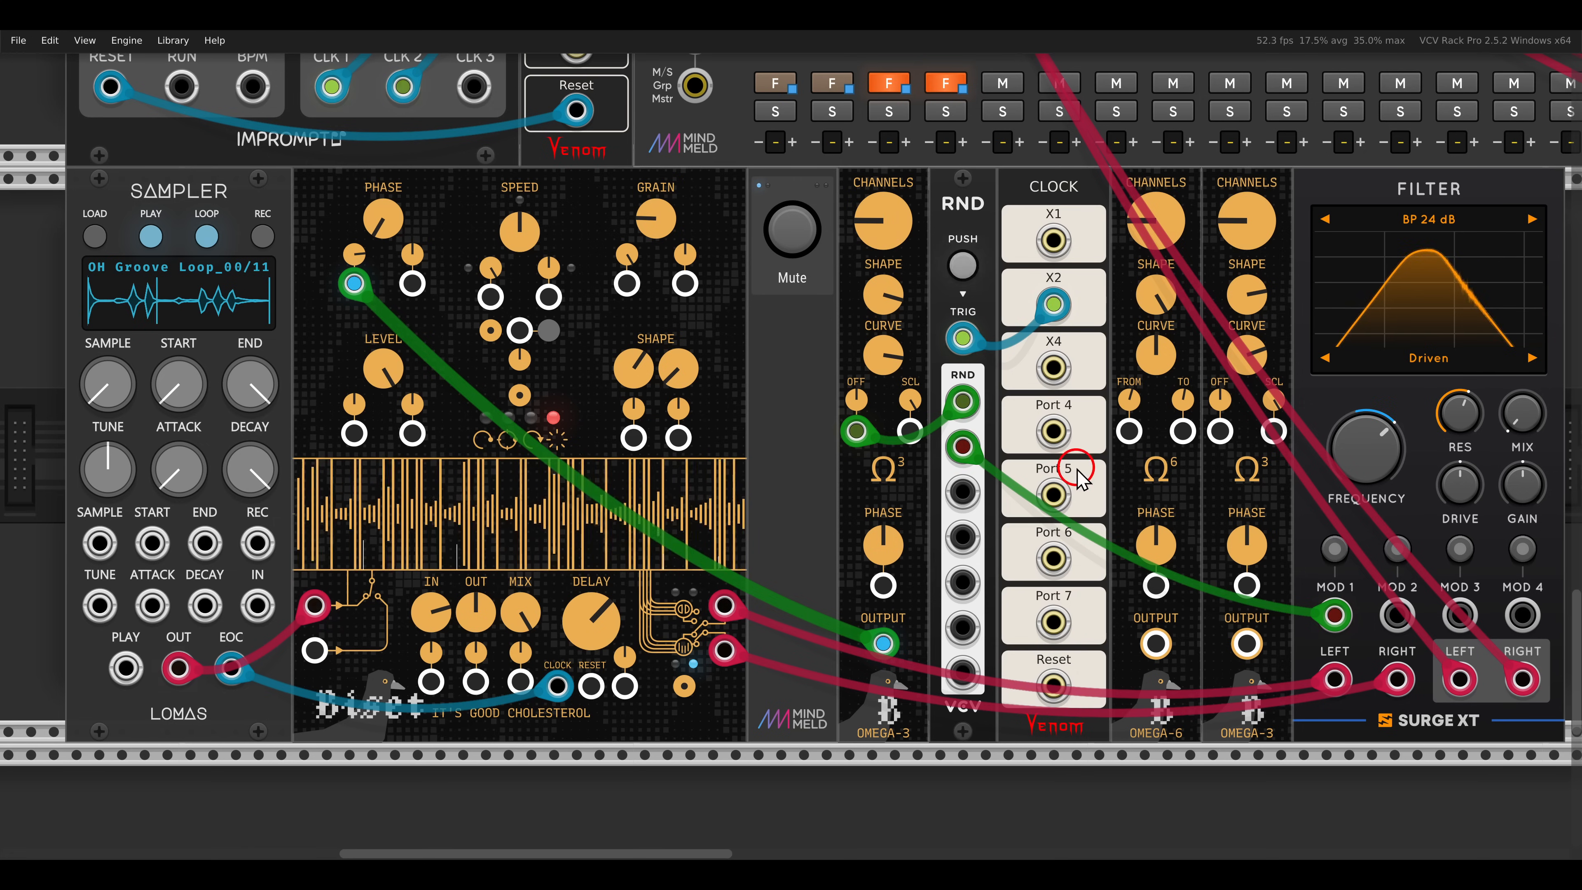
- Patch OMEGA-6's output into Cholesterol's first Speed input and the second OMEGA-3's output into its first Grain input
drag(1152, 645, 490, 297)
click(590, 312)
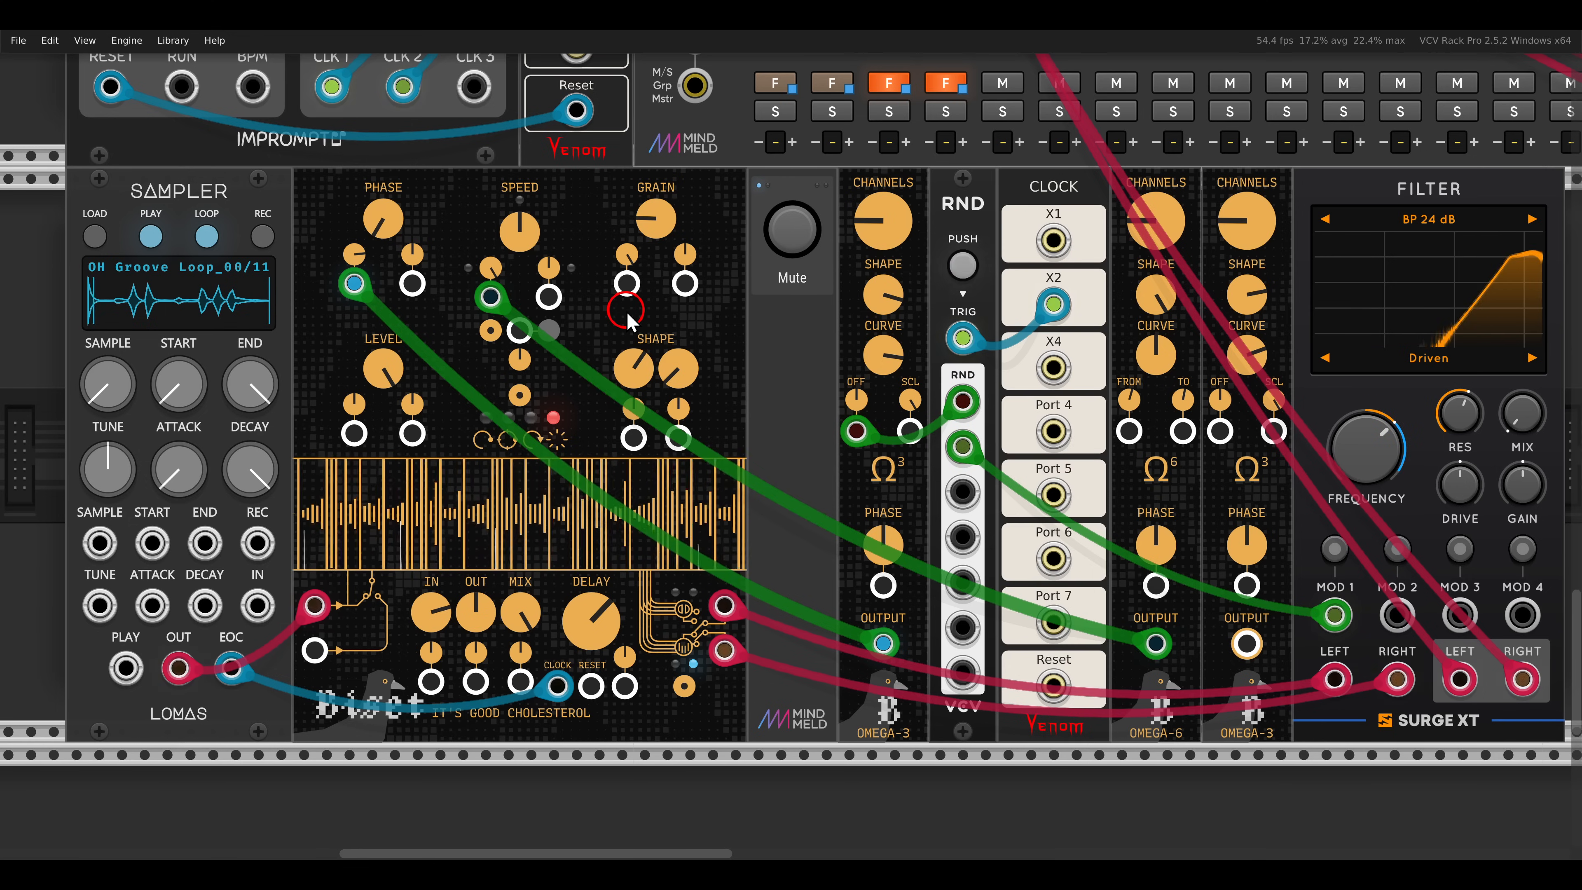
click(1245, 644)
drag(1246, 644, 626, 283)
click(680, 309)
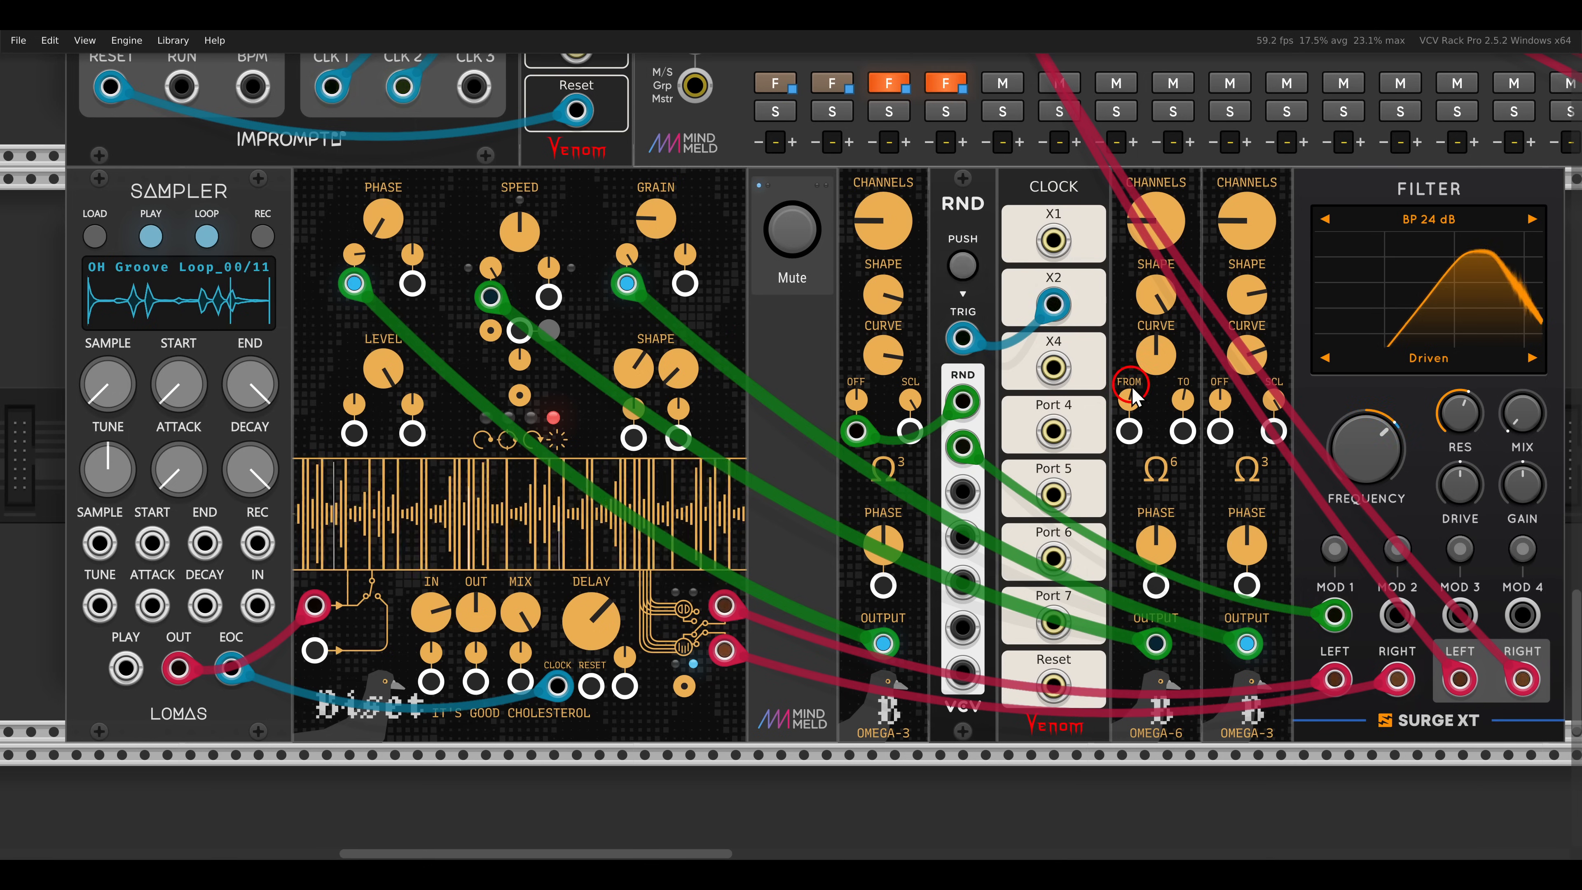
- Raise the Mix of the Surge XT filter in the sampler voice to the maximum
scroll(890, 355, right, 5)
drag(1217, 439, 1124, 187)
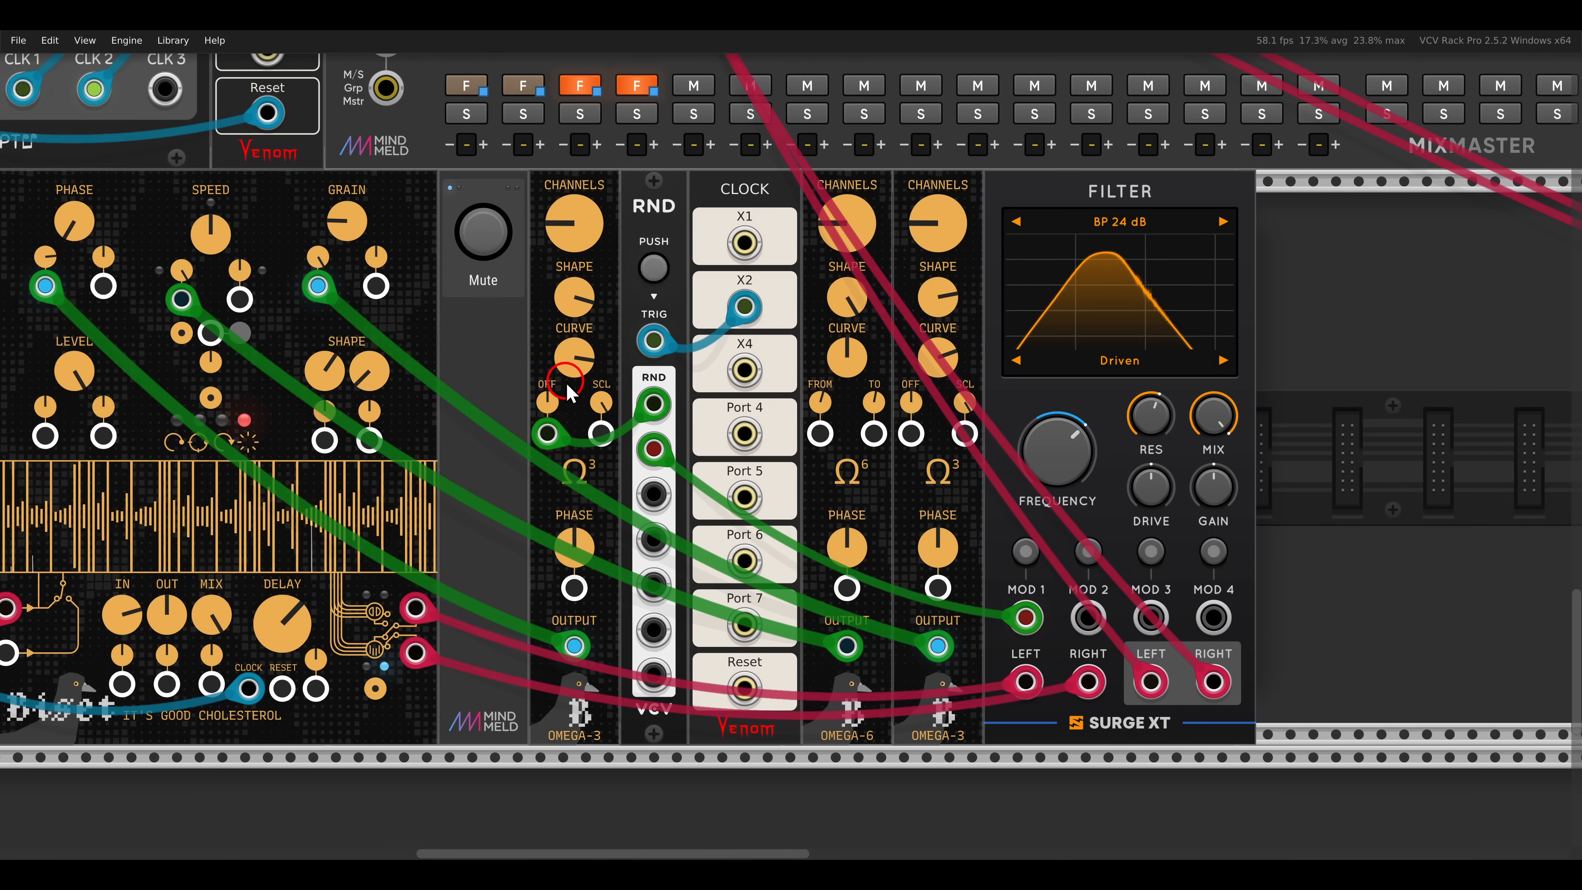
scroll(824, 393, left, 4)
scroll(825, 392, left, 1)
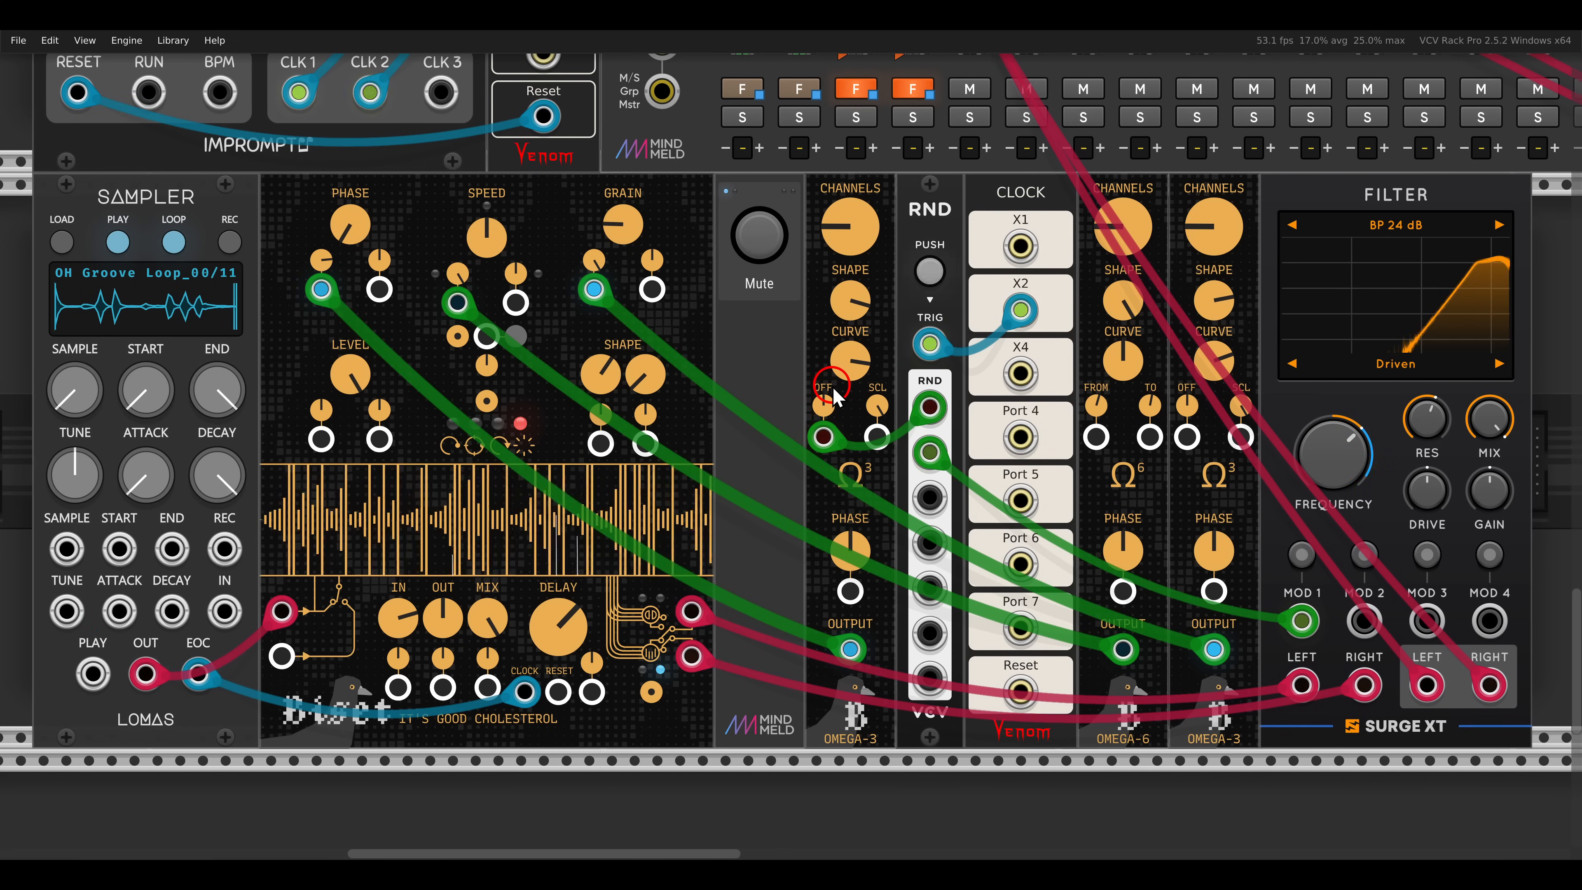
- Unmute the Kickall voice that runs through Cholesterol into Plateau
scroll(865, 390, down, 1)
drag(1130, 393, 621, 385)
scroll(622, 392, right, 15)
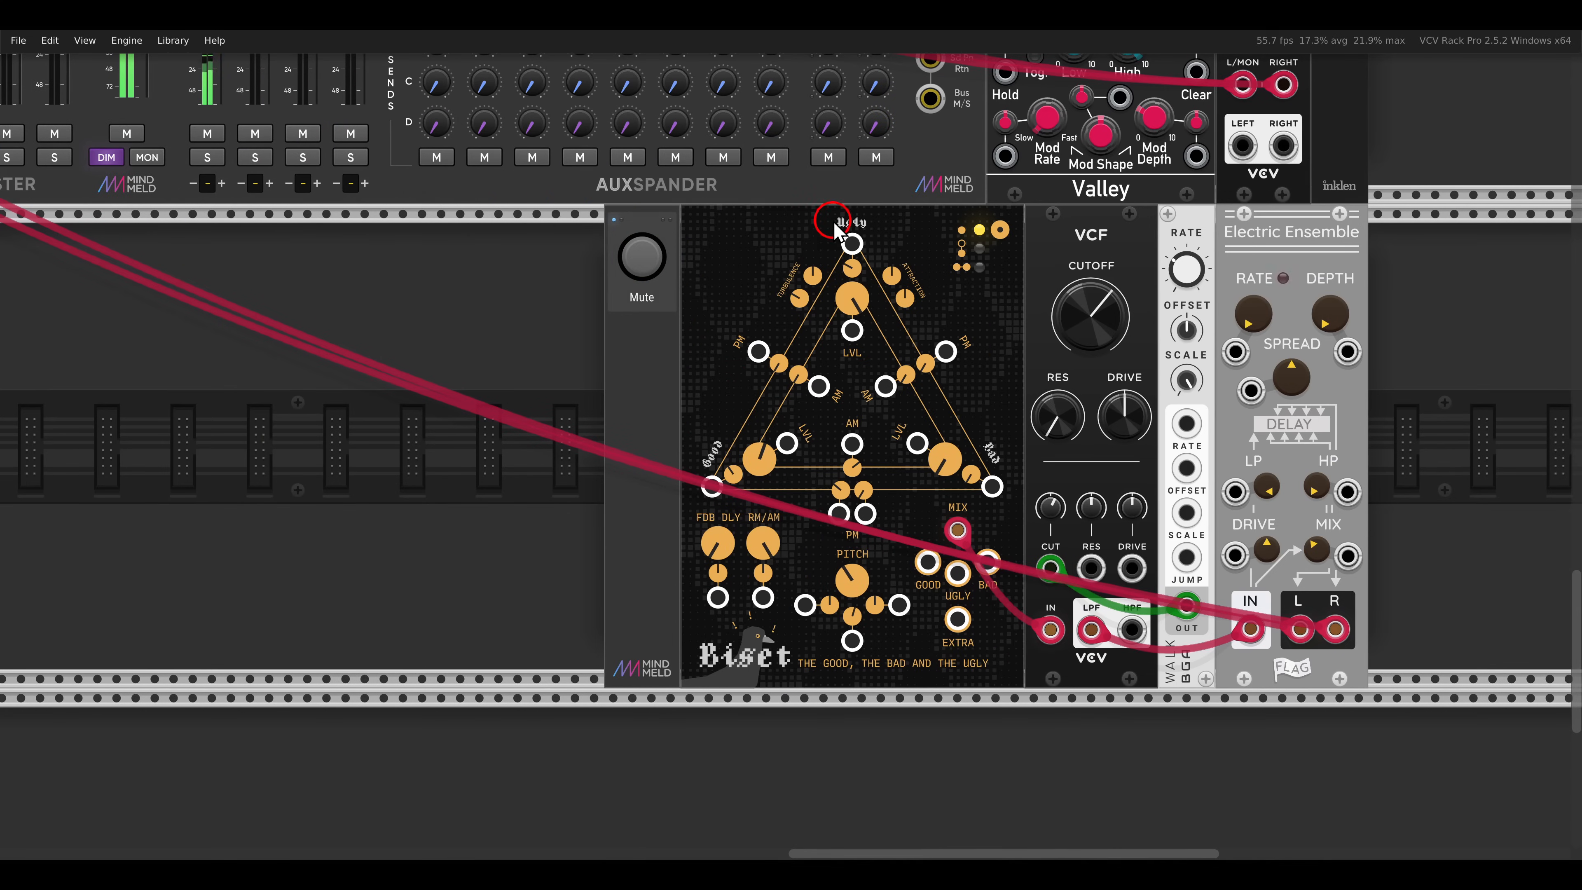
drag(824, 237, 932, 302)
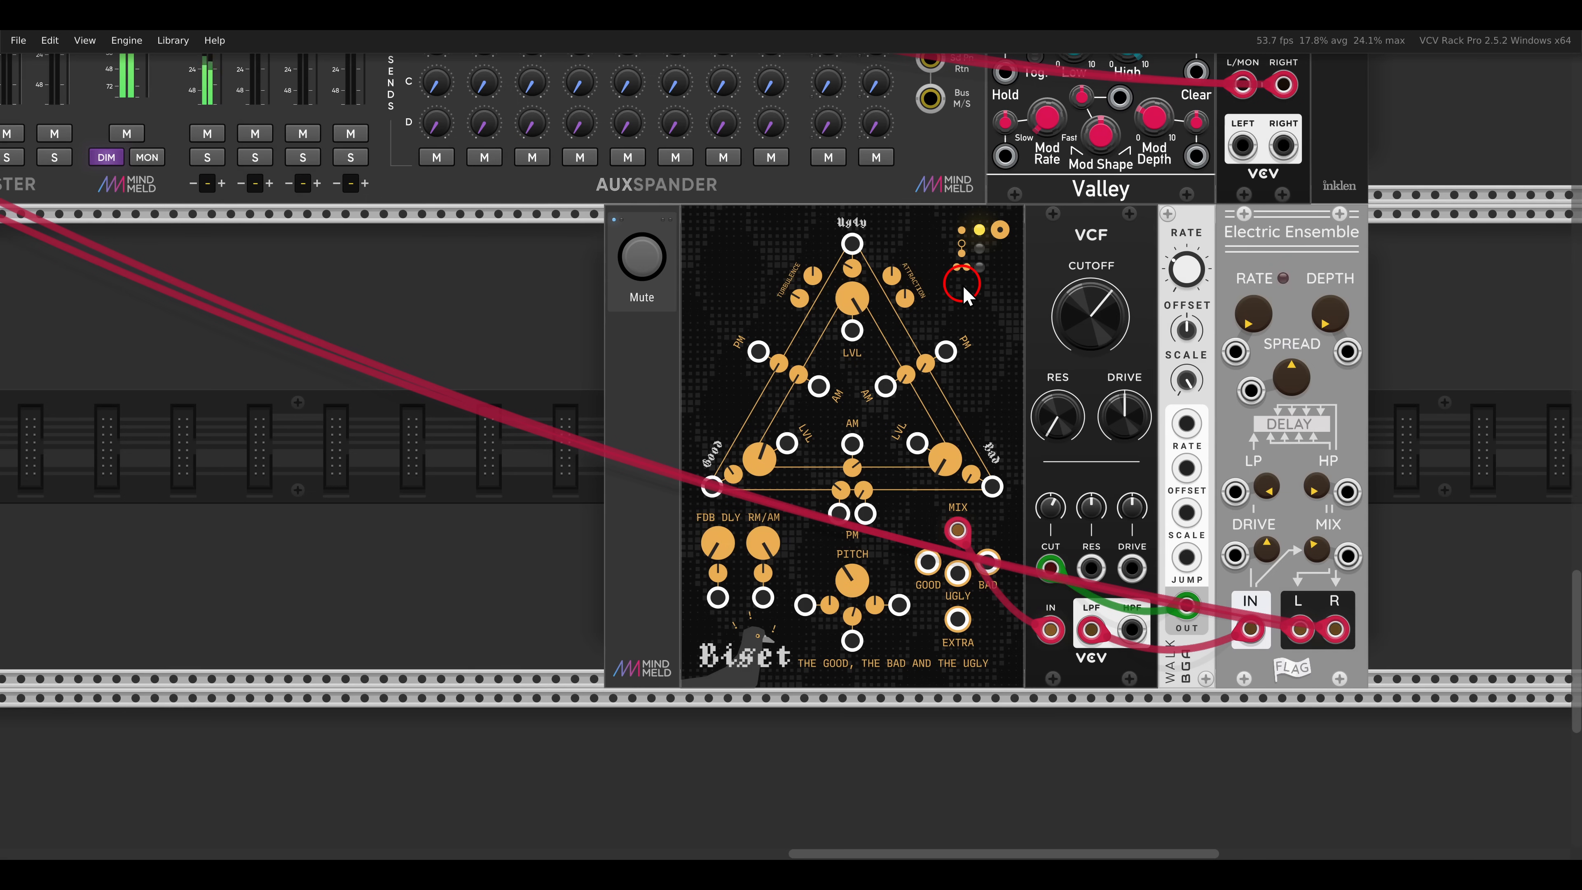
scroll(962, 285, down, 2)
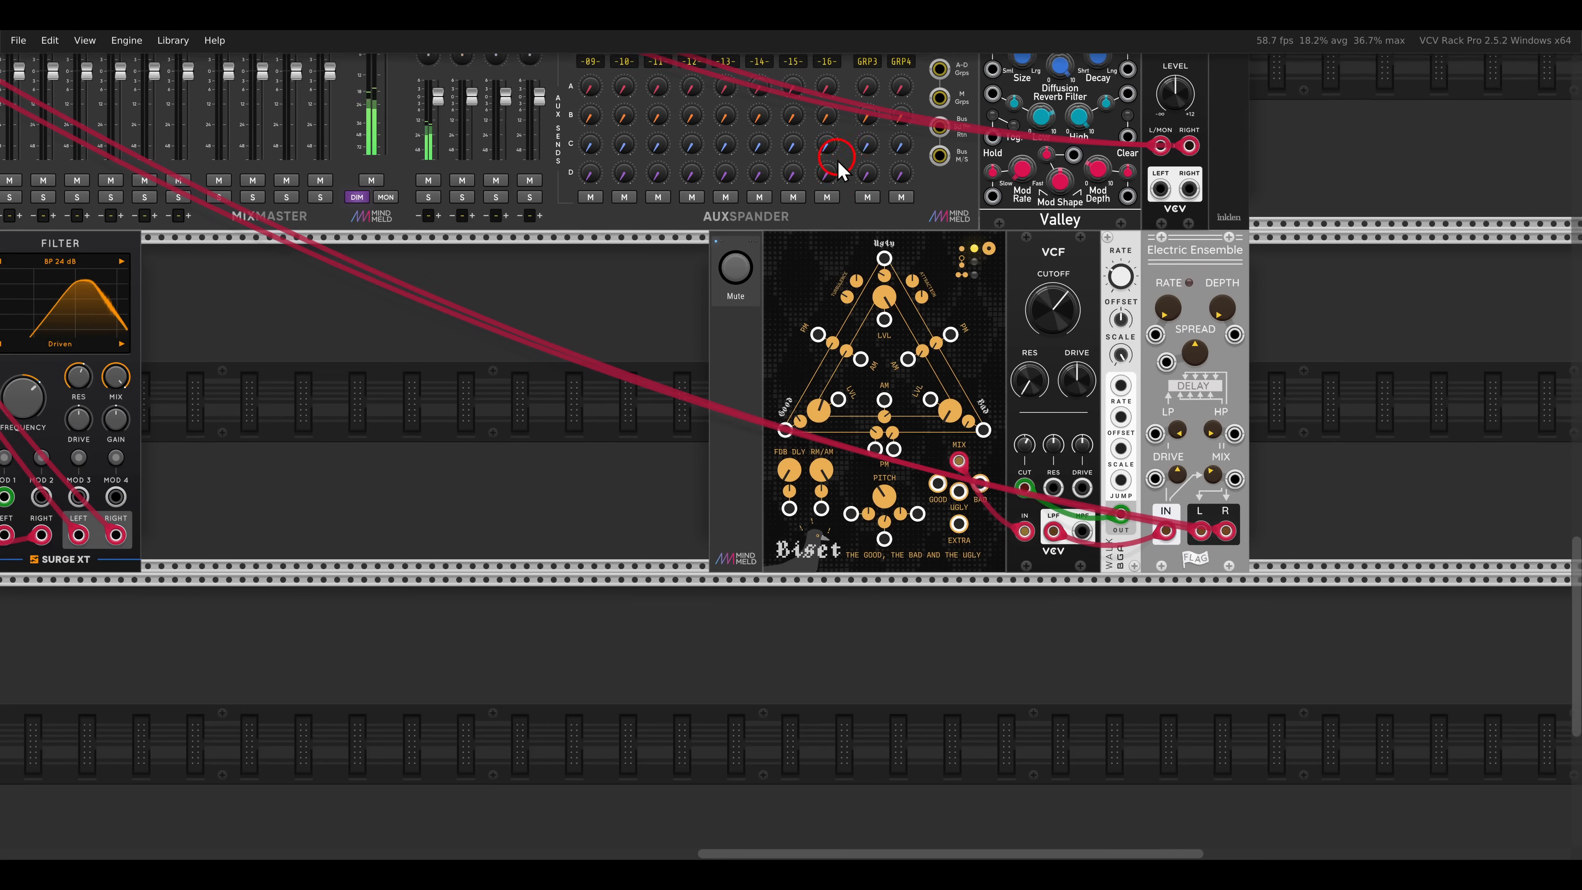
drag(840, 161, 877, 548)
scroll(950, 315, up, 2)
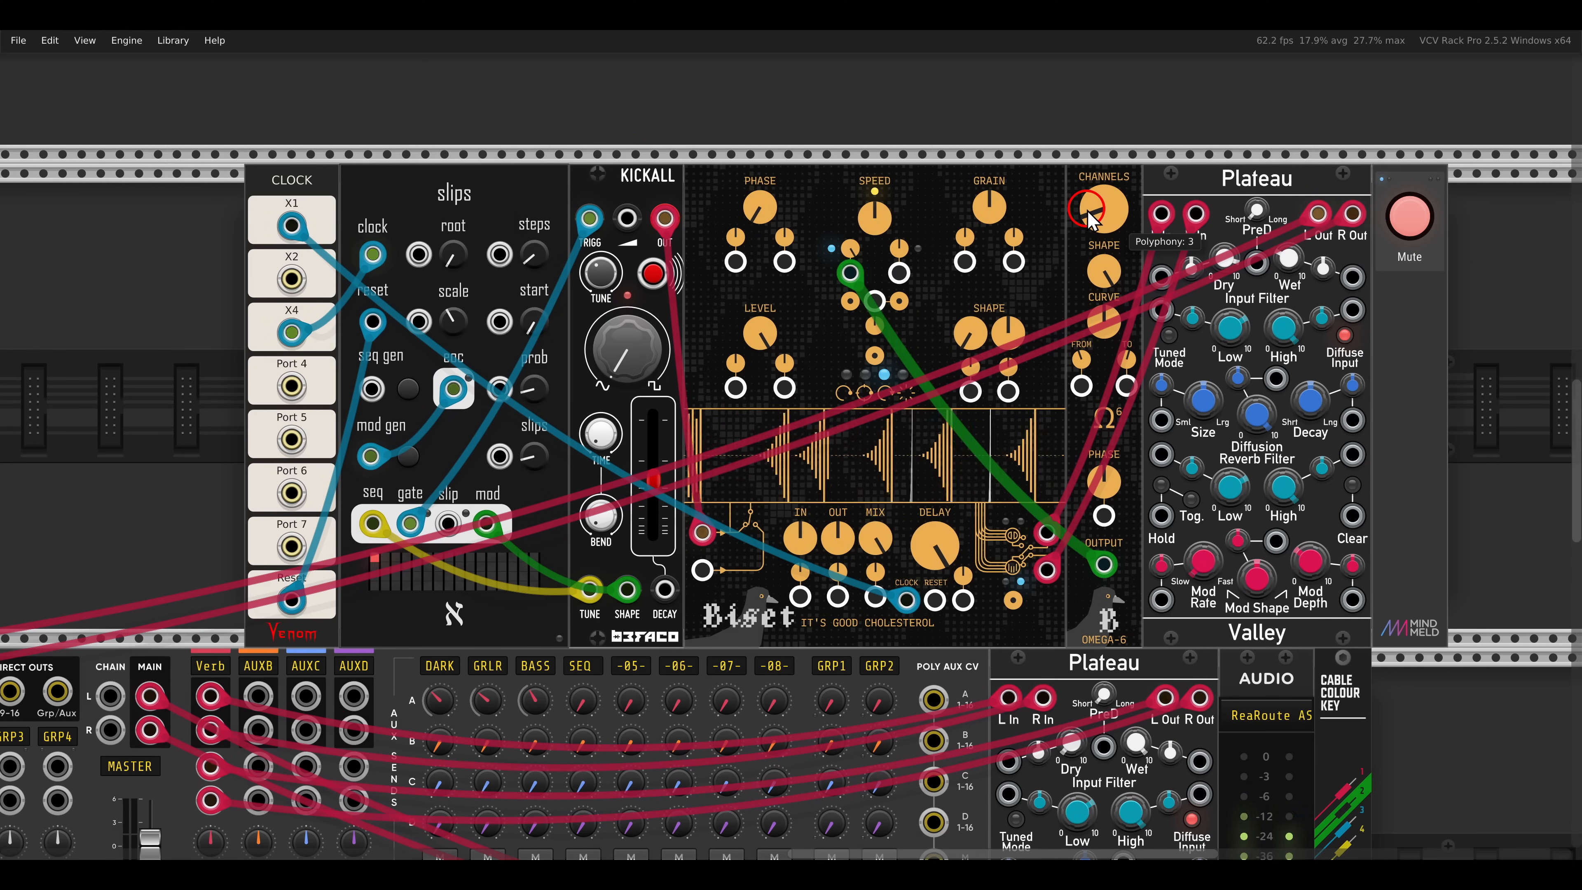
click(1410, 232)
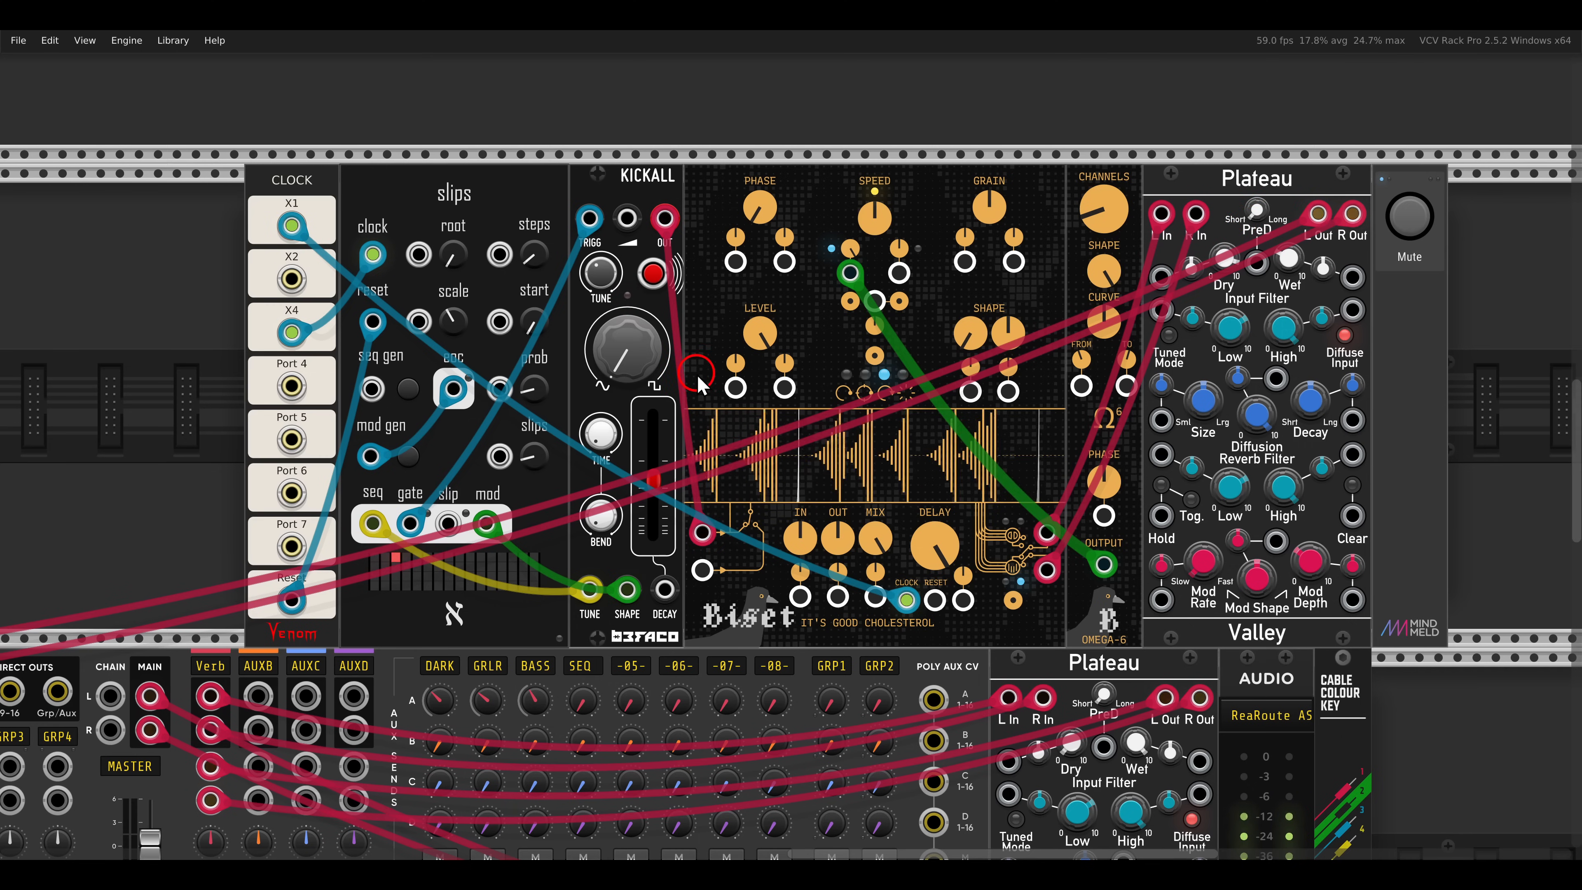
scroll(605, 383, down, 2)
scroll(605, 375, down, 3)
drag(436, 492, 892, 316)
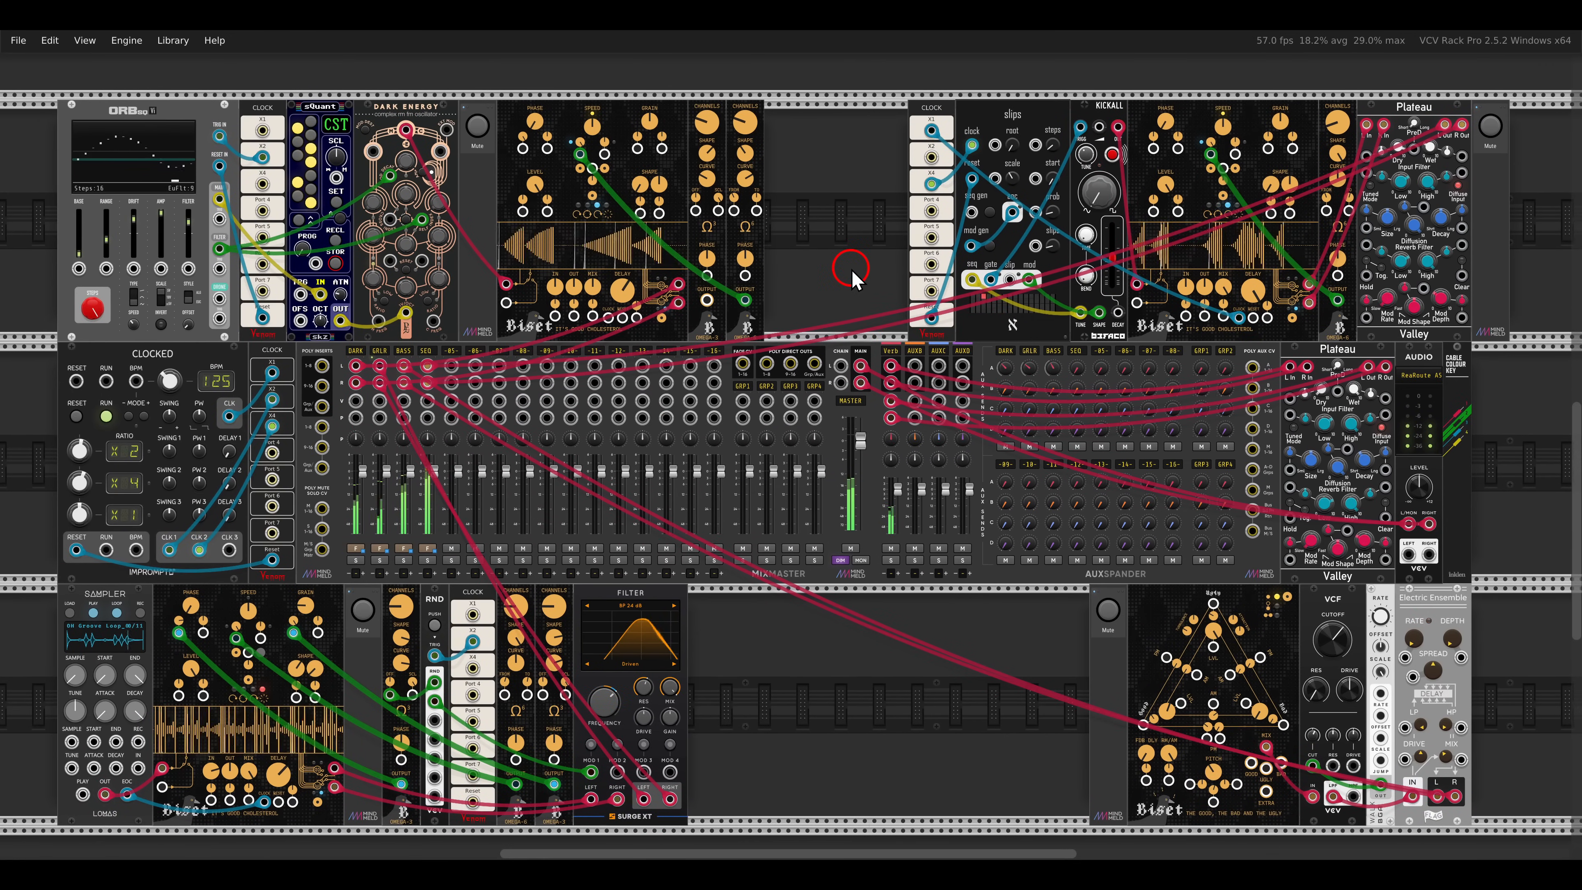
drag(751, 181, 752, 182)
double_click(755, 198)
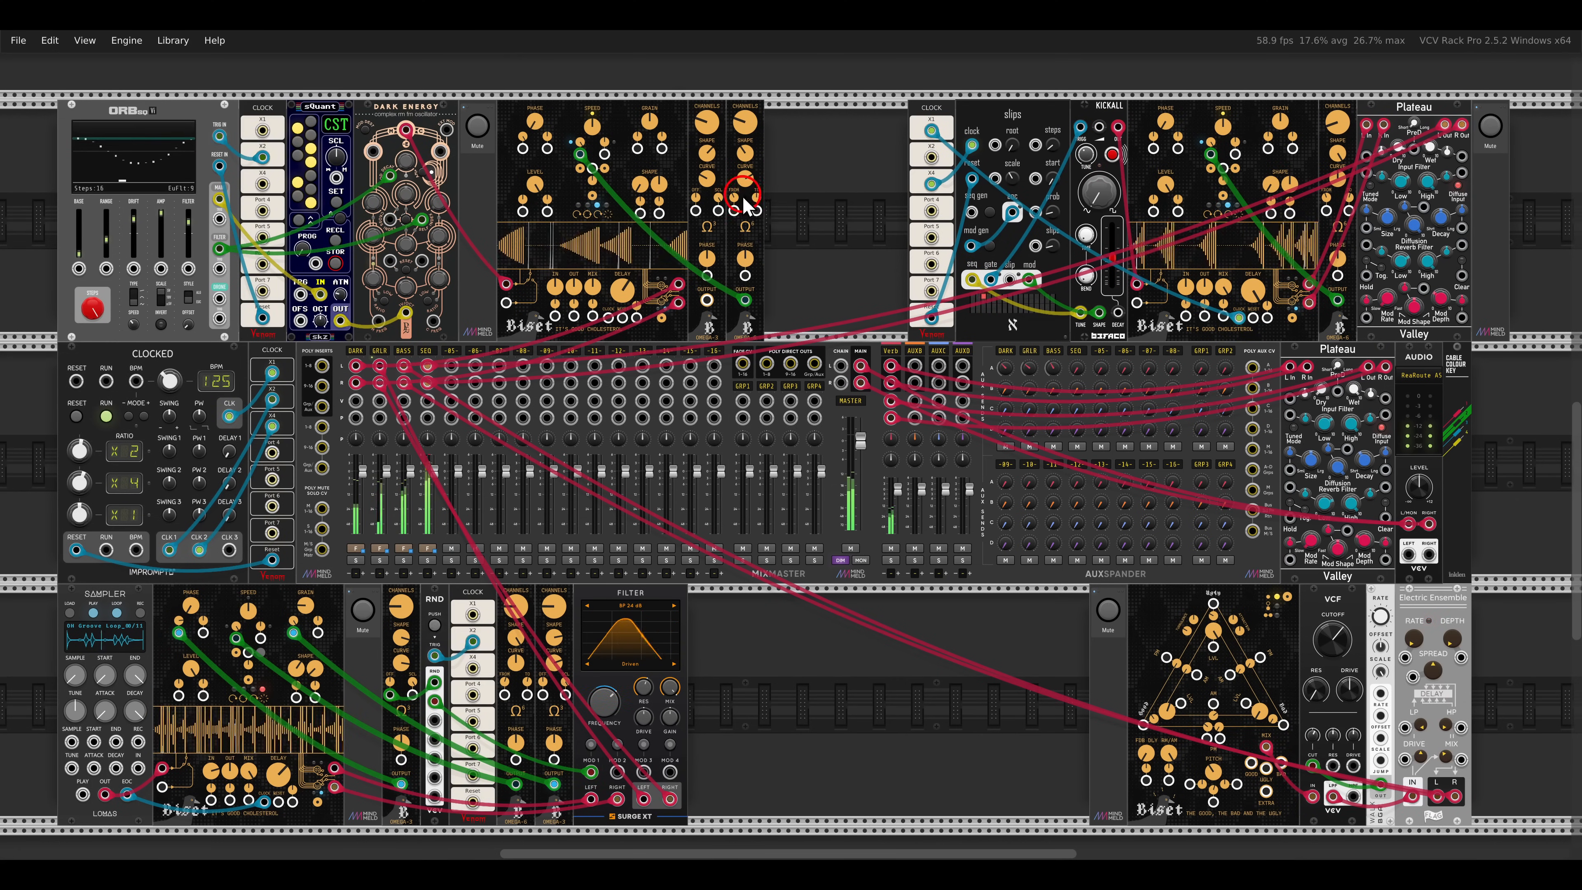
double_click(733, 199)
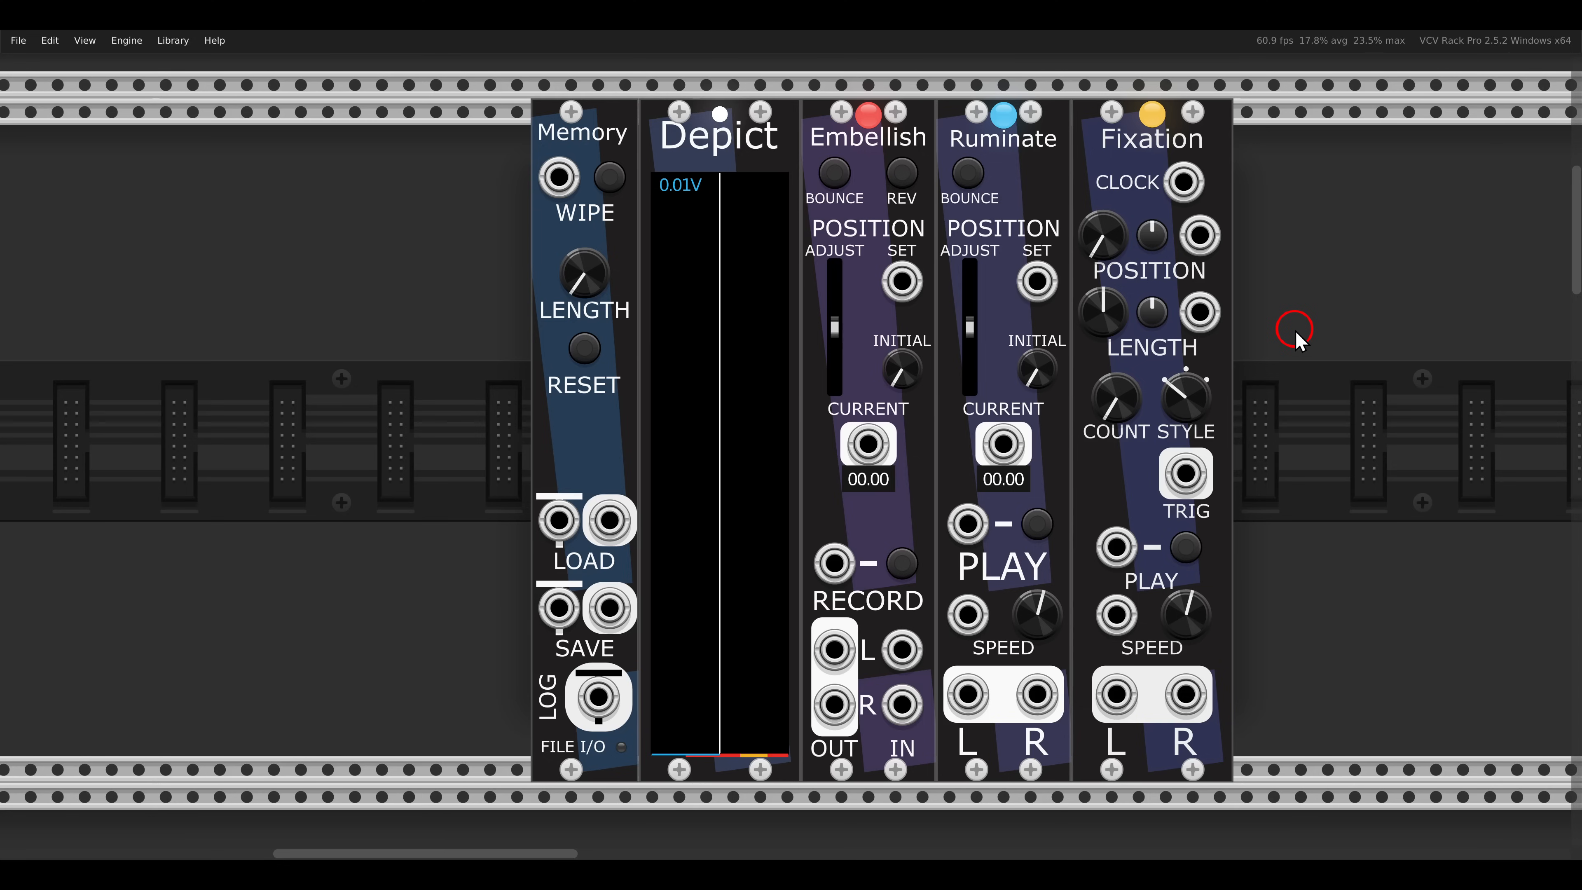
- Move the Embellish module directly against Memory in the FM-OP voice of the sickoLooper-style recording patch
scroll(1294, 330, down, 10)
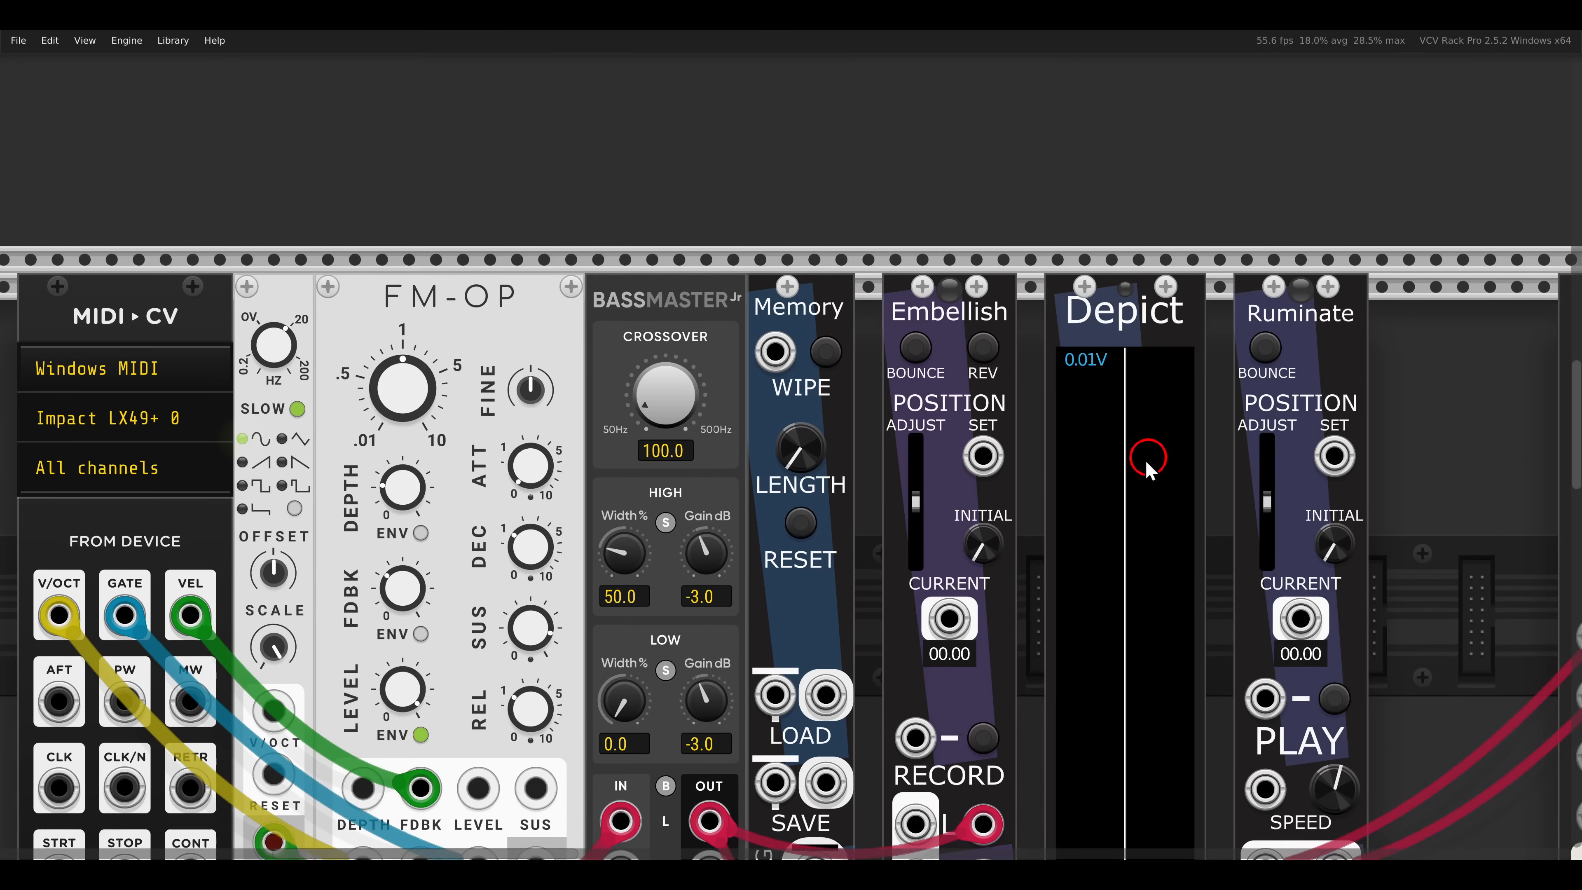
drag(1148, 468, 1264, 288)
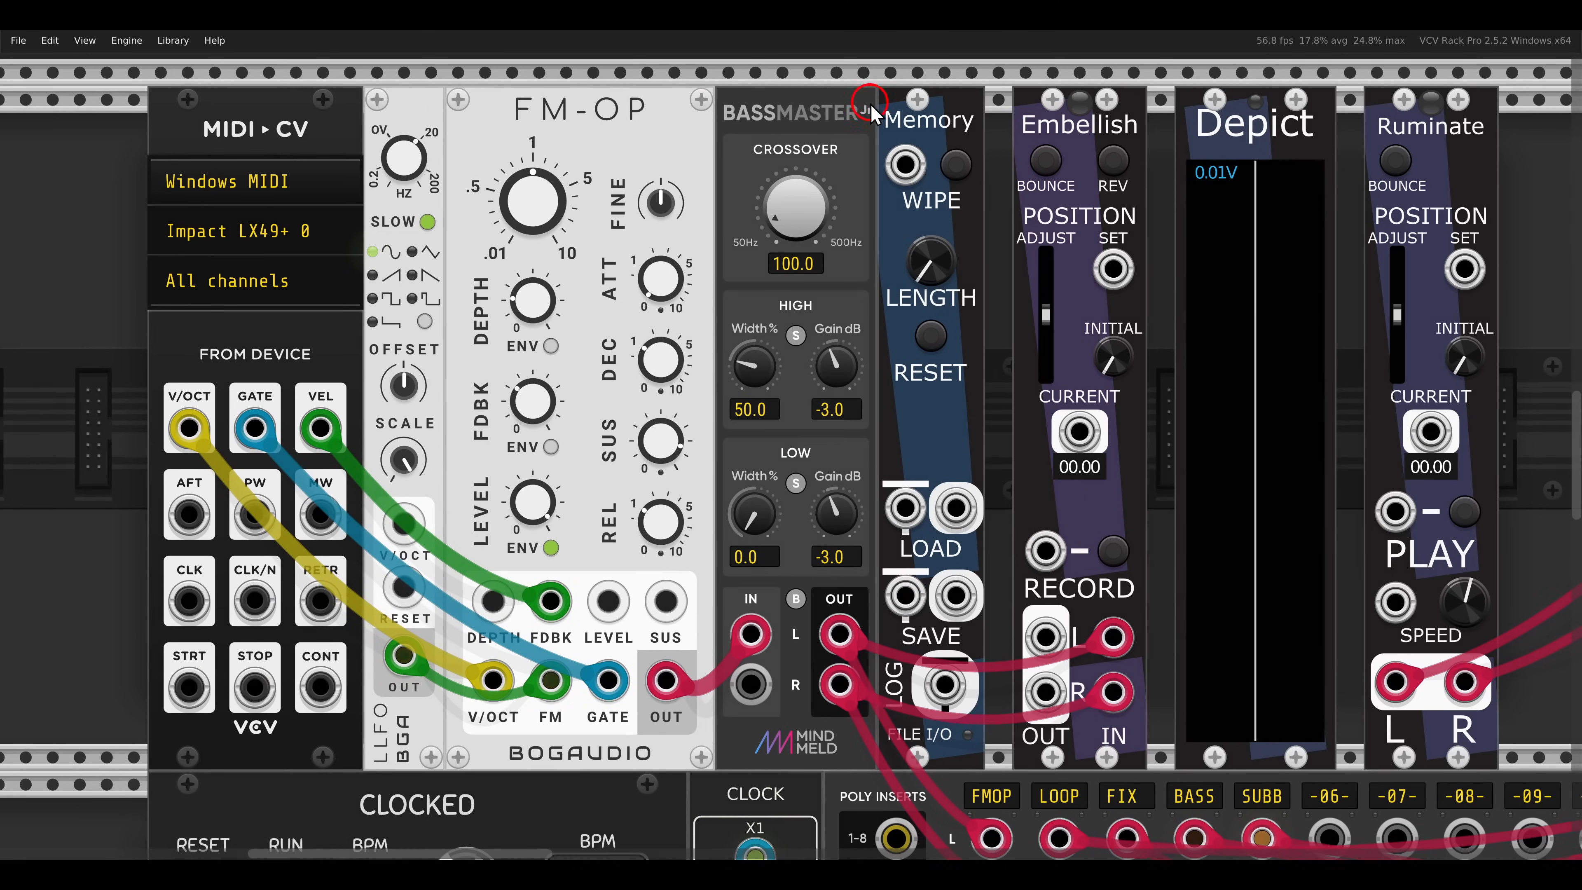
drag(874, 114, 985, 155)
scroll(997, 156, up, 1)
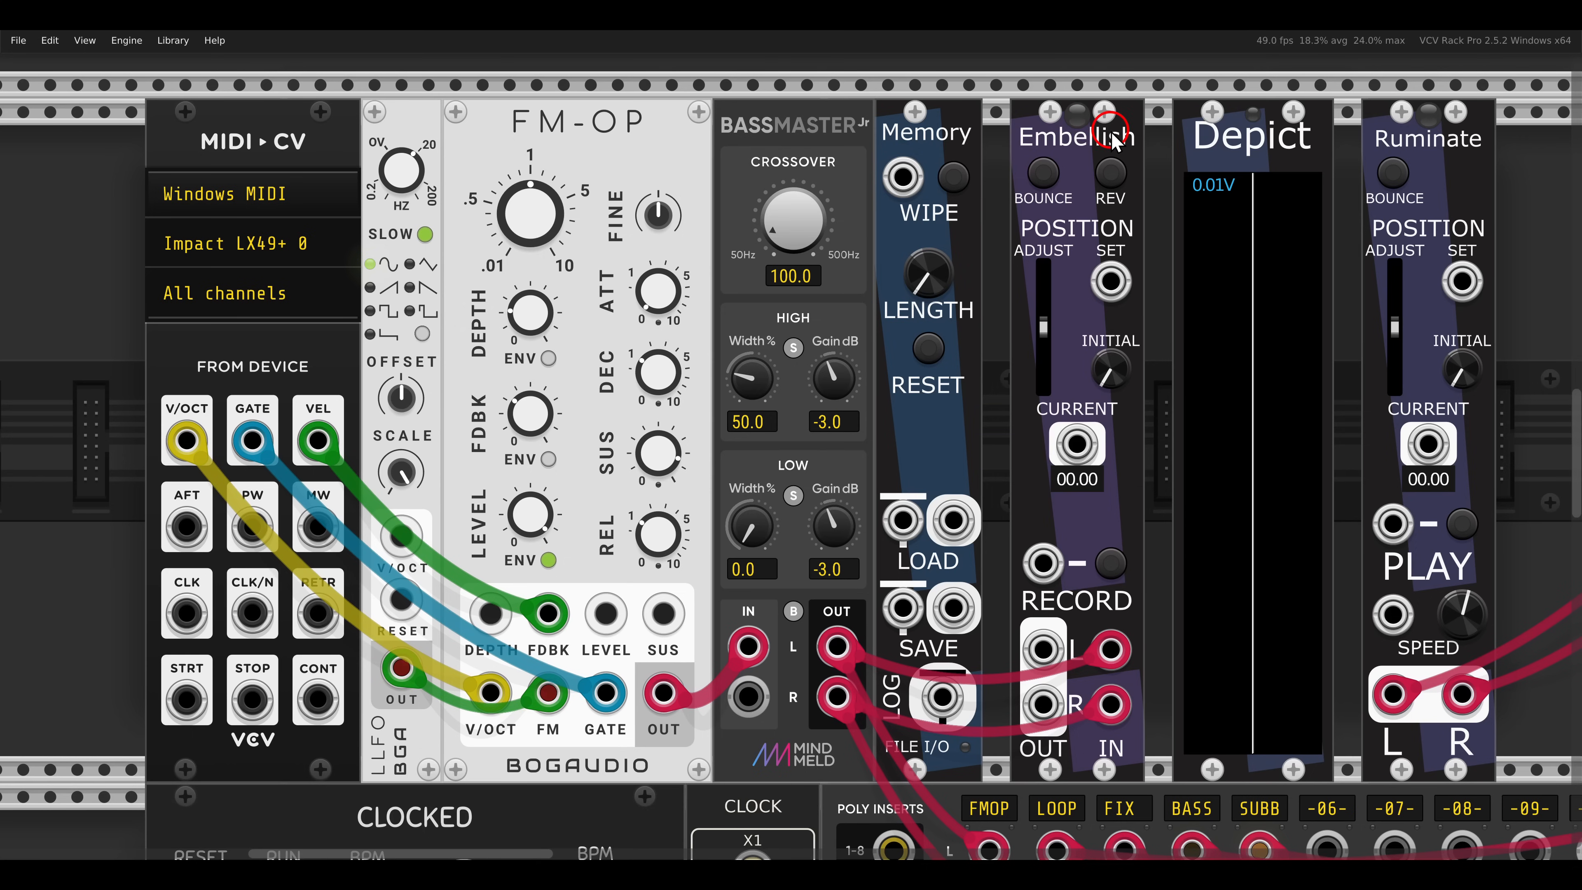
drag(1113, 140, 1074, 141)
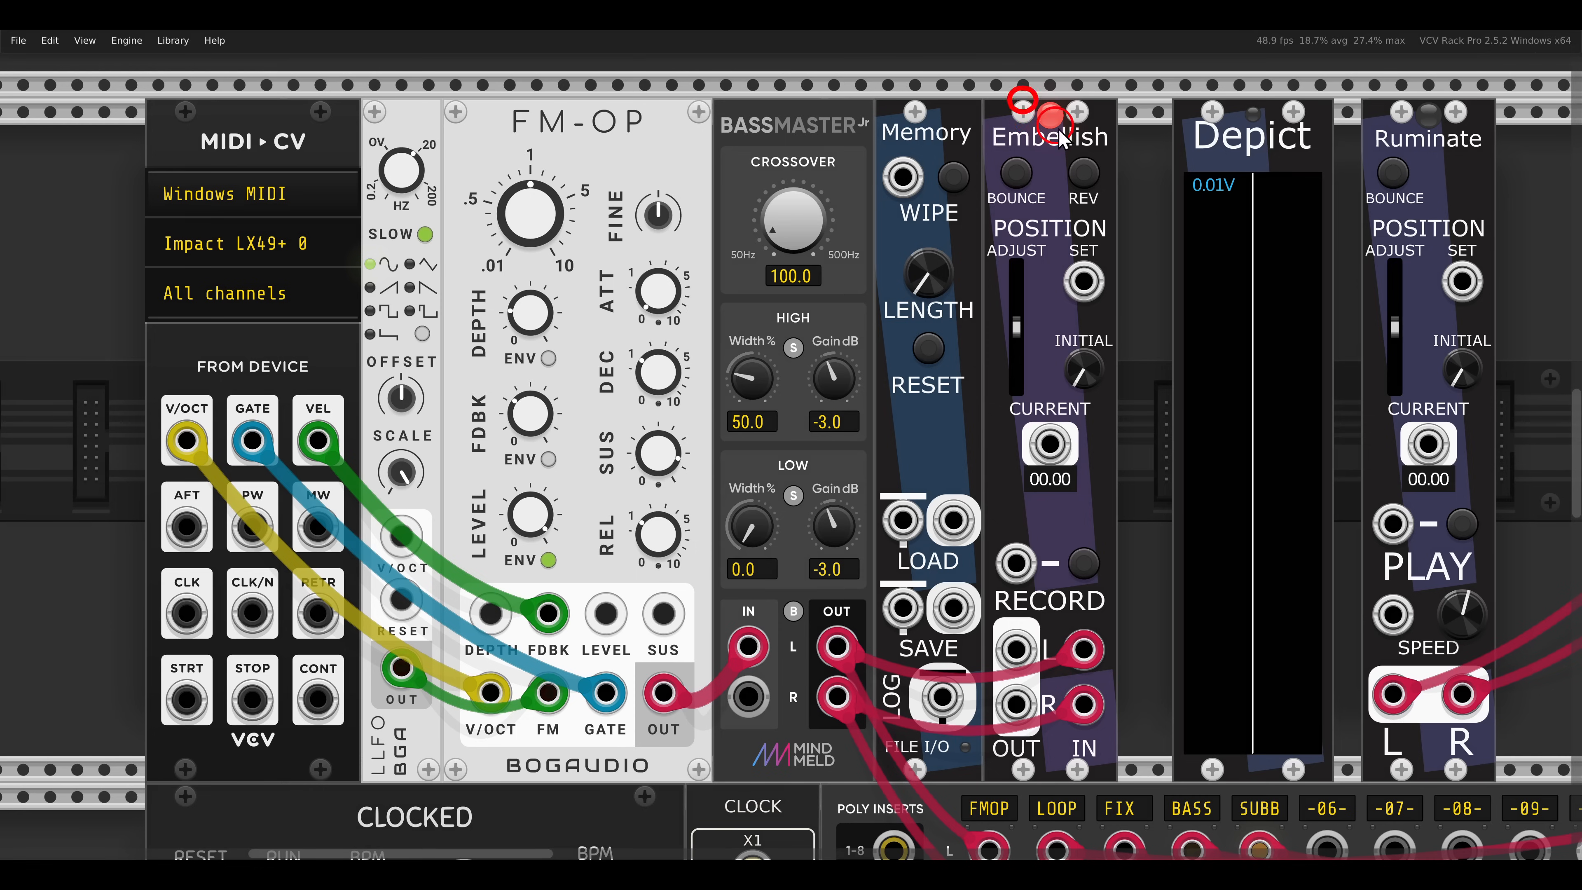
drag(1058, 129, 1080, 144)
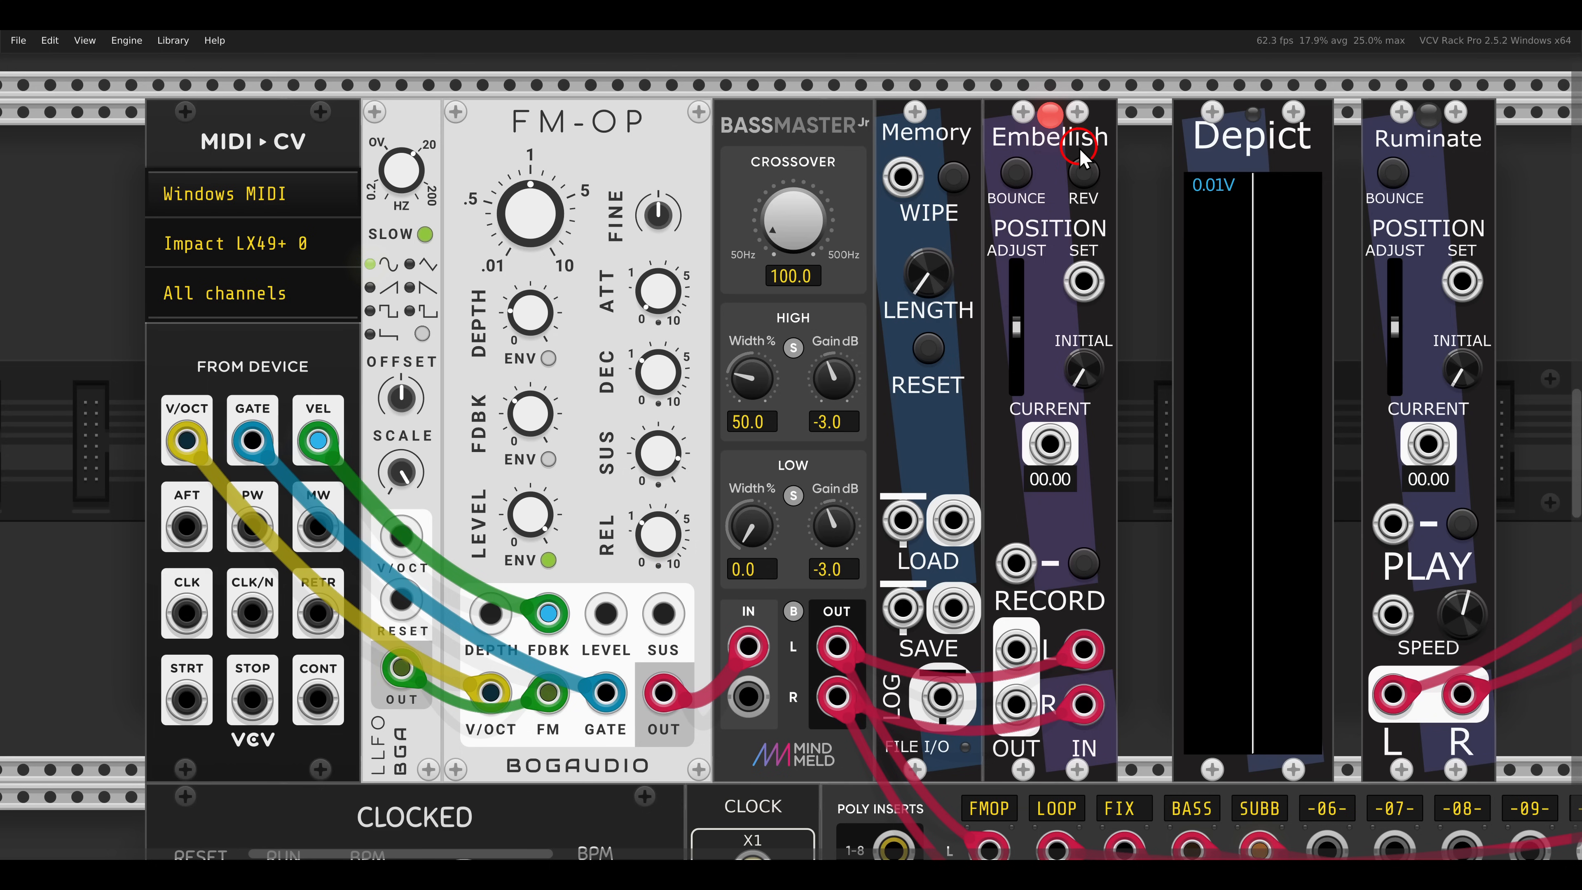
drag(1102, 166, 1074, 160)
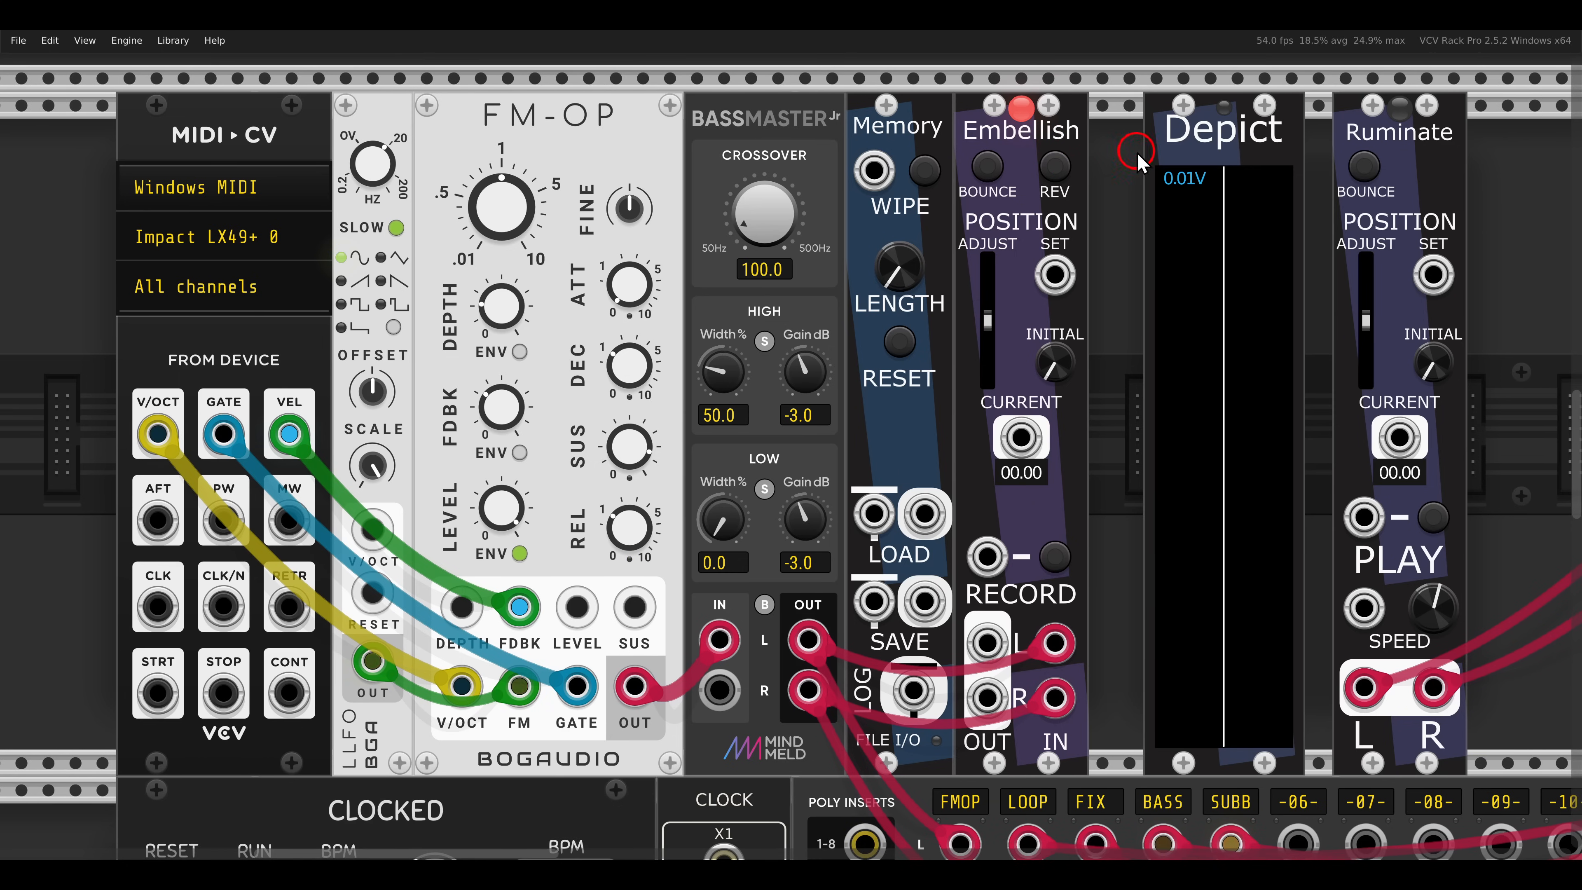
- Move Depict directly against Embellish and Ruminate directly against Depict so the chain is gapless
drag(1224, 144, 1170, 145)
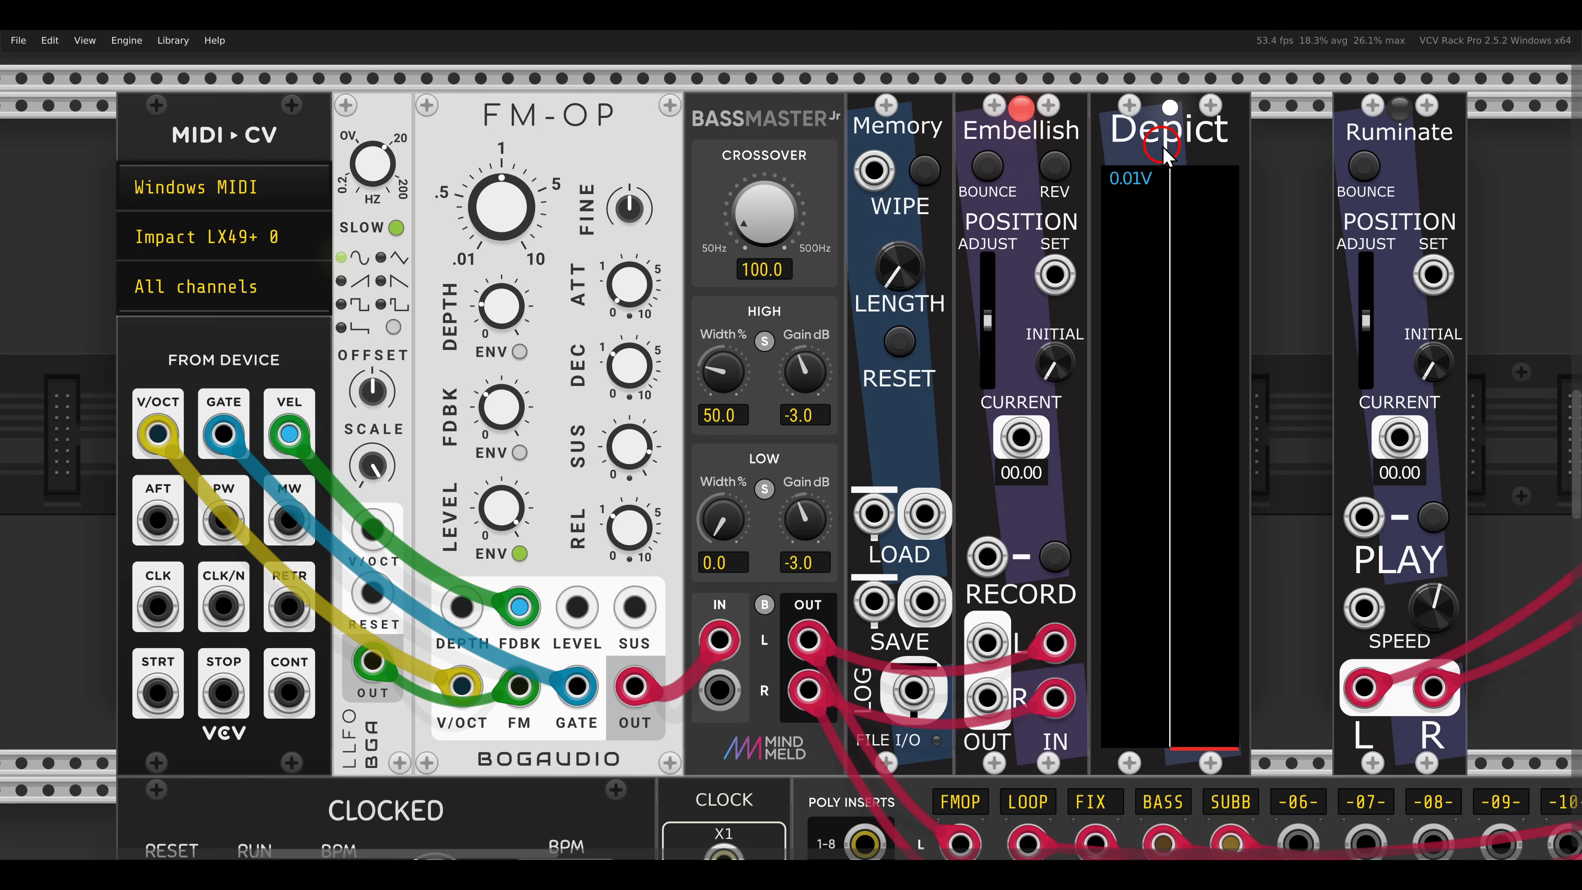
scroll(1184, 156, right, 2)
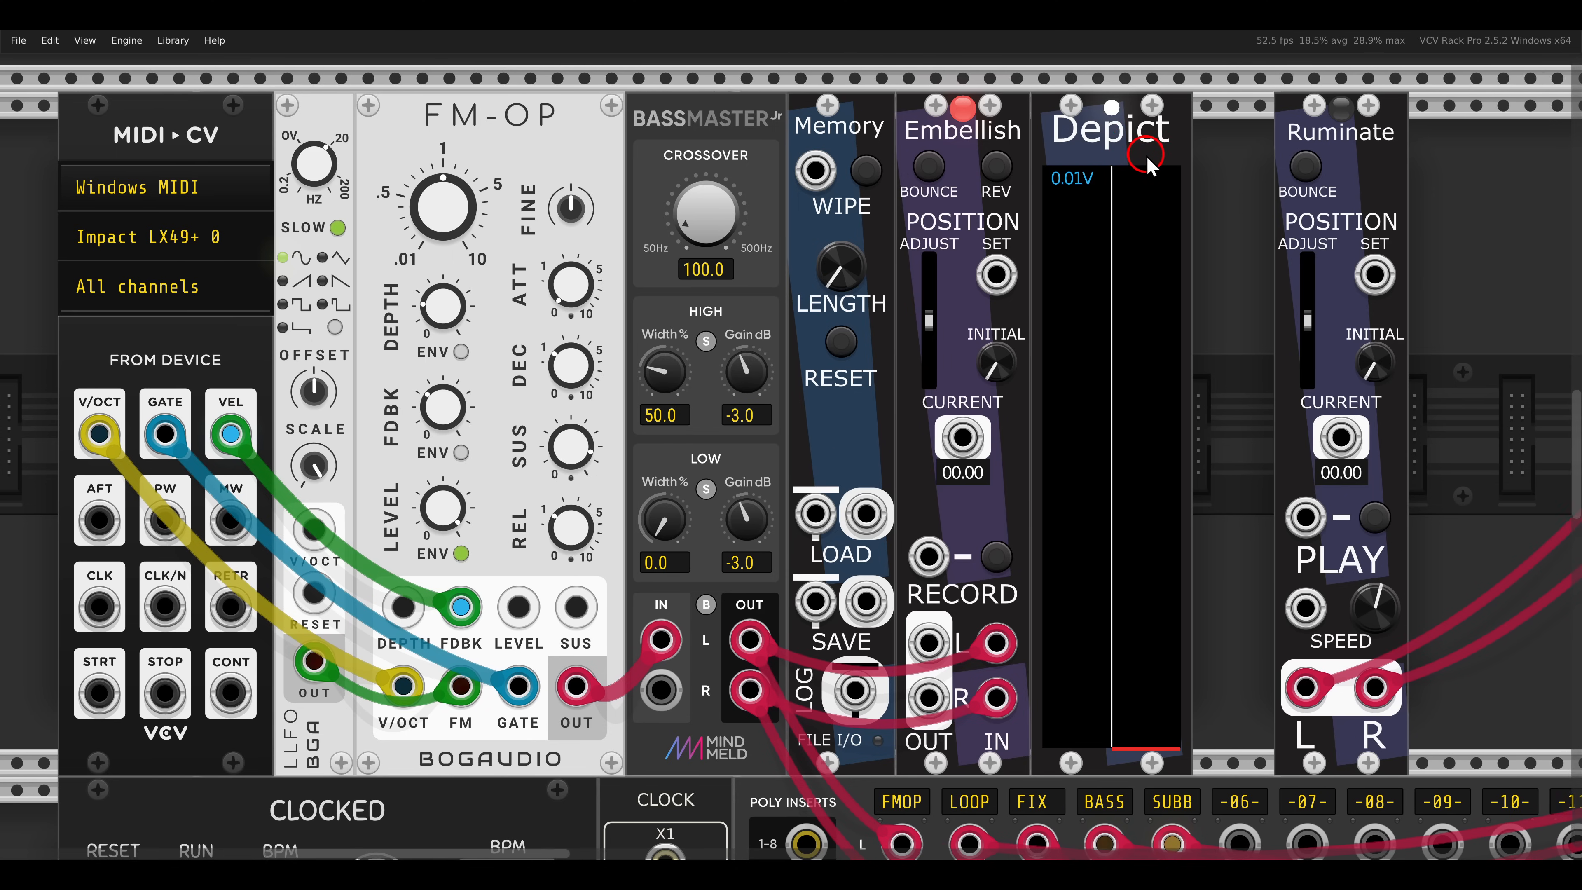
drag(1348, 143, 1272, 142)
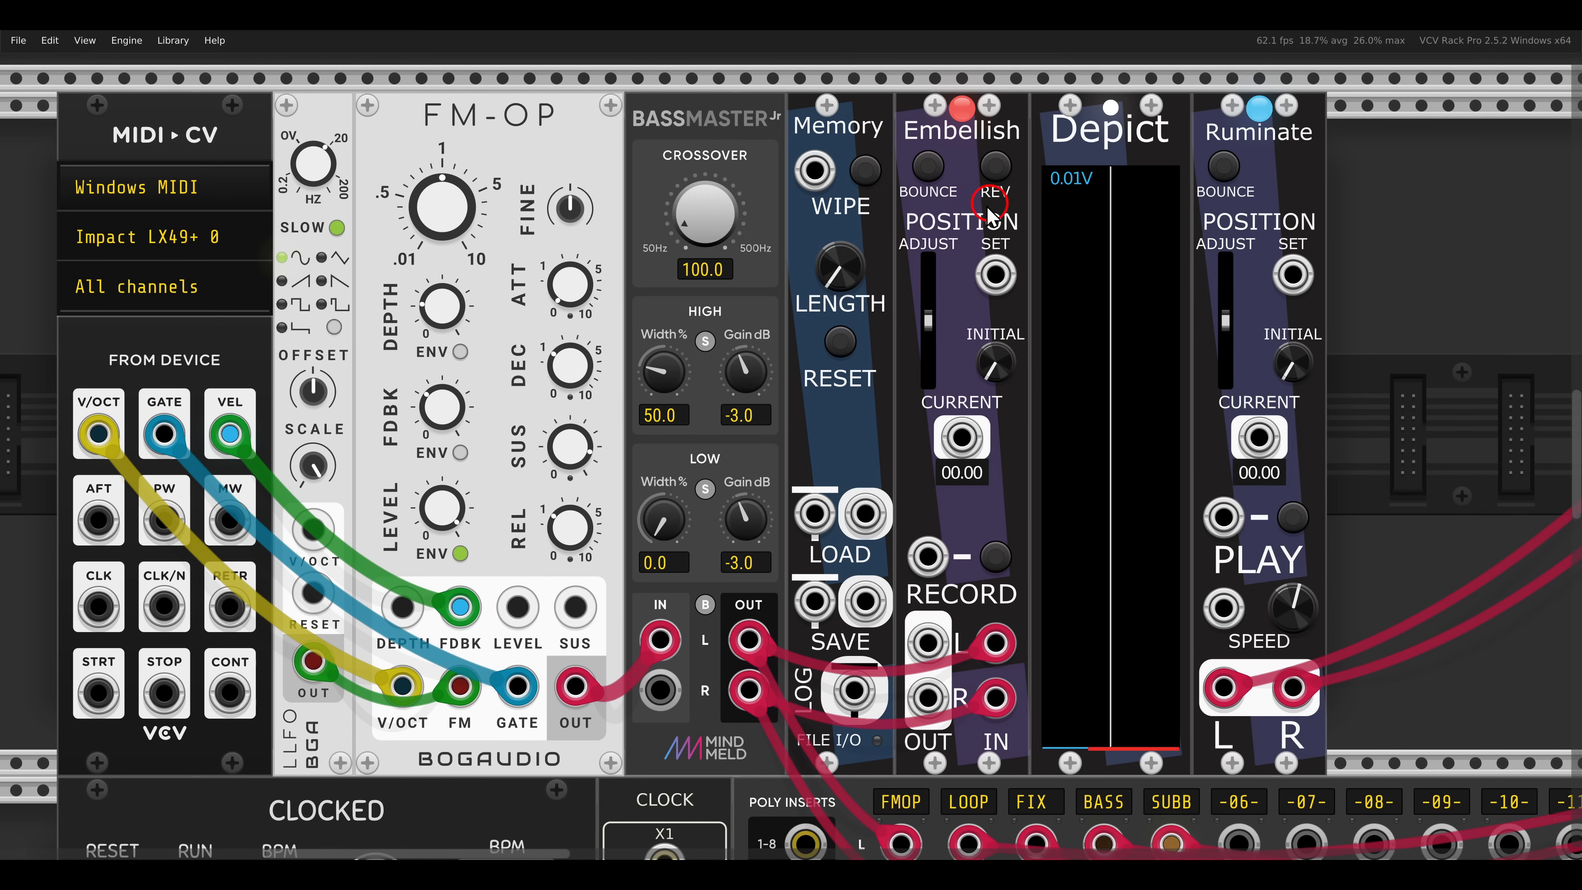
- Set the Memory module's length to 5 seconds
mouse_move(856, 255)
drag(833, 250, 851, 272)
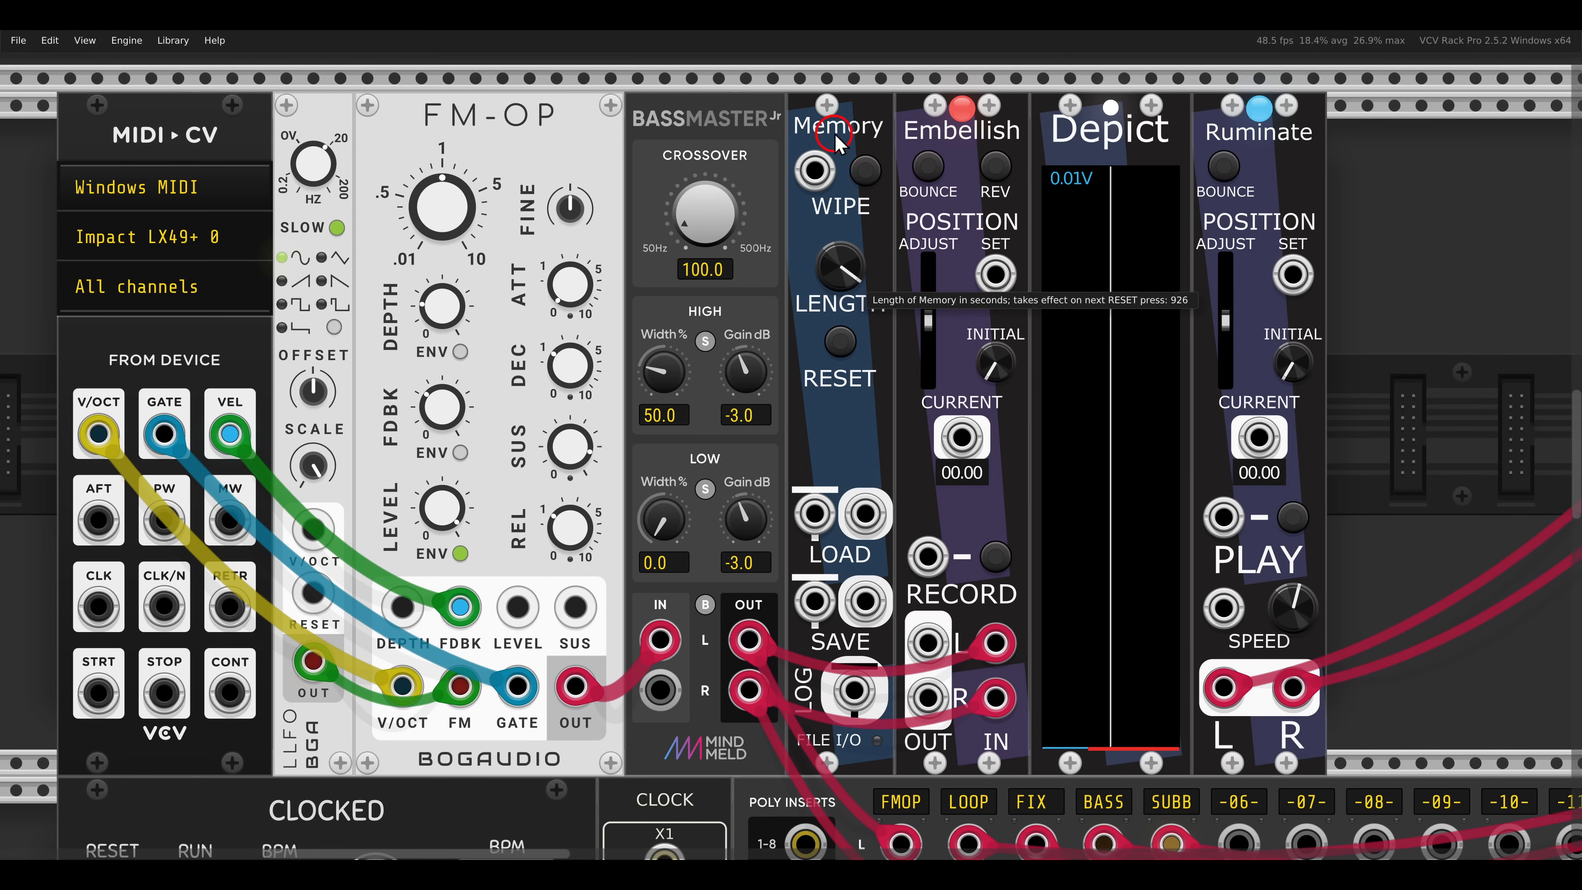
drag(837, 98, 838, 103)
drag(844, 326, 845, 332)
right_click(846, 271)
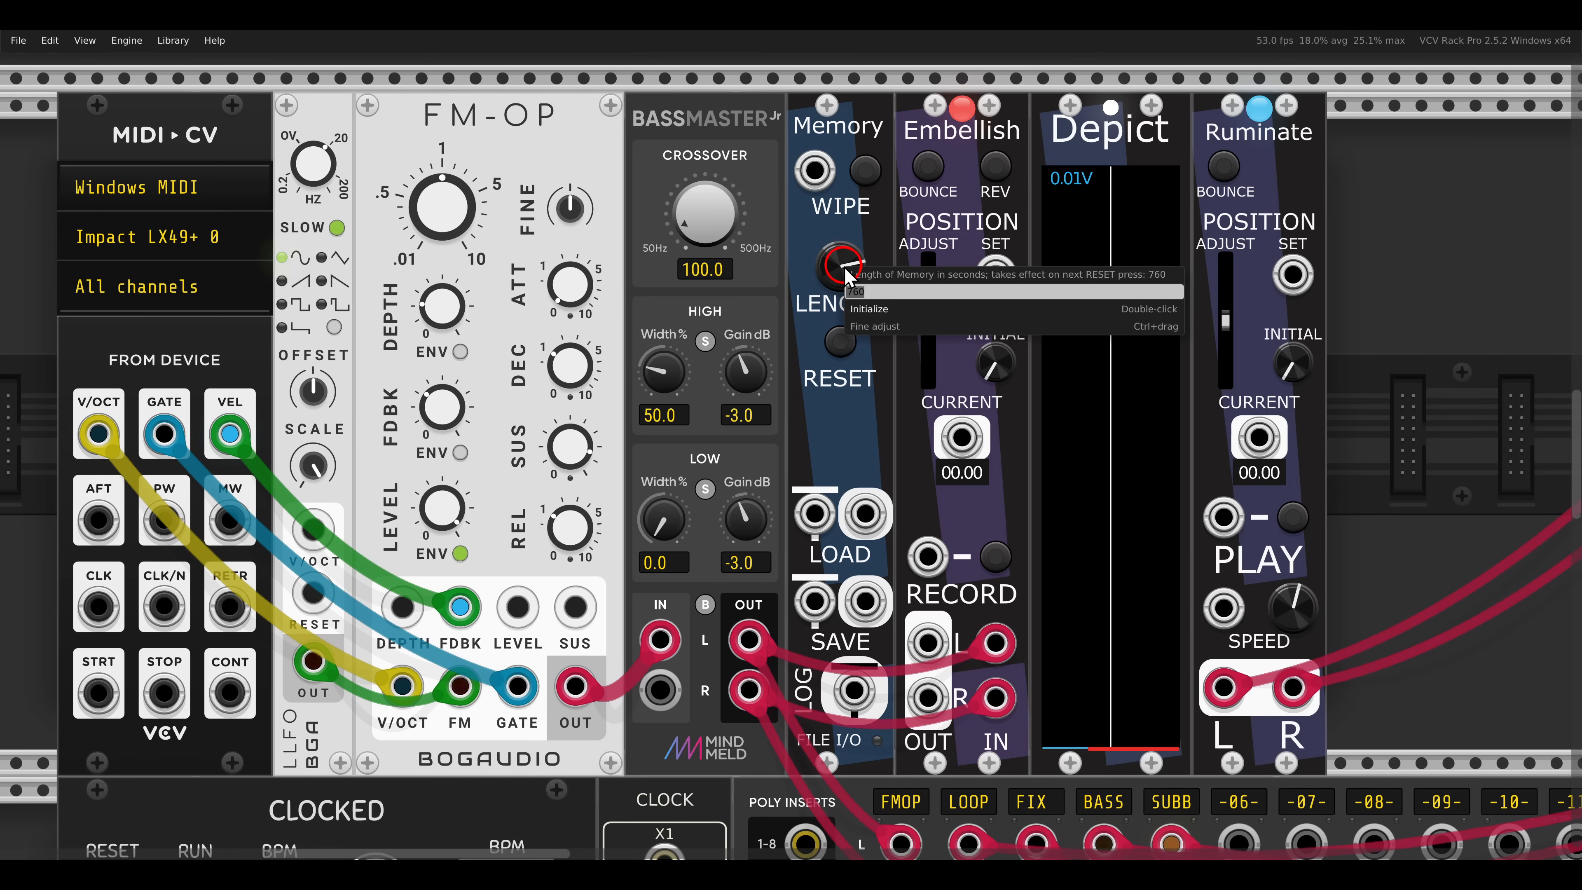
text(5)
key(Return)
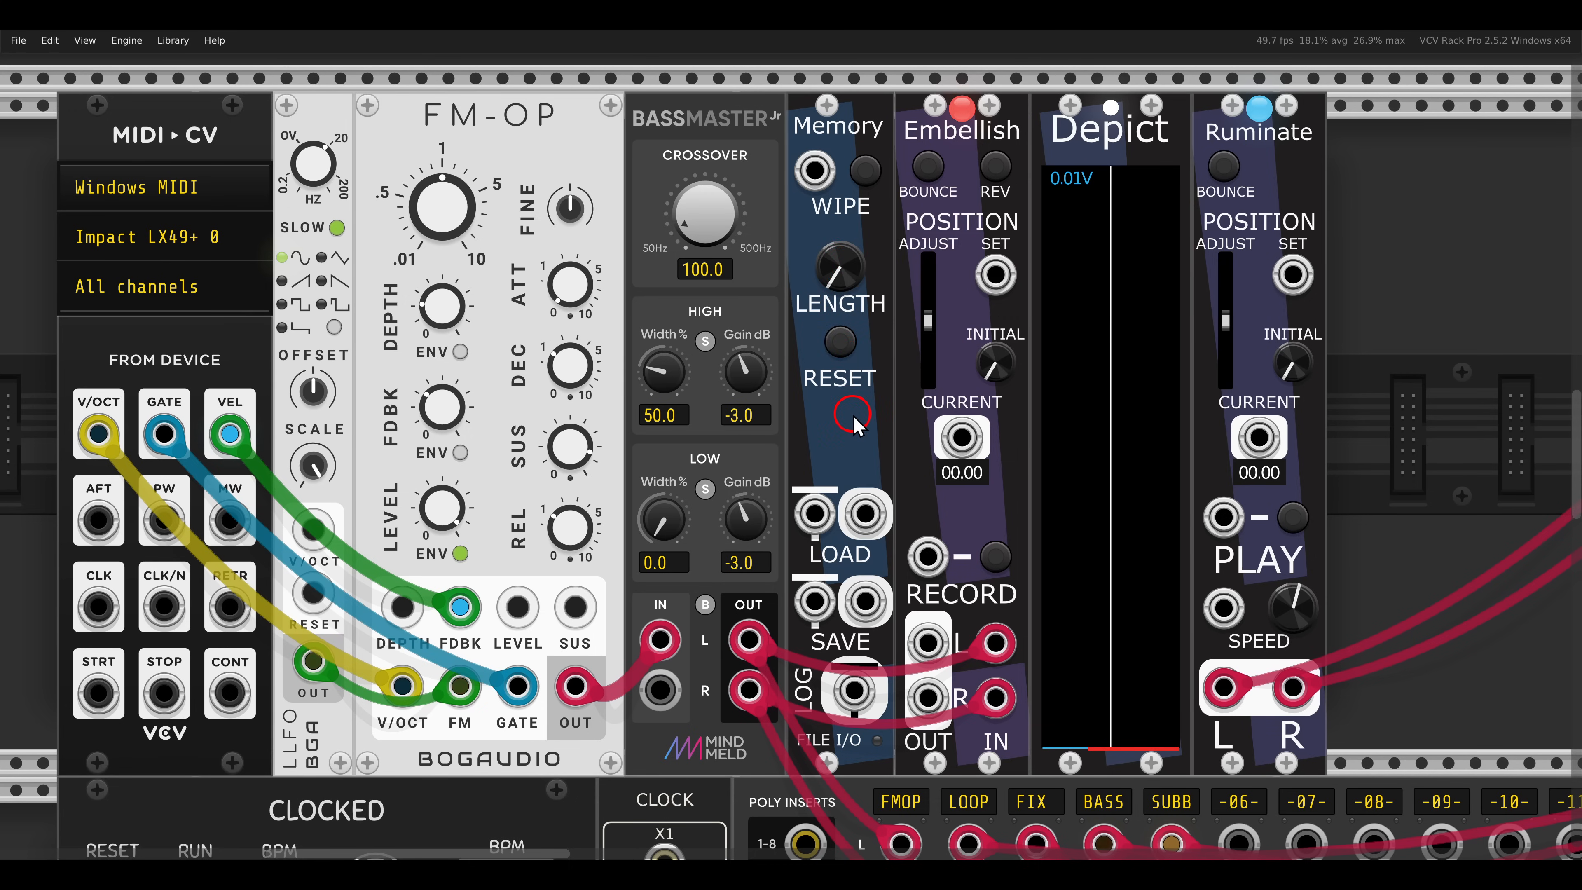
- Record the FM-OP voice with Embellish, stop recording, and start playback on Ruminate
click(995, 556)
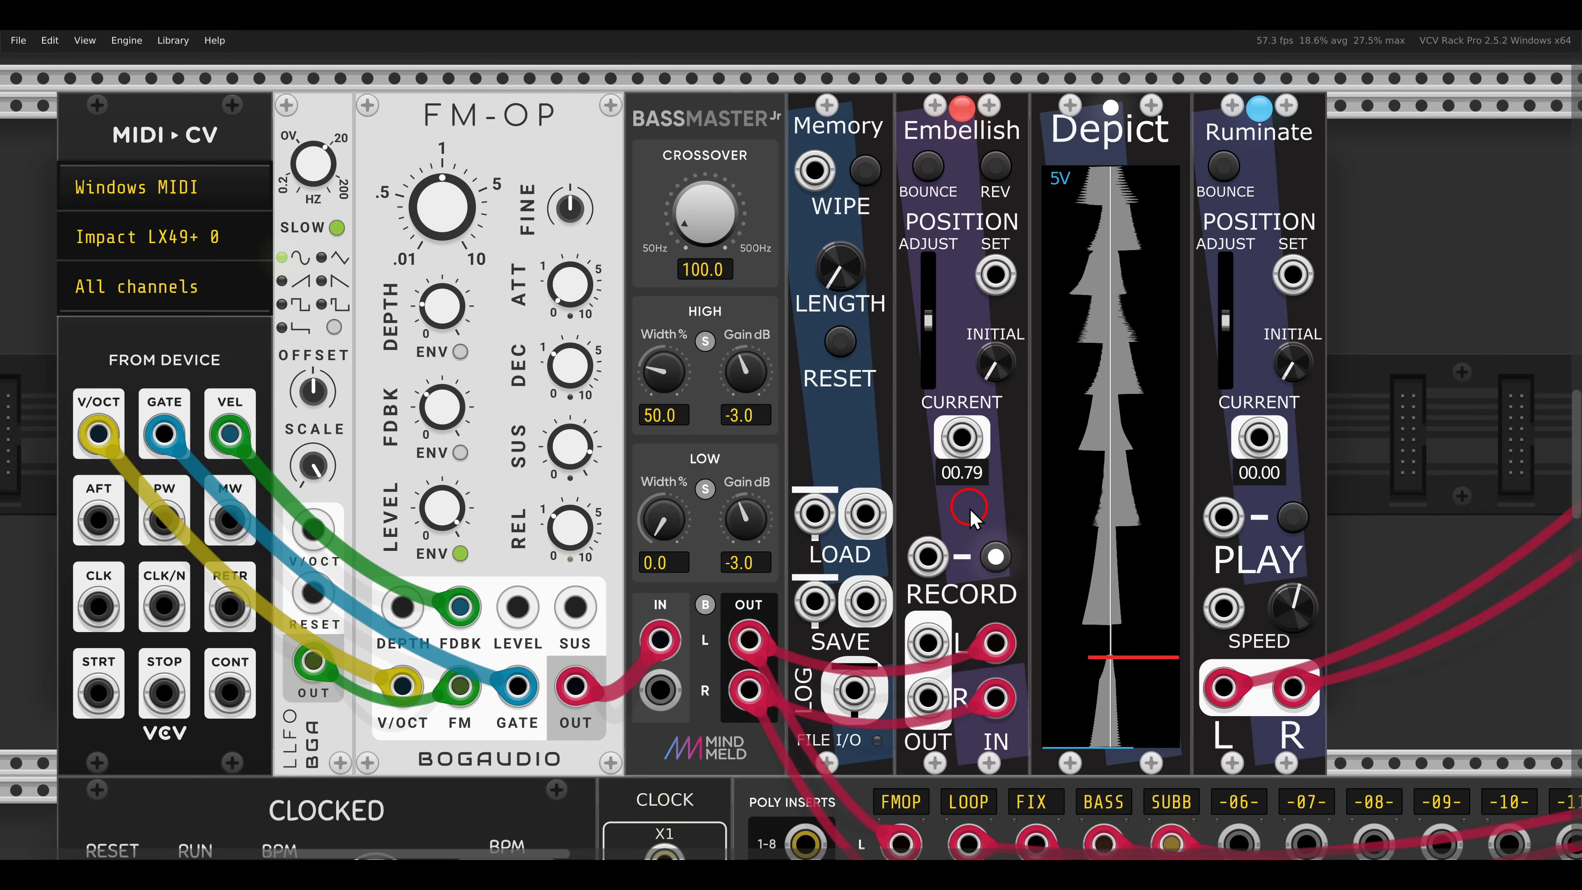
click(994, 553)
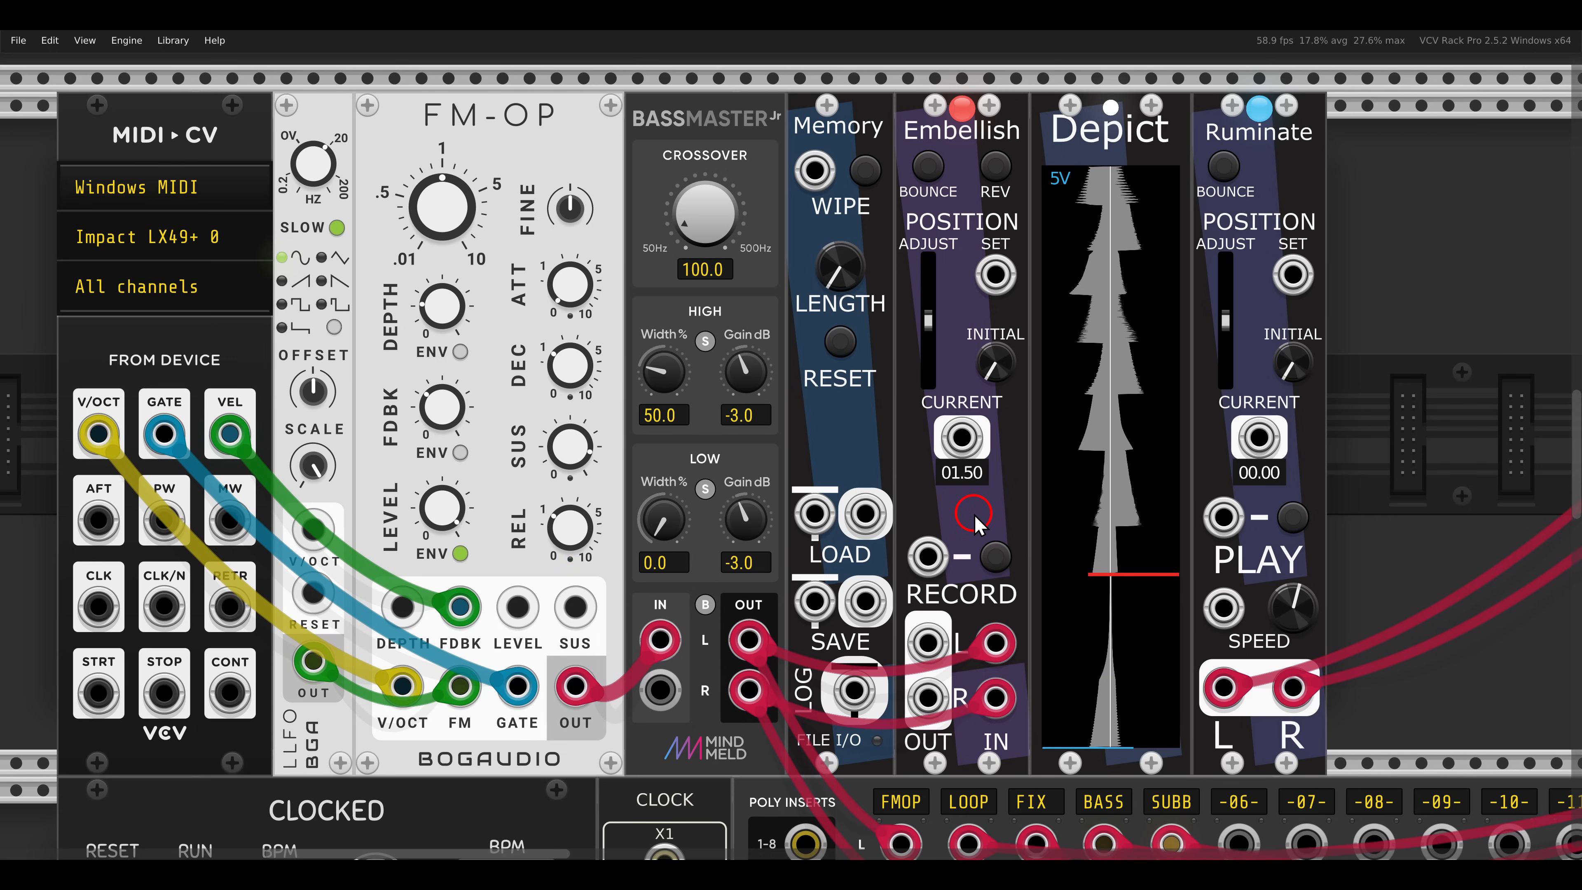
click(1307, 496)
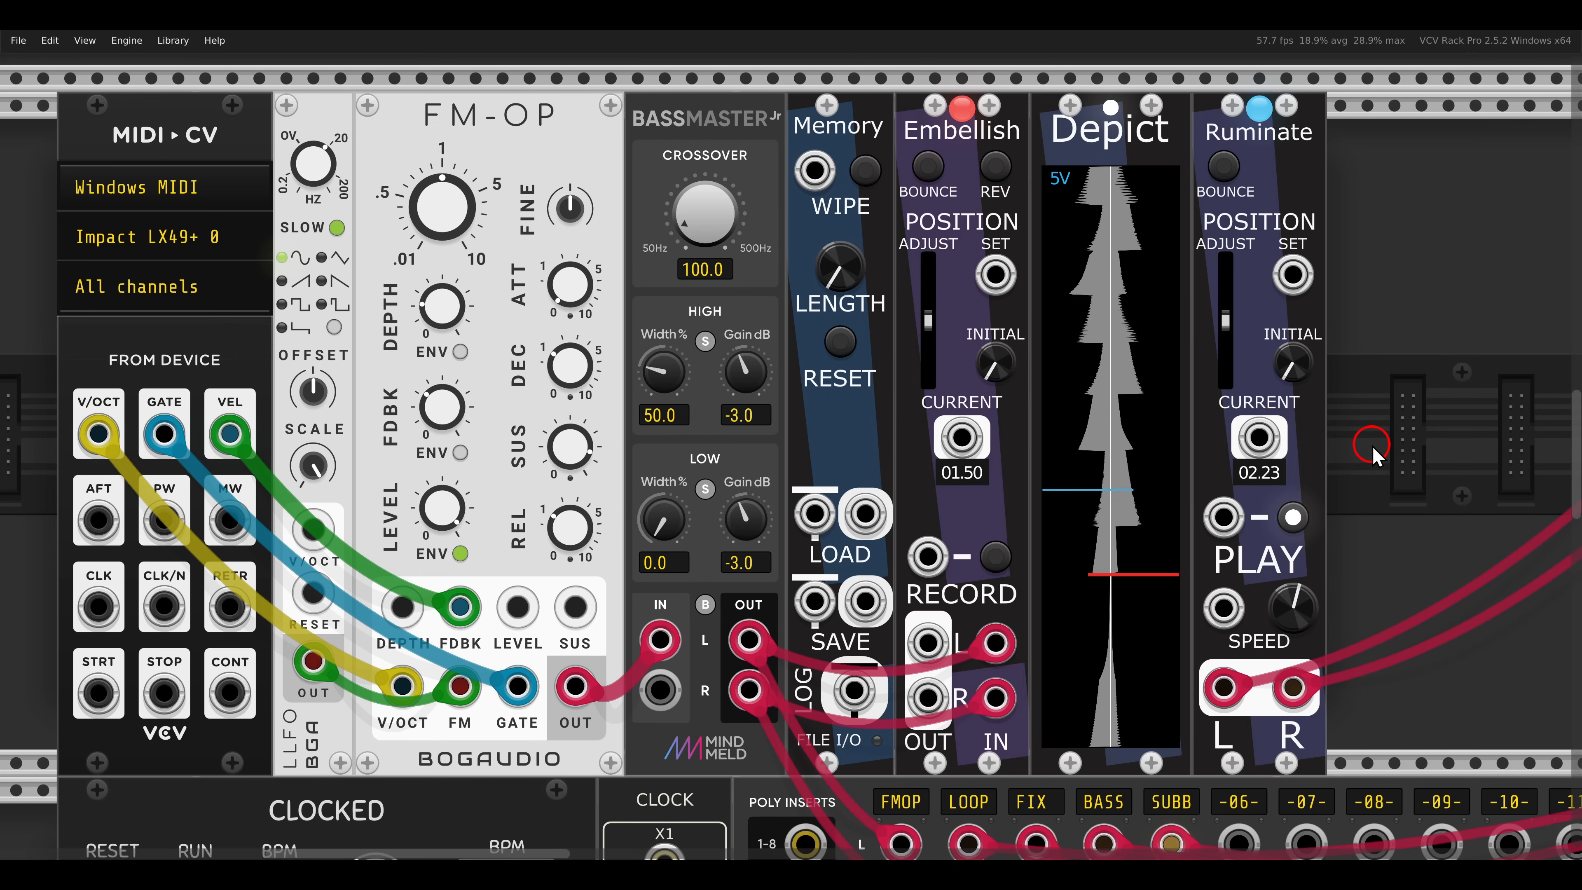
- Duplicate Ruminate into the second stereo channel of MIX 4, with the copy's playback speed set to 0.5
scroll(1374, 442, right, 5)
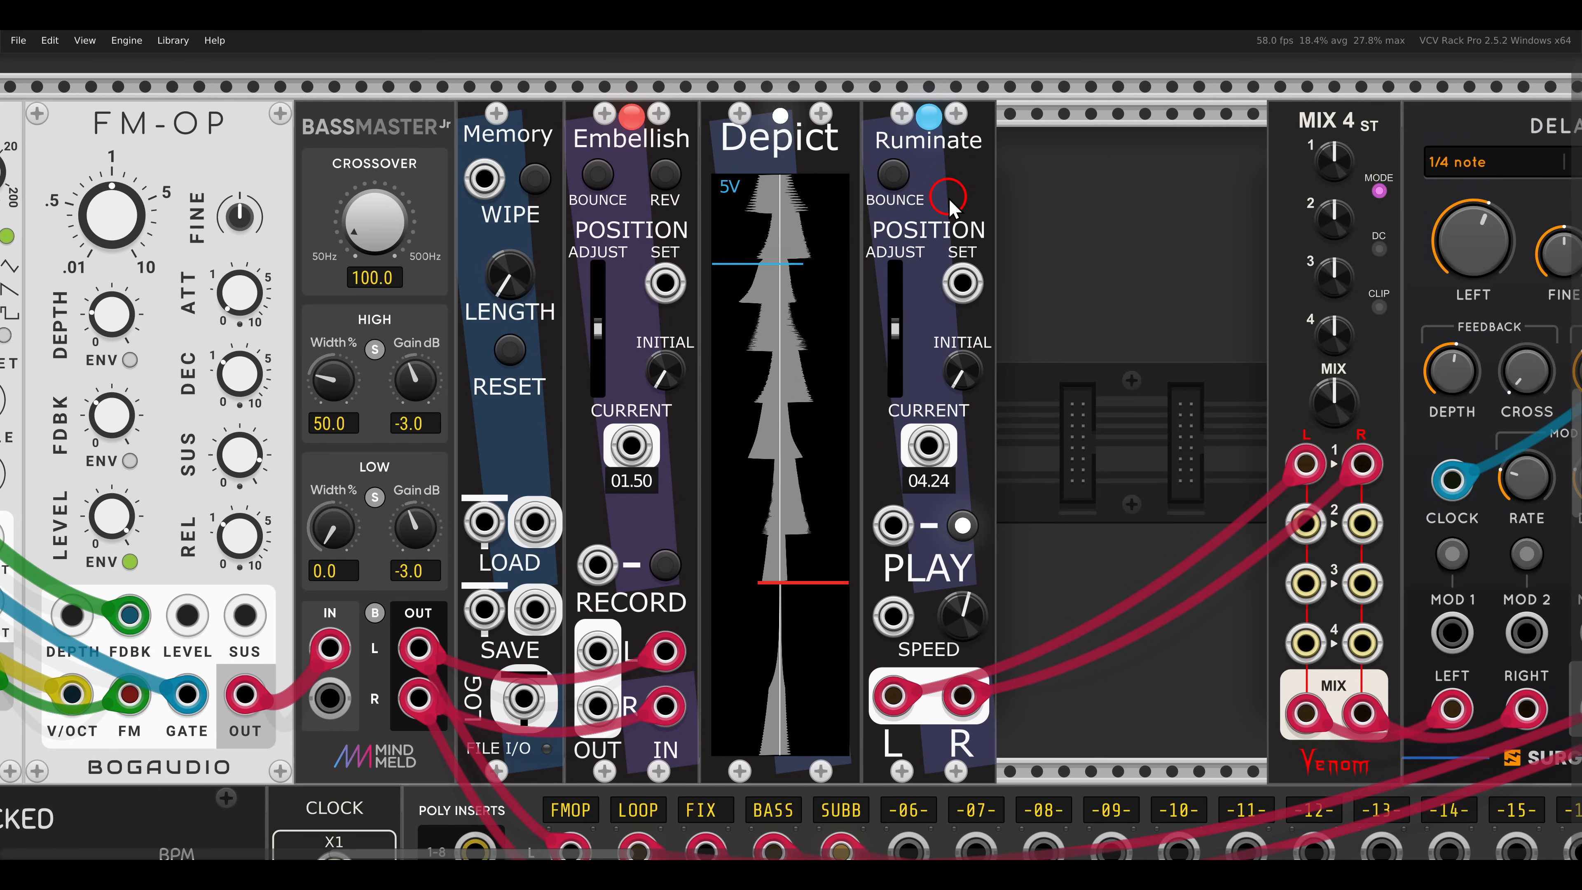
key(ctrl+d)
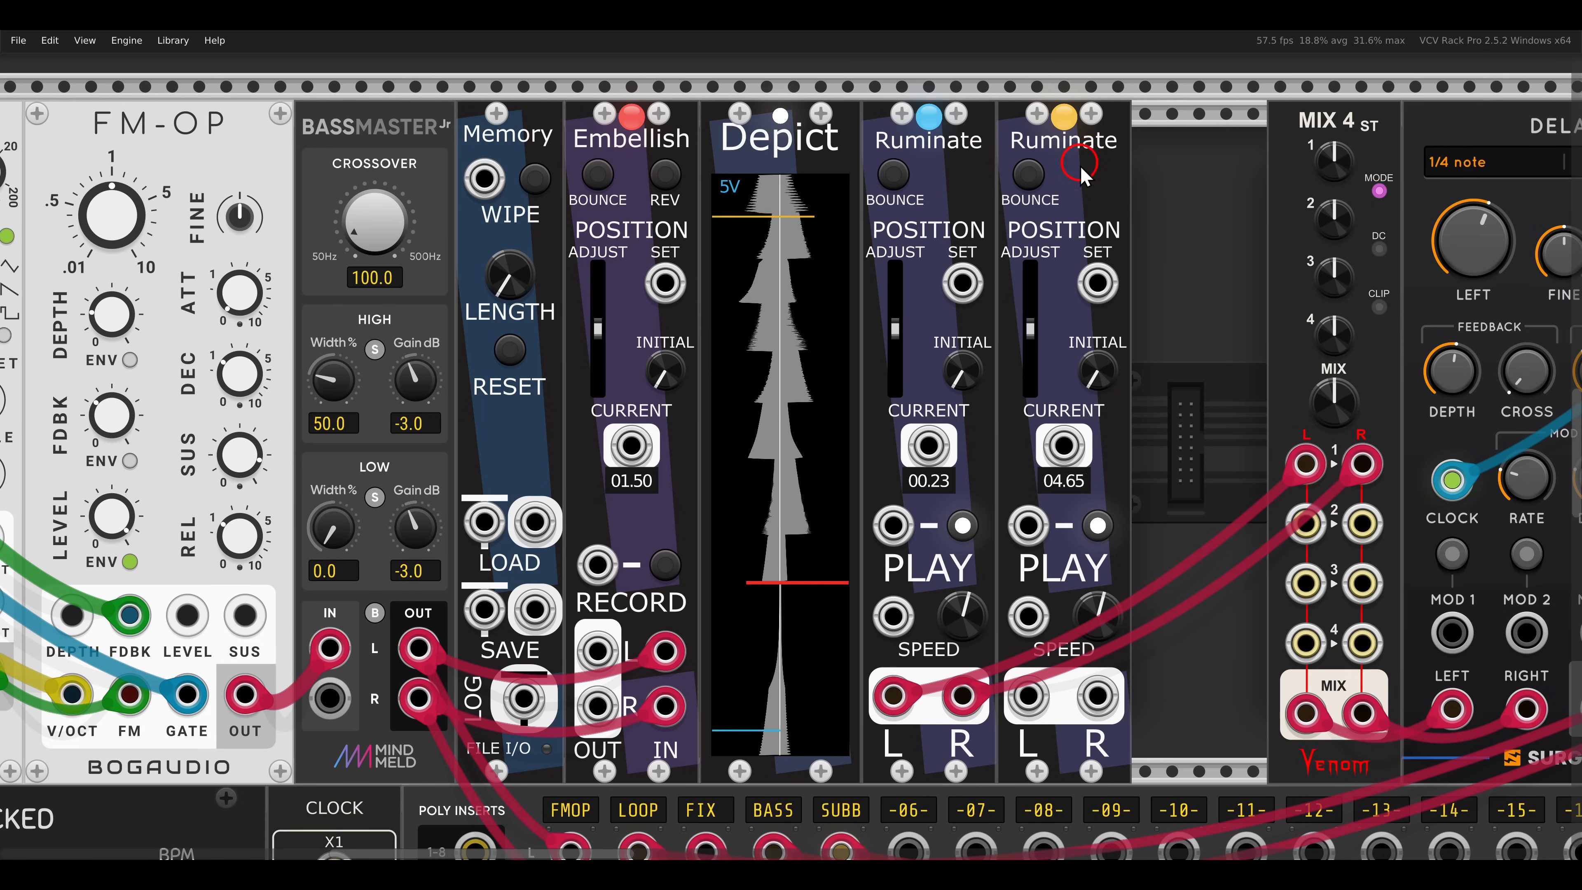
drag(1029, 696, 1098, 693)
right_click(1106, 617)
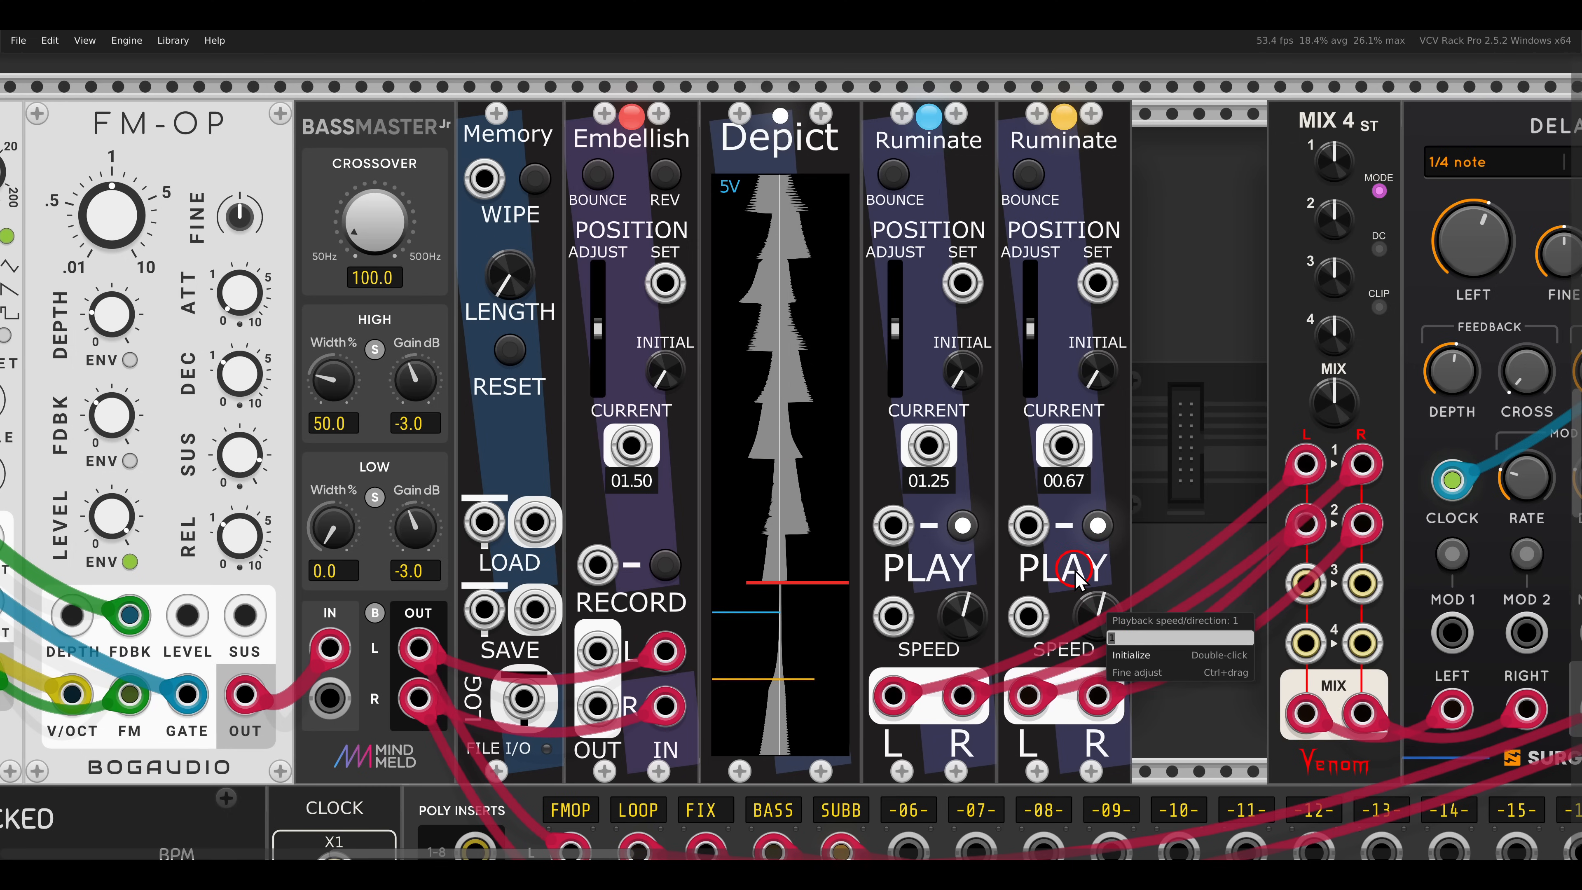
key(Return)
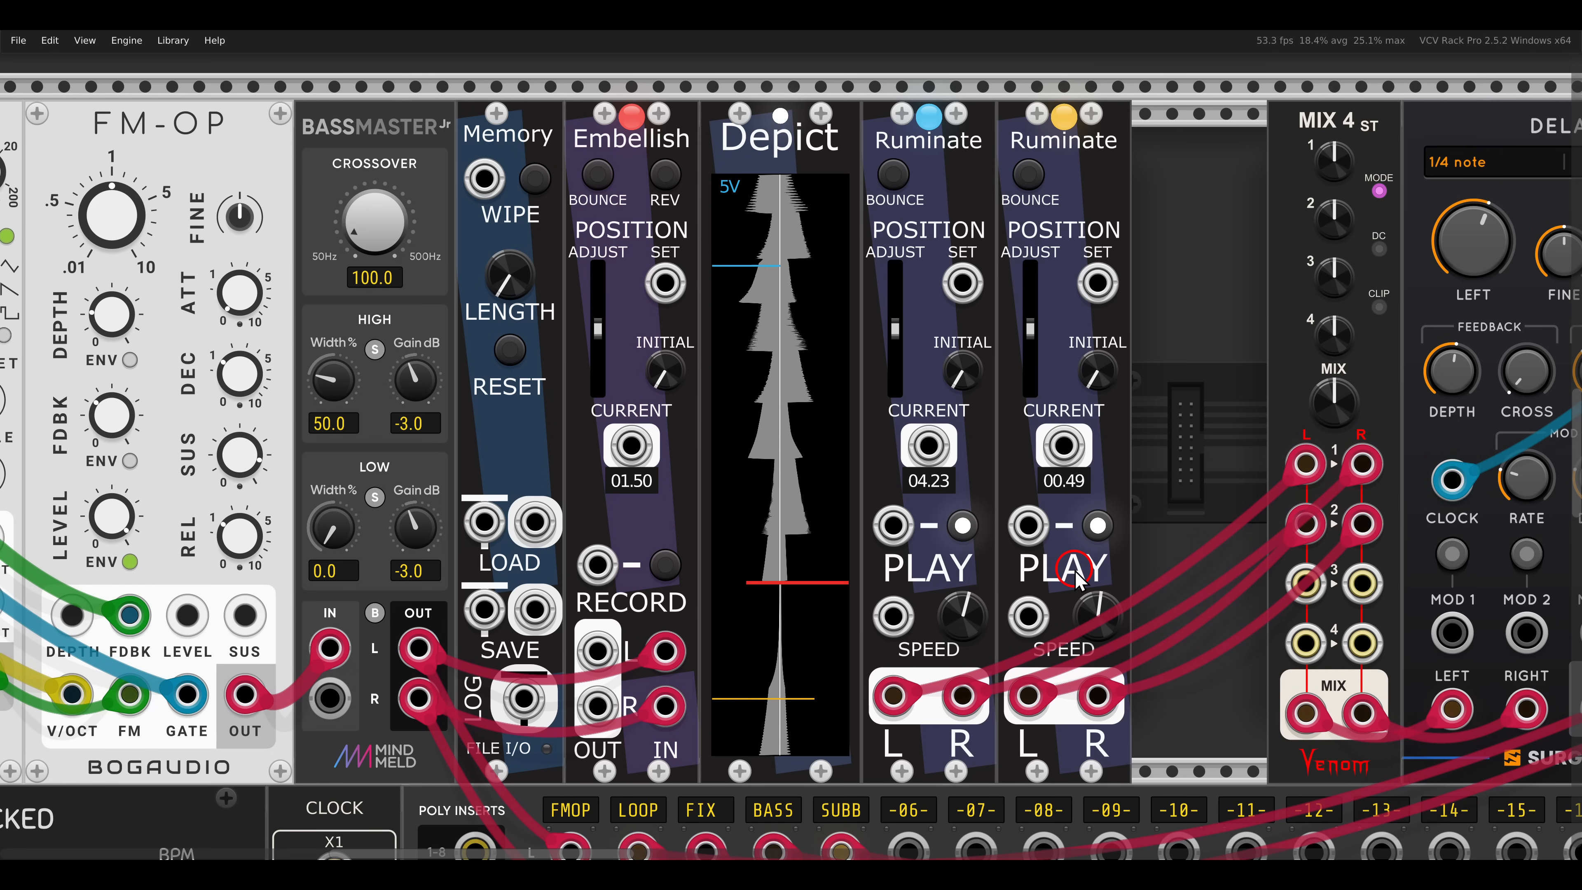
- Duplicate the second Ruminate into the third stereo channel of MIX 4, with the copy's playback speed set to -1
drag(1080, 497, 988, 497)
key(ctrl+d)
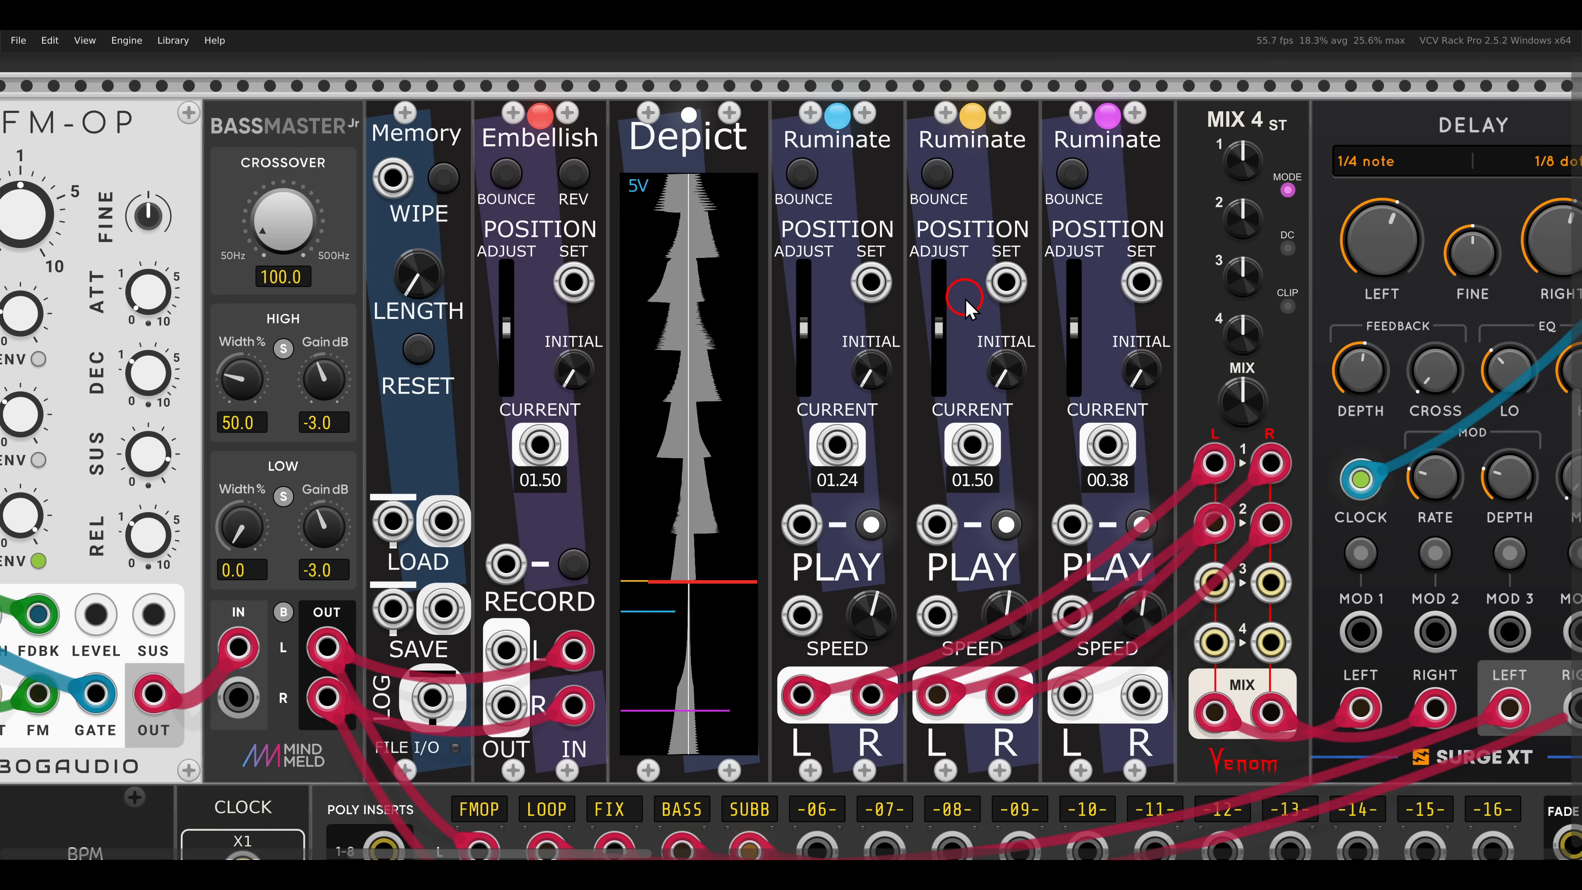
drag(1068, 699, 1220, 591)
drag(1269, 588, 1141, 695)
right_click(1133, 593)
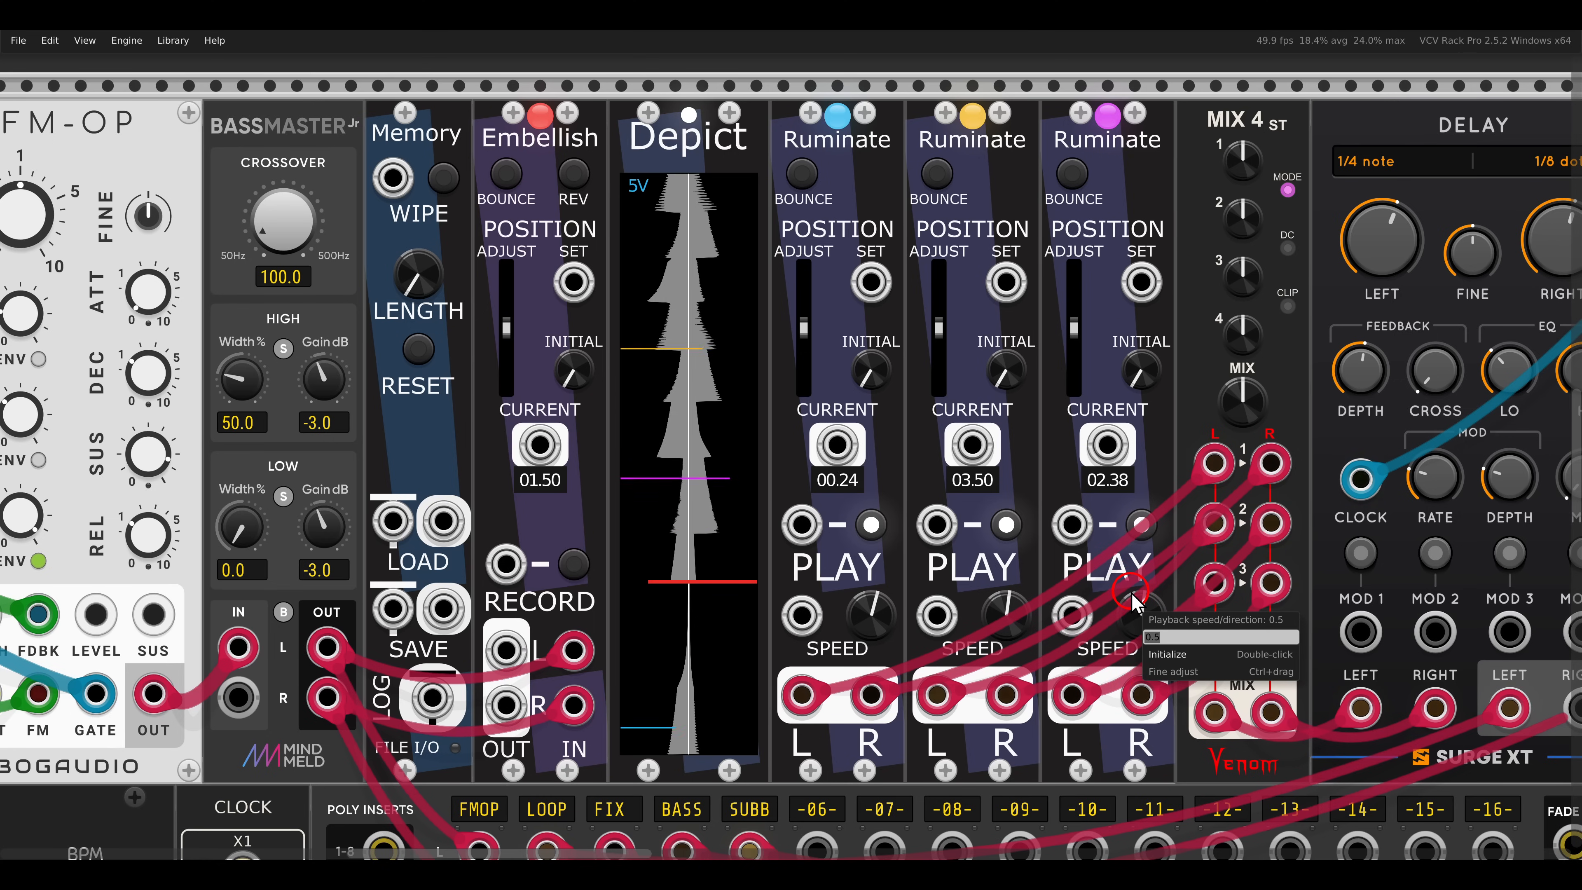
text(1)
key(Return)
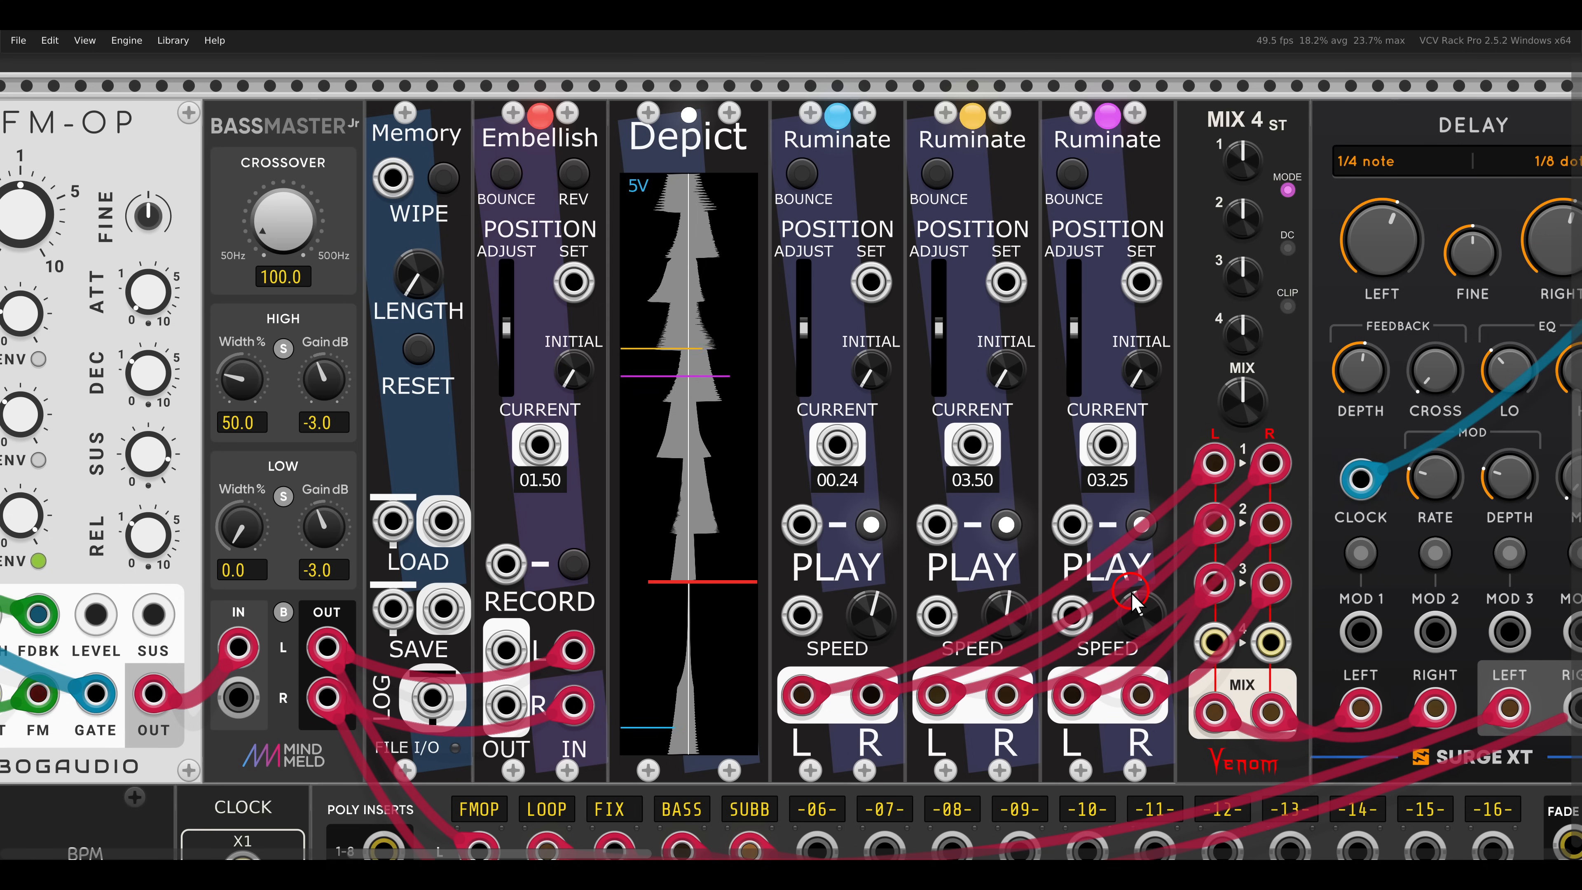
- Examine the Surge XT delay after MIX 4 and the OUROS voice feeding Embellish, Depict and Fixation
drag(1391, 537, 1233, 537)
drag(1407, 498, 1378, 368)
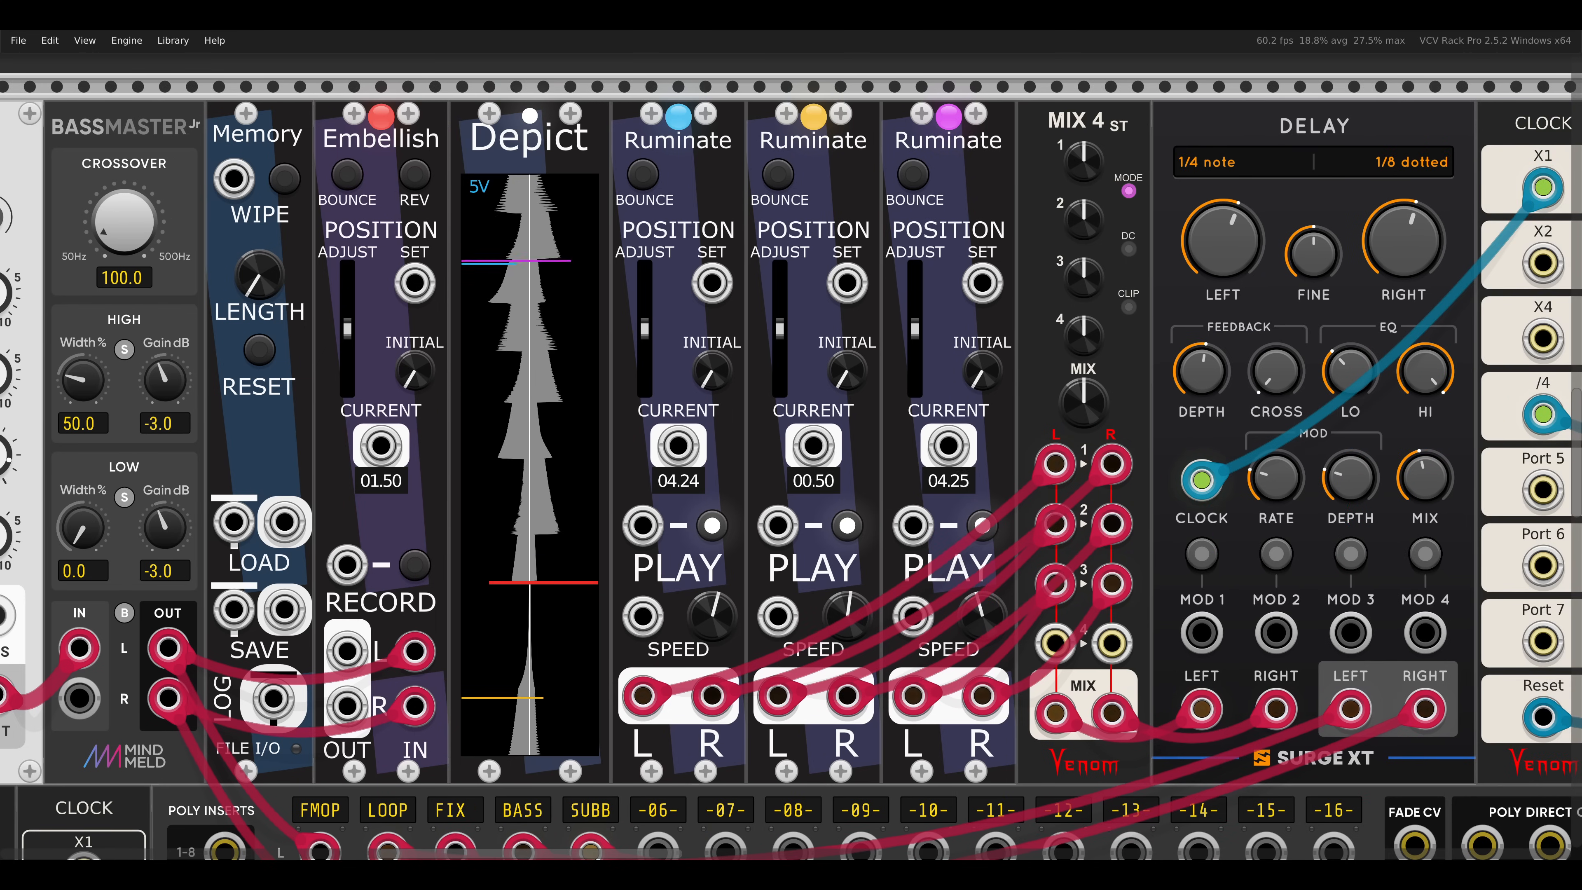
scroll(909, 453, down, 1)
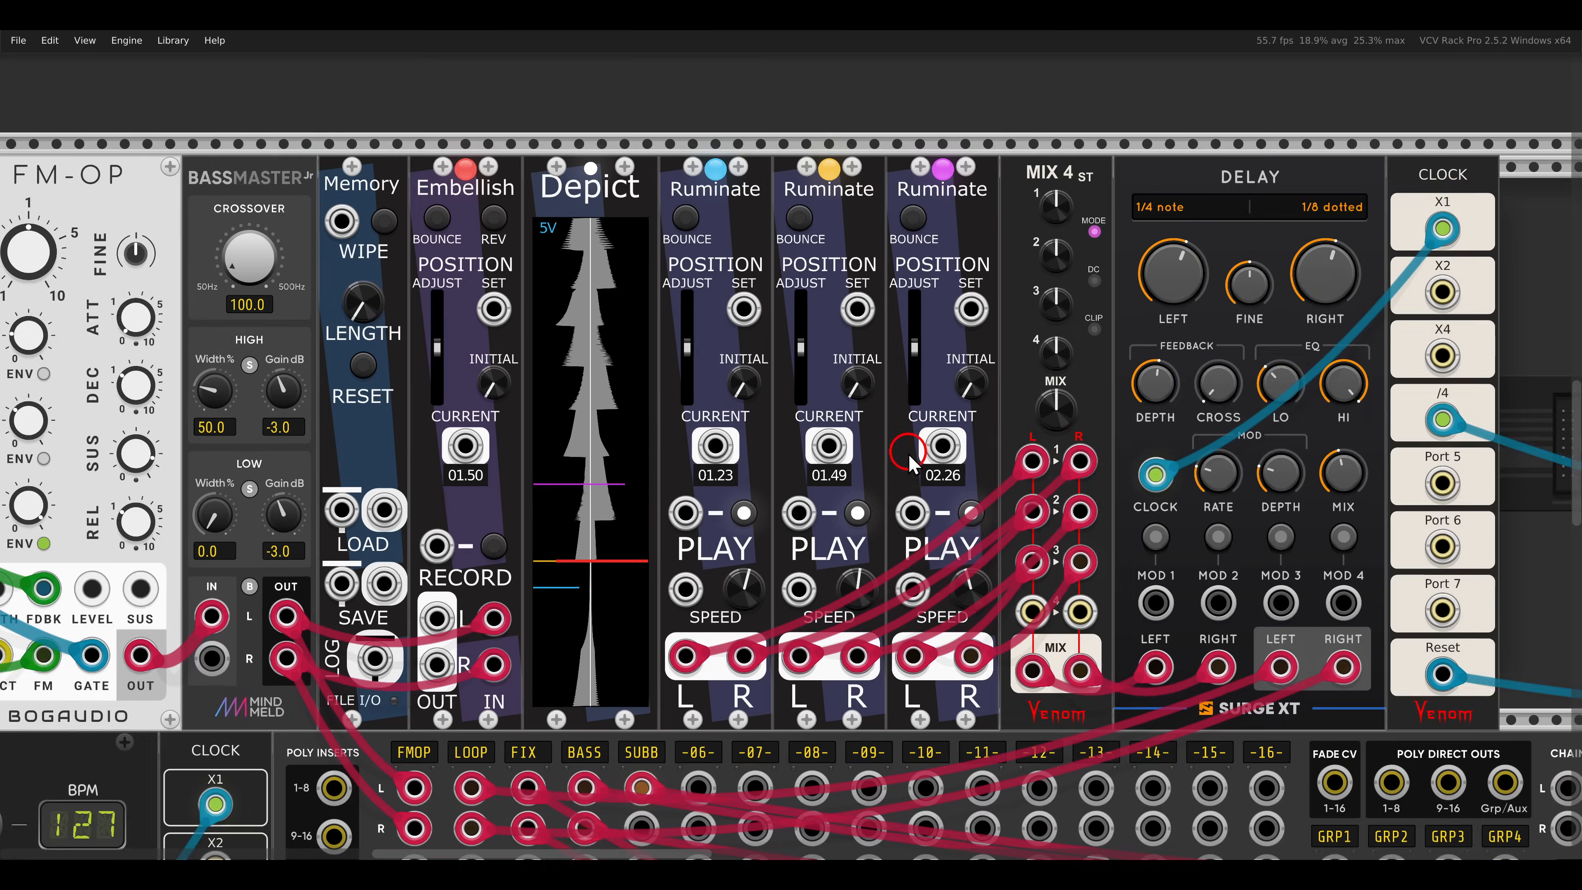
drag(892, 455, 970, 453)
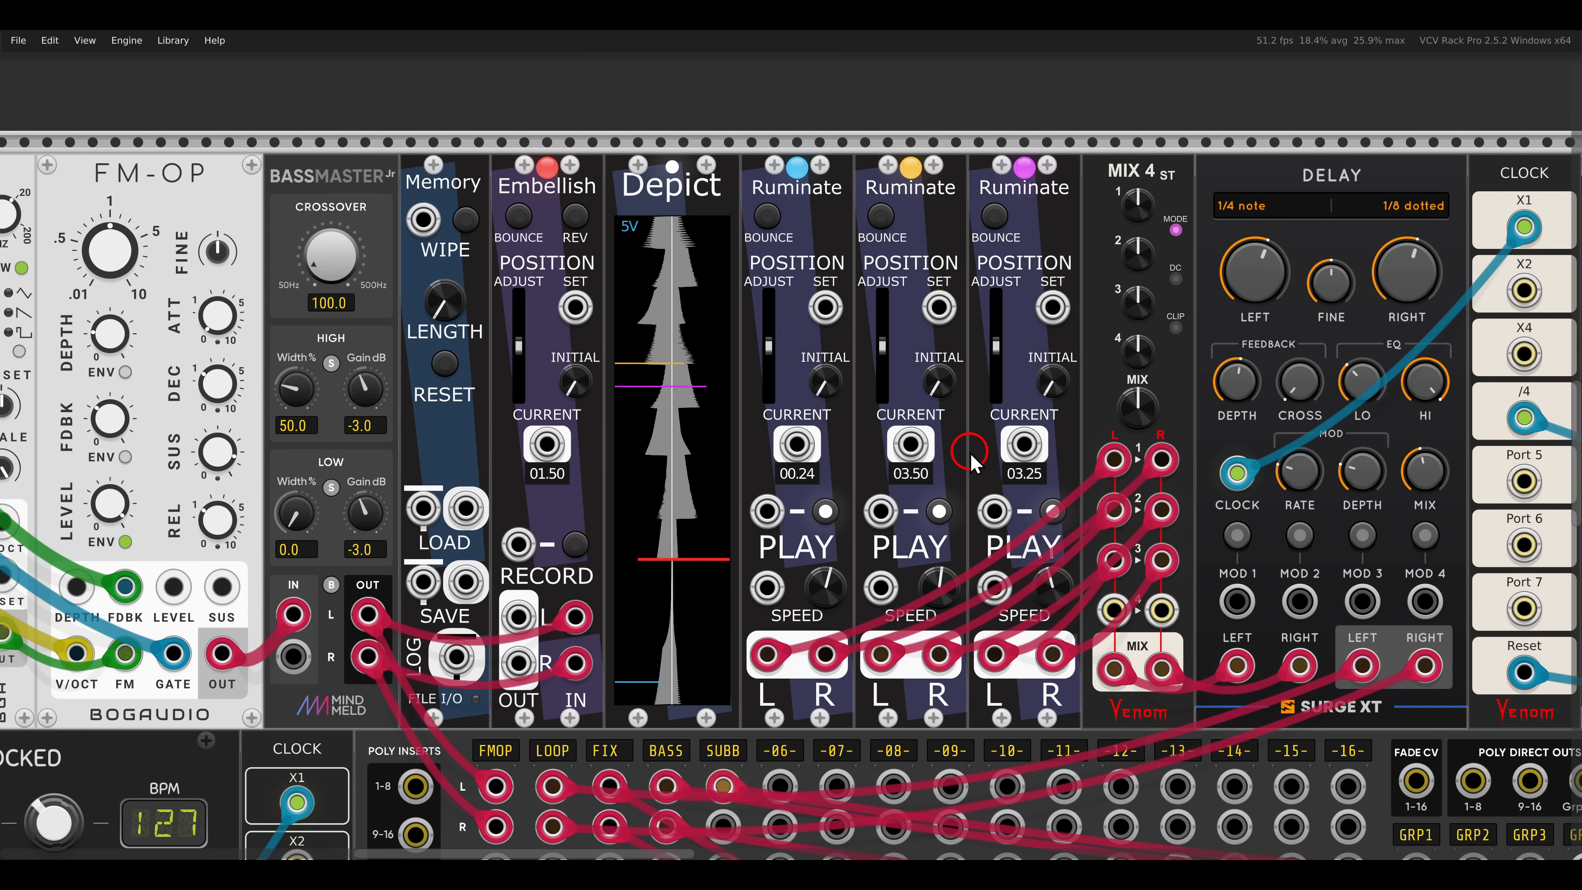
scroll(737, 482, down, 5)
scroll(727, 505, down, 4)
drag(649, 599, 891, 293)
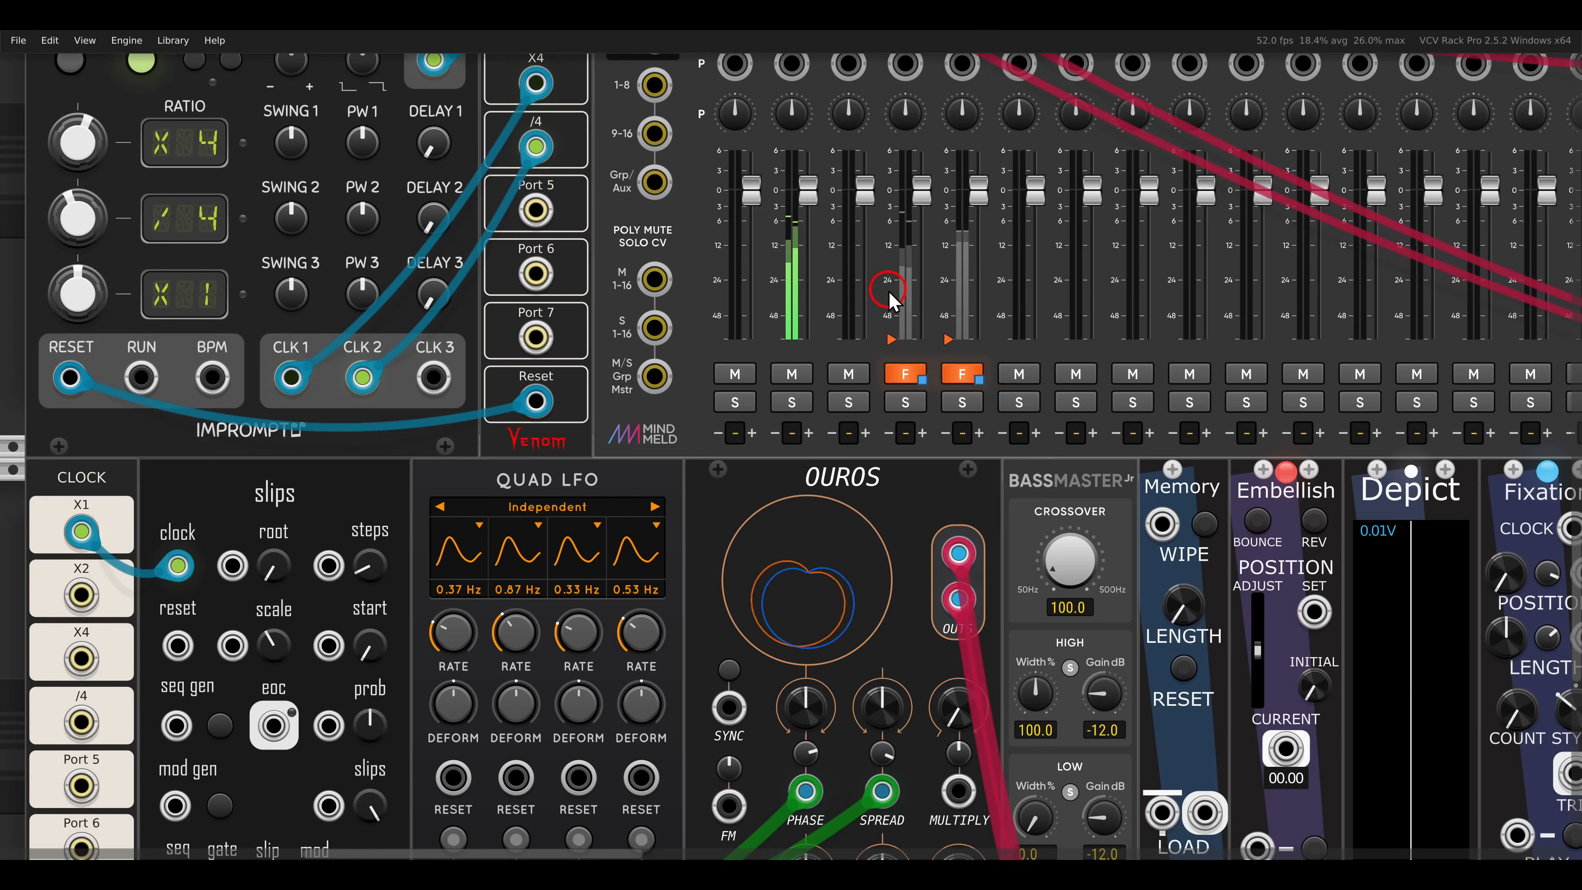
drag(1020, 502, 938, 327)
scroll(974, 400, down, 1)
drag(1051, 405, 1026, 369)
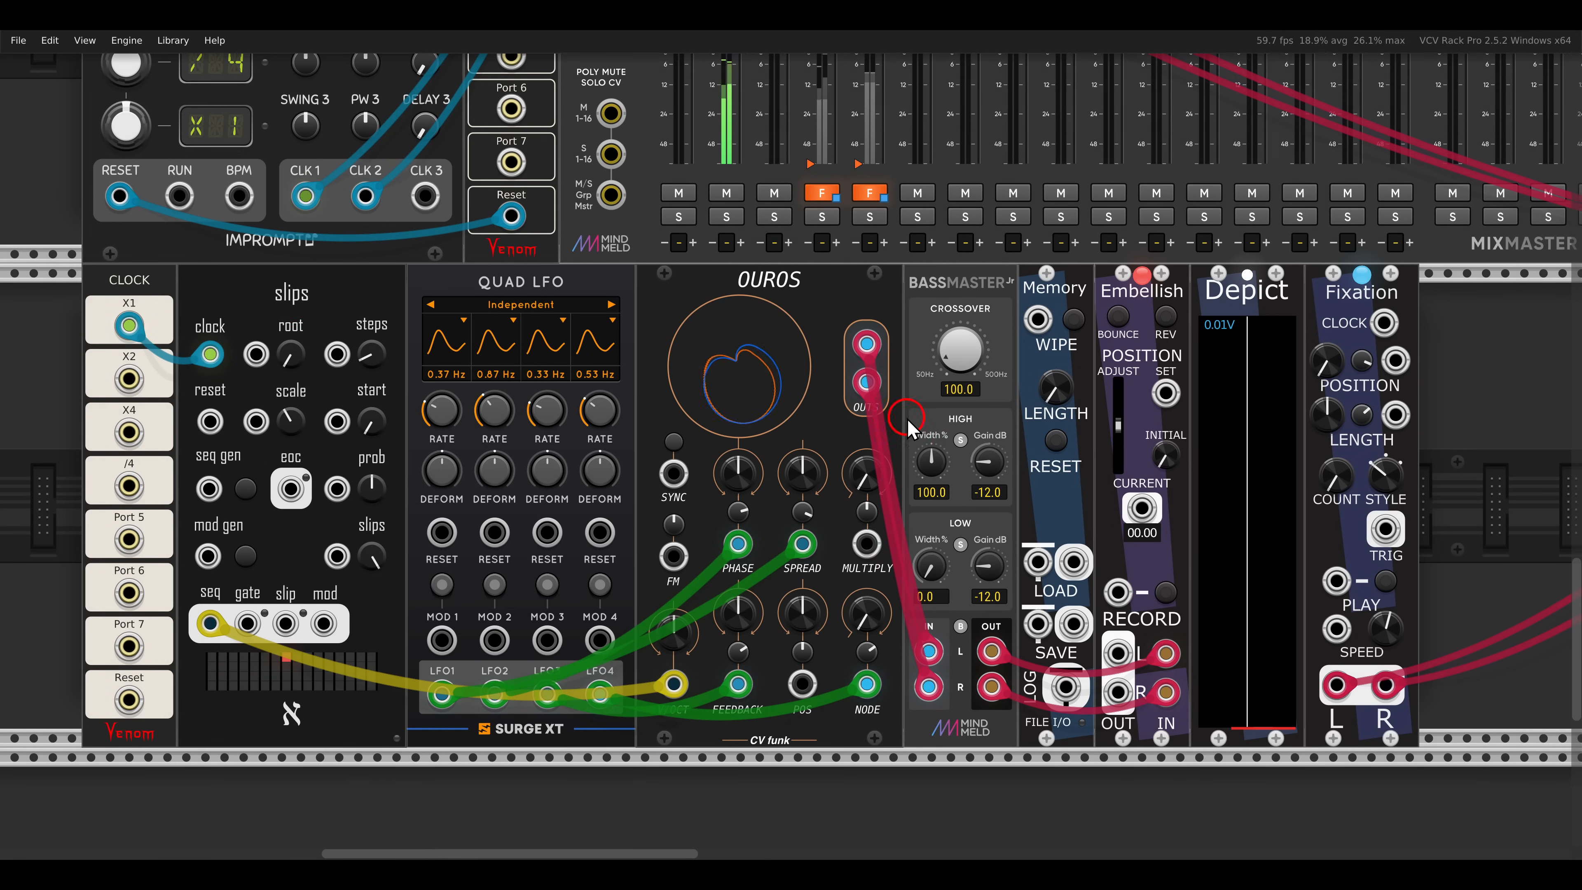
- Start recording the OUROS voice with Embellish
drag(927, 420, 829, 386)
scroll(829, 395, up, 3)
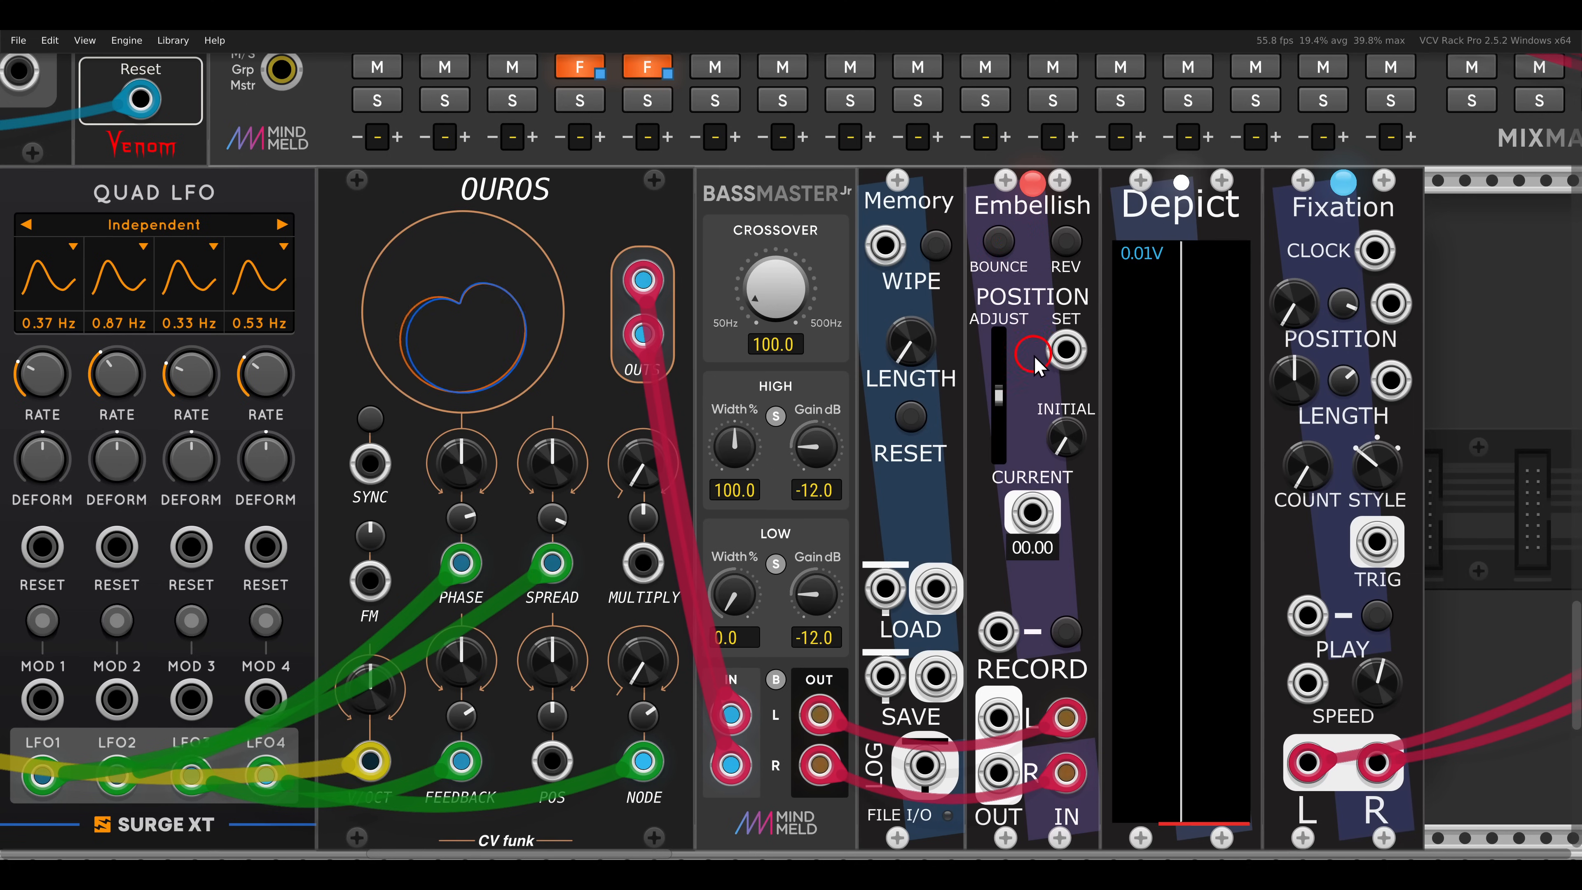
drag(1034, 356, 1021, 305)
click(1055, 579)
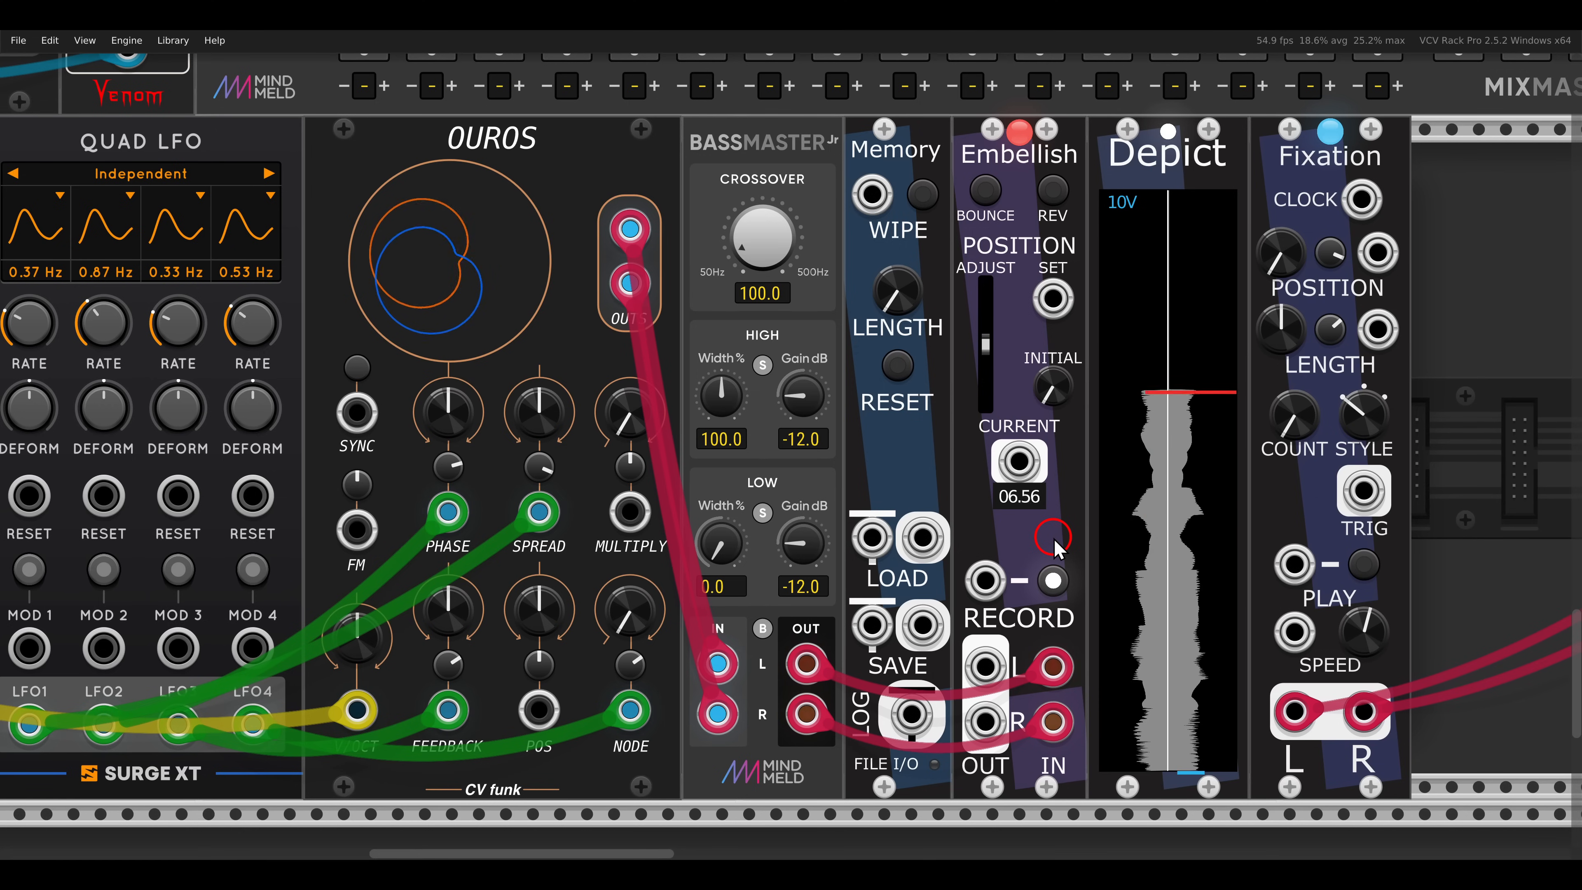
drag(1056, 547, 817, 518)
drag(1205, 408, 1176, 412)
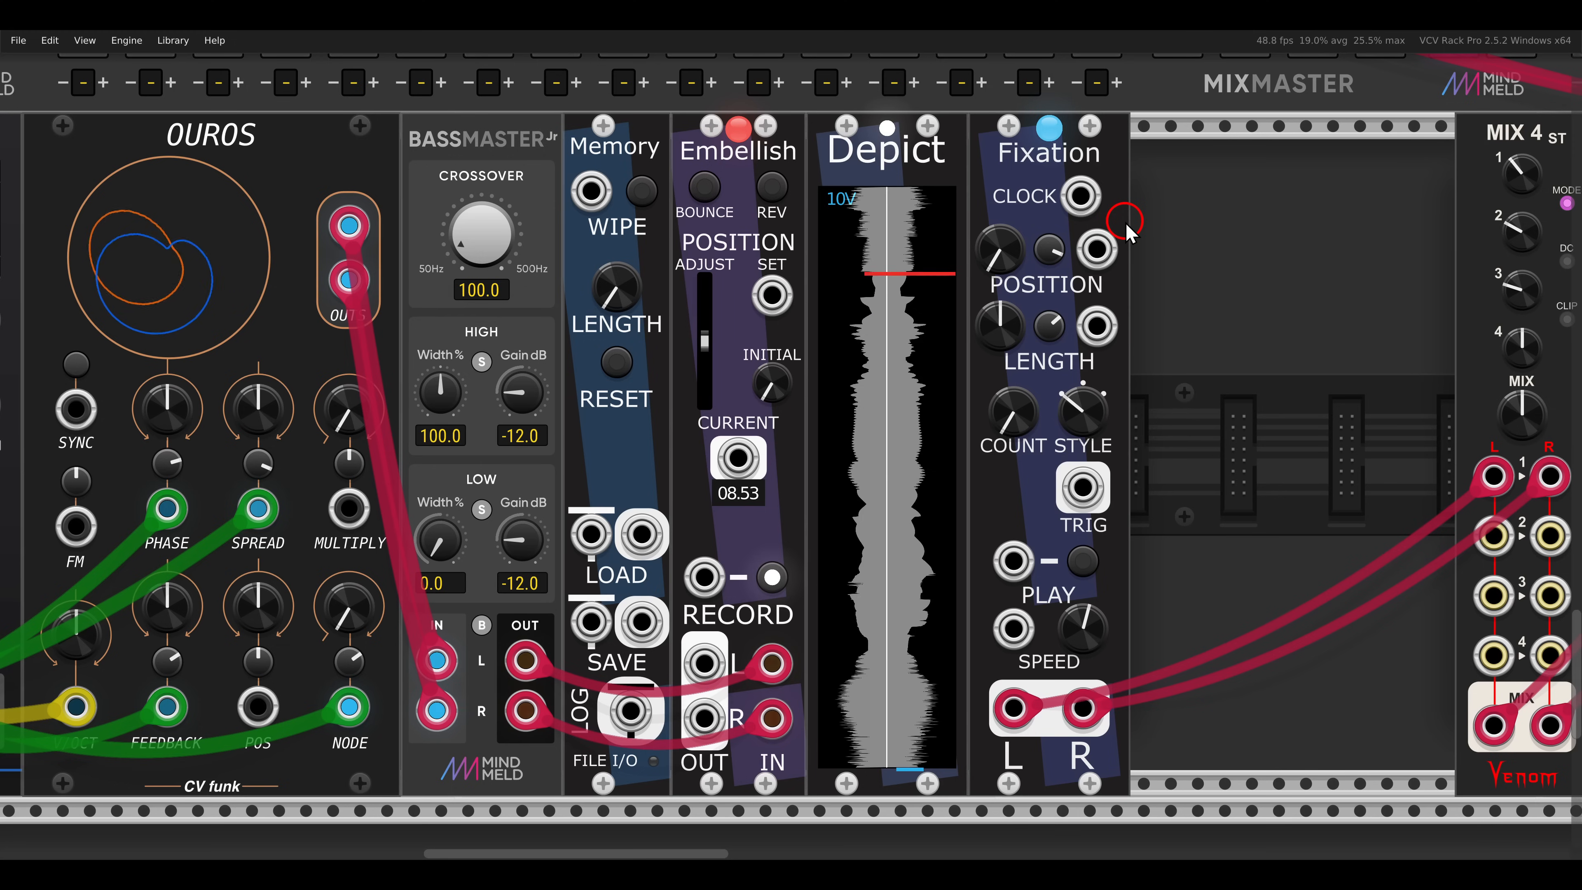
- Start playback on Fixation with the middle play style and raise its POSITION and LENGTH settings
mouse_move(1091, 420)
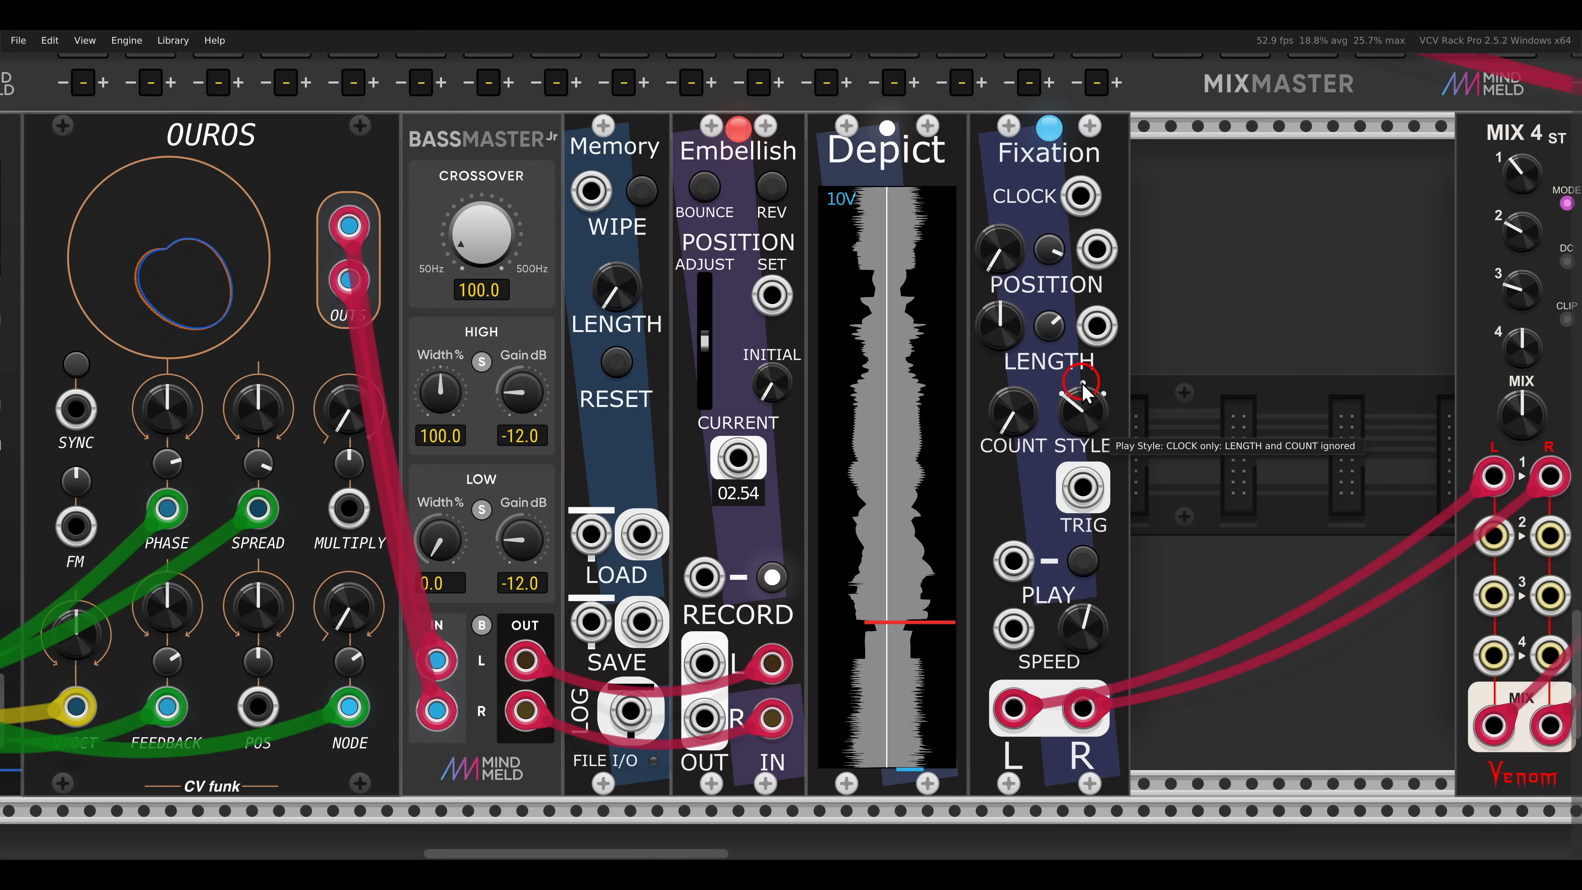
drag(1083, 373, 1085, 359)
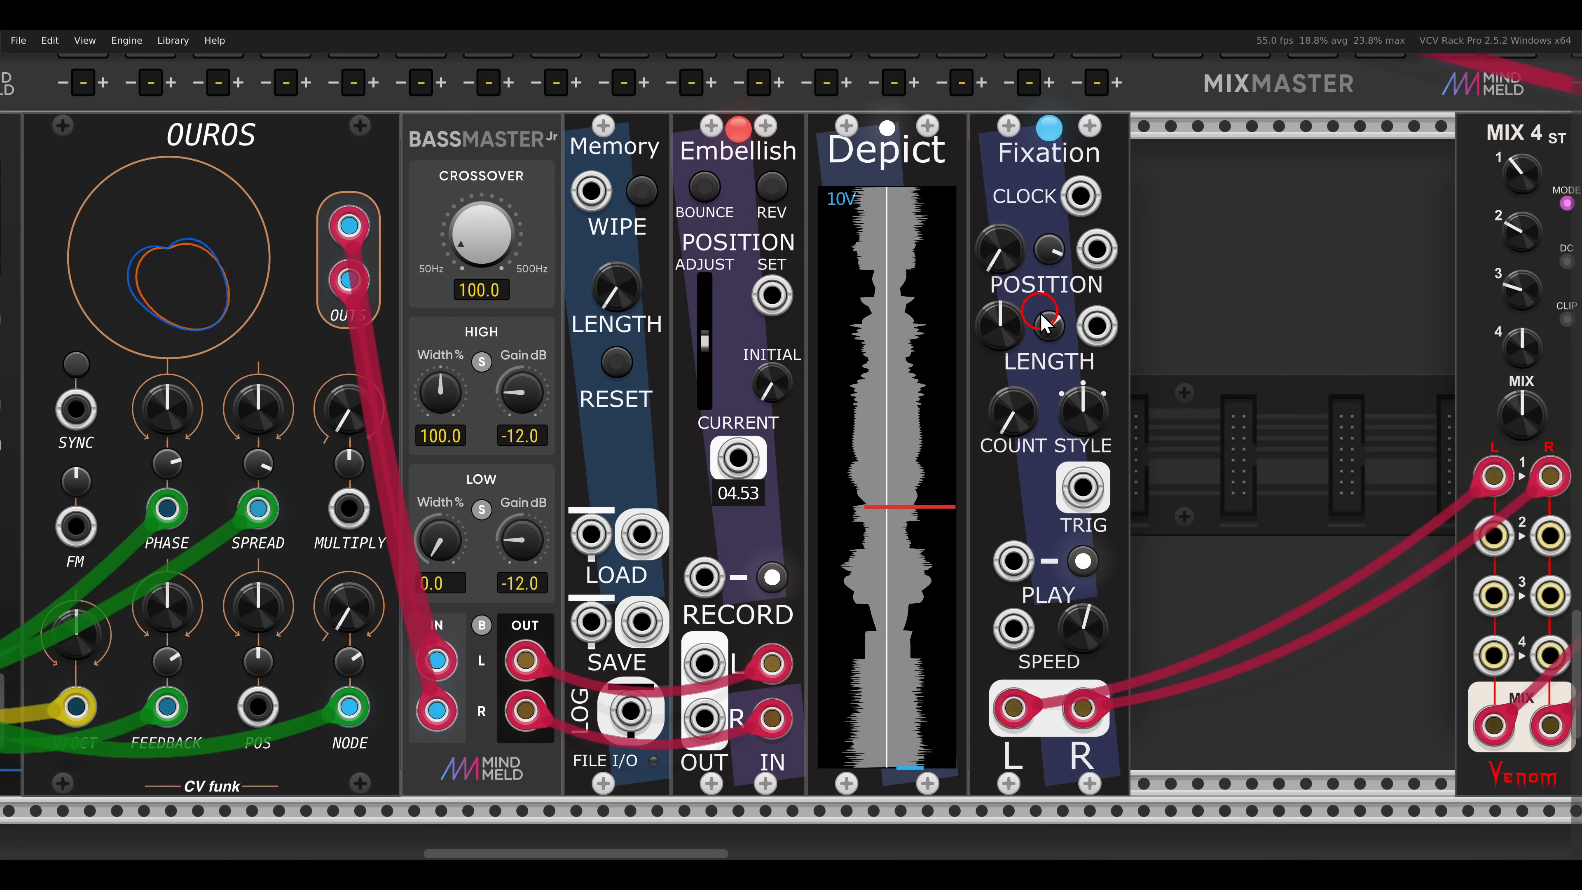
mouse_move(1022, 328)
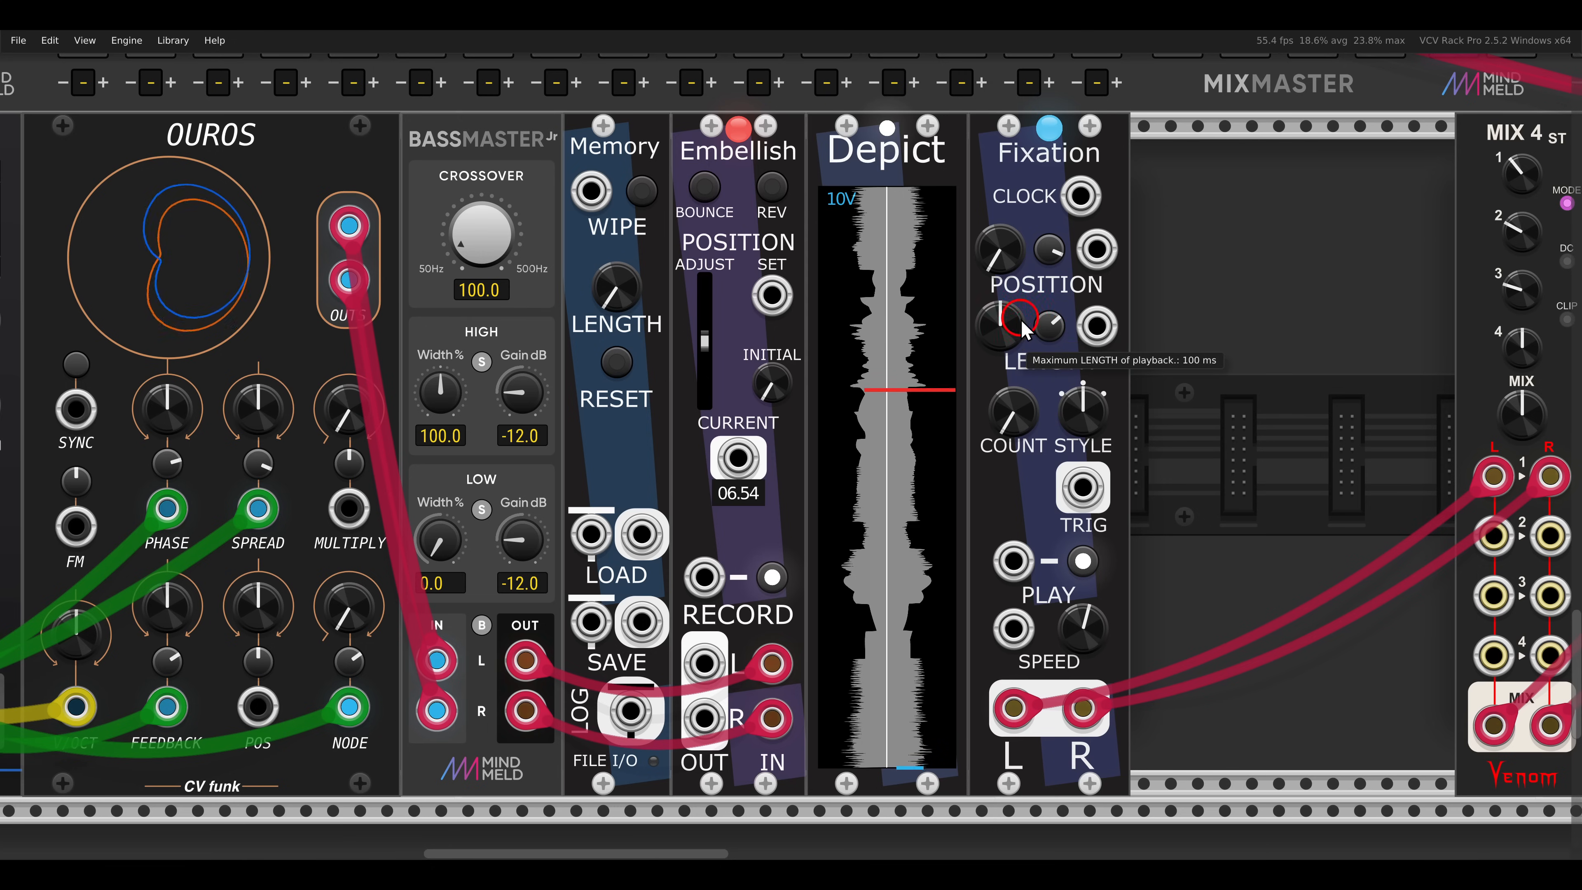
drag(1000, 267, 998, 205)
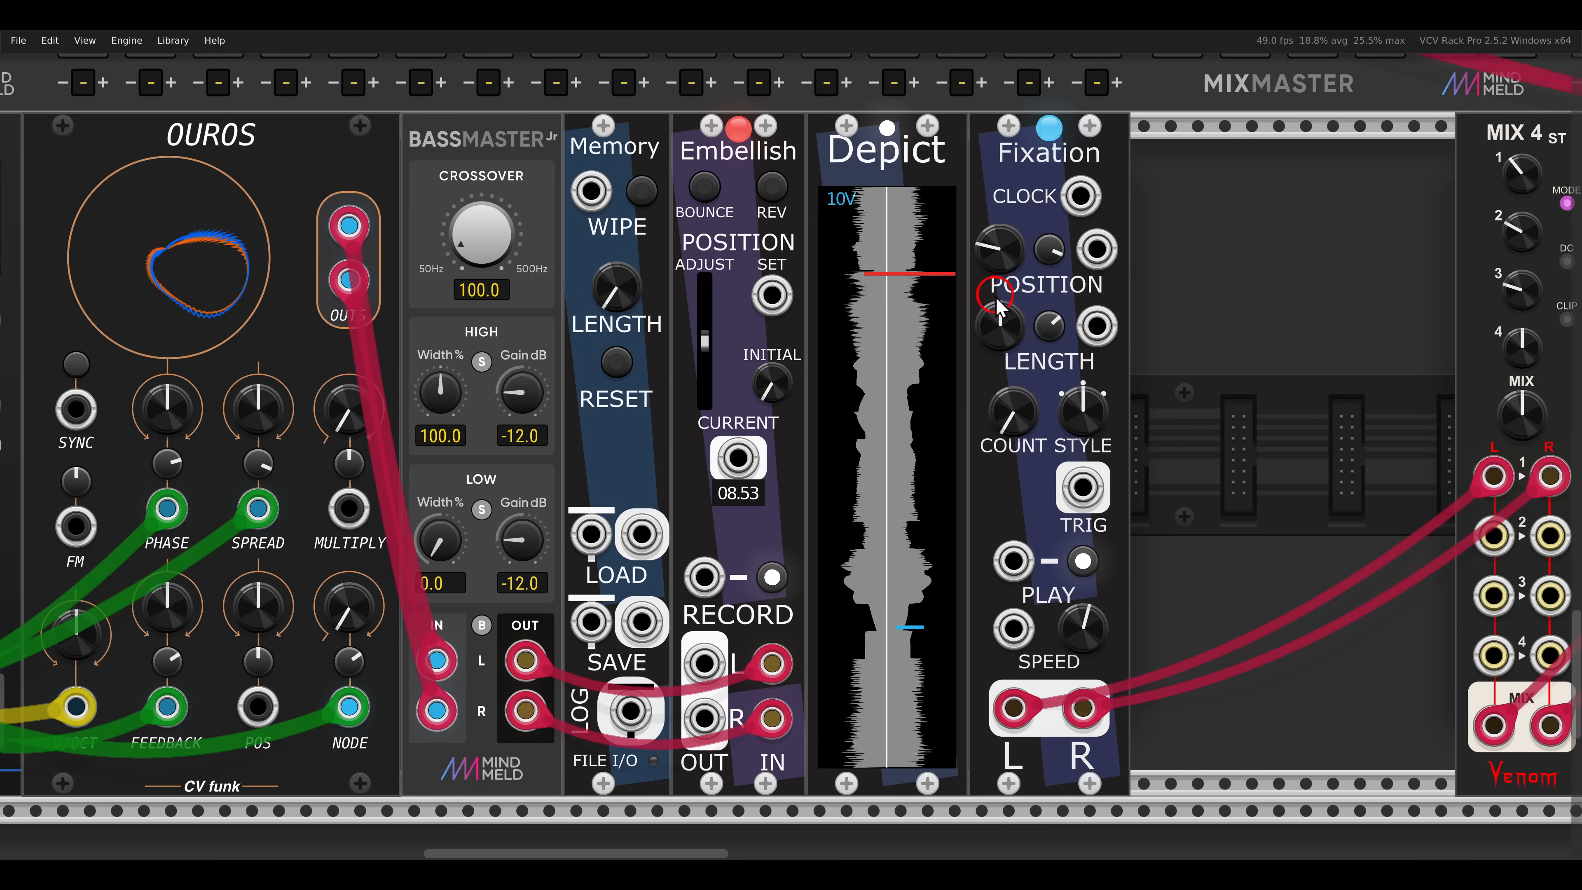
mouse_move(997, 303)
mouse_down()
mouse_move(997, 335)
mouse_move(991, 231)
mouse_move(1009, 426)
mouse_move(987, 299)
mouse_move(1003, 246)
mouse_up()
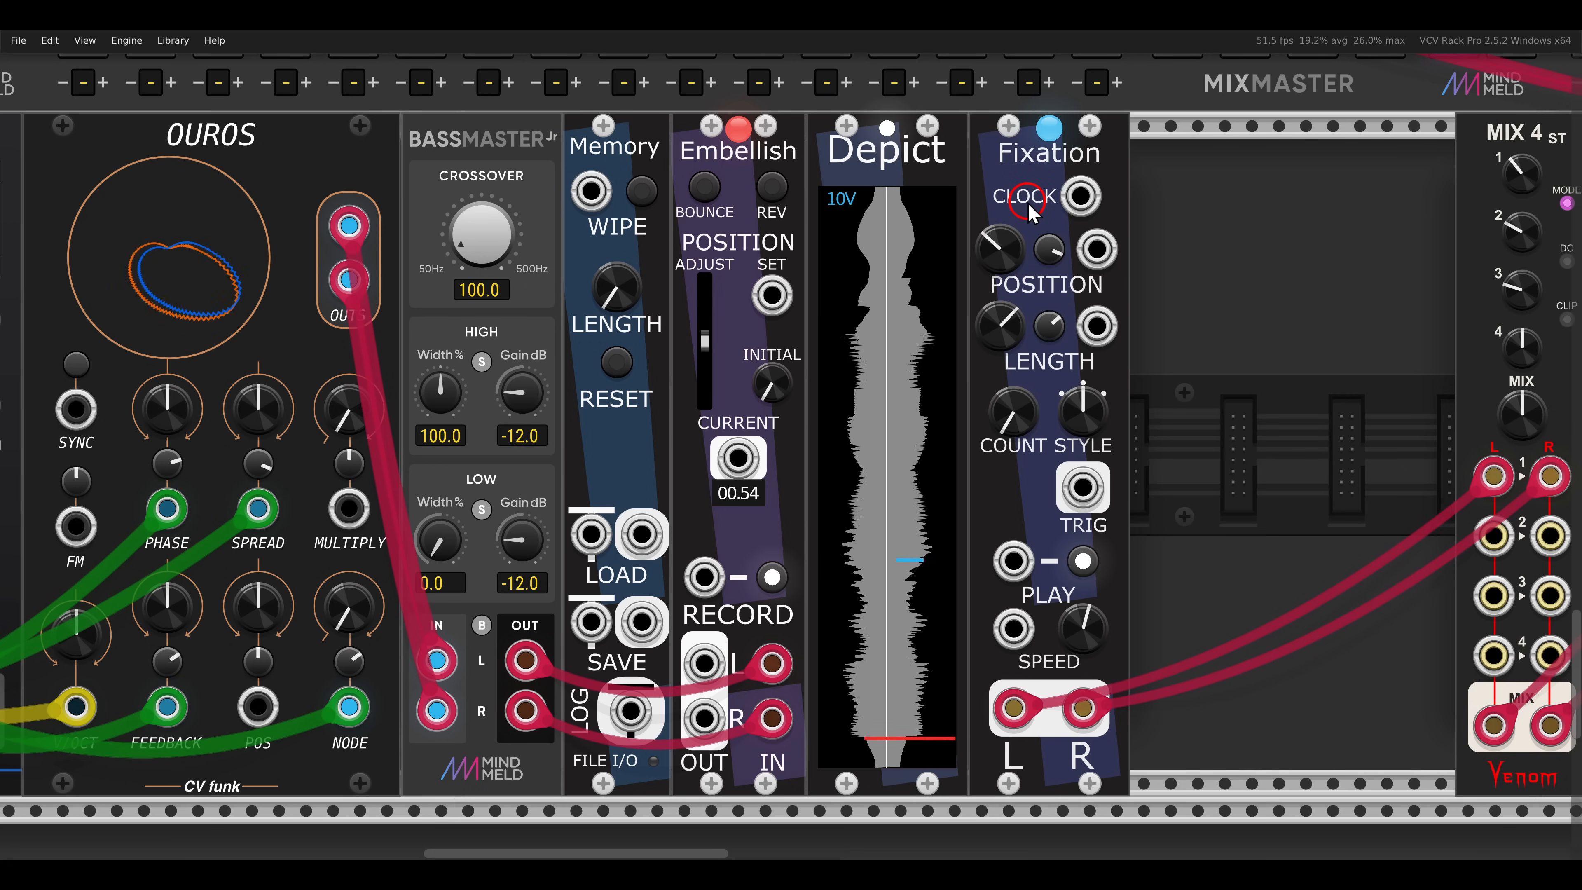
- Duplicate Fixation into the second stereo channel of MIX 4, with the copy's playback speed set to 0.5
key(ctrl+d)
drag(1218, 503, 1025, 496)
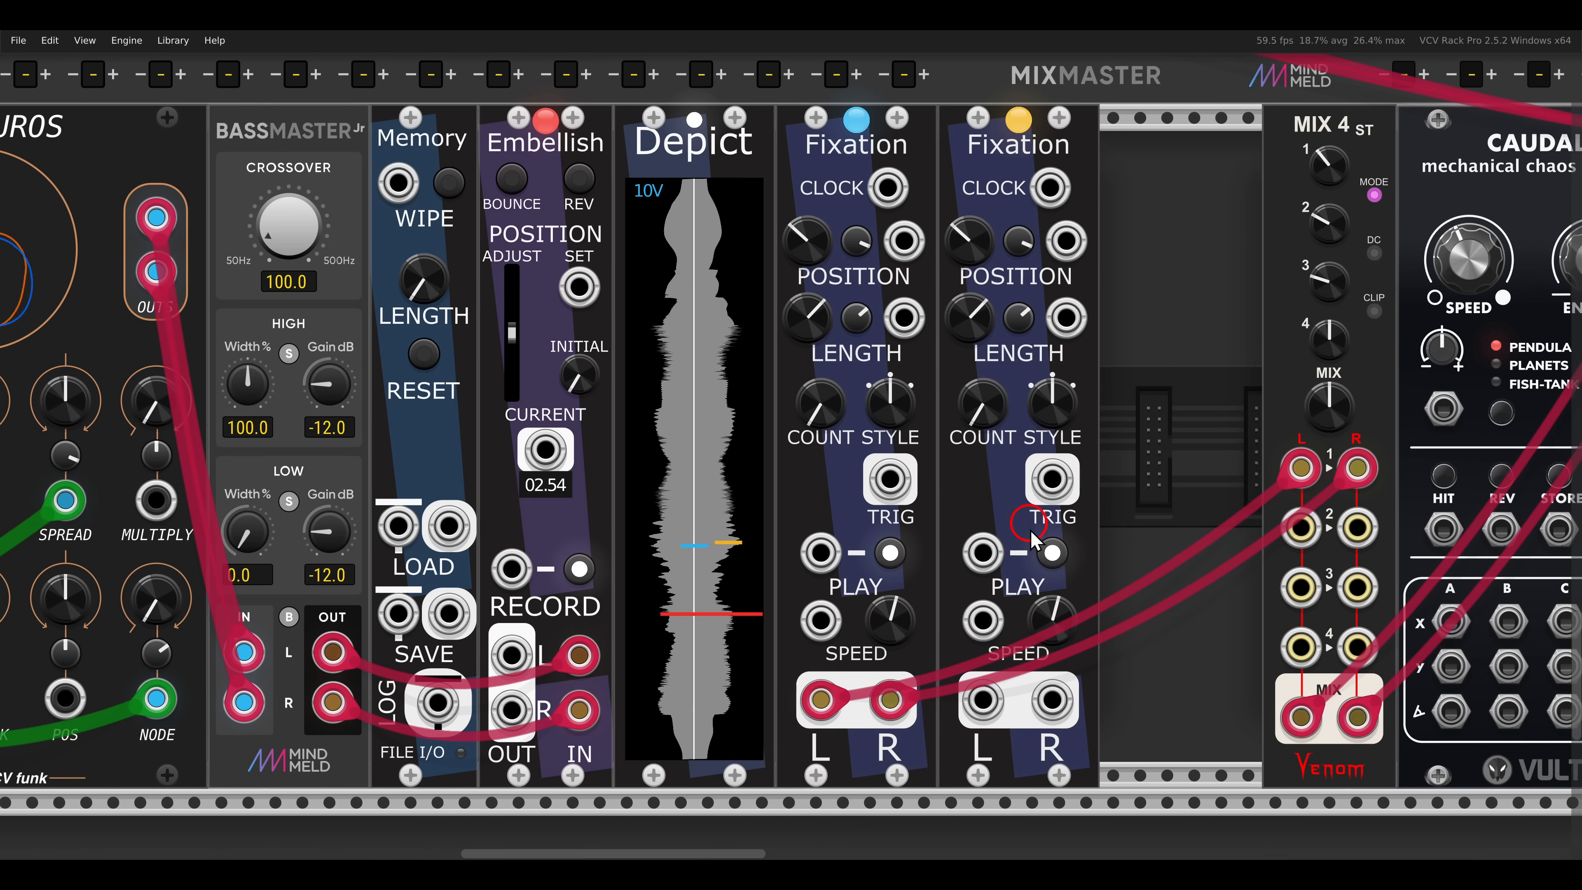
drag(984, 701, 1301, 526)
drag(1051, 700, 1357, 526)
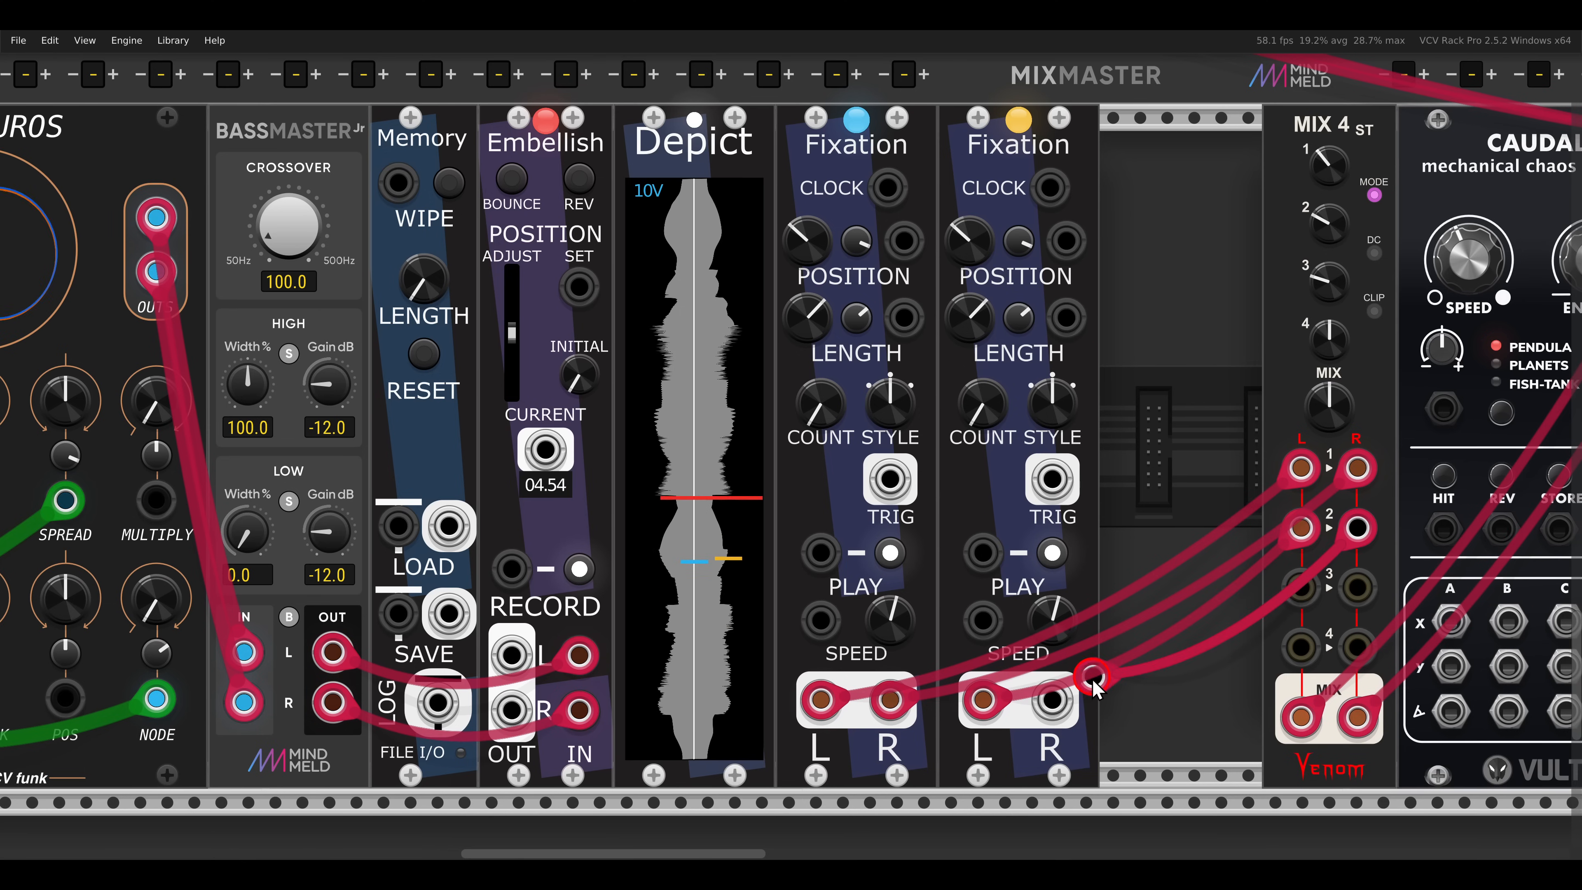
right_click(1060, 625)
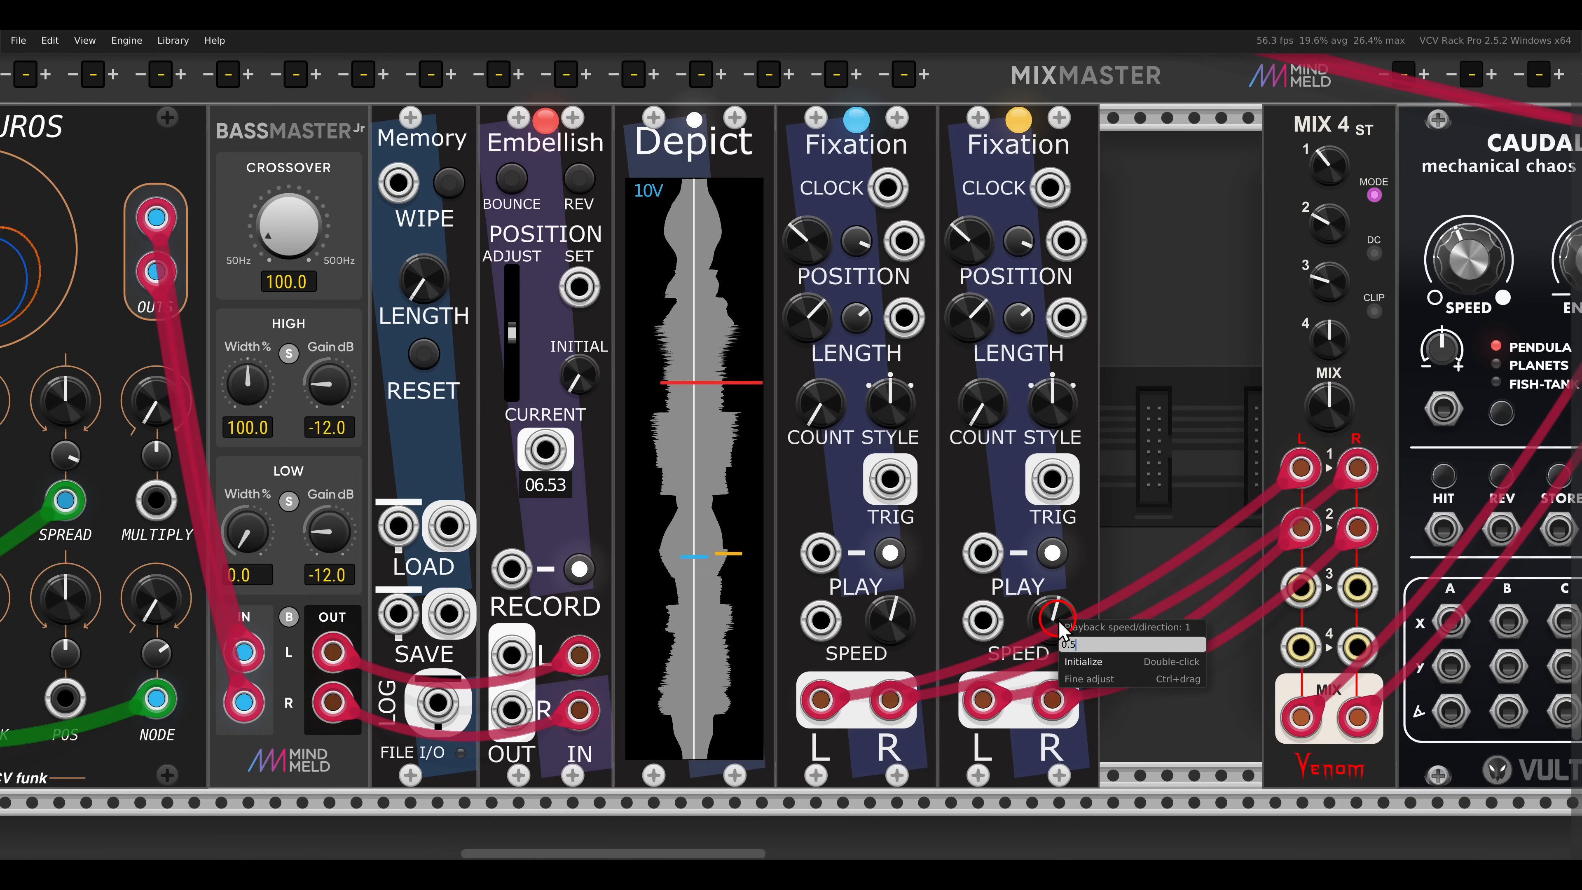
key(Return)
- Duplicate the second Fixation into the third stereo channel of MIX 4, with the copy's playback speed set to -0.5
key(ctrl+d)
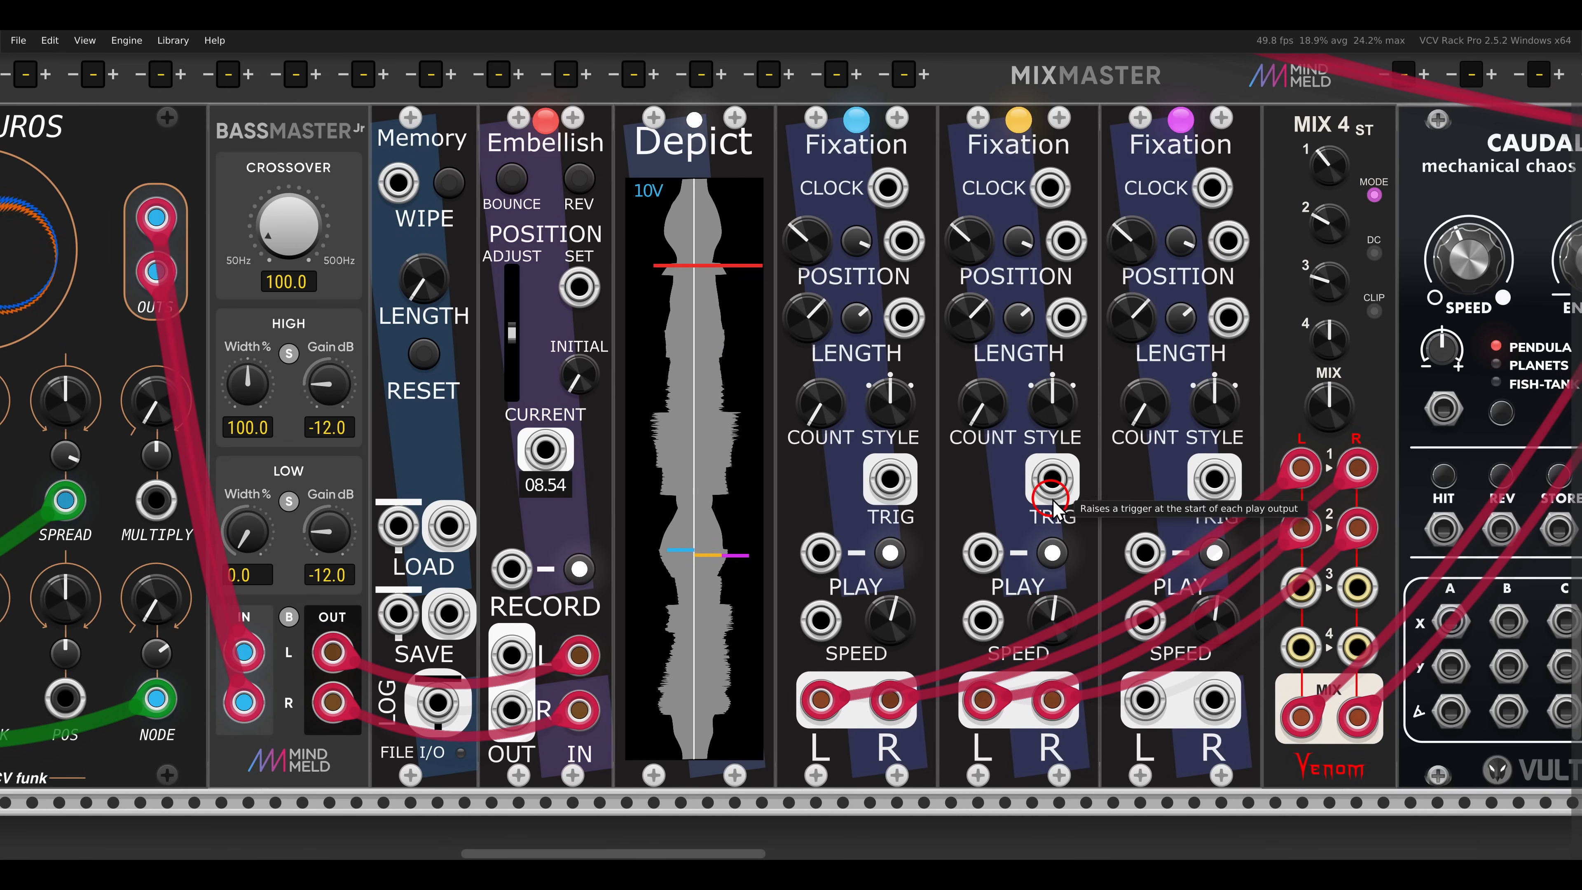
drag(1144, 699, 1217, 700)
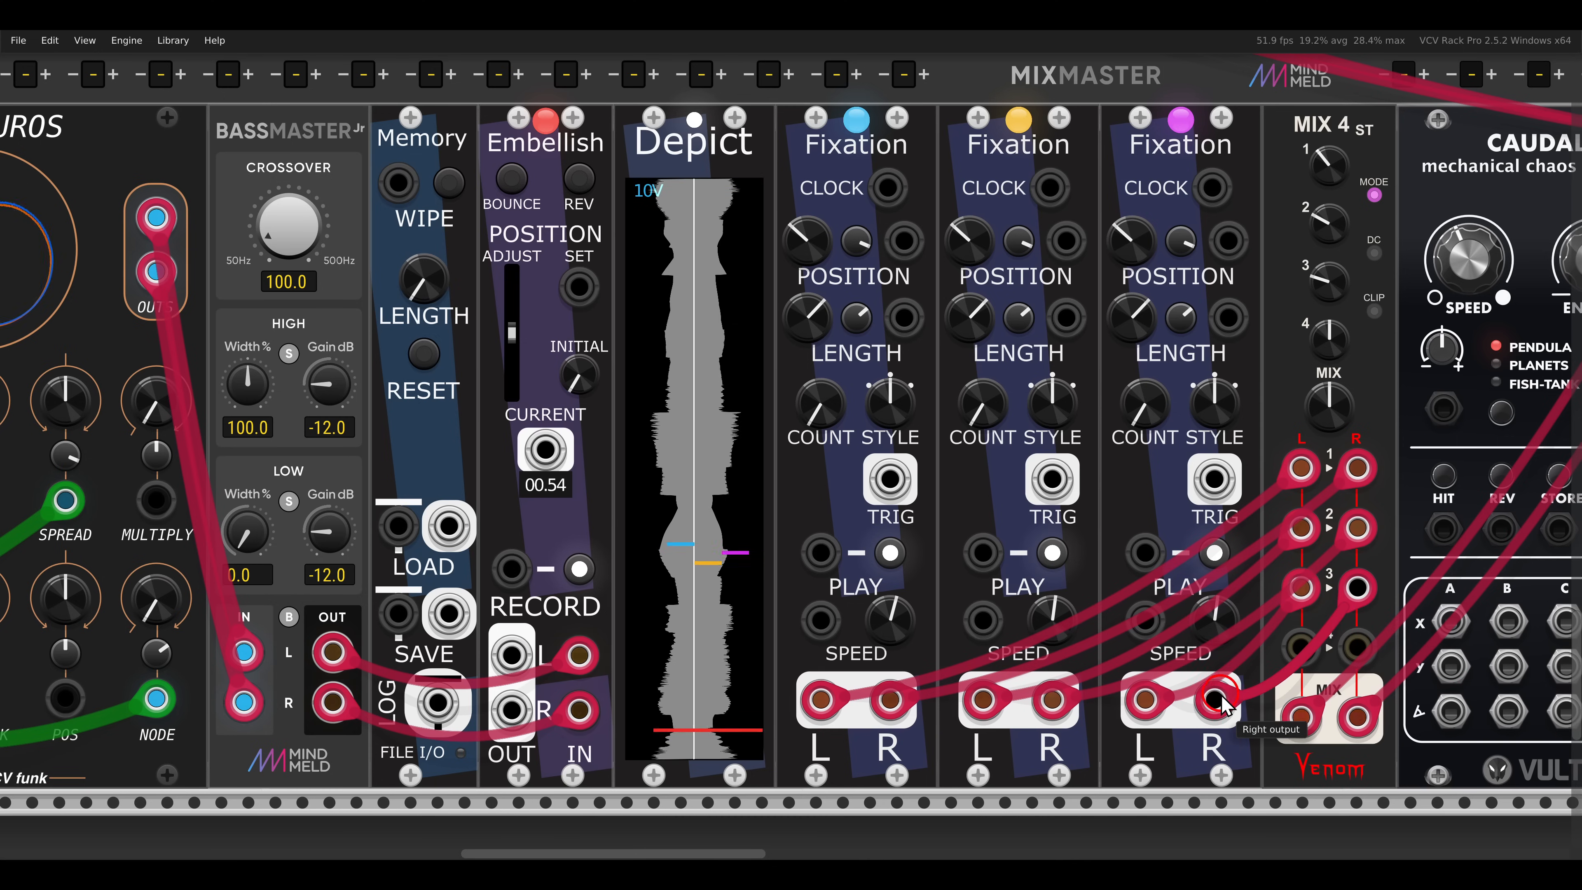
right_click(1217, 617)
text(-0.5)
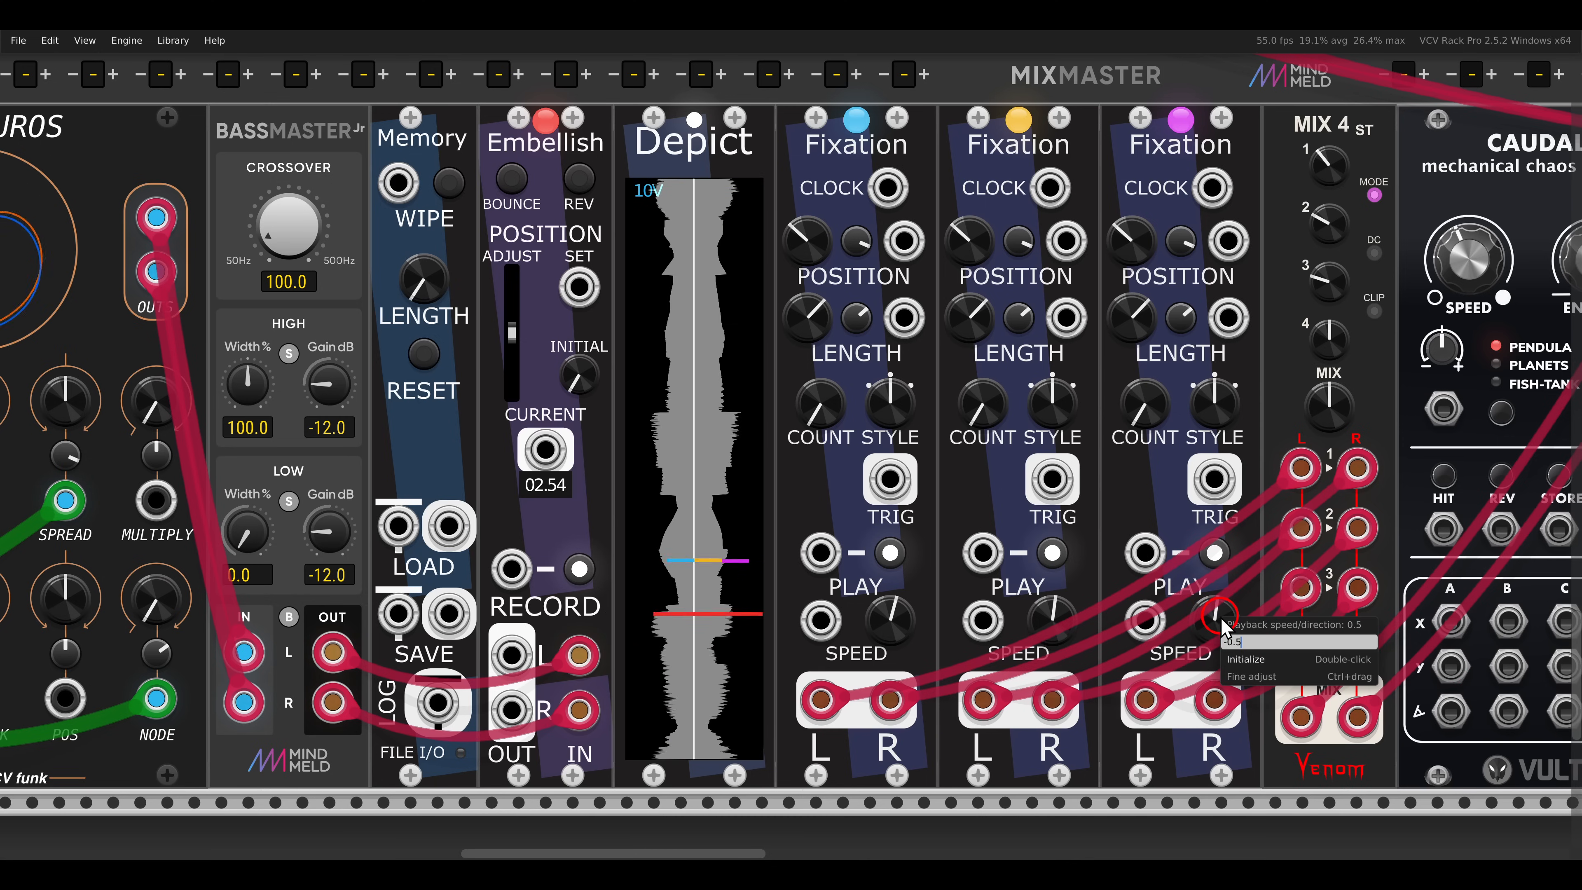
key(Return)
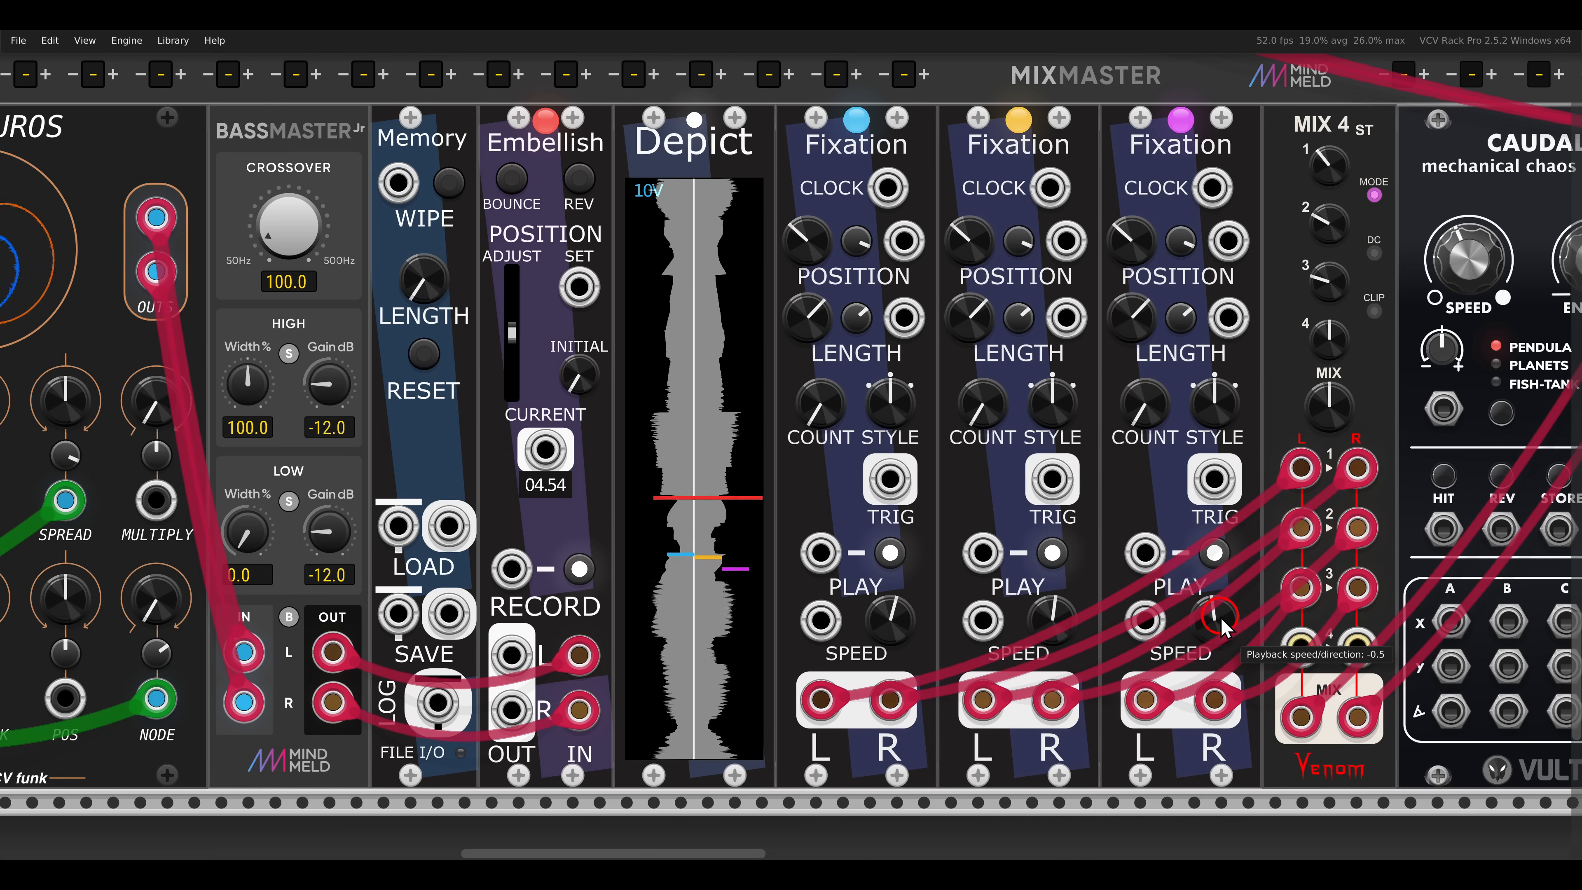
- Patch CAUDAL's four X outputs and its Y outputs A and B to the POSITION and LENGTH inputs of the three Fixations
drag(1209, 483, 1016, 494)
scroll(1053, 511, down, 1)
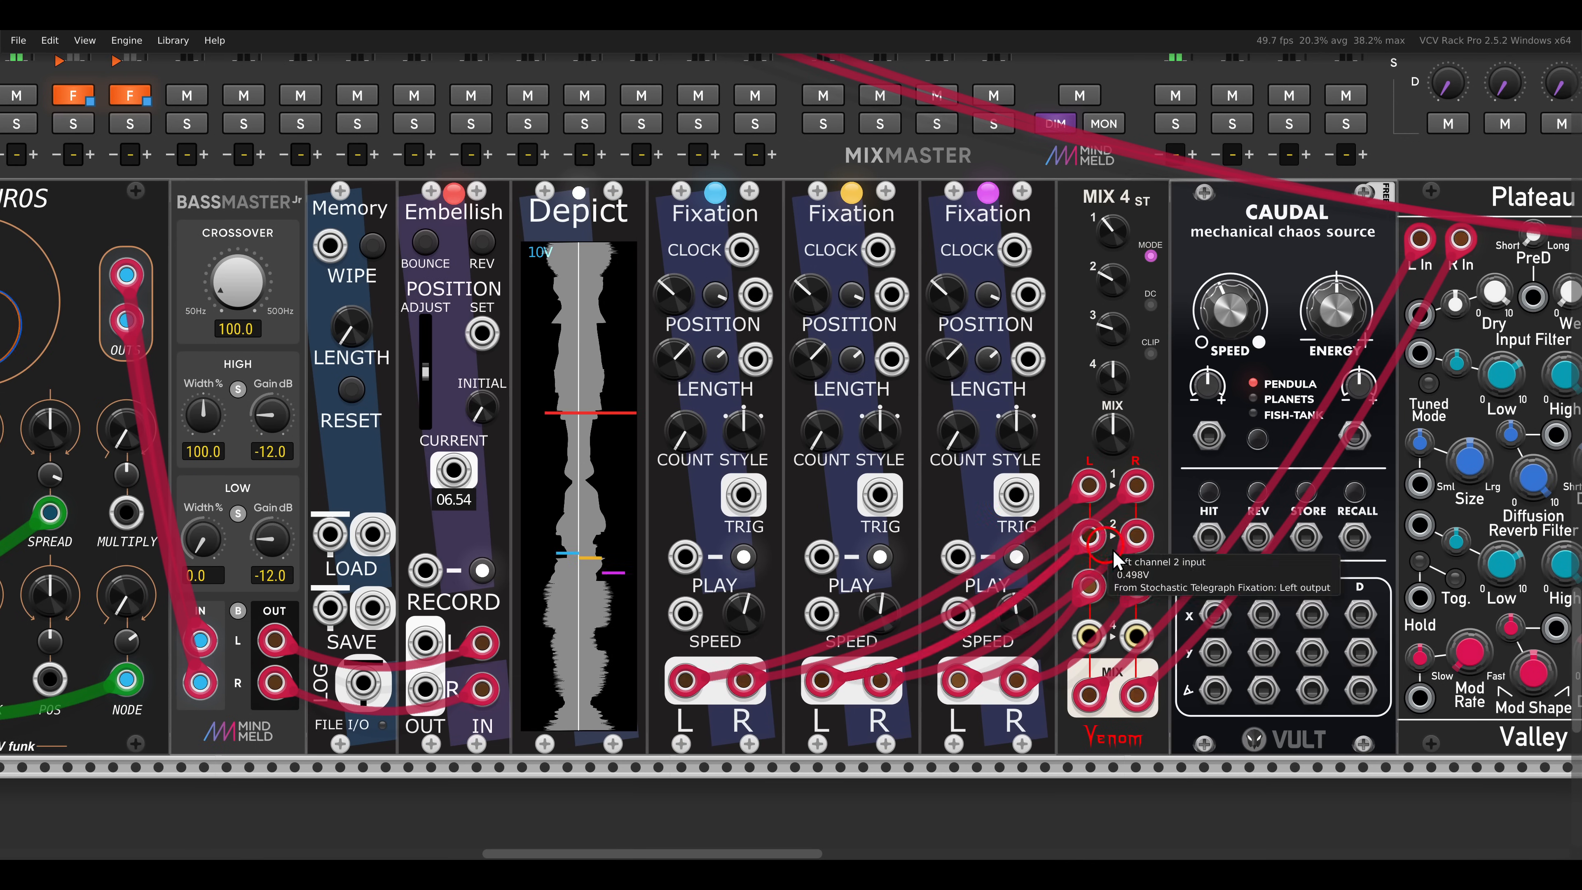
drag(1215, 615, 758, 296)
drag(756, 360, 1266, 615)
drag(1313, 615, 894, 298)
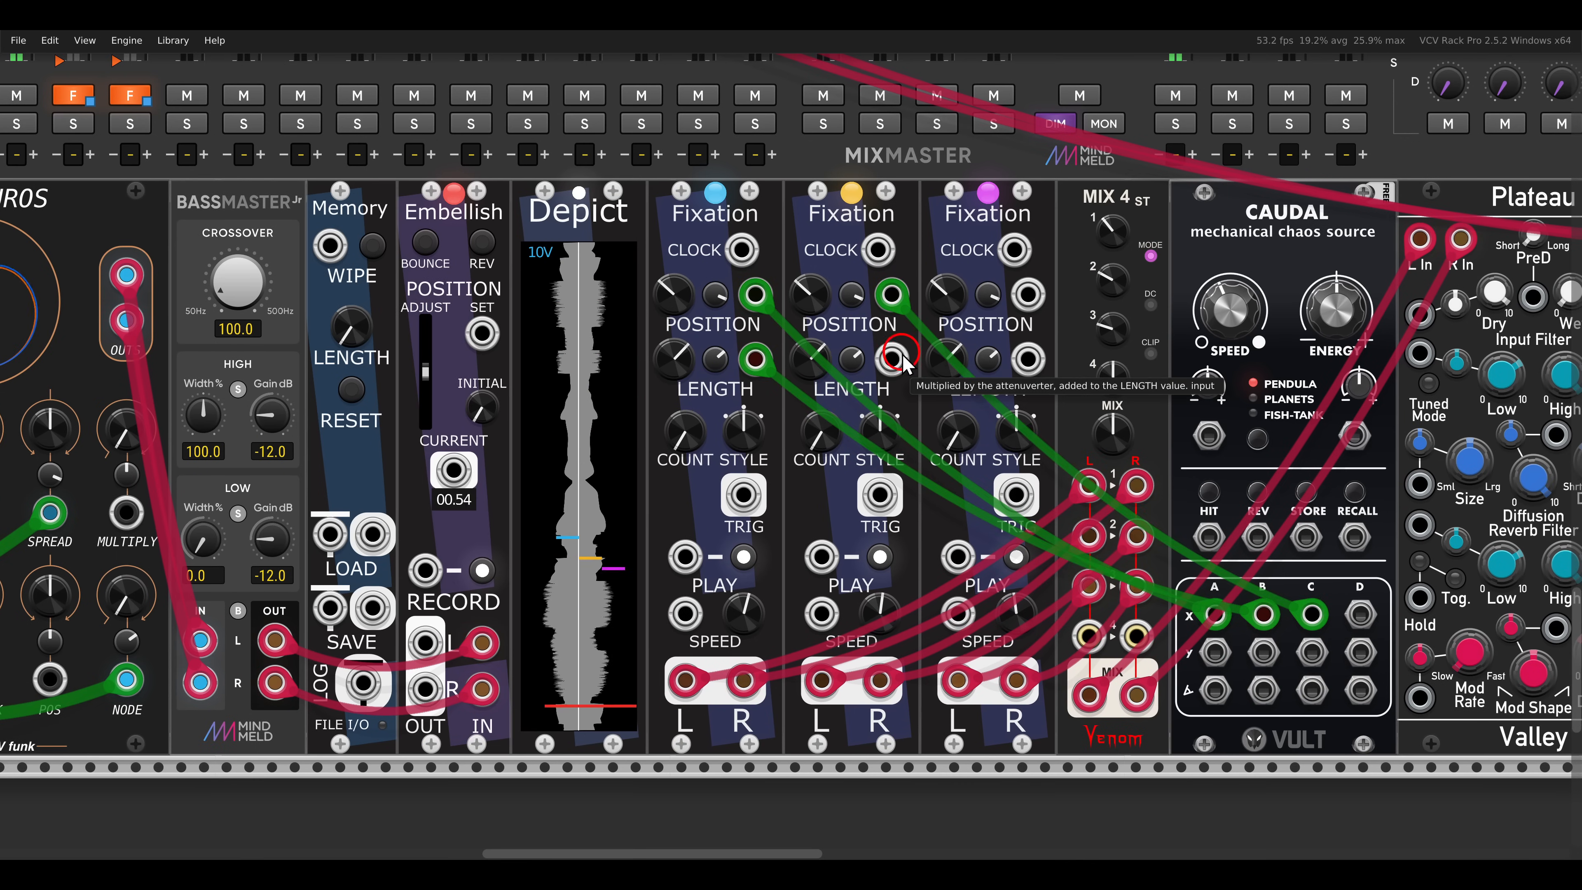
drag(895, 359, 1360, 614)
drag(1214, 651, 1030, 301)
drag(1030, 363, 1263, 653)
- Adjust the Wet level of the Plateau reverb that follows MIX 4
drag(1003, 568, 1106, 562)
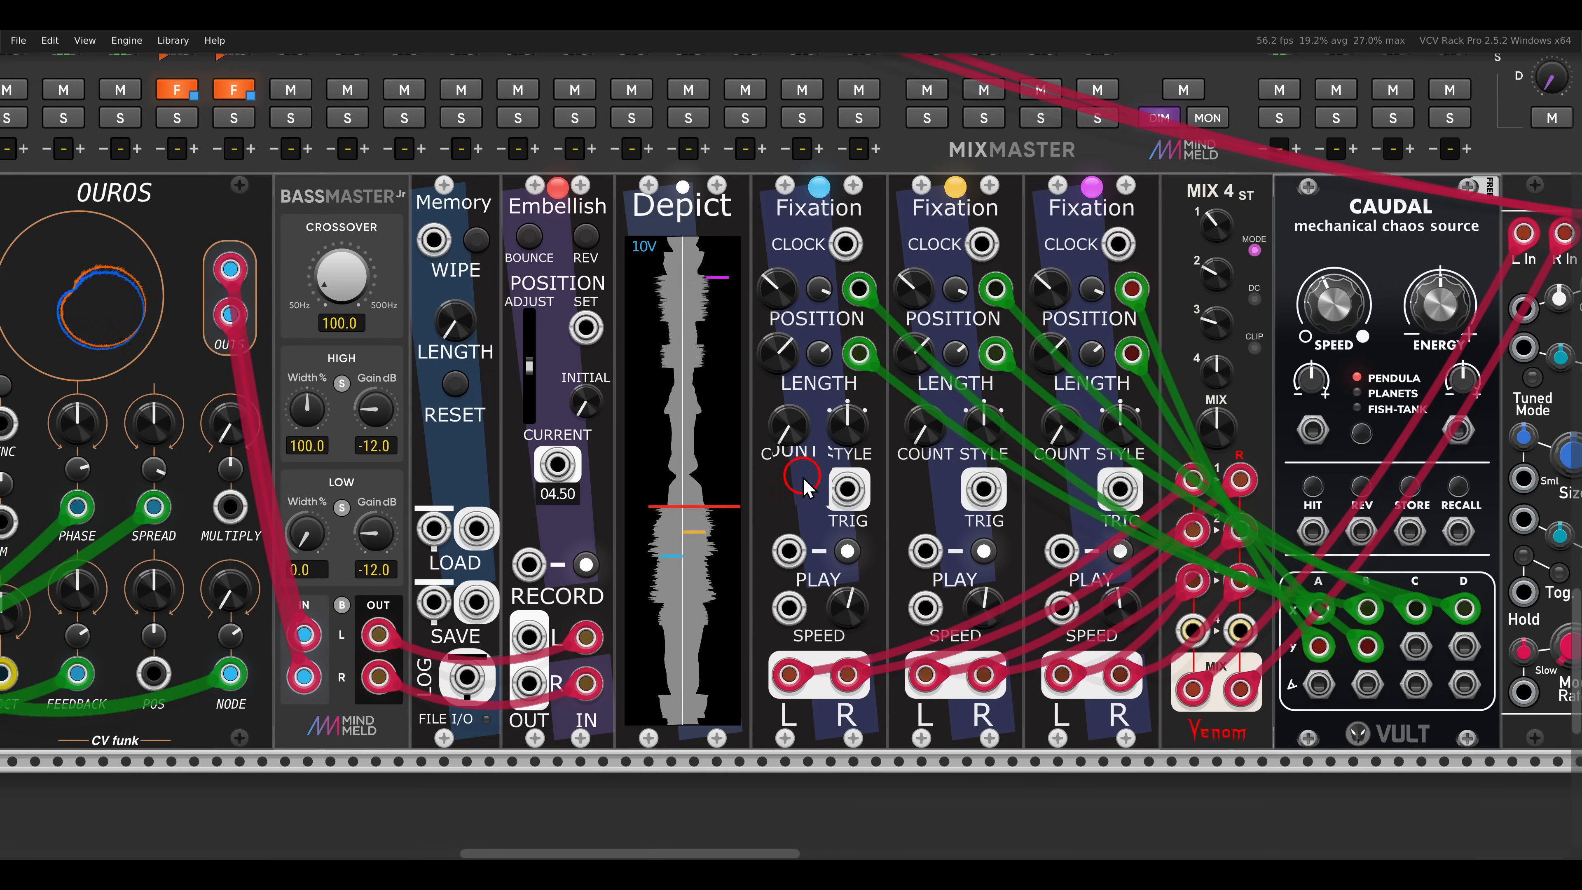
scroll(803, 477, up, 2)
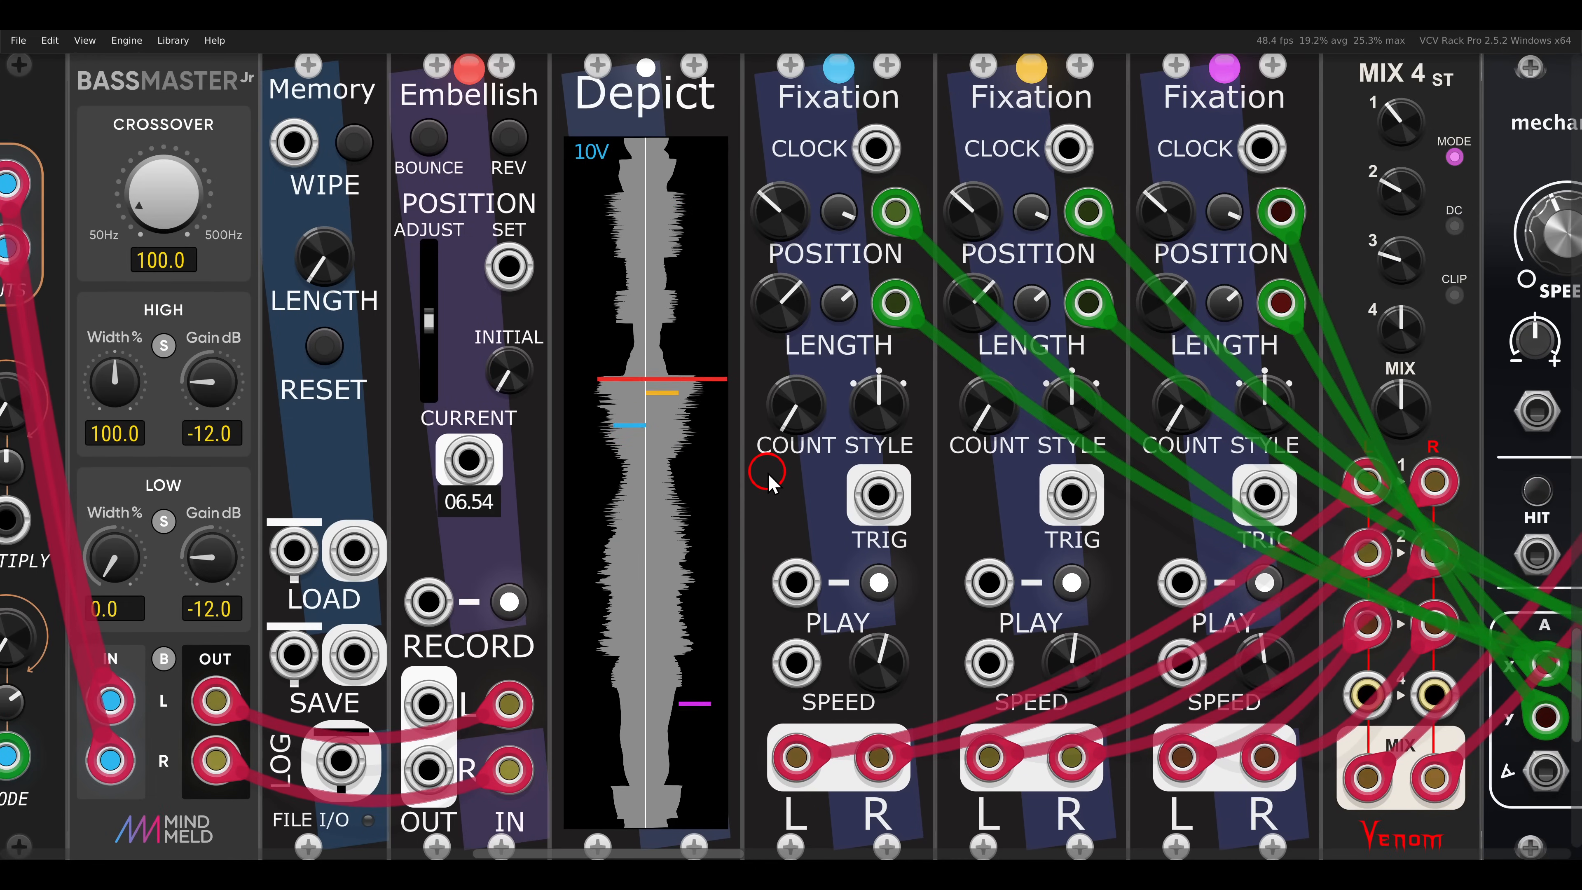
scroll(769, 474, down, 1)
scroll(775, 483, down, 1)
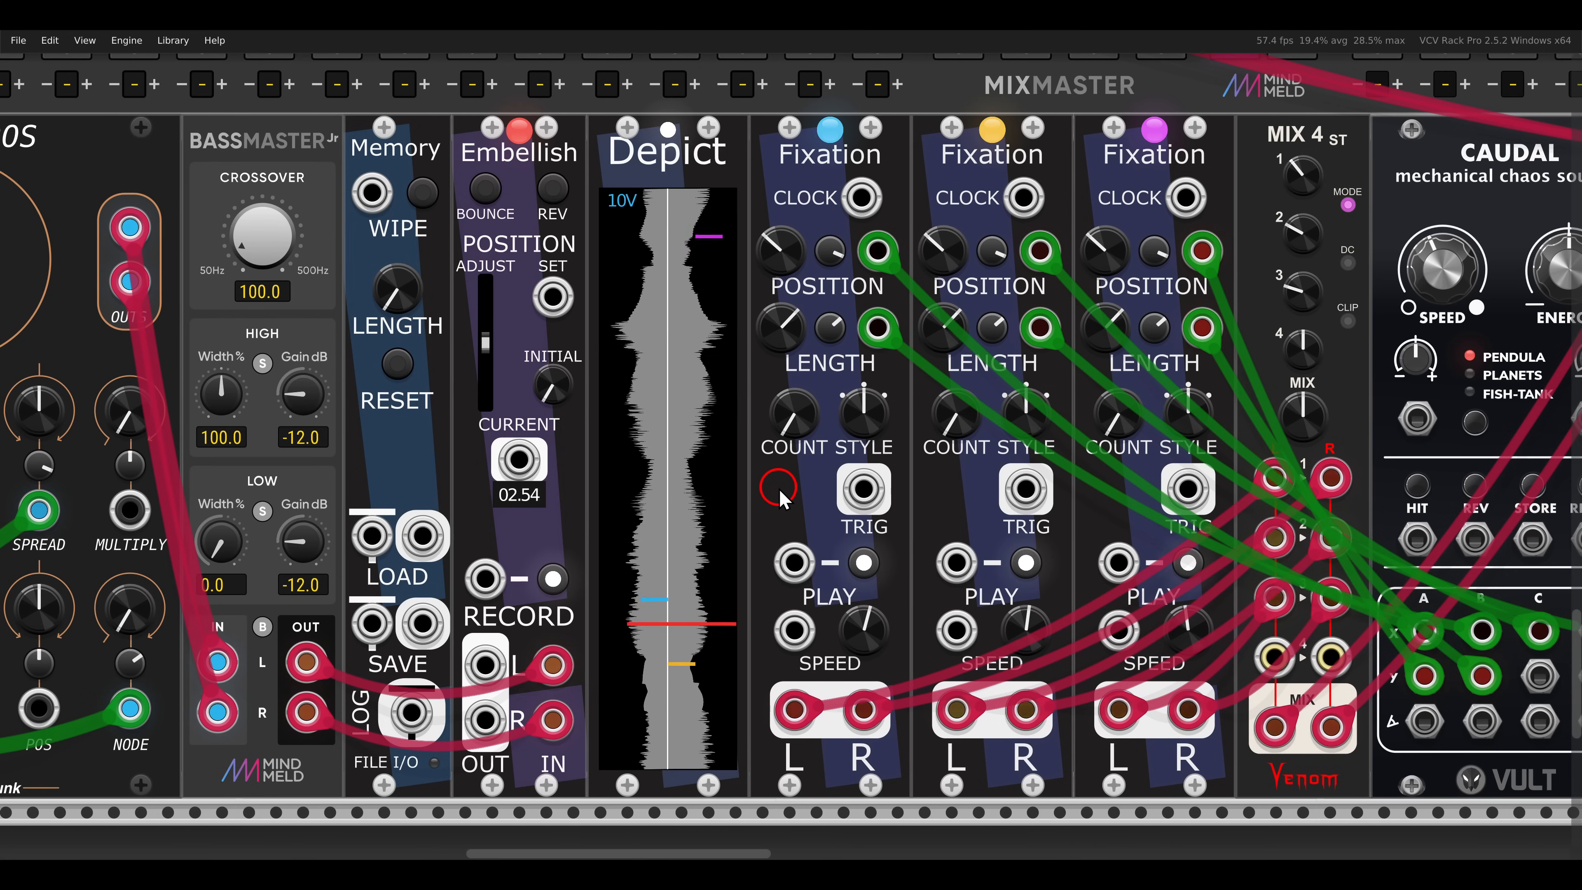
scroll(1292, 483, right, 10)
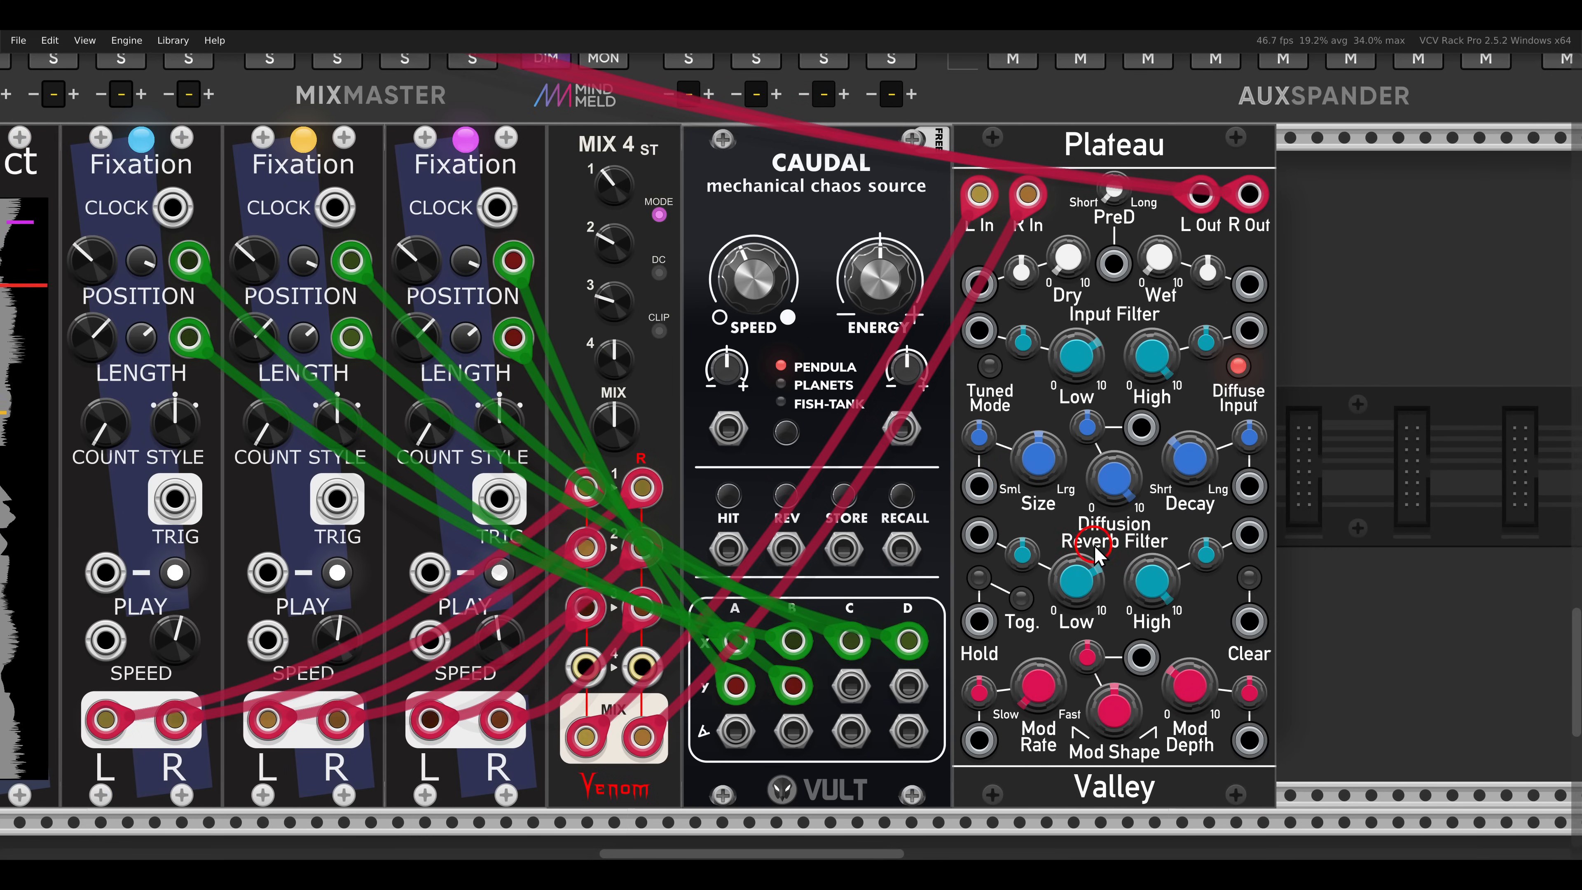
drag(1163, 258, 1168, 252)
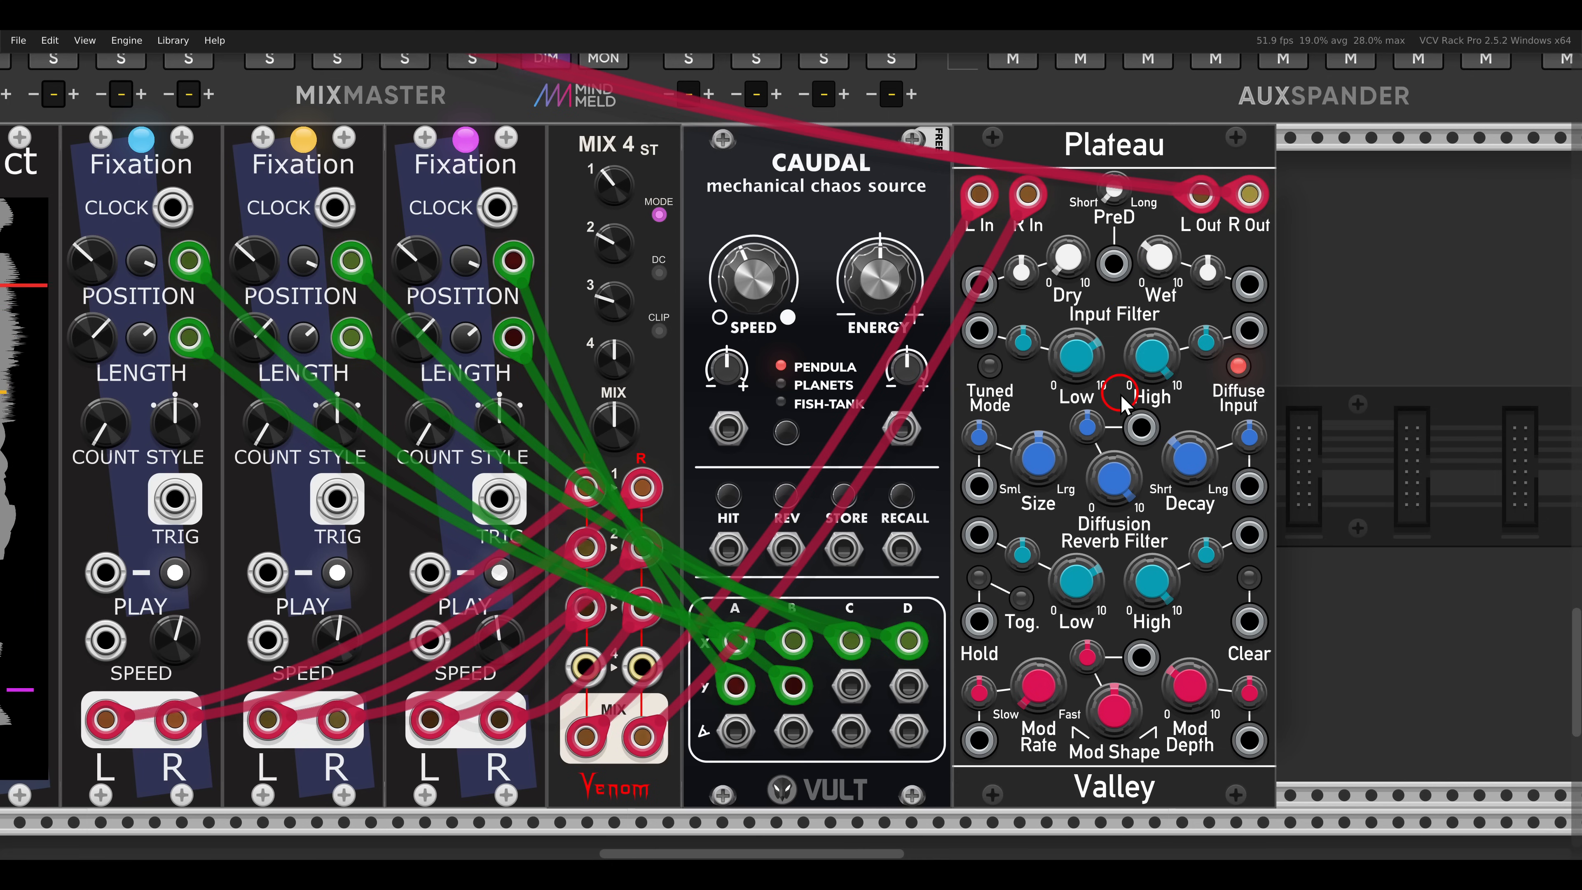
- Reset the PHRASE-SEQ-16 sequence and unmute the Surge XT Classic VCO voice
scroll(1121, 394, down, 5)
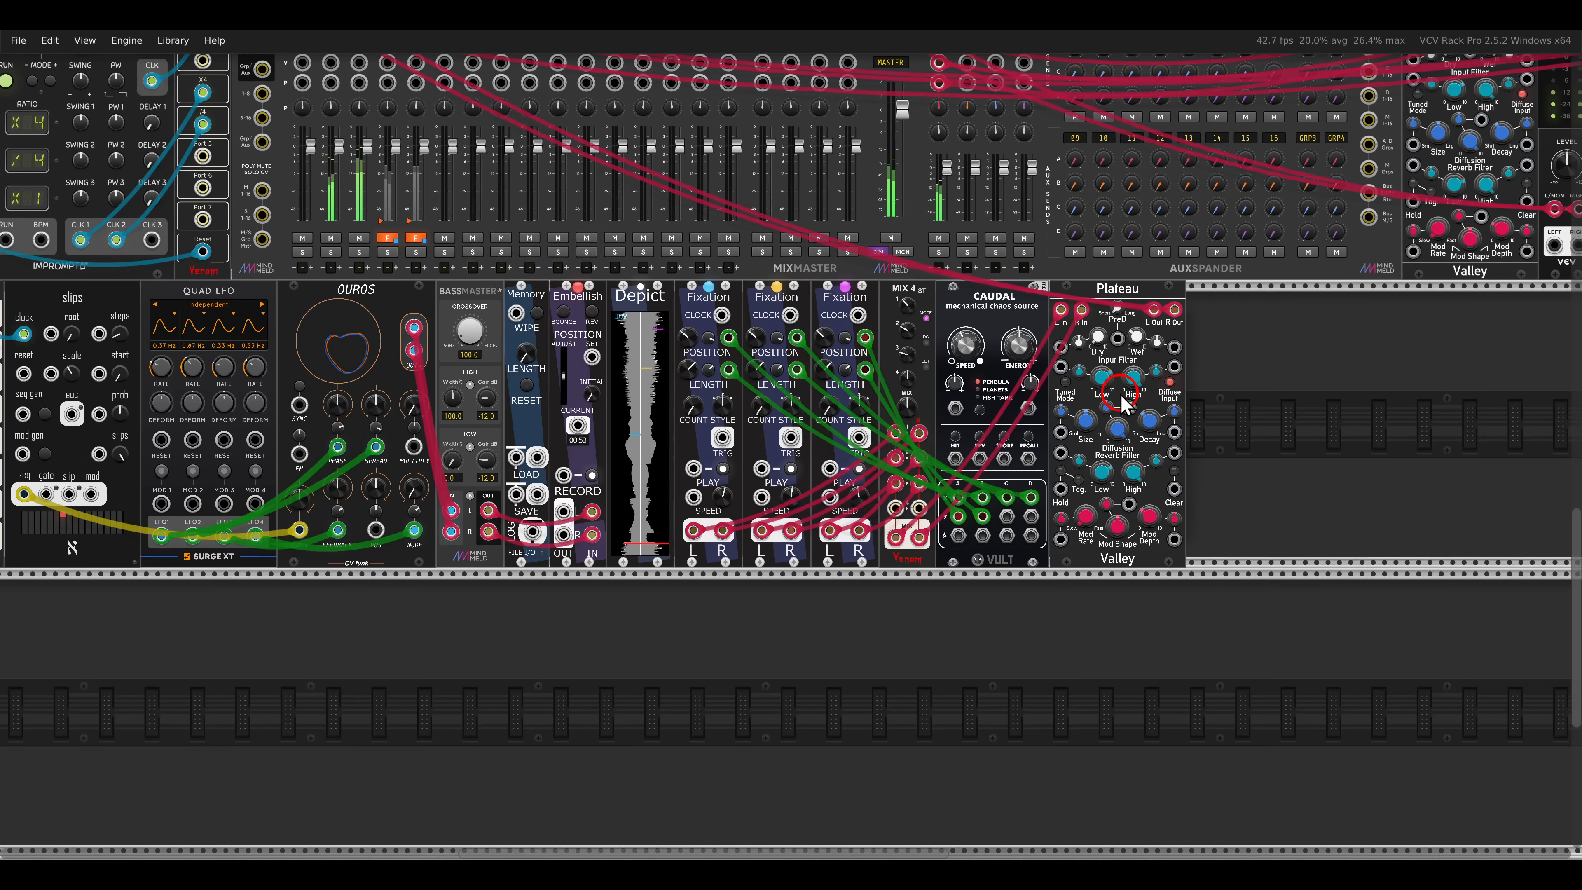
drag(1253, 332, 810, 567)
drag(1168, 259, 861, 497)
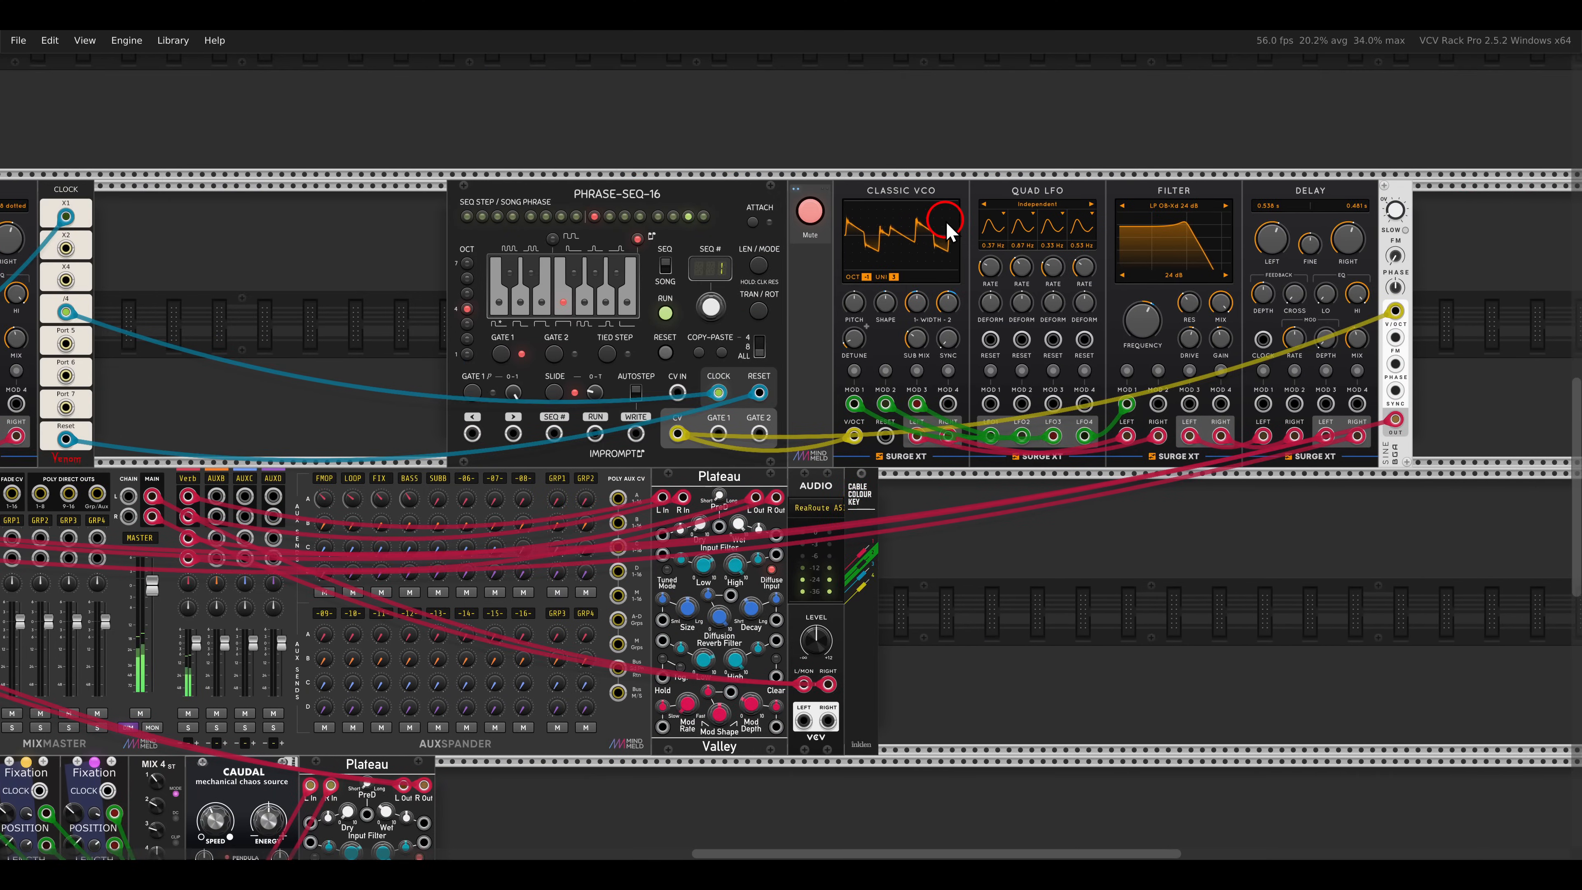
scroll(945, 224, up, 2)
drag(1007, 327, 920, 317)
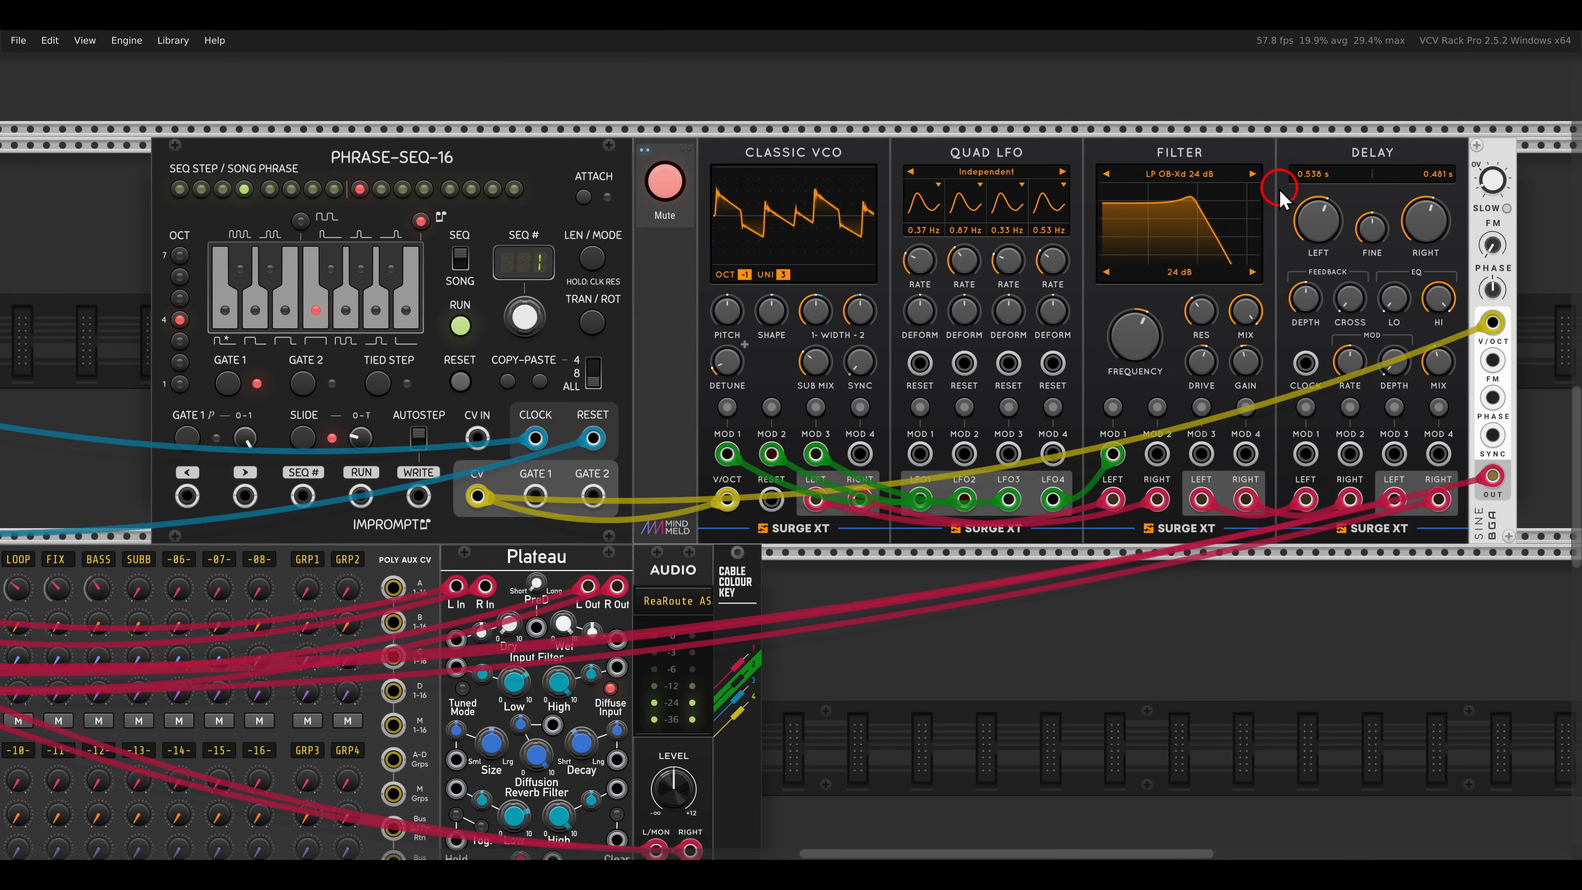
click(459, 377)
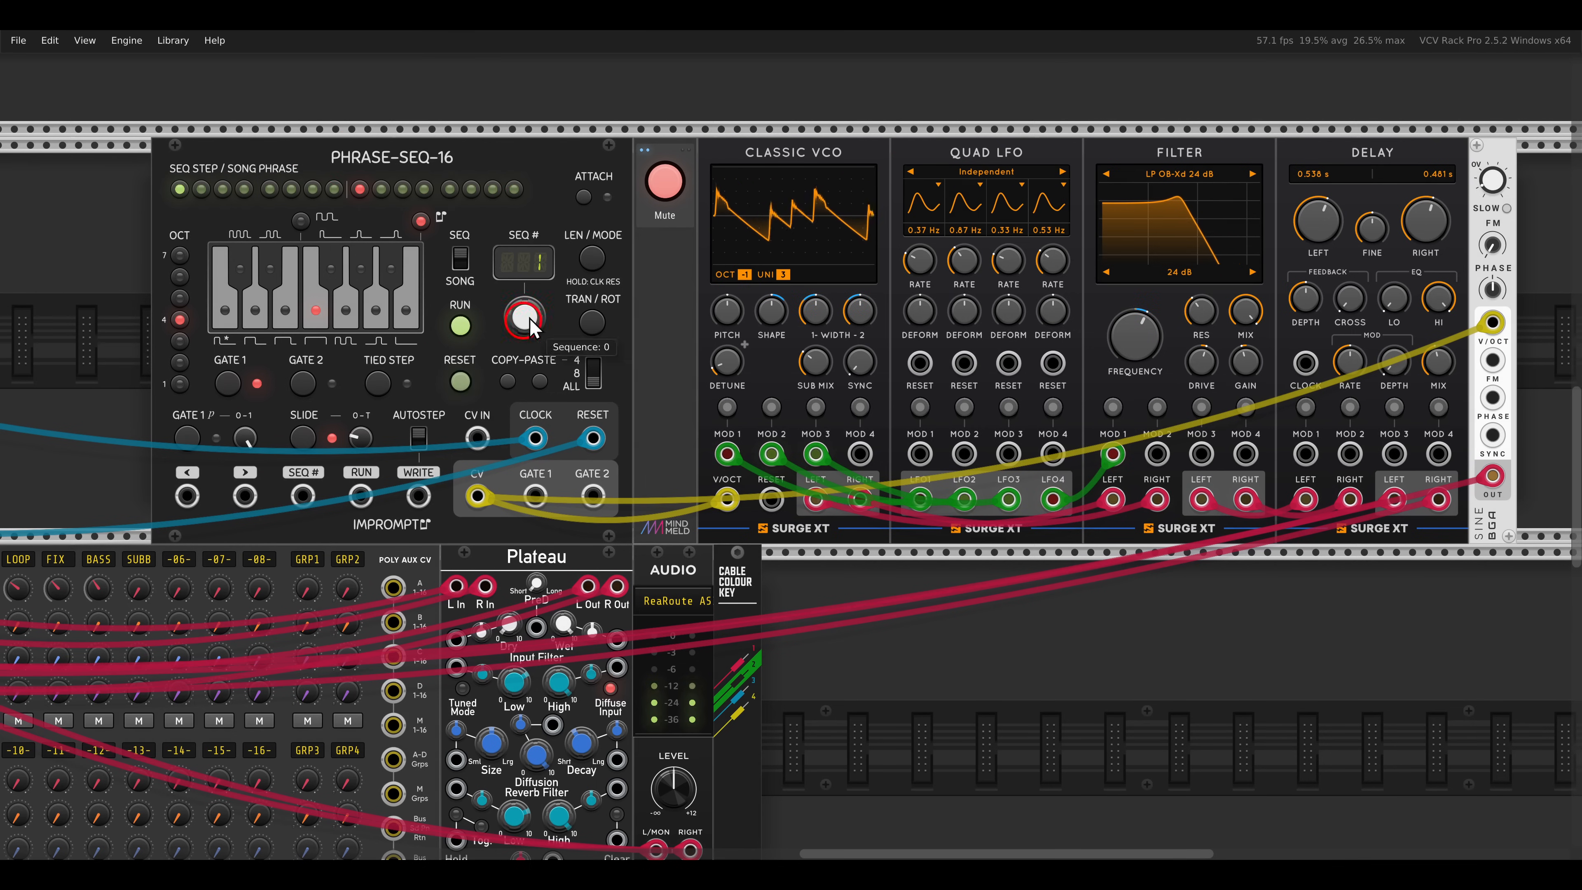
click(676, 189)
- Examine the 4ms Tapographic Delay and Dual Looping Delay modules
scroll(609, 452, down, 4)
drag(455, 524, 929, 401)
scroll(853, 401, down, 2)
mouse_move(841, 375)
mouse_down()
mouse_move(843, 407)
mouse_move(832, 390)
mouse_up()
scroll(843, 407, up, 2)
scroll(842, 406, down, 1)
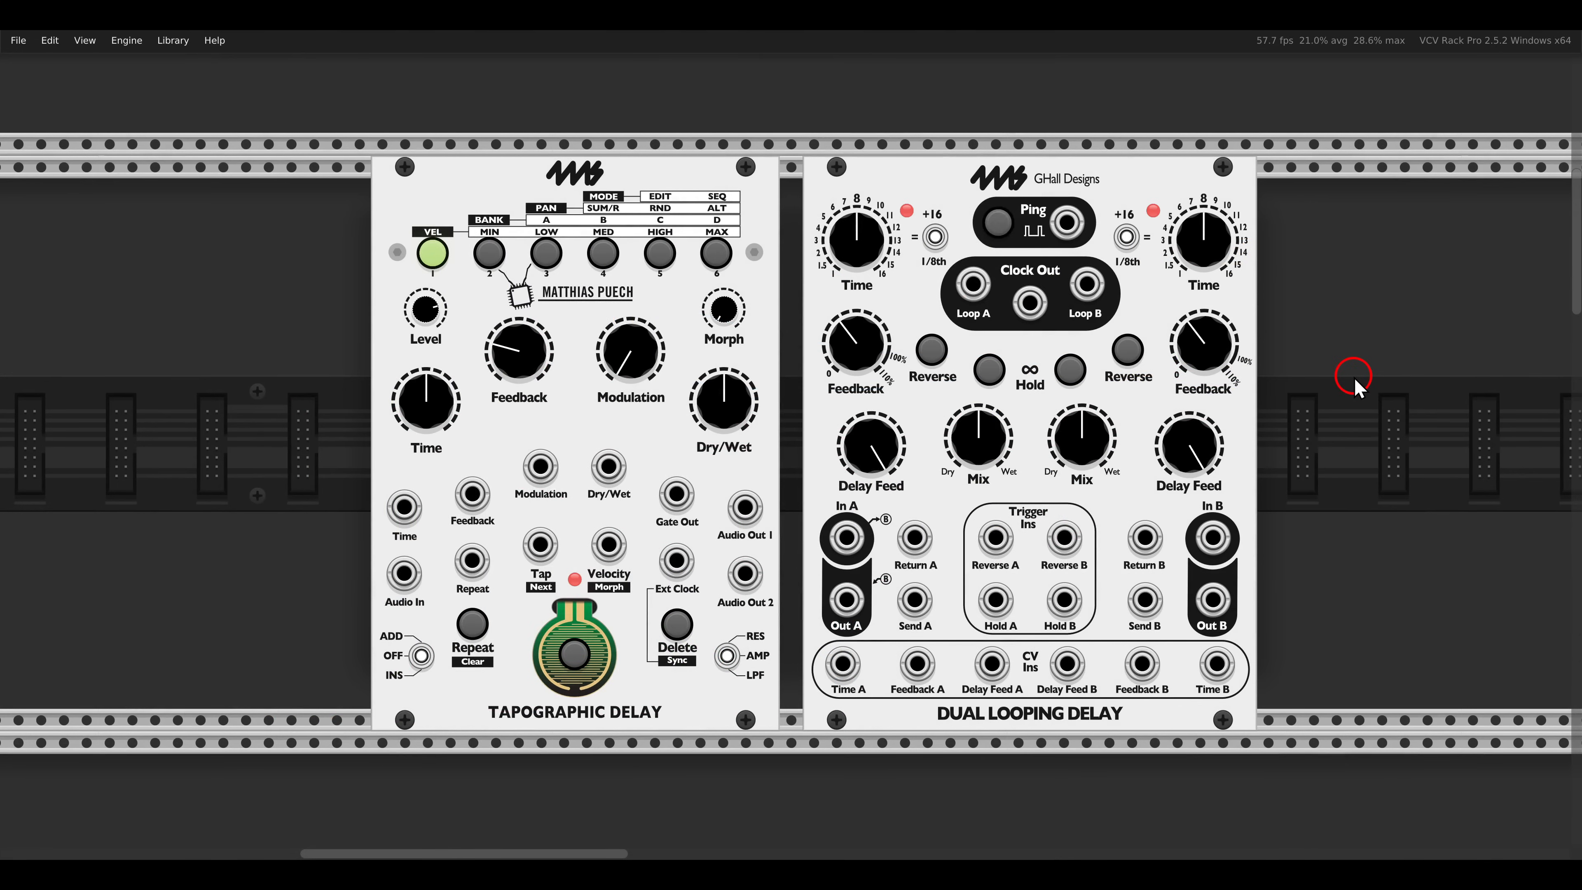
drag(459, 142, 618, 217)
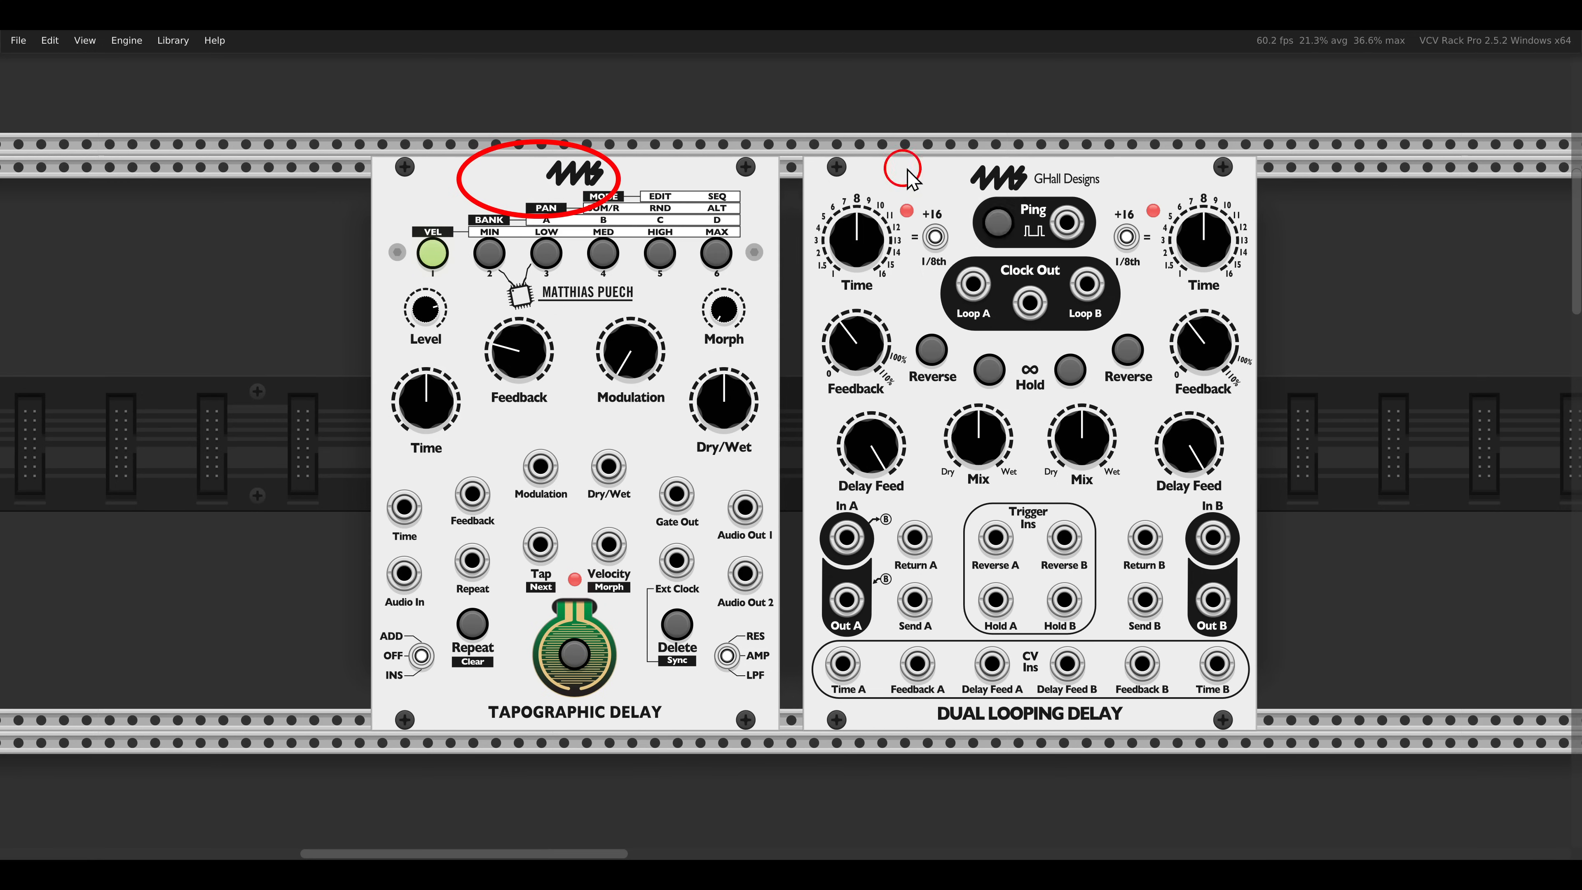
drag(939, 137, 1115, 198)
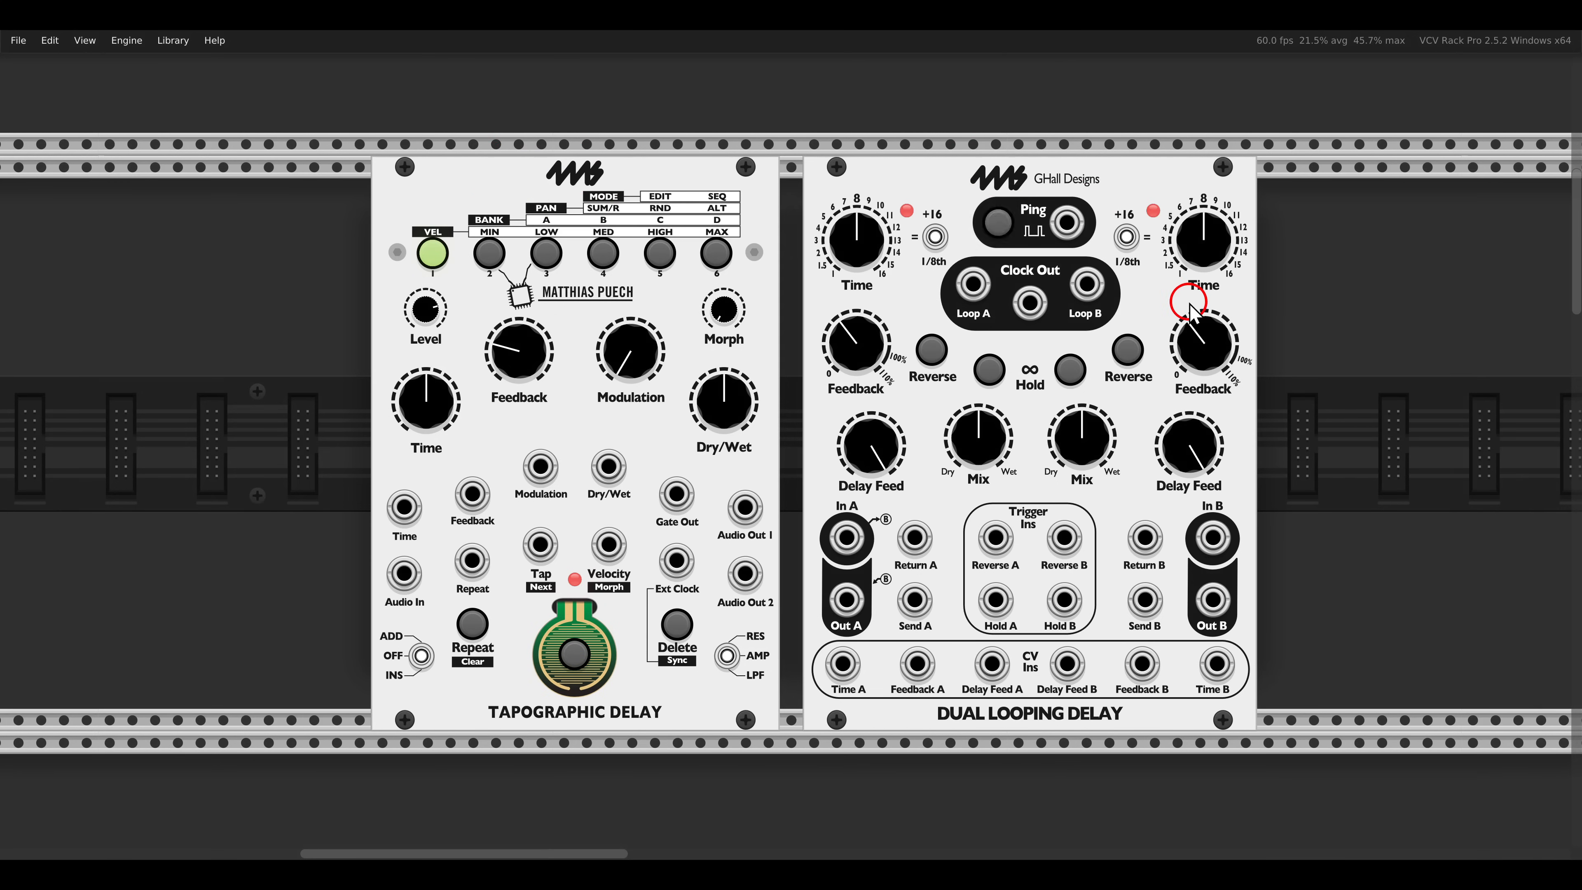
- Unmute the PROB-KEY-driven FM-OP voice that feeds the Tapographic Delay
scroll(1108, 317, down, 5)
scroll(1075, 336, down, 12)
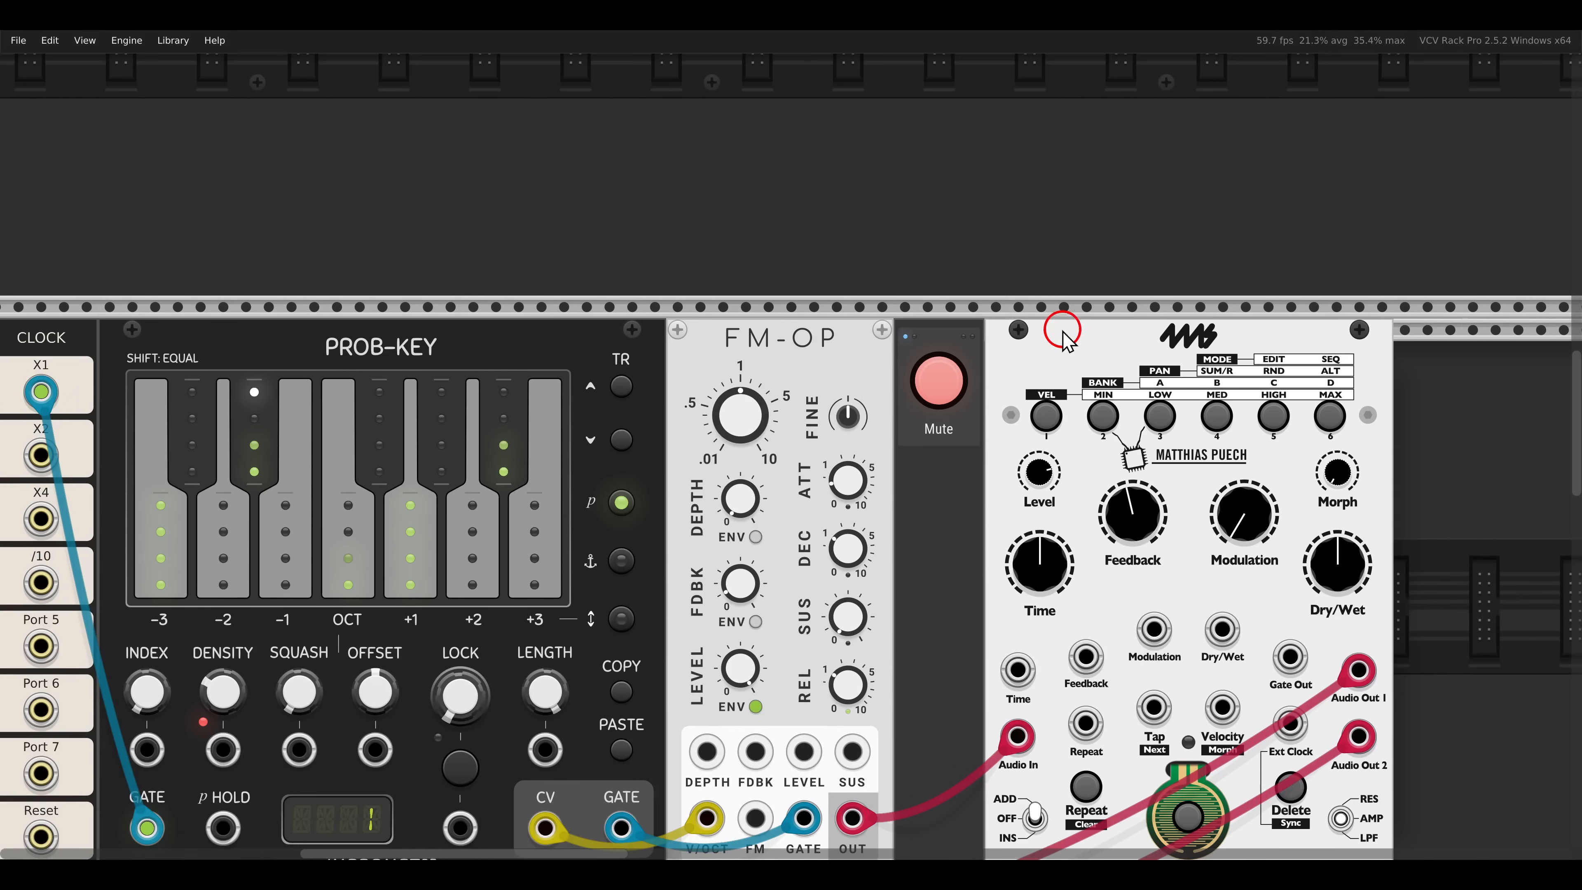
scroll(1069, 324, down, 2)
drag(1012, 338, 1024, 290)
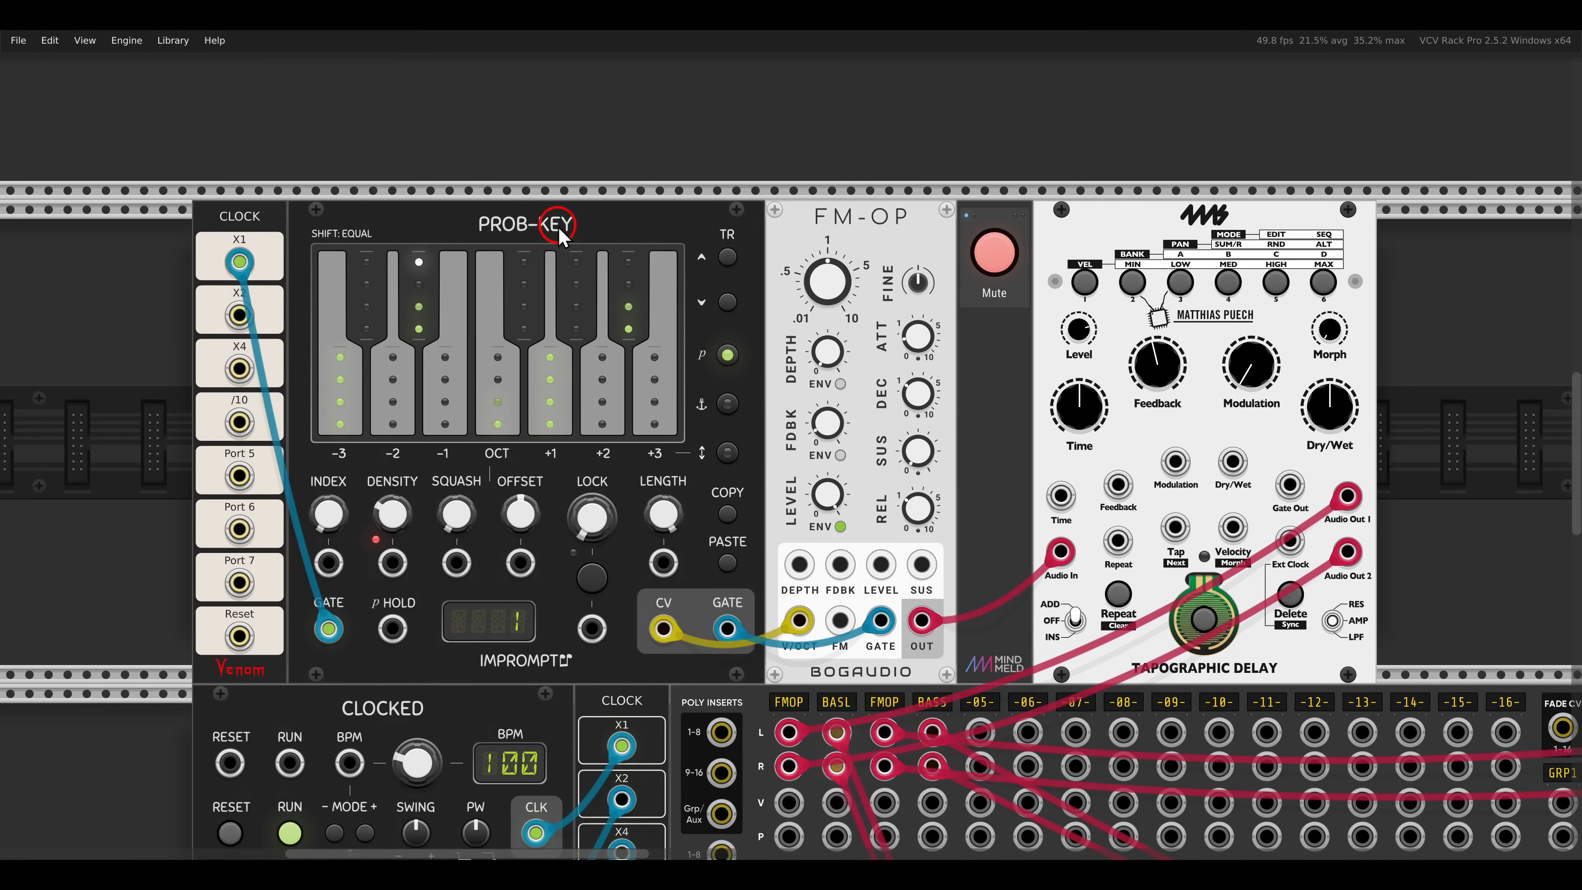
drag(448, 184, 577, 249)
drag(788, 177, 937, 264)
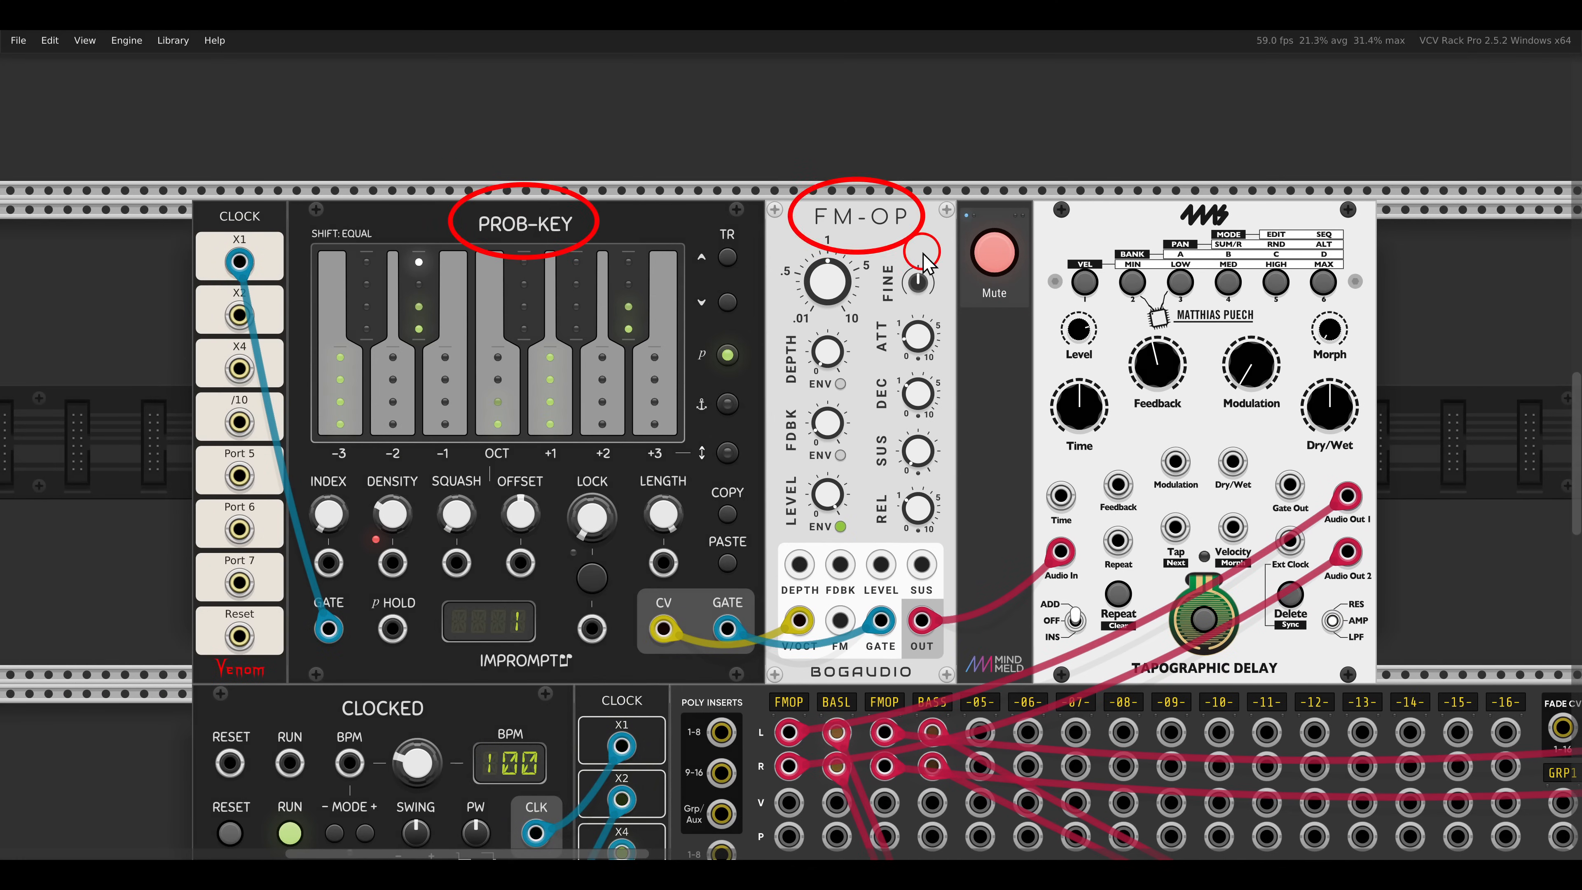
click(990, 254)
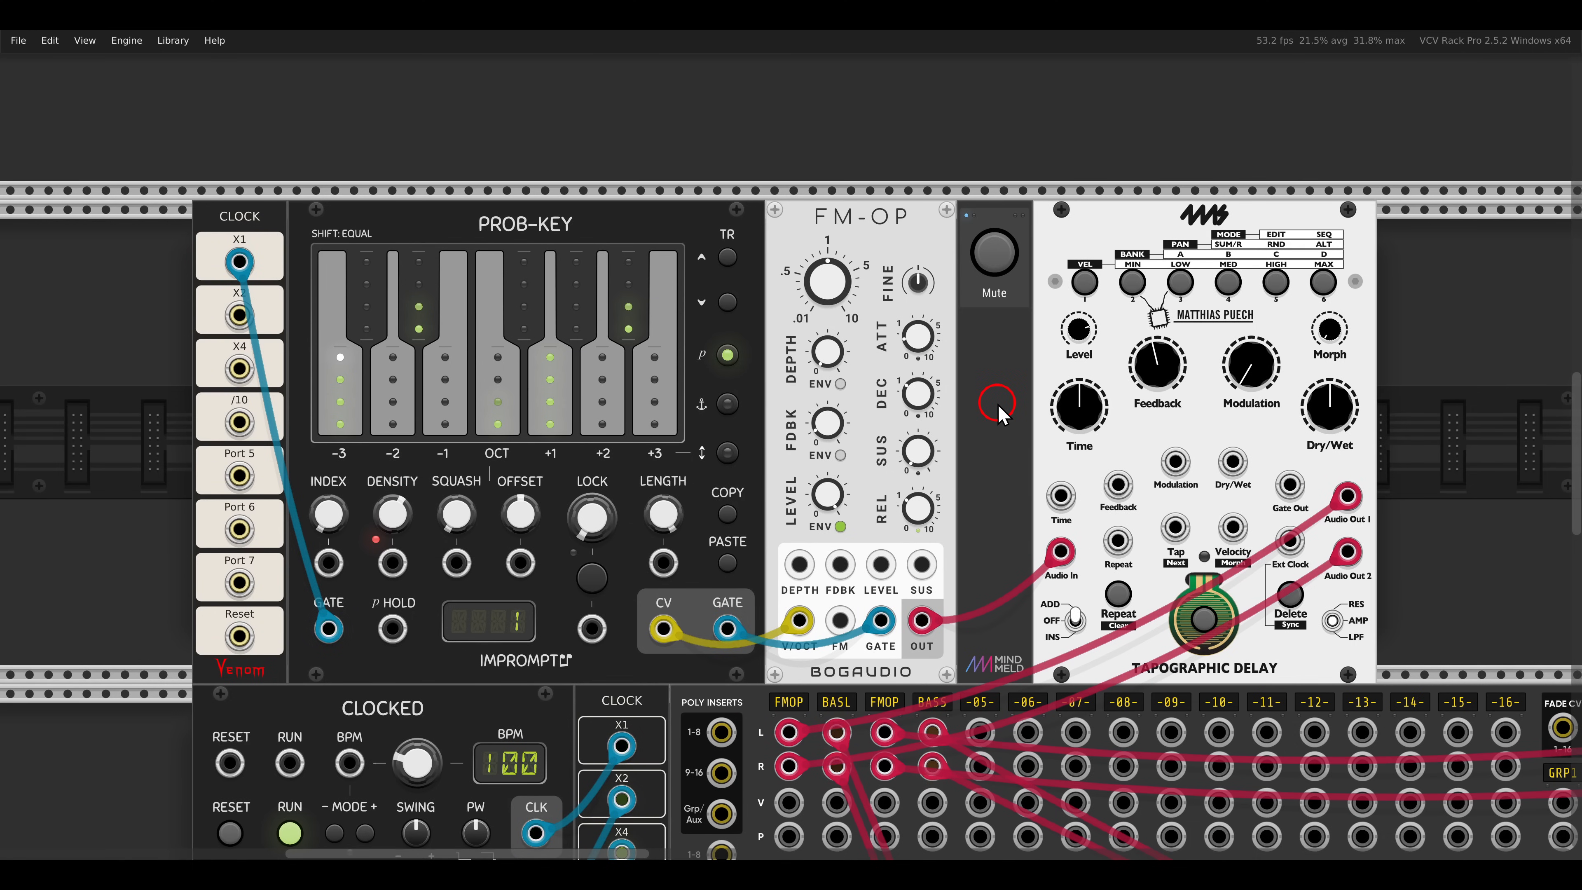
scroll(1009, 405, up, 3)
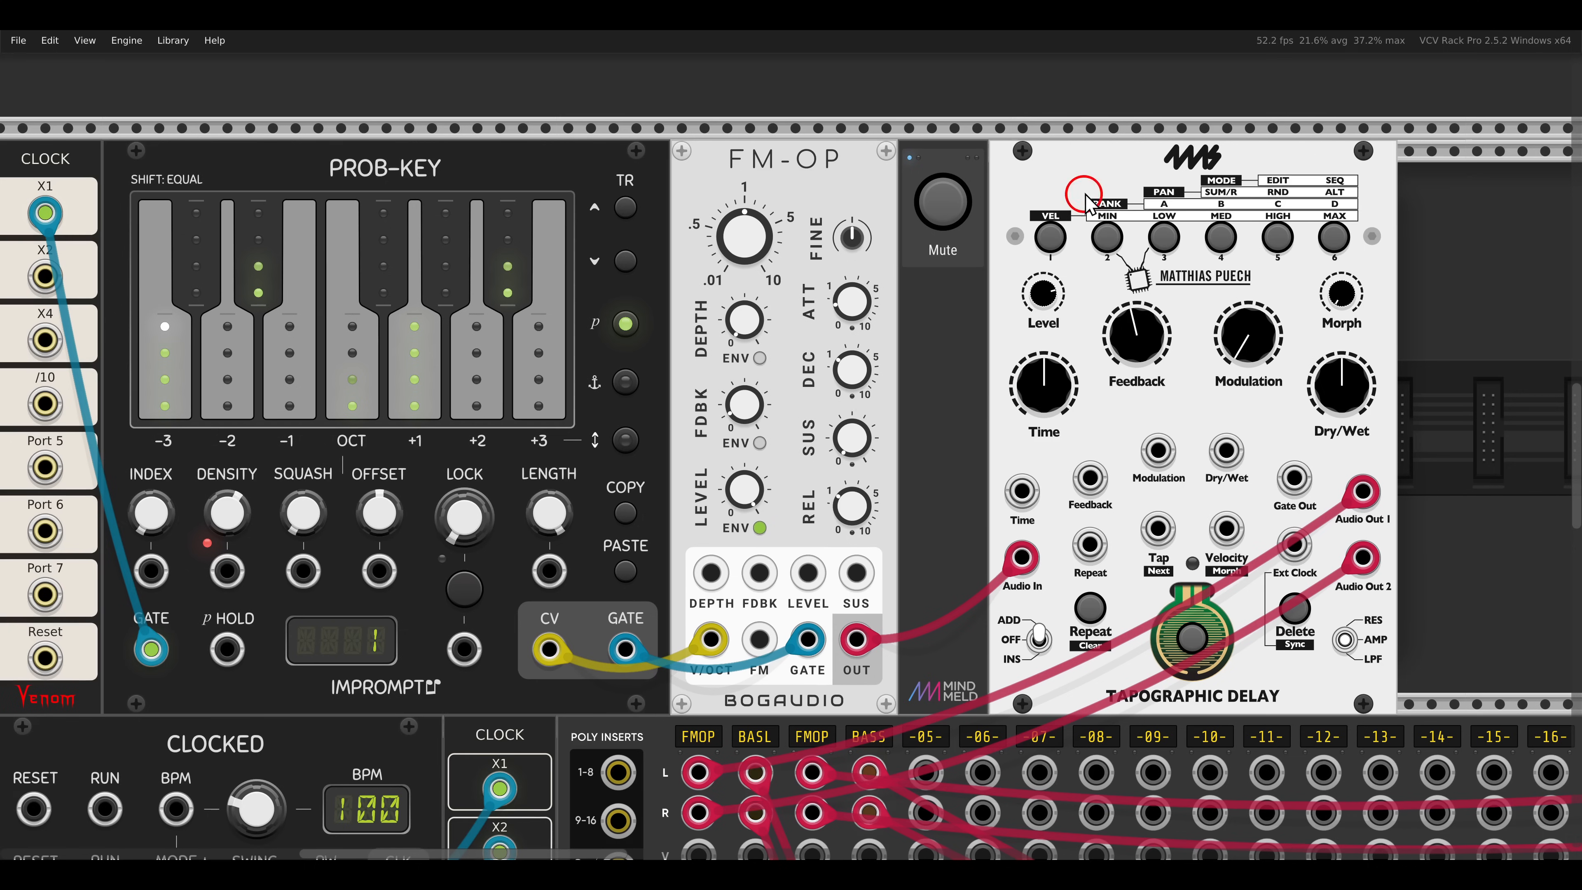
drag(1081, 123, 1264, 204)
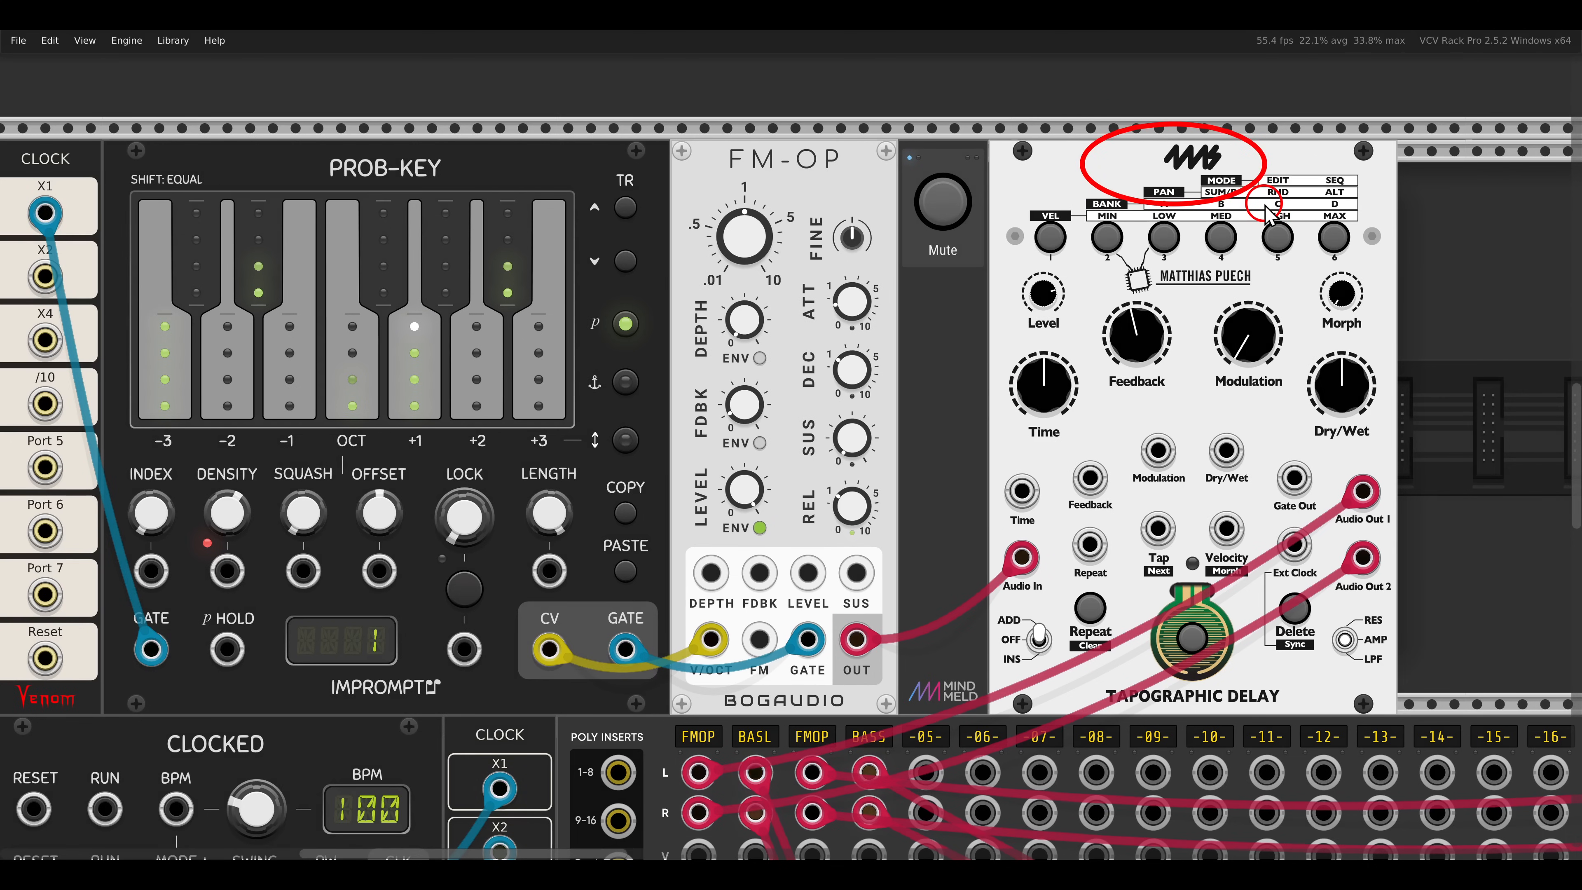
- Tap a new set of delay taps on the Tapographic Delay's tap sensor in the PROB-KEY voice
key(Escape)
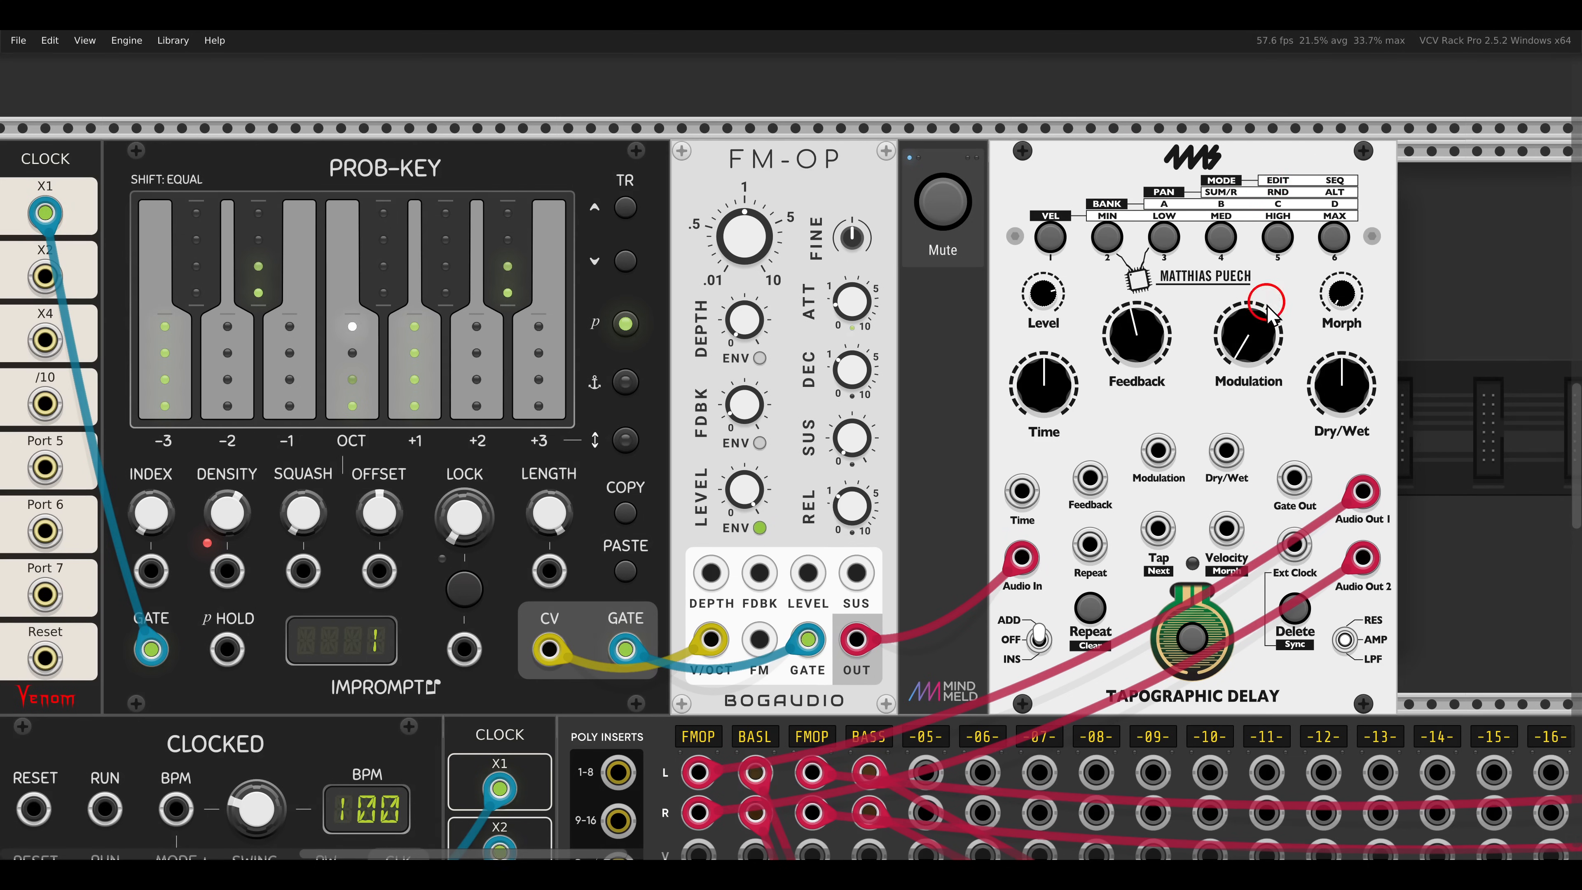
drag(1240, 353, 1165, 329)
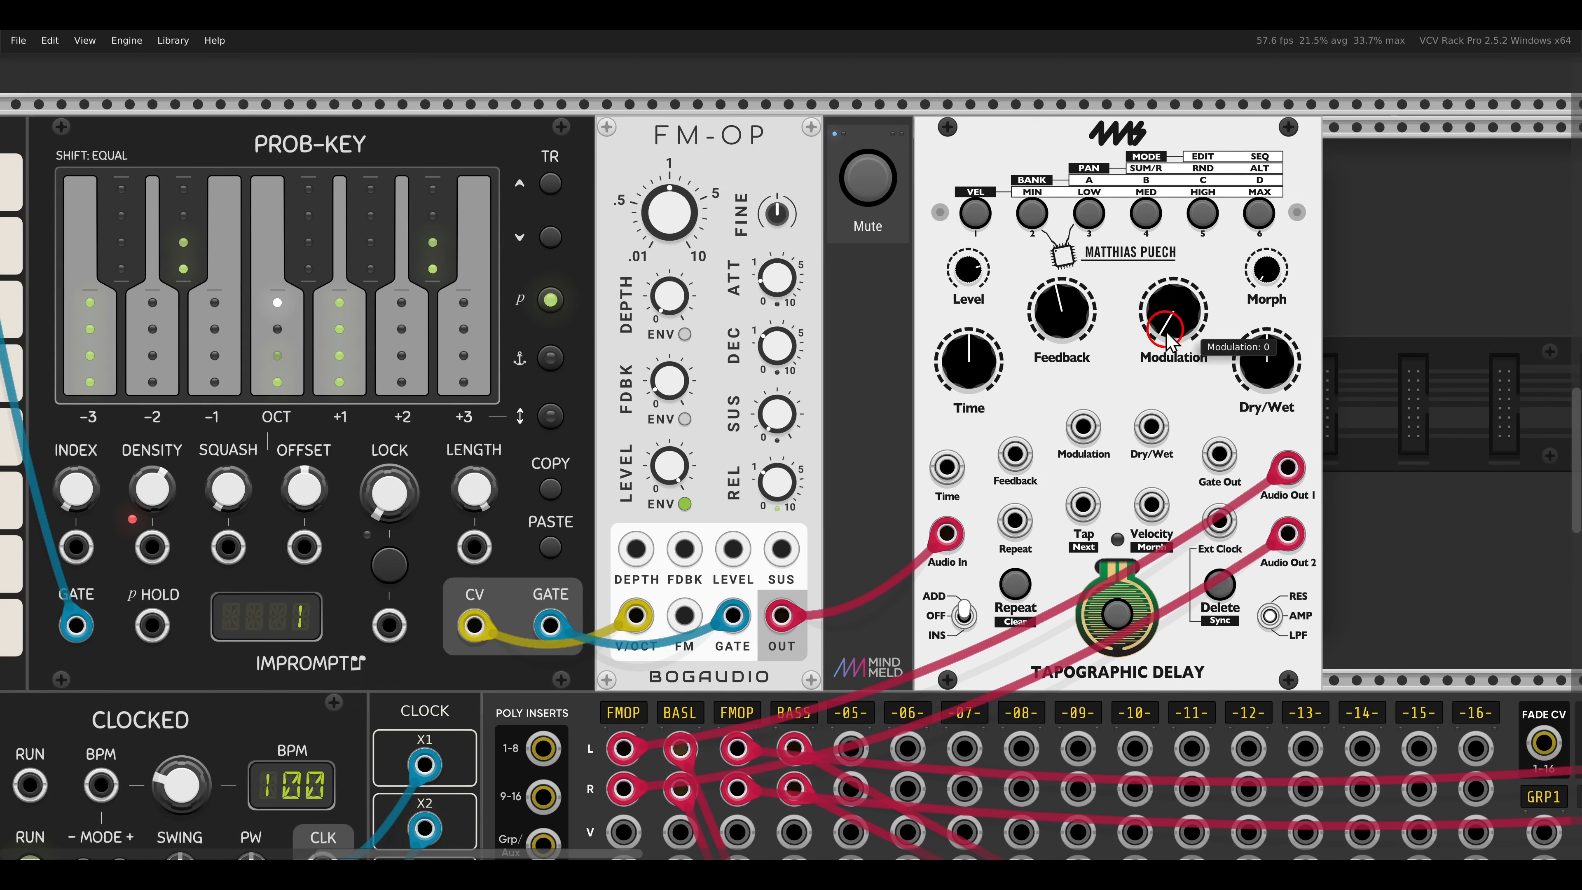
click(1122, 617)
click(1122, 617)
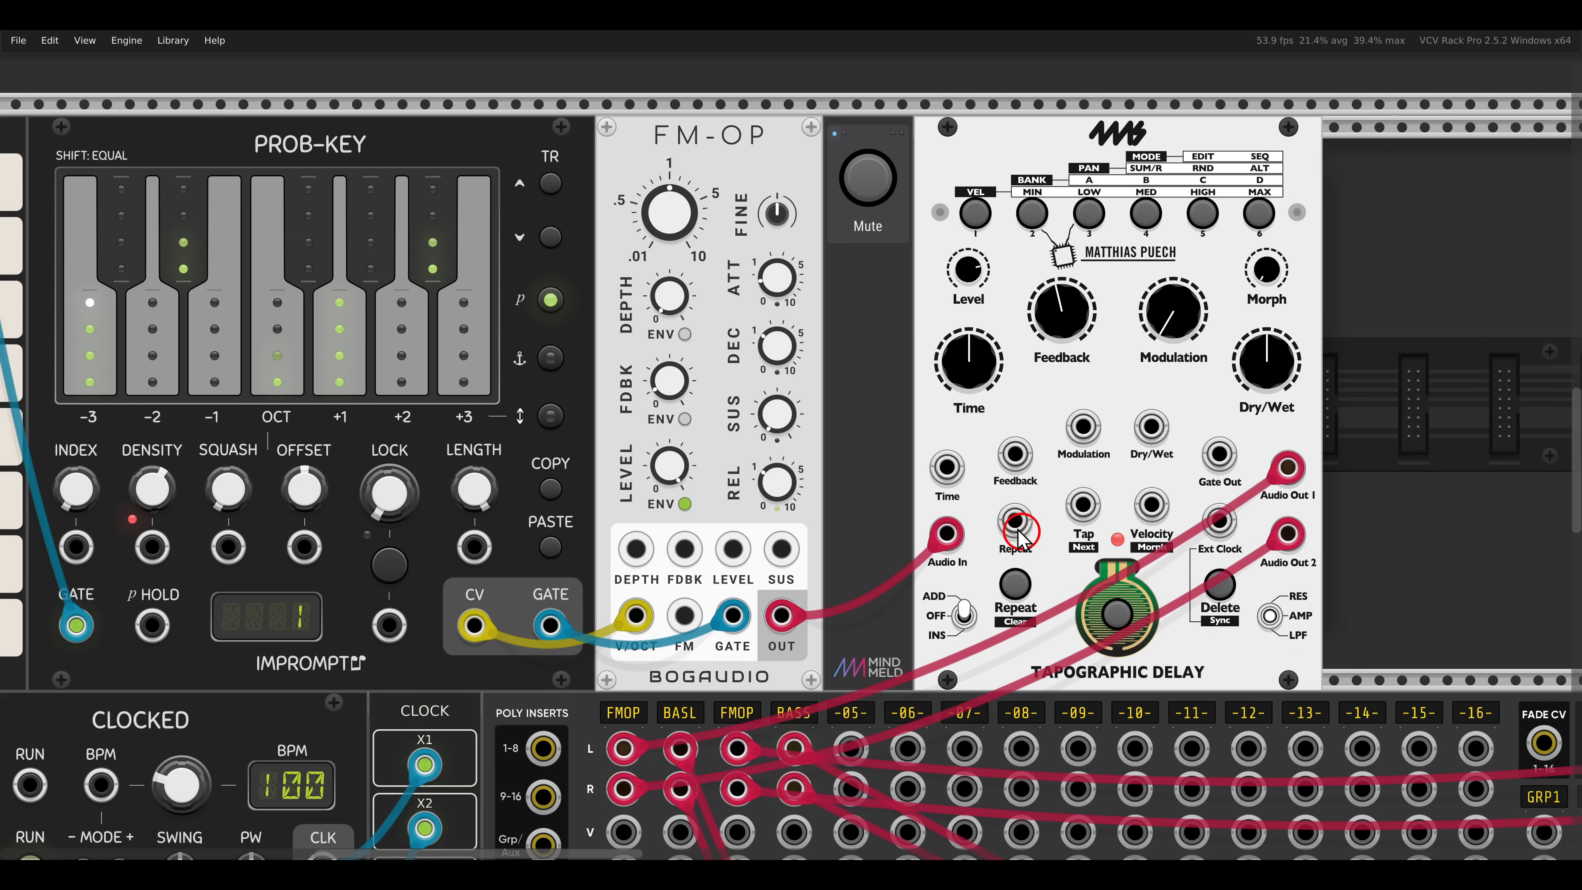
- Lower PROB-KEY's Density and adjust the Feedback of the FM-OP it drives
drag(711, 449, 761, 470)
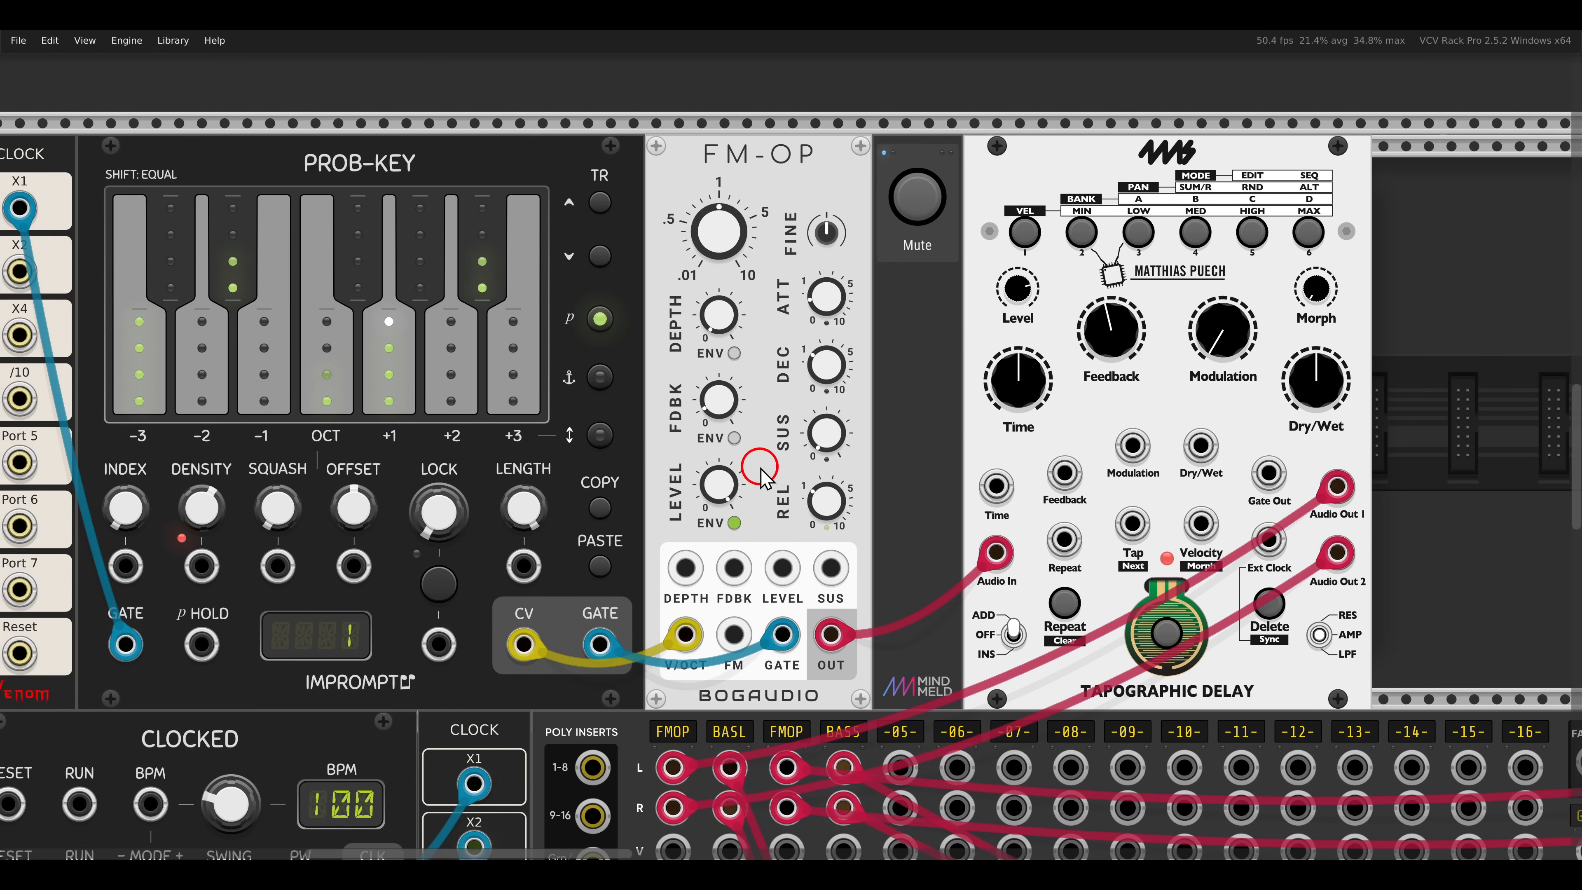
drag(205, 506, 209, 573)
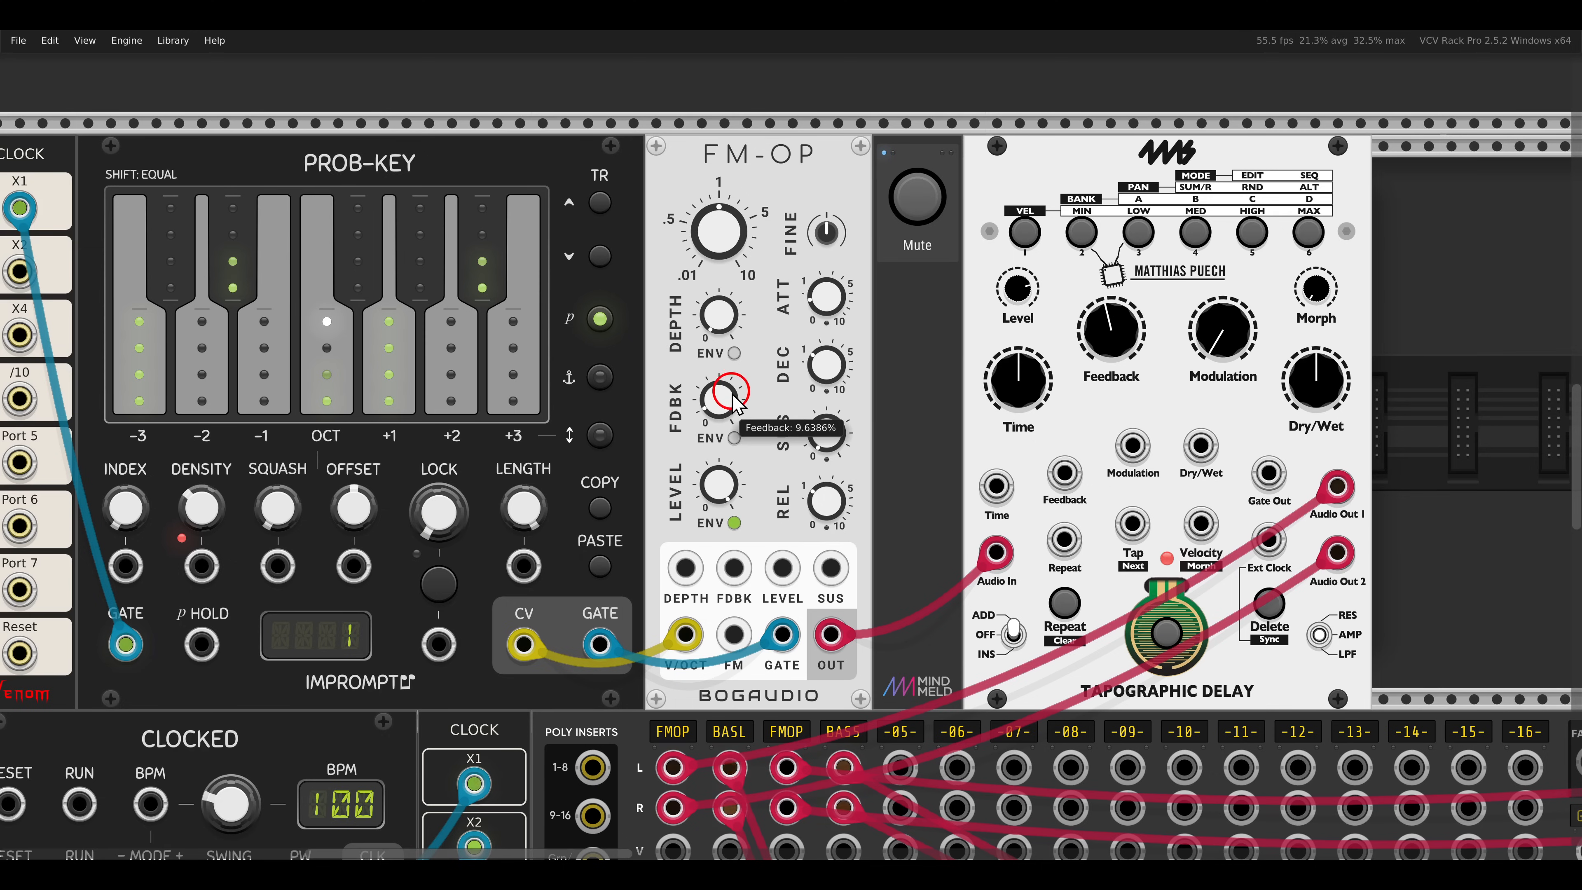
drag(726, 400, 721, 385)
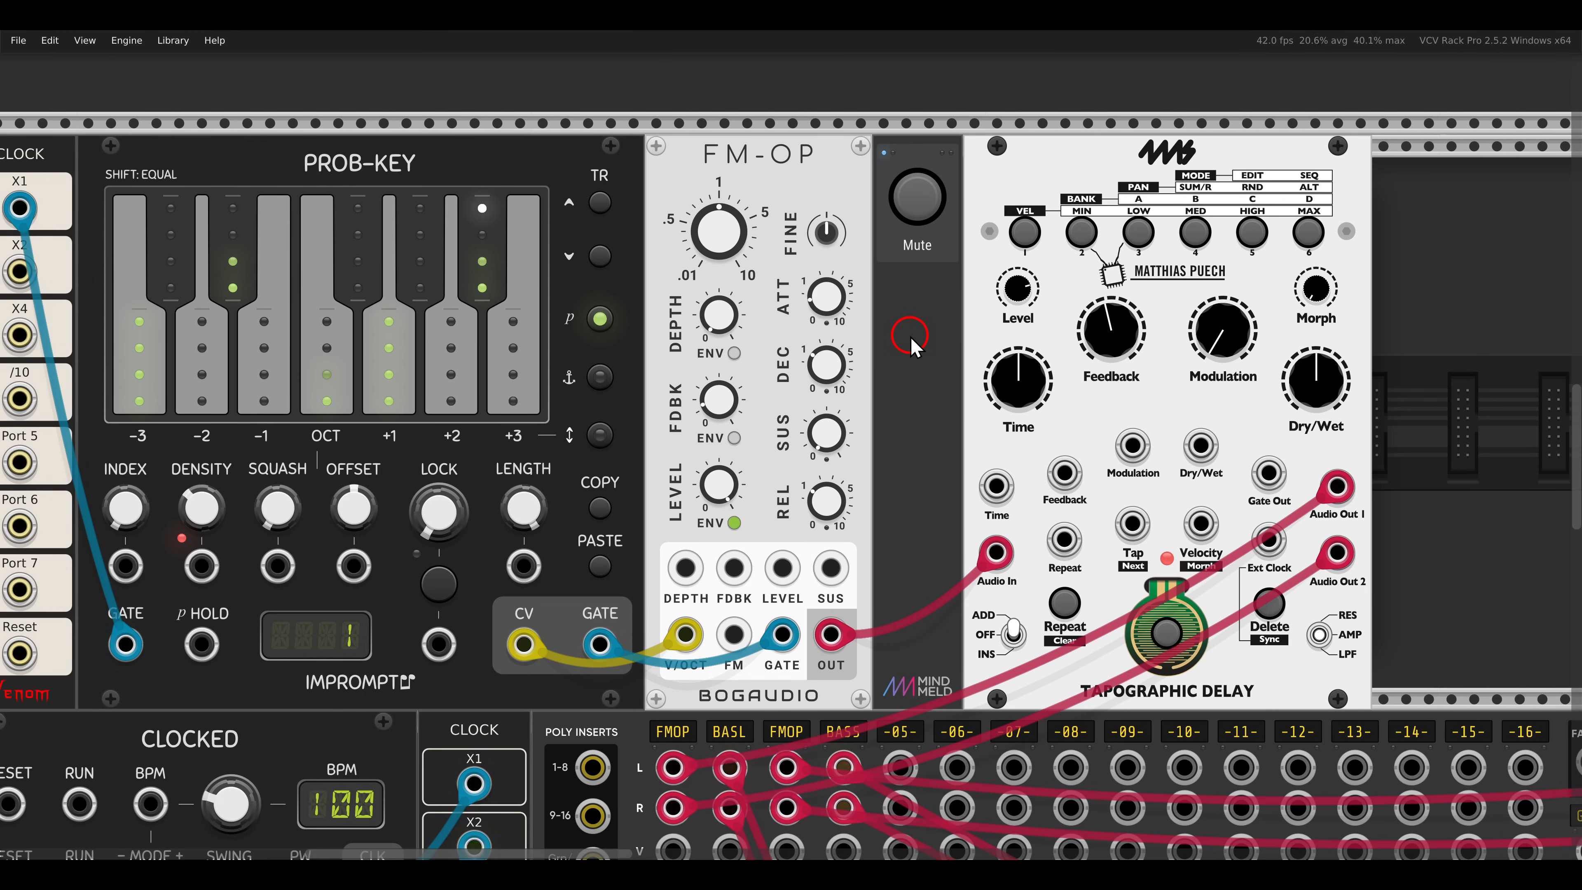
- Examine the Velocity and Mode alt parameters of the Tapographic Delay in the slips and BASAL voice
scroll(911, 338, down, 15)
scroll(915, 342, down, 4)
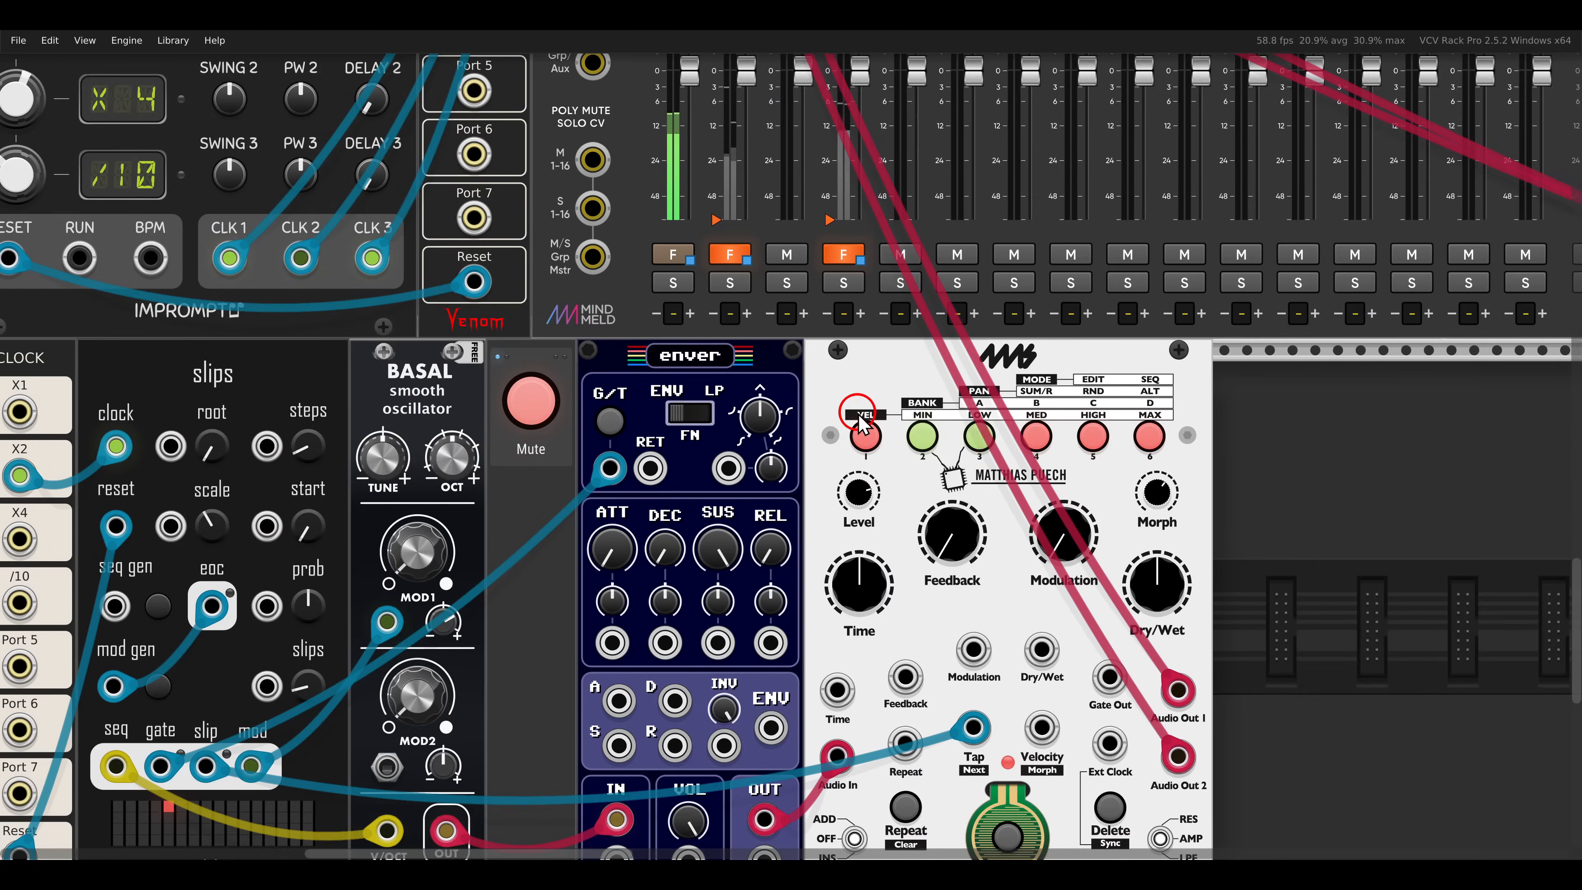
scroll(965, 324, left, 3)
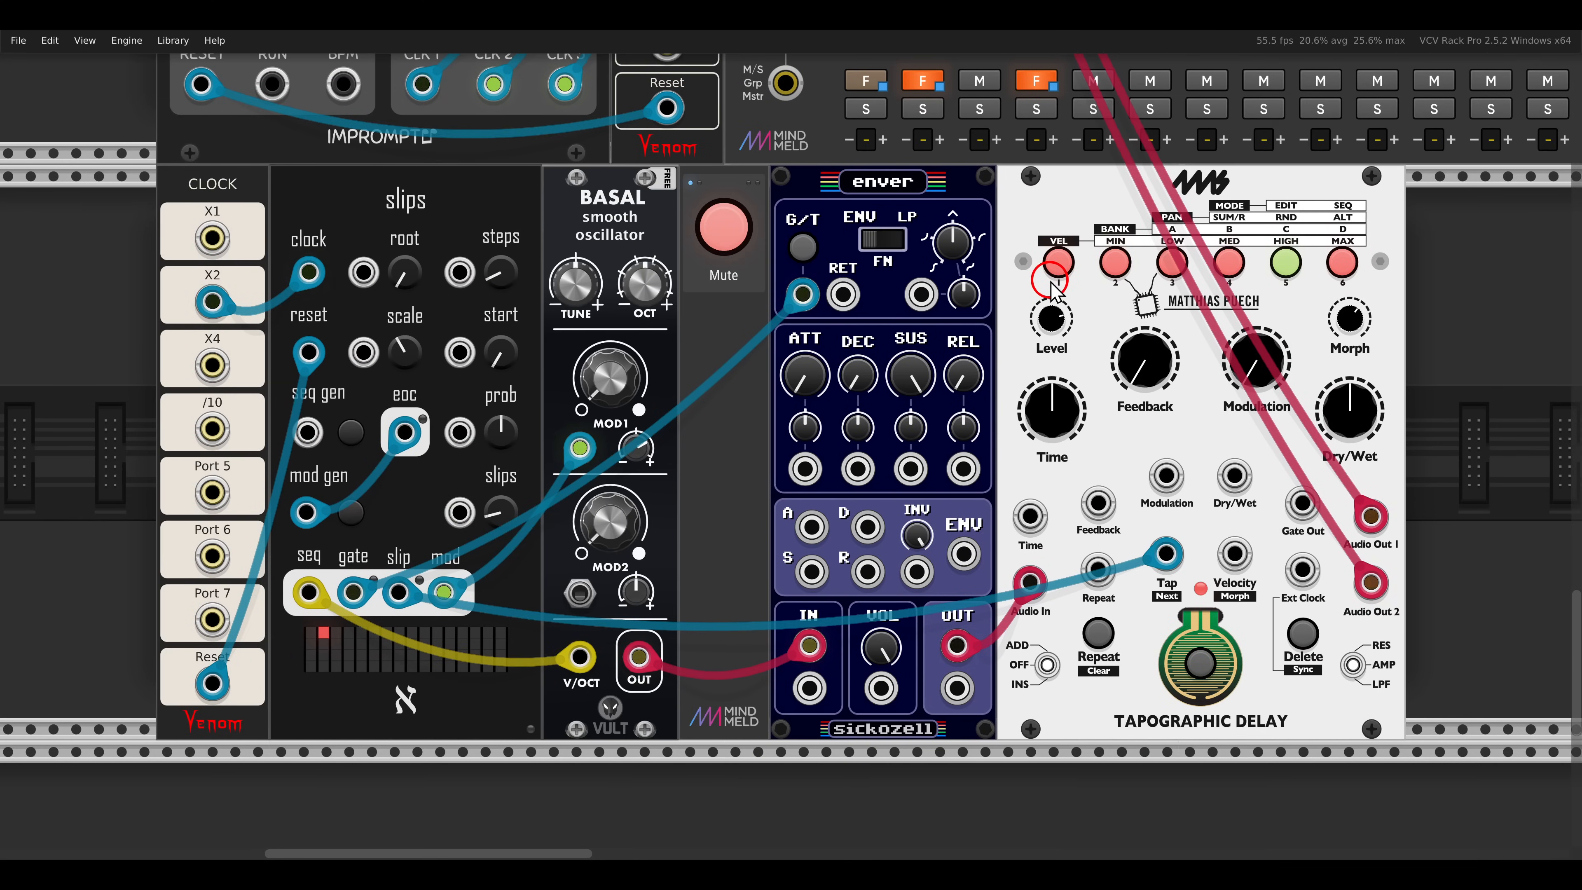
scroll(1051, 285, right, 1)
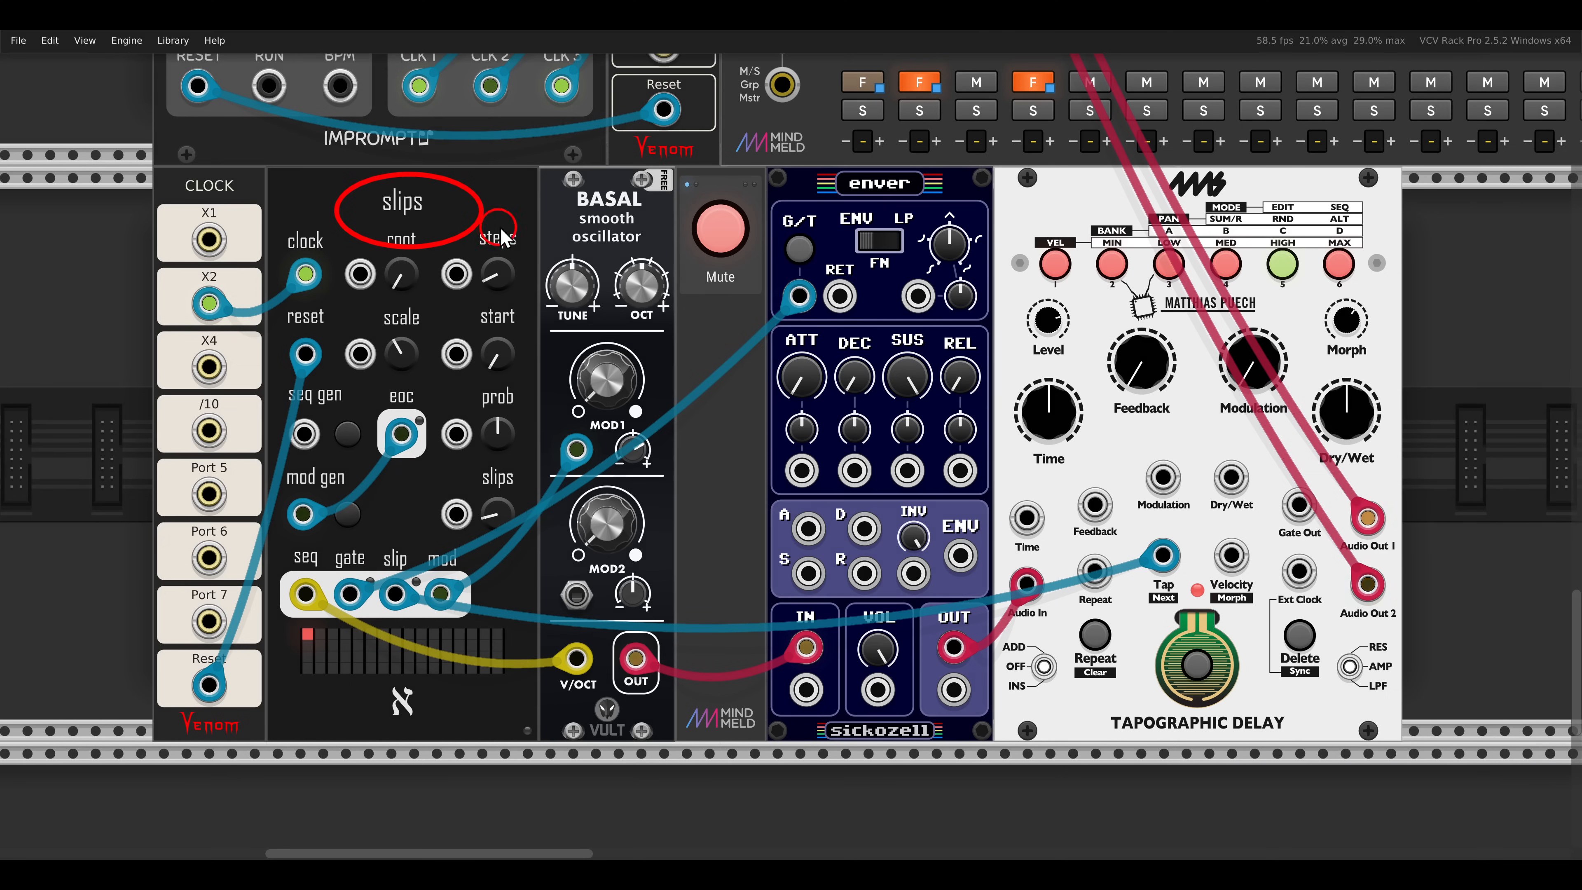
right_click(1041, 213)
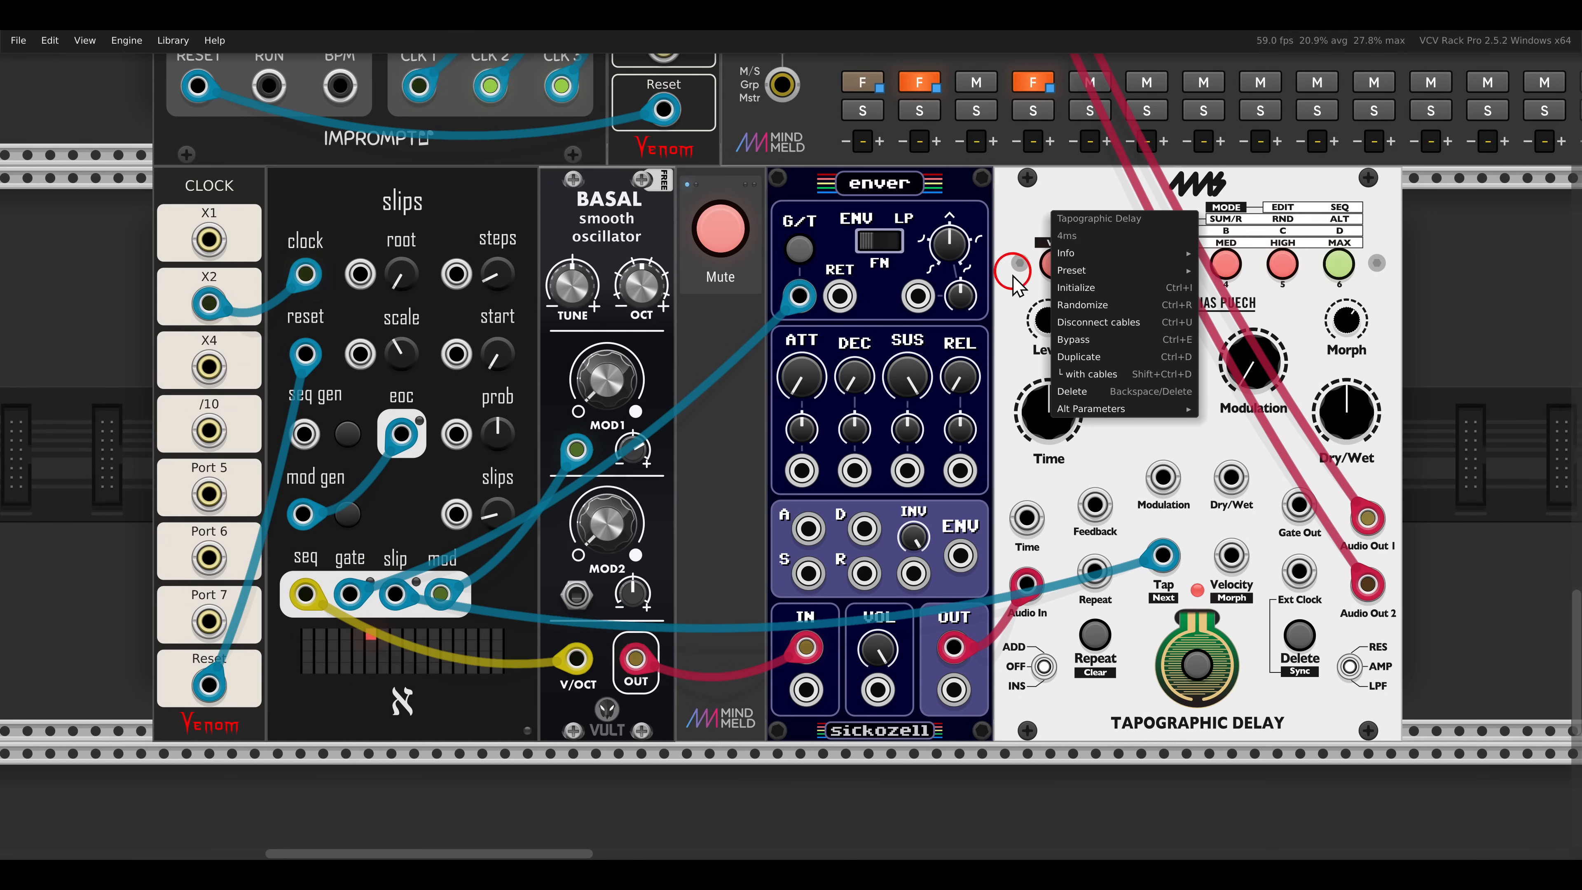
mouse_move(1090, 413)
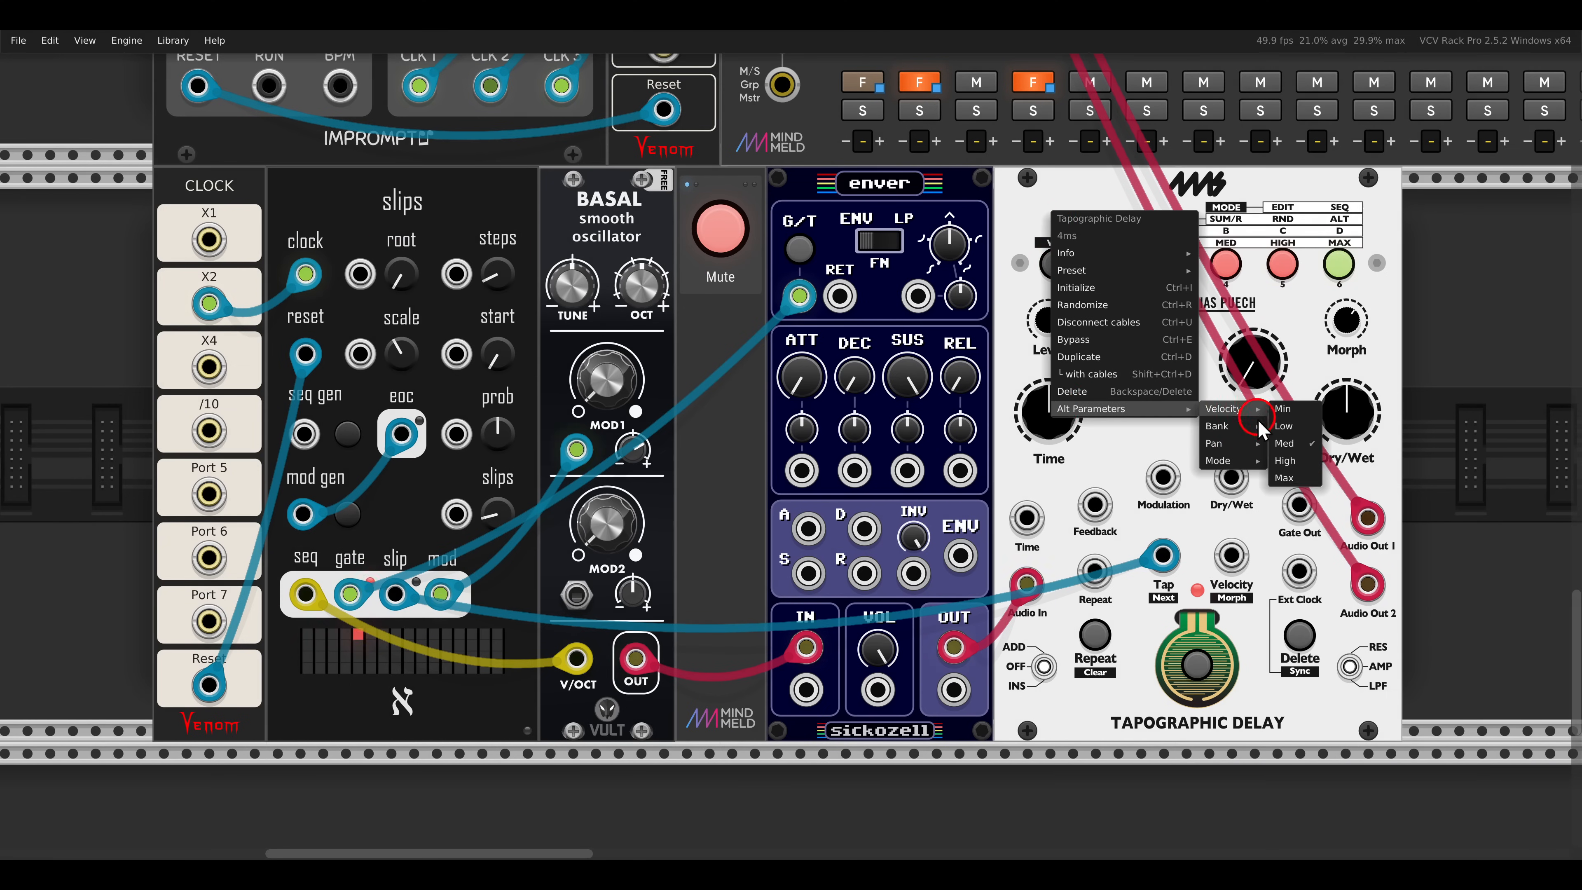
mouse_move(1230, 461)
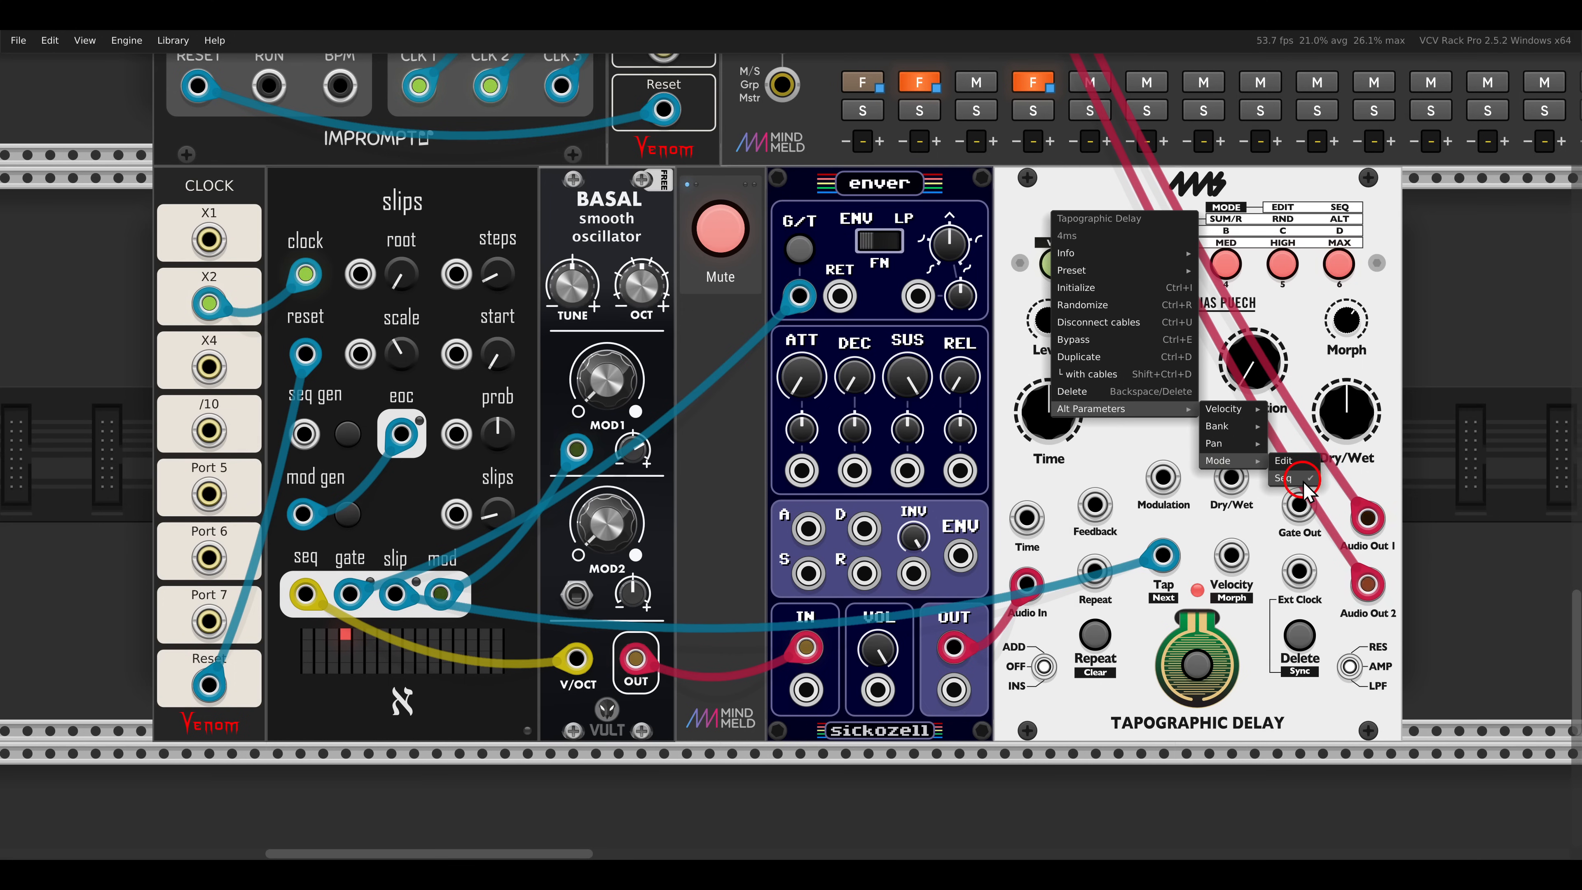
click(1365, 298)
- Unmute the slips-driven BASAL voice that feeds the Tapographic Delay
mouse_move(1002, 234)
mouse_down()
mouse_move(1177, 280)
mouse_move(1379, 296)
mouse_move(1363, 355)
mouse_move(1389, 375)
mouse_up()
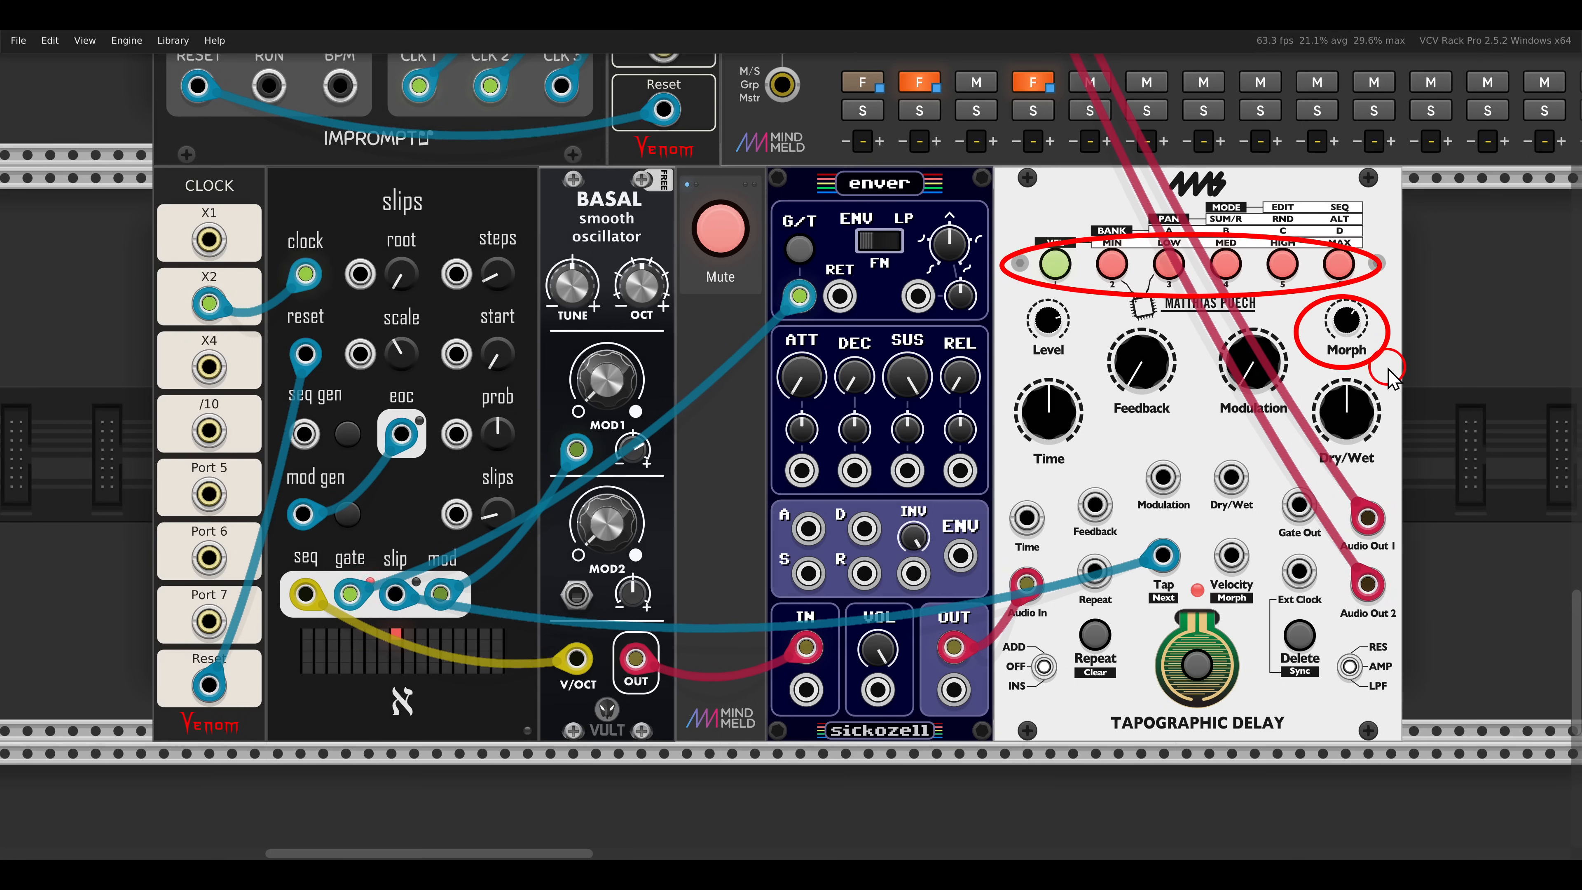
key(Escape)
click(730, 235)
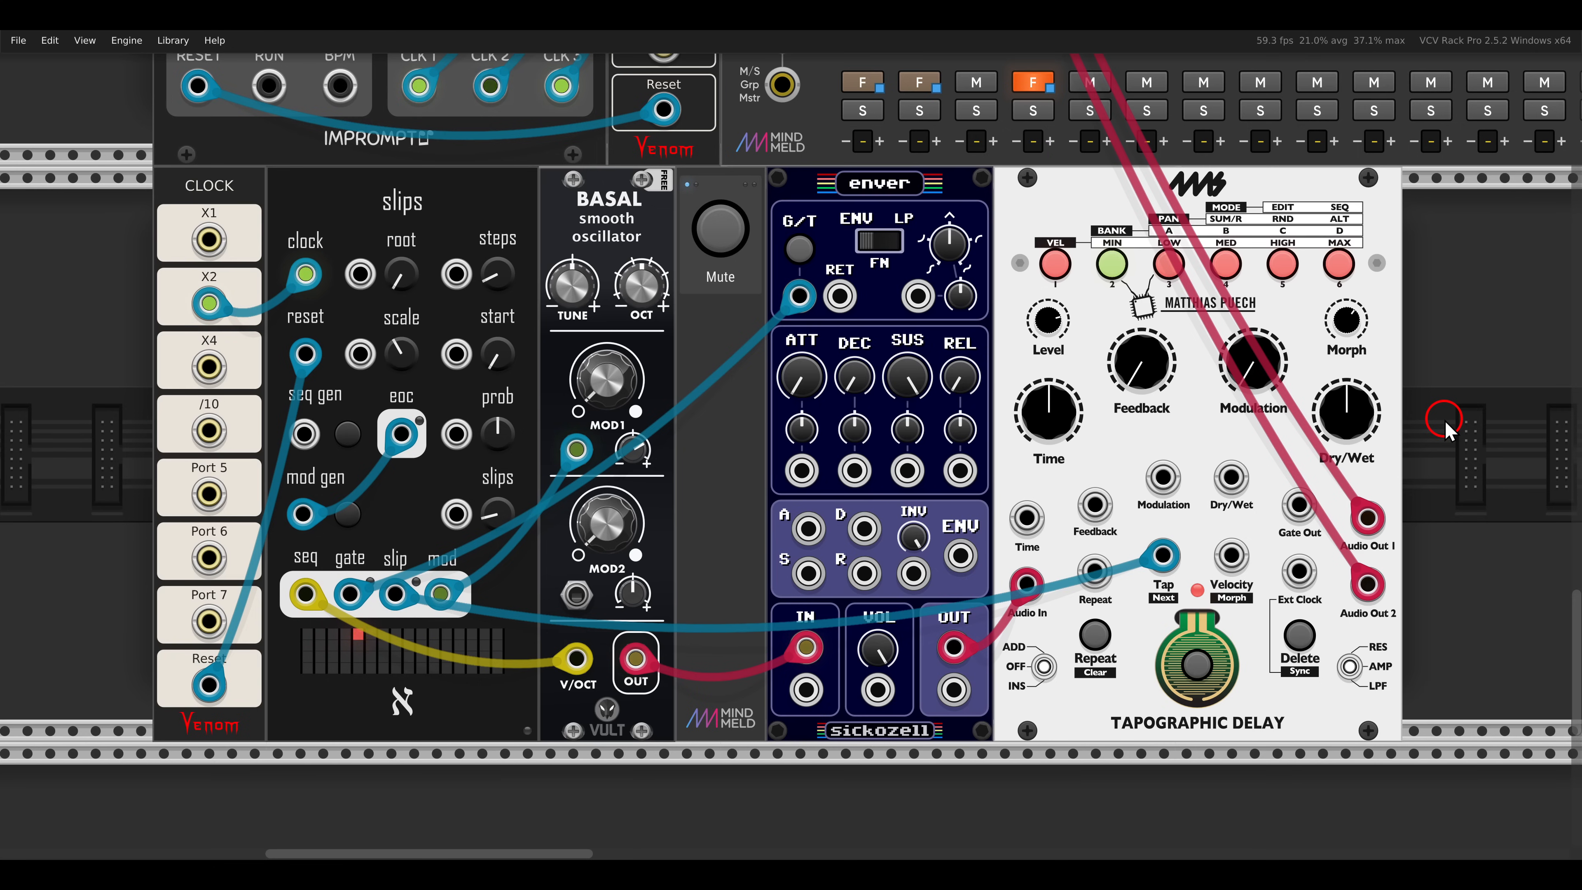
- Turn on Hold for both loops of the Dual Looping Delay in the MIDI-CV FM-OP voice
scroll(1444, 419, down, 1)
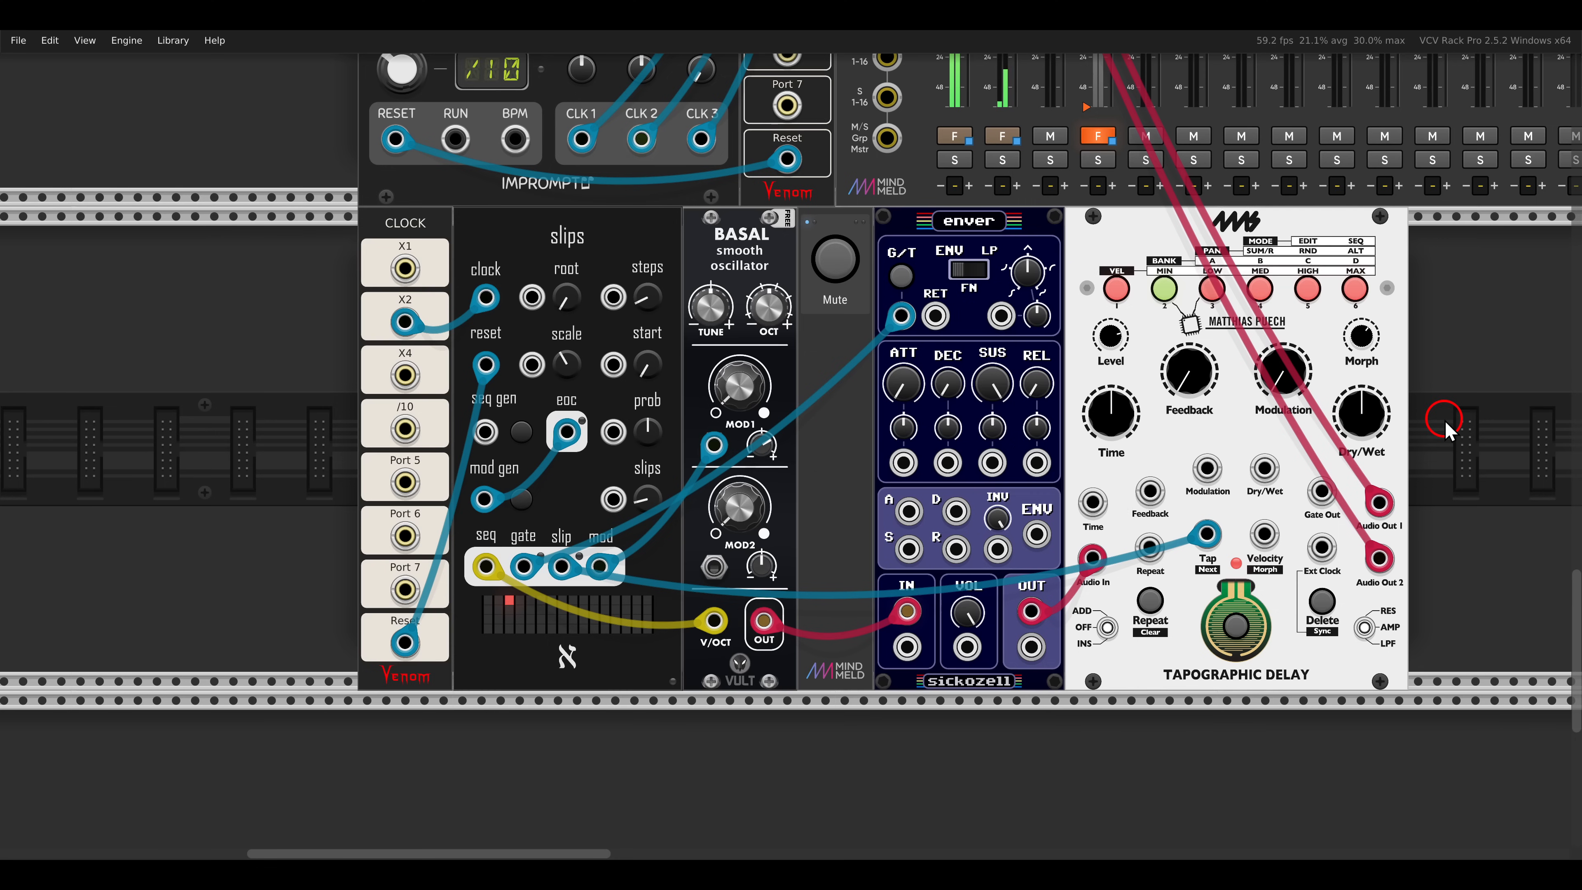
drag(1459, 372, 786, 523)
scroll(1353, 396, down, 2)
drag(1563, 146, 923, 565)
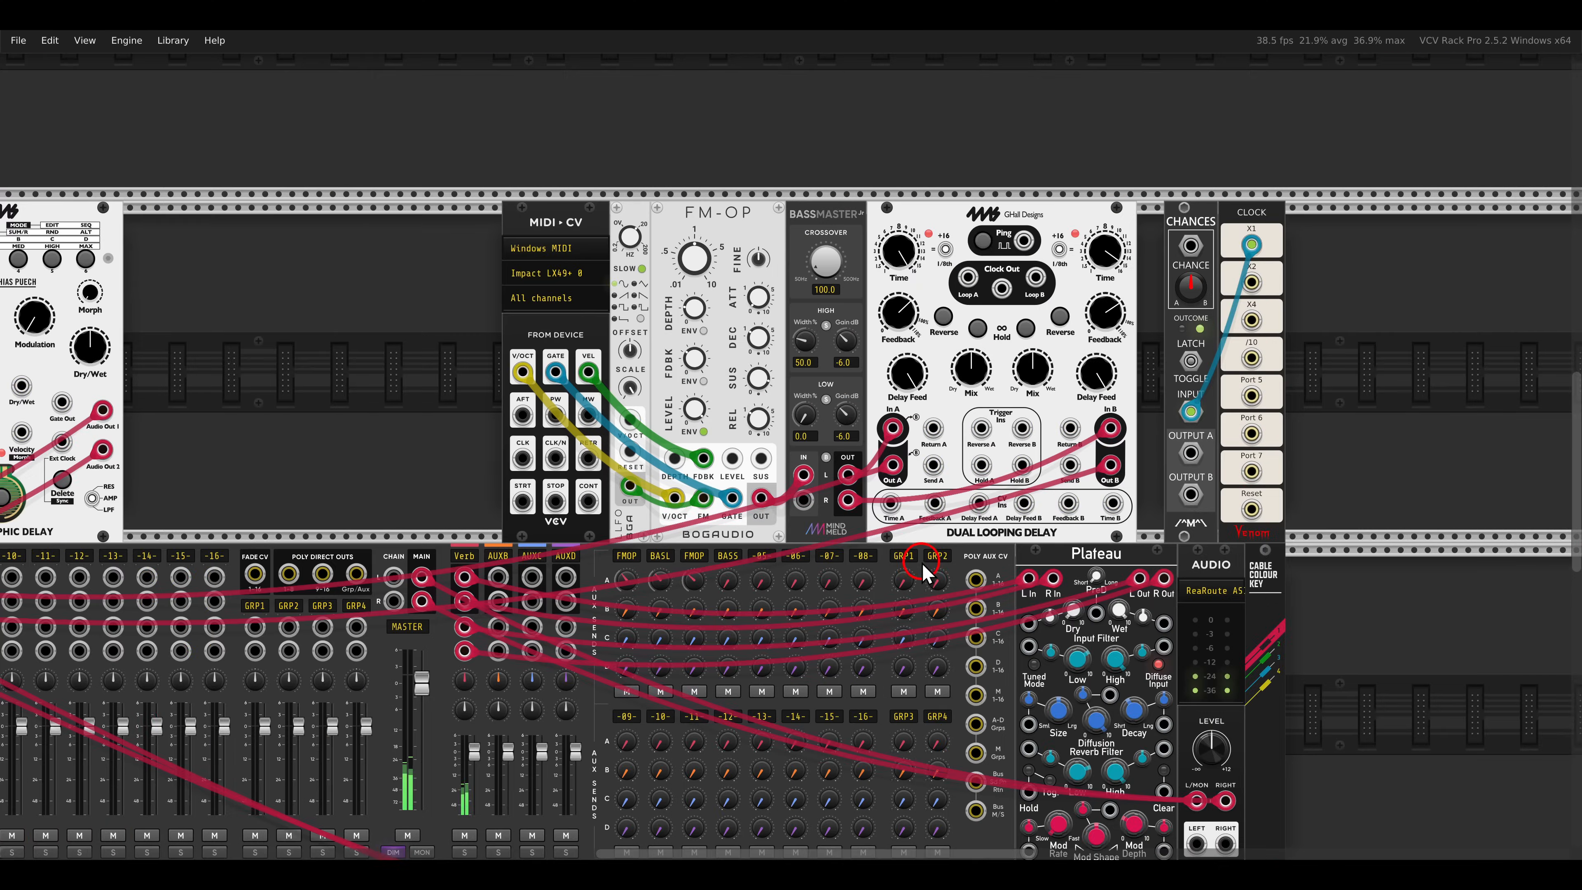
scroll(961, 360, up, 2)
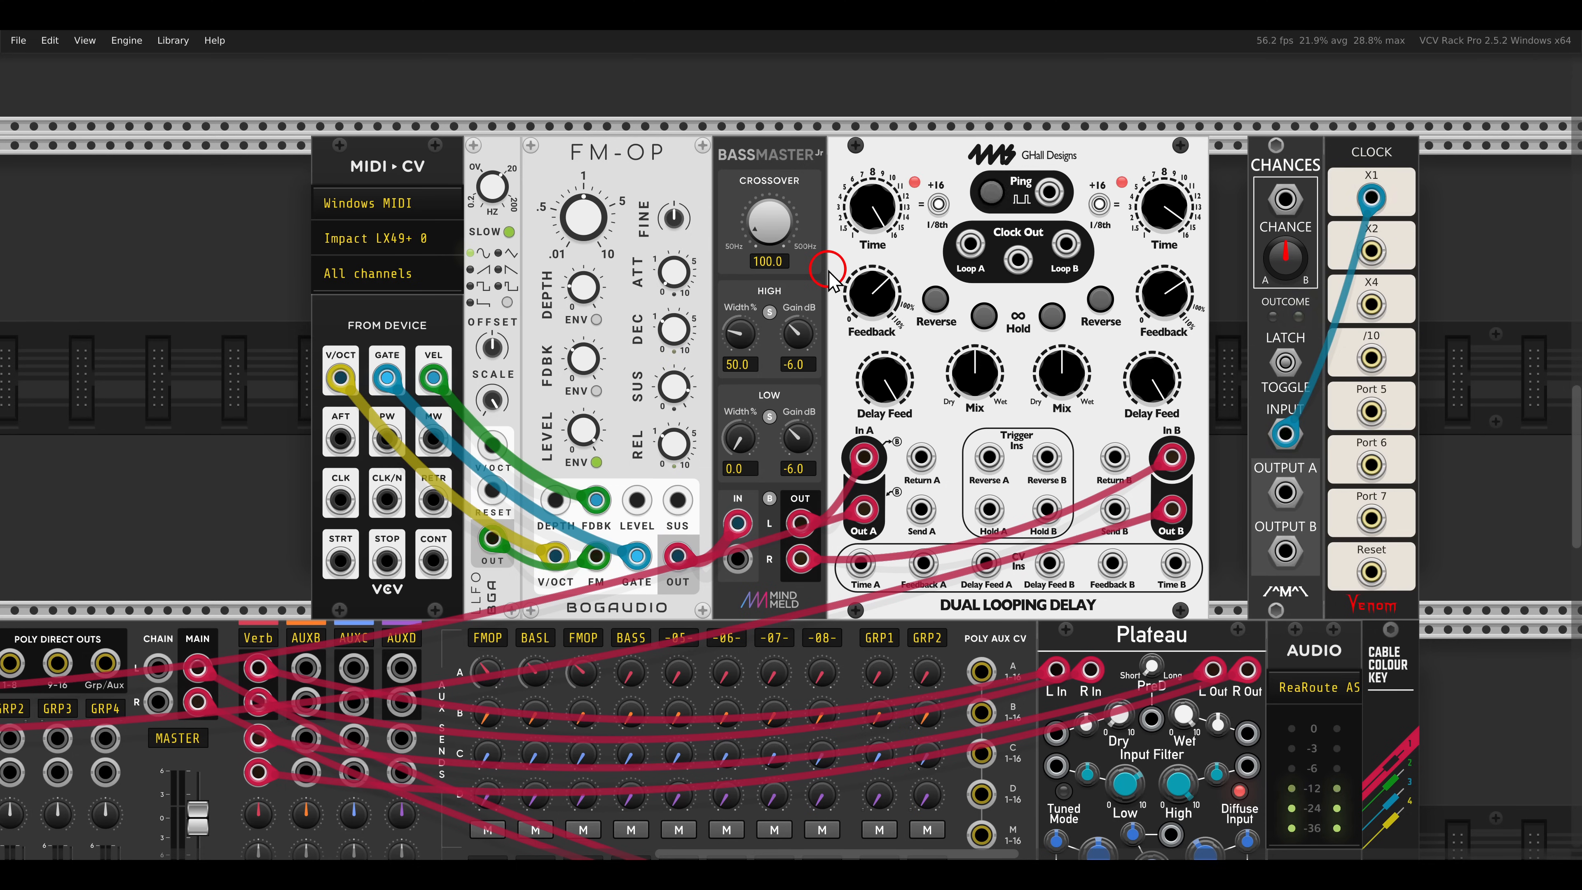
click(983, 316)
click(1051, 315)
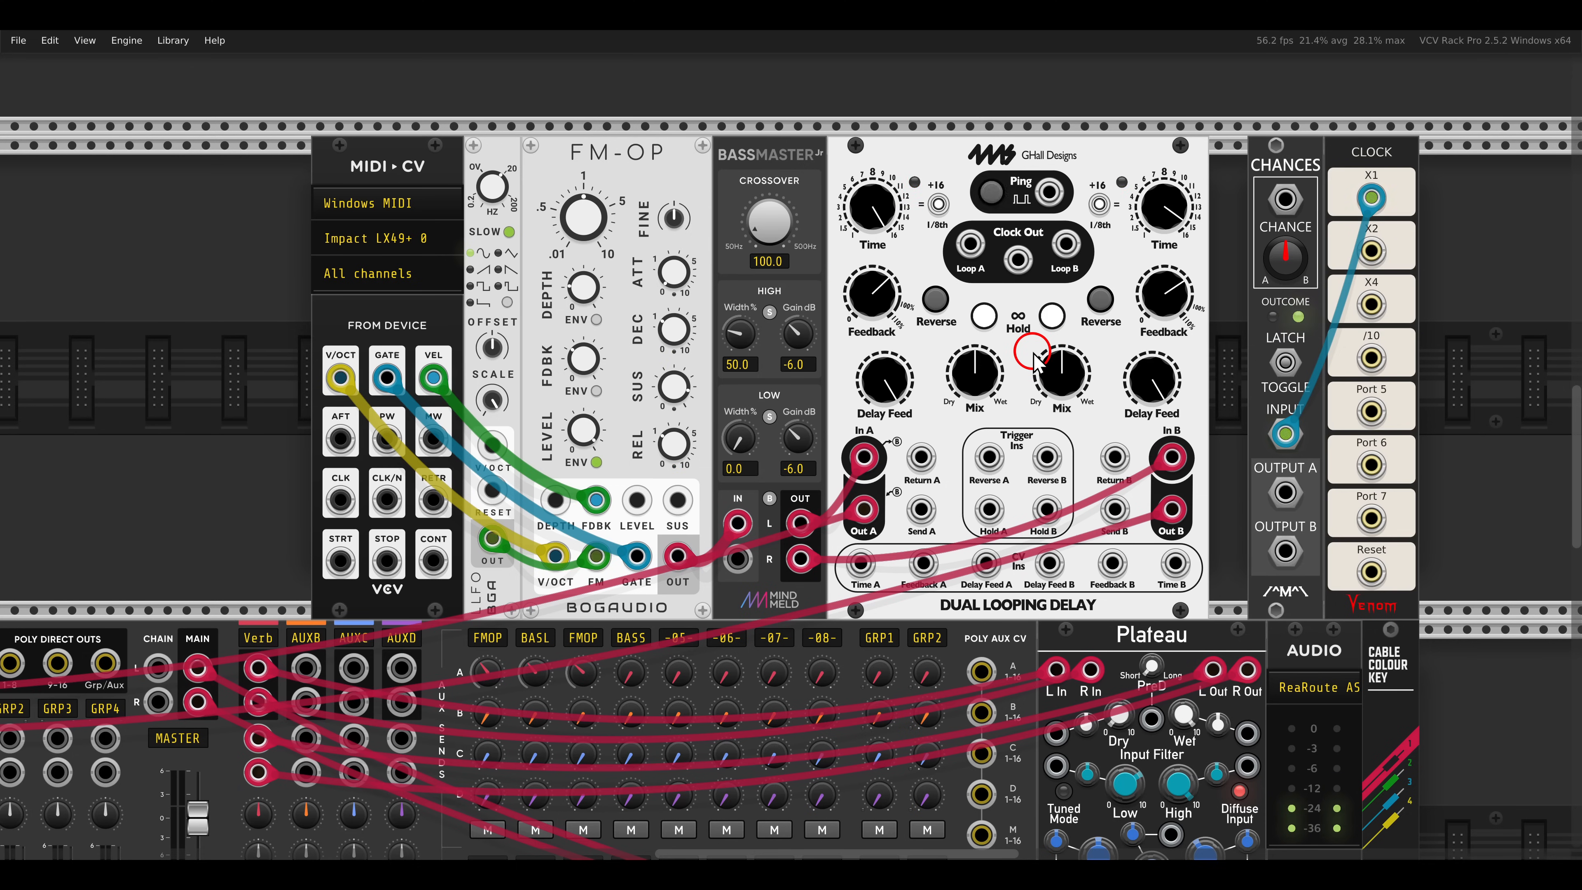
- Patch the CHANCES outputs A and B into the Dual Looping Delay's Reverse A and Reverse B trigger inputs
drag(947, 435, 1085, 494)
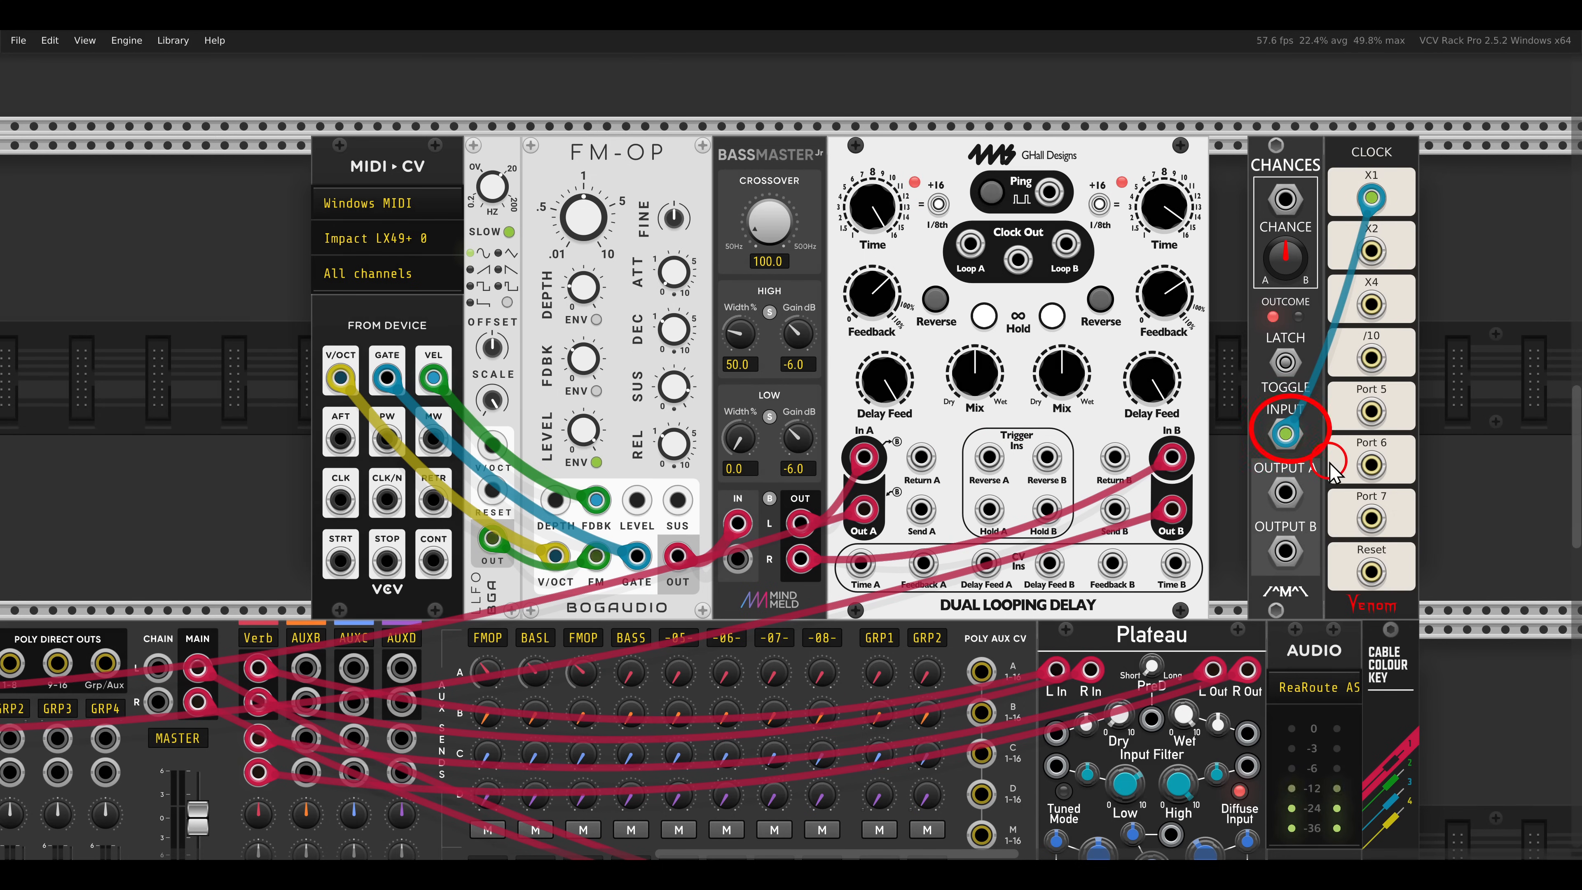
drag(1279, 497, 1285, 550)
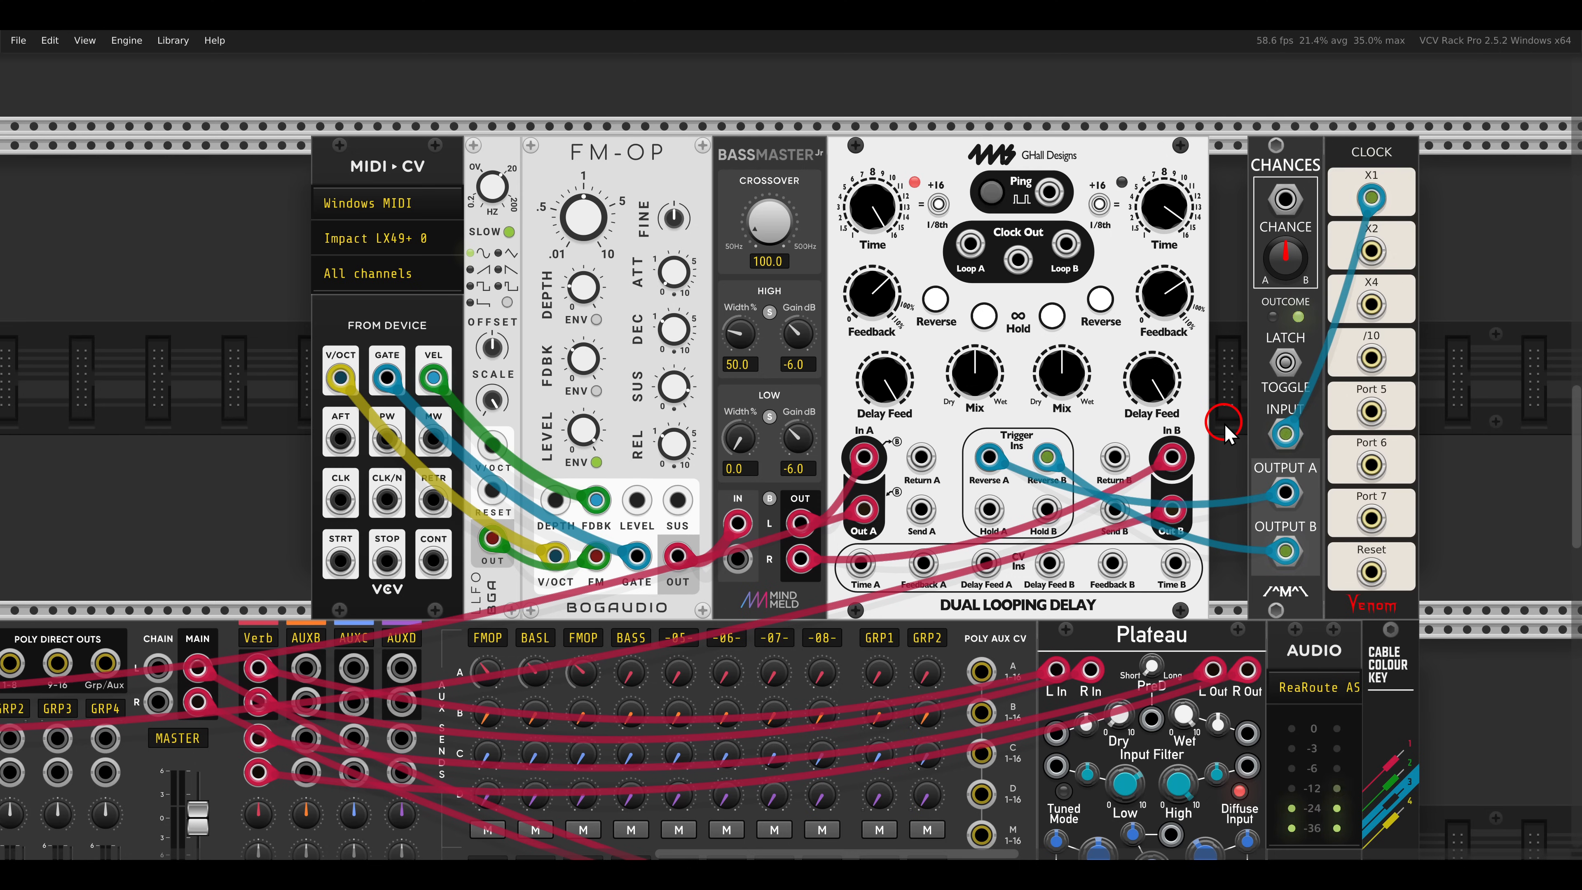
- Examine the KICKALL signal chain and the Send and Return connections of its Dual Looping Delay and HP 24 dB filter
scroll(1223, 430, down, 10)
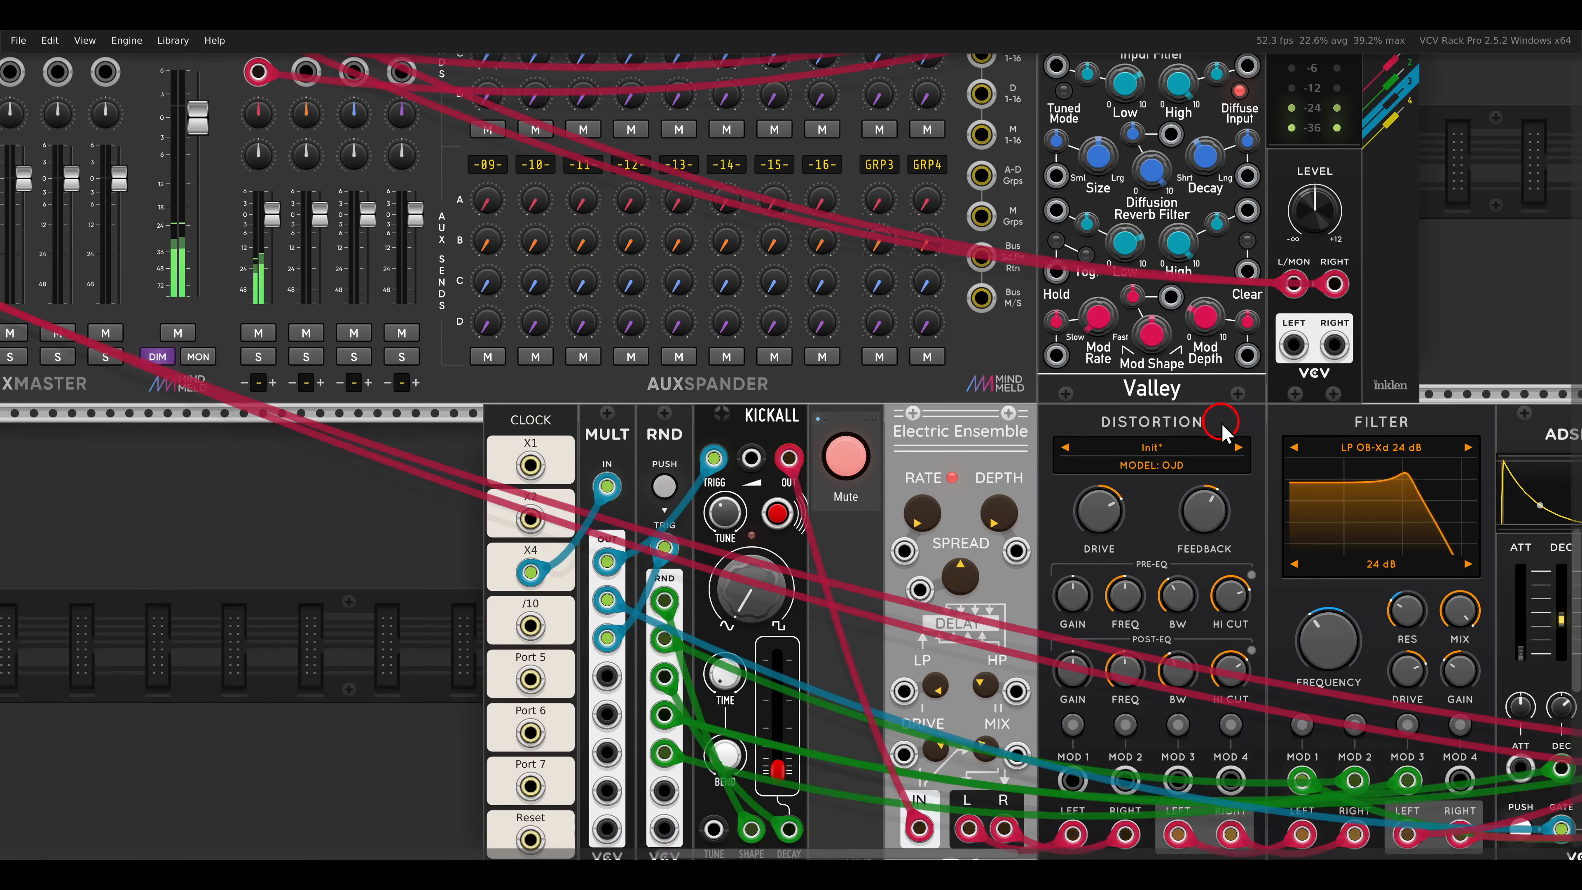
scroll(1224, 436, down, 2)
scroll(1225, 455, down, 3)
drag(1233, 460, 794, 442)
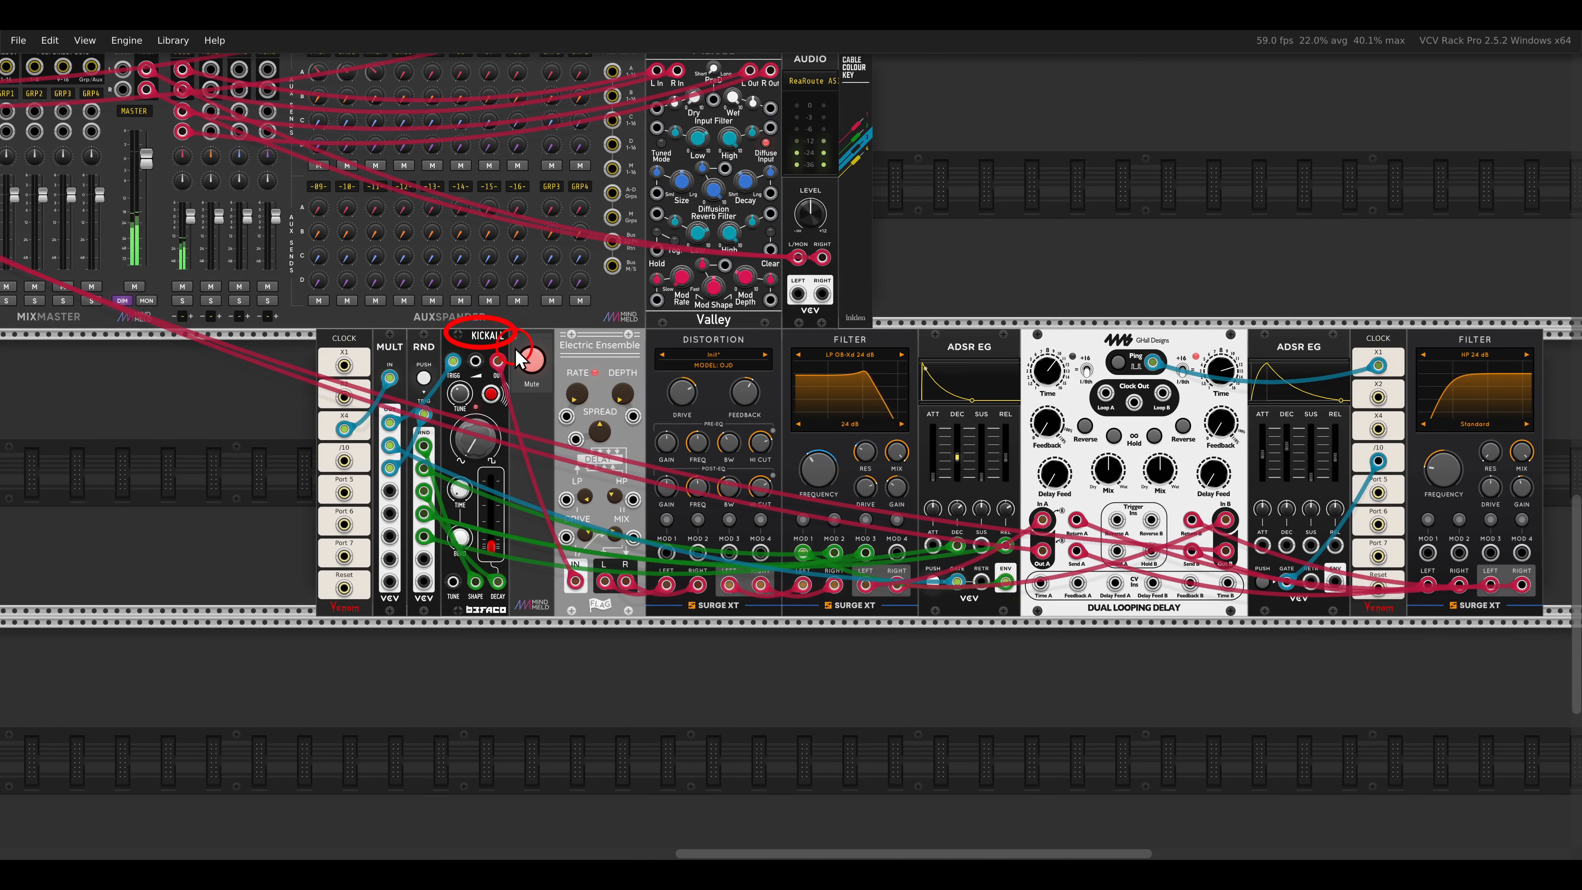
mouse_move(551, 330)
mouse_down()
mouse_move(639, 365)
mouse_move(907, 364)
mouse_up()
key(Escape)
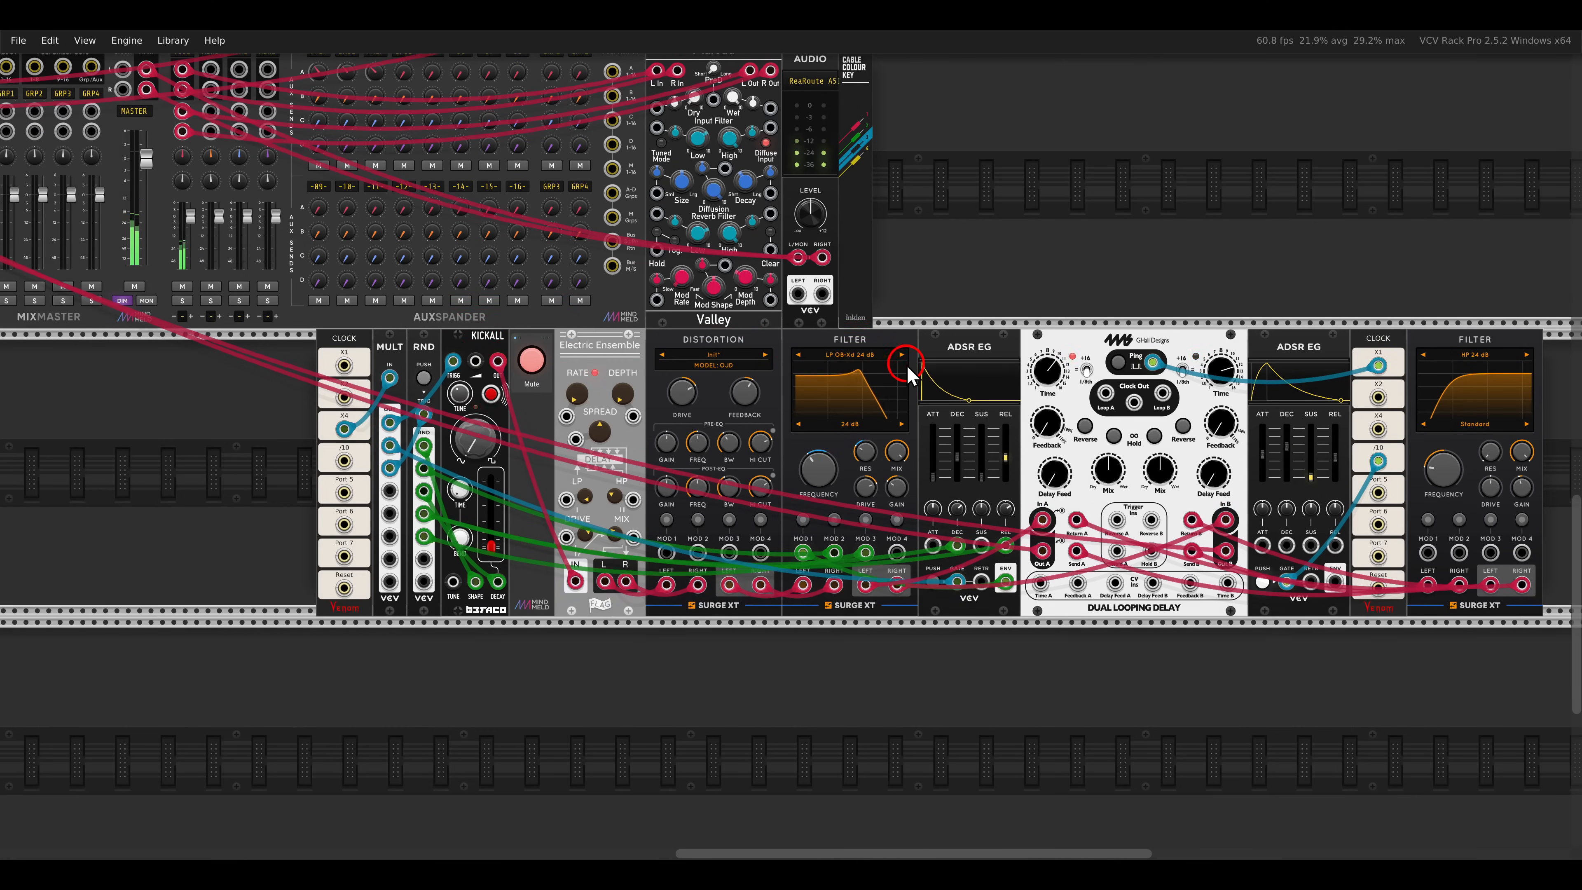
scroll(907, 373, up, 5)
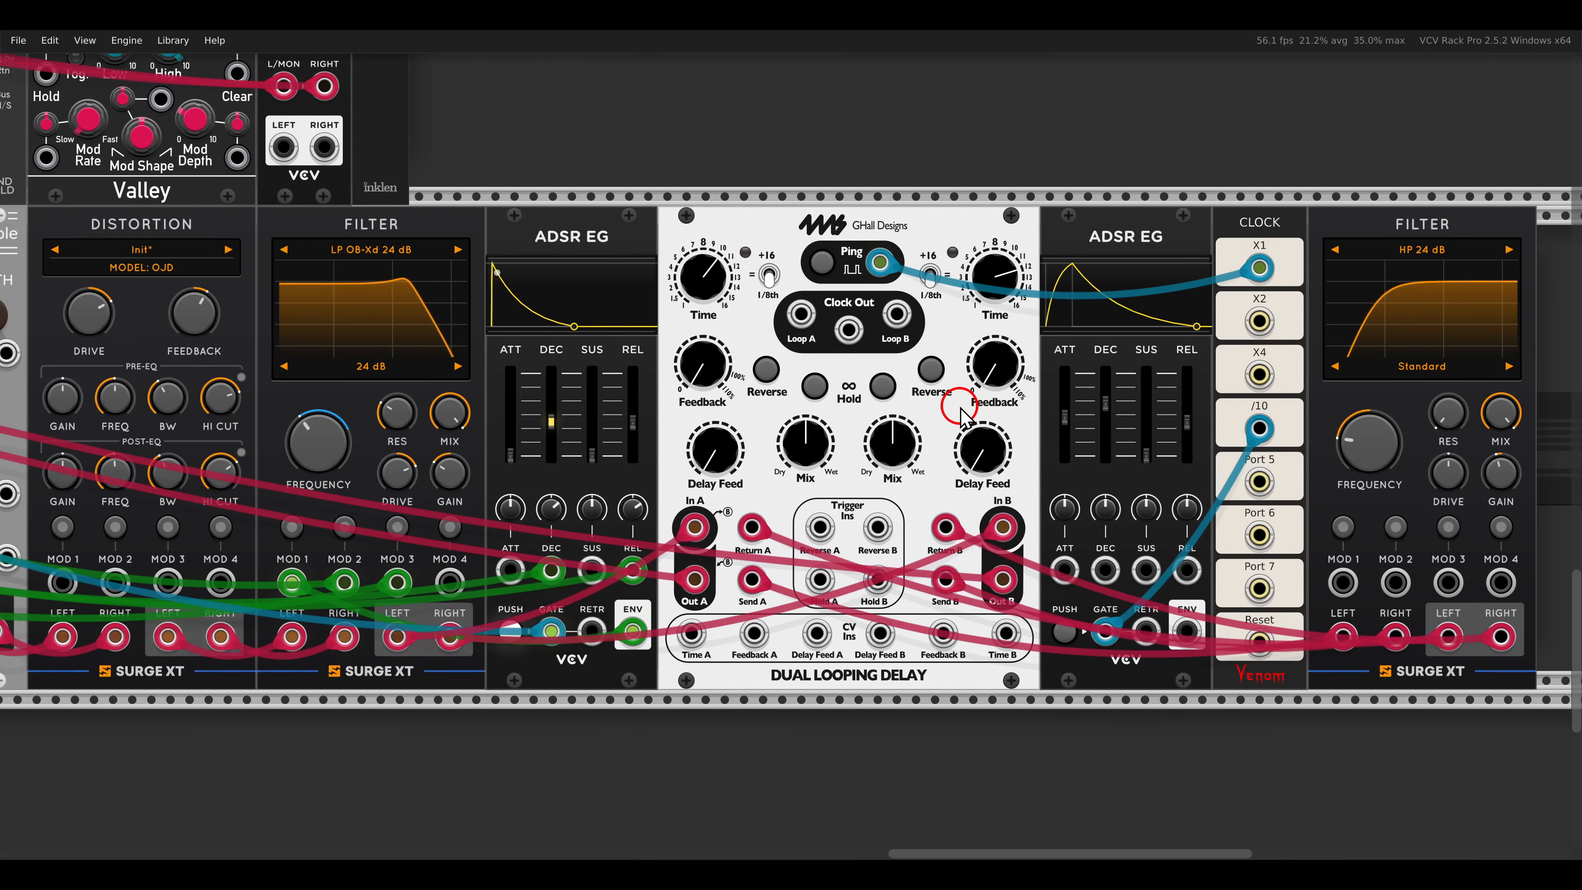
drag(719, 498, 784, 625)
drag(905, 494, 964, 608)
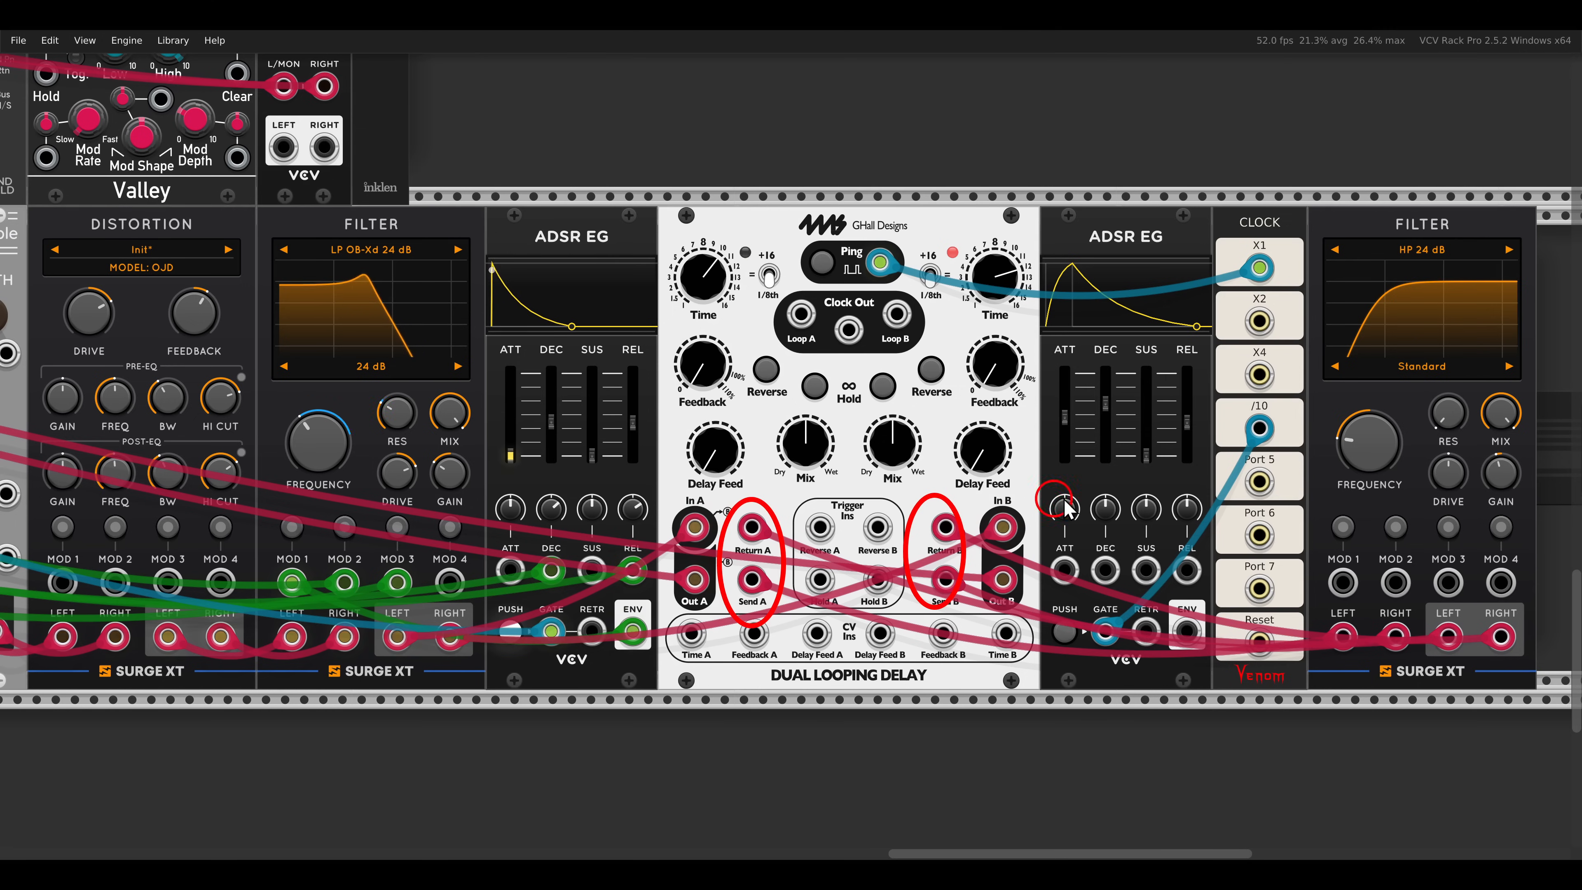
drag(1295, 382, 1439, 497)
key(Escape)
- Unmute the KICKALL voice that feeds the Electric Ensemble
scroll(921, 462, down, 2)
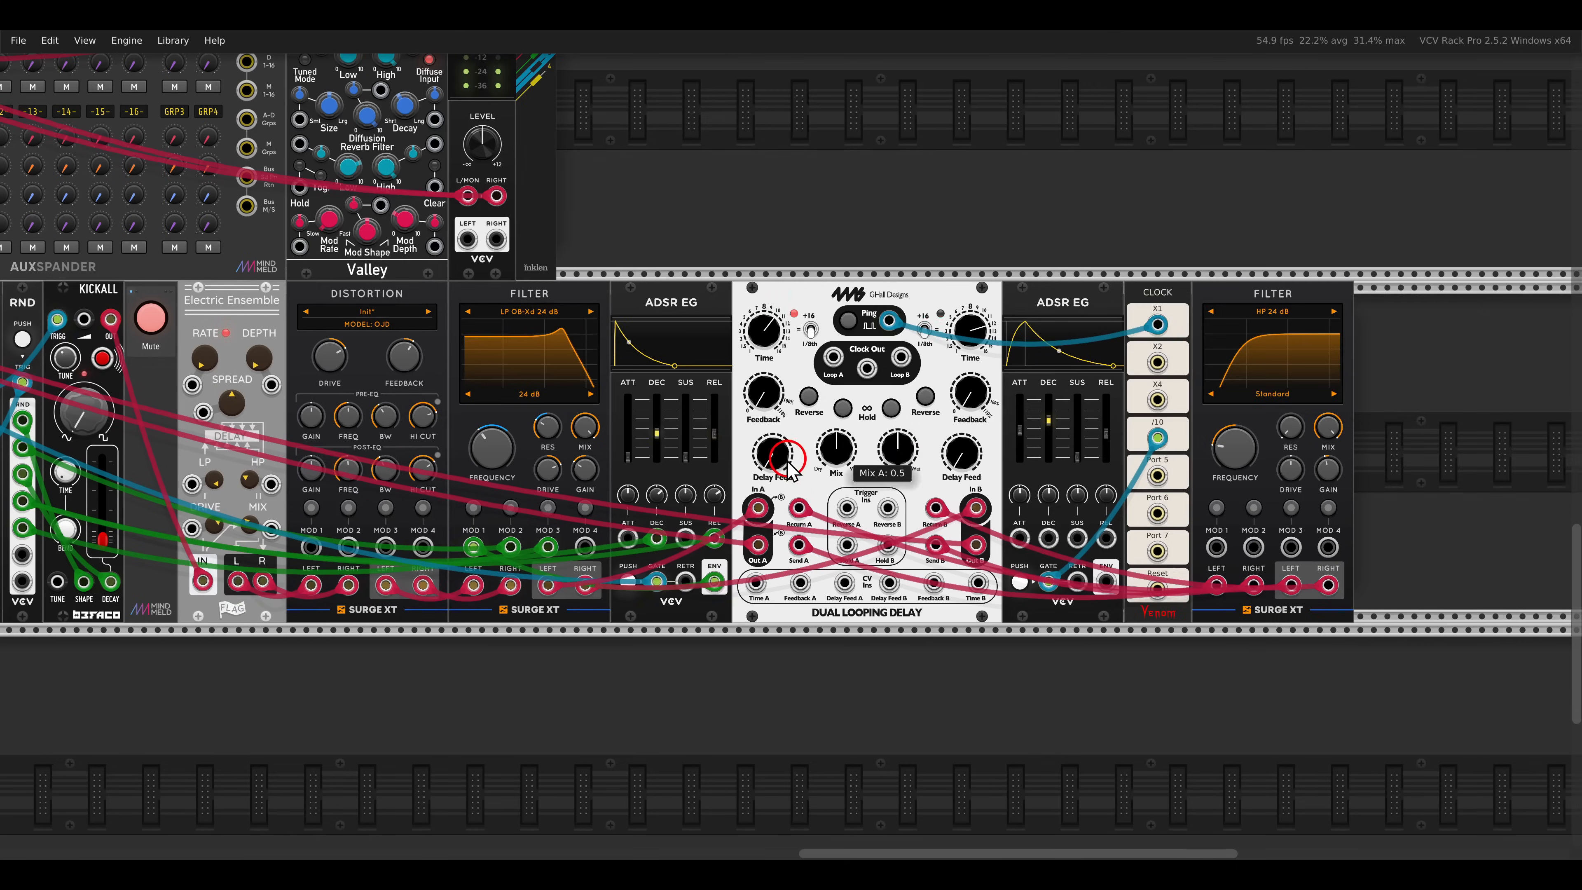
scroll(783, 456, left, 4)
scroll(978, 467, right, 2)
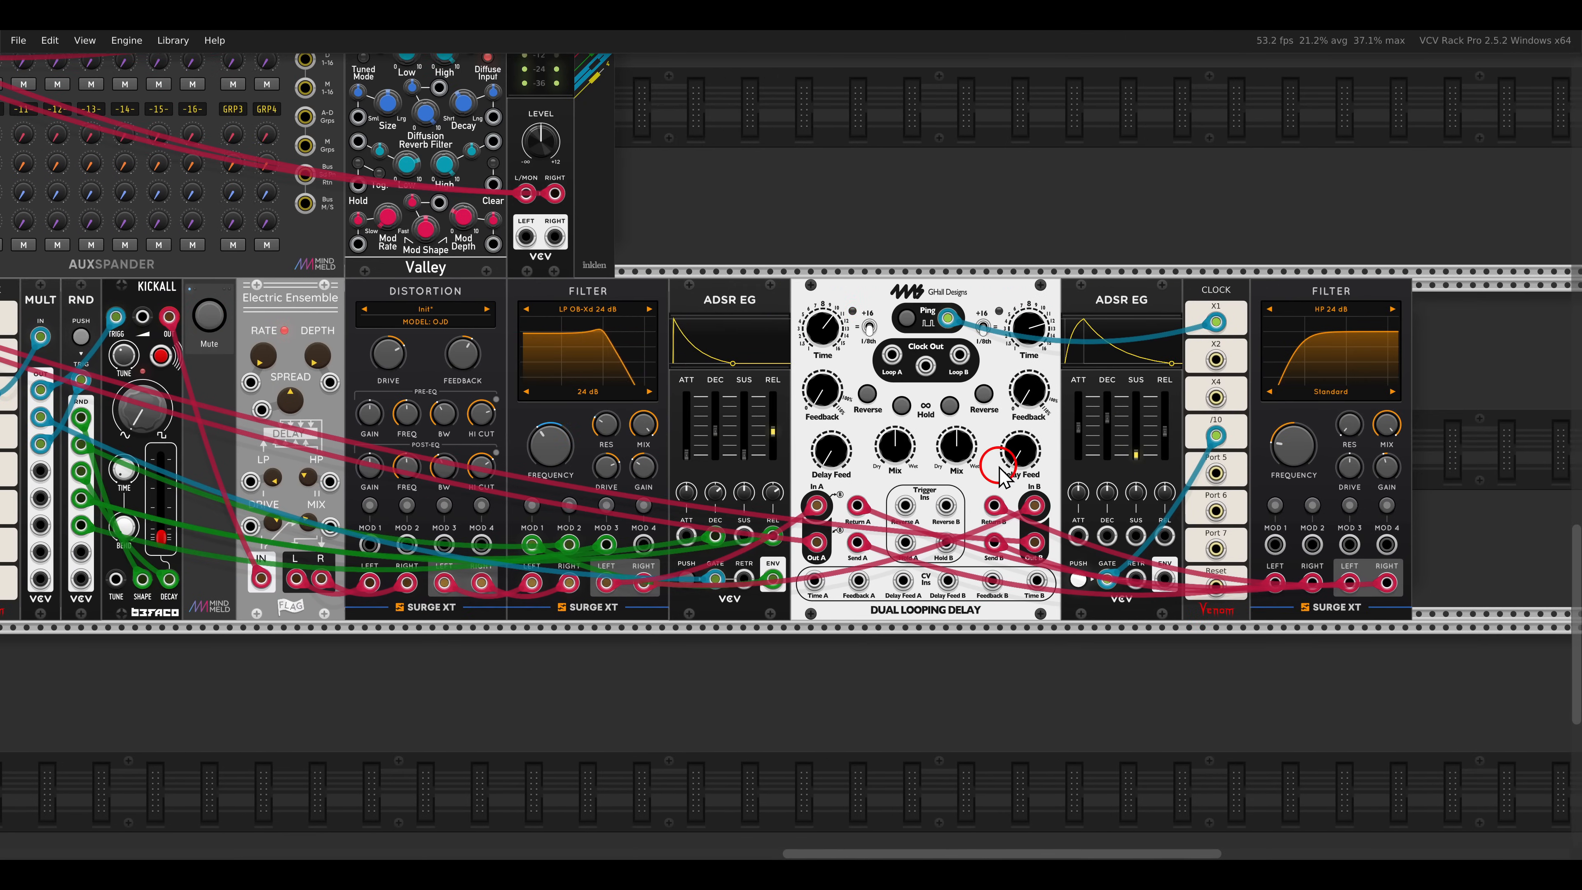
- Patch the /10-clocked ADSR EG's envelope output into the Dual Looping Delay's Delay Feed A and Delay Feed B CV inputs
scroll(996, 464, up, 3)
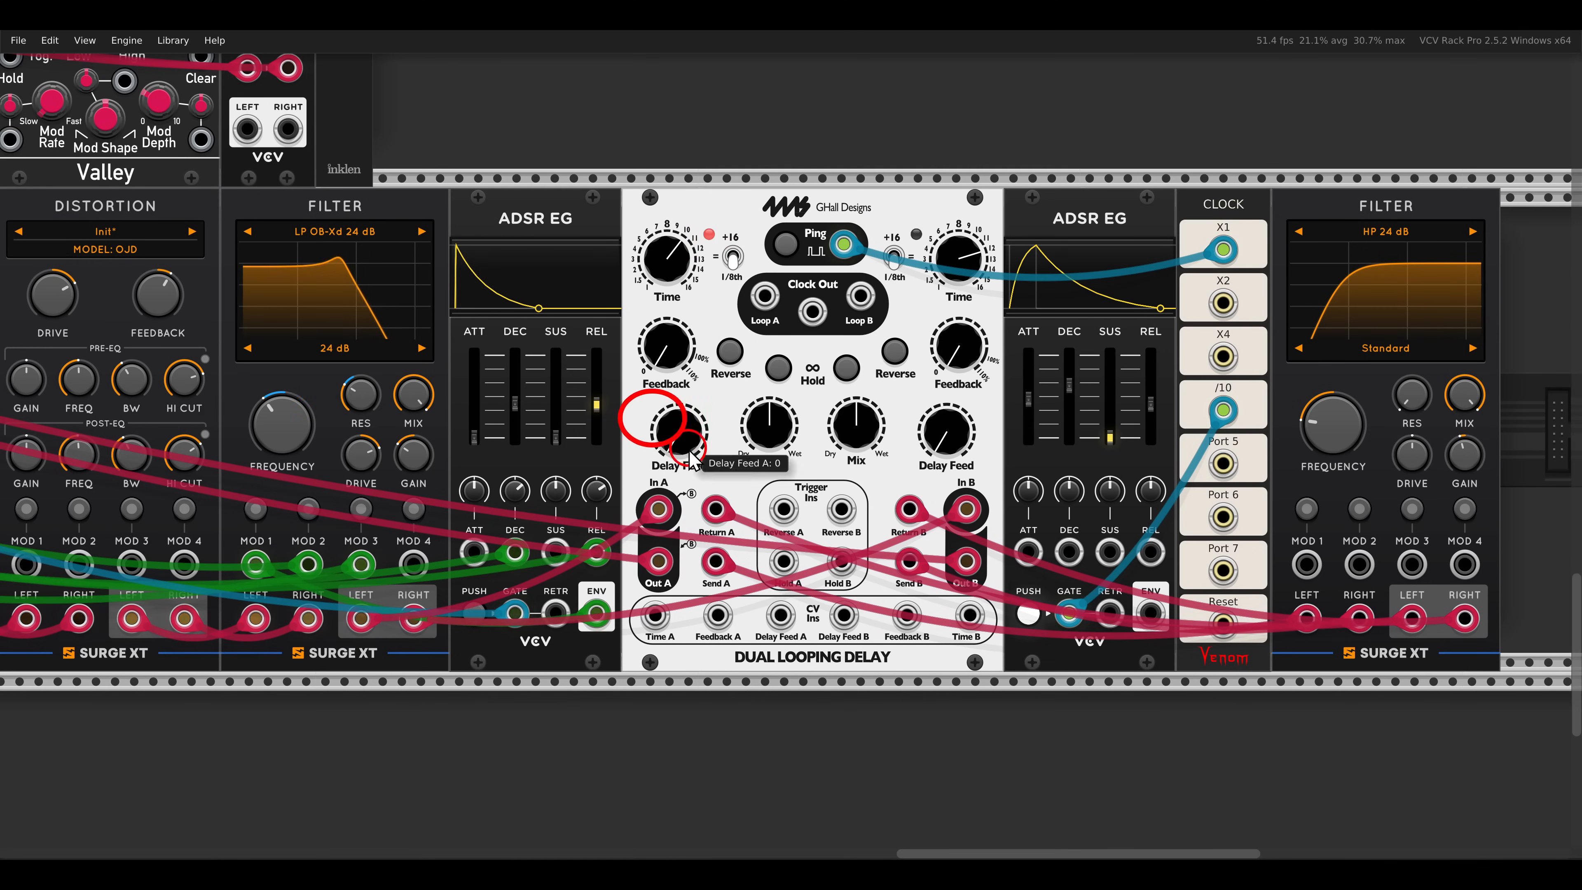
drag(911, 414, 999, 490)
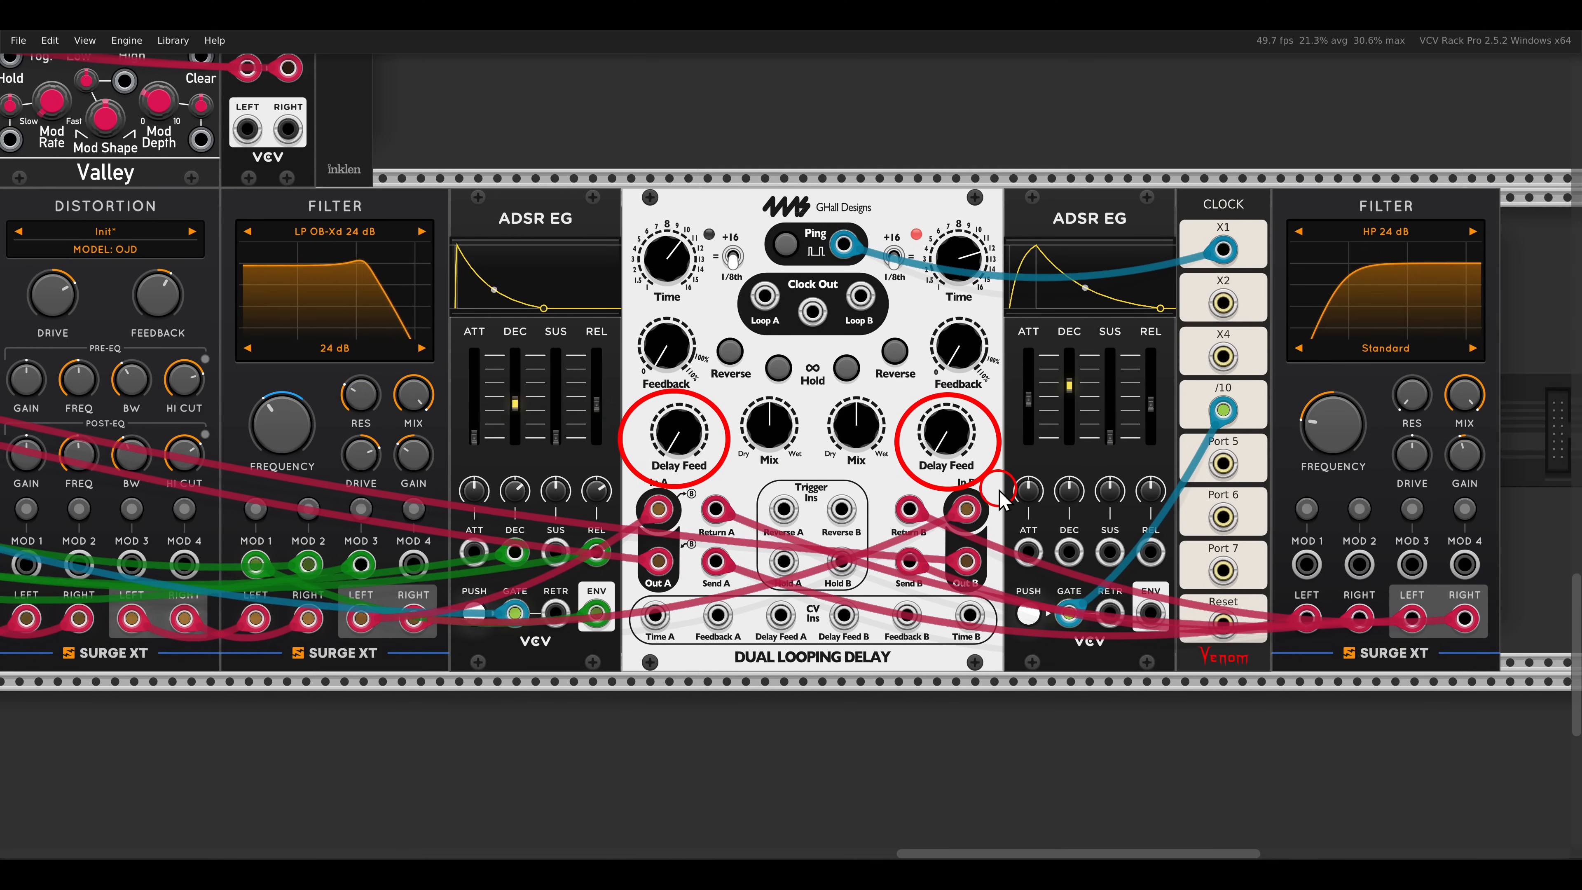
key(Escape)
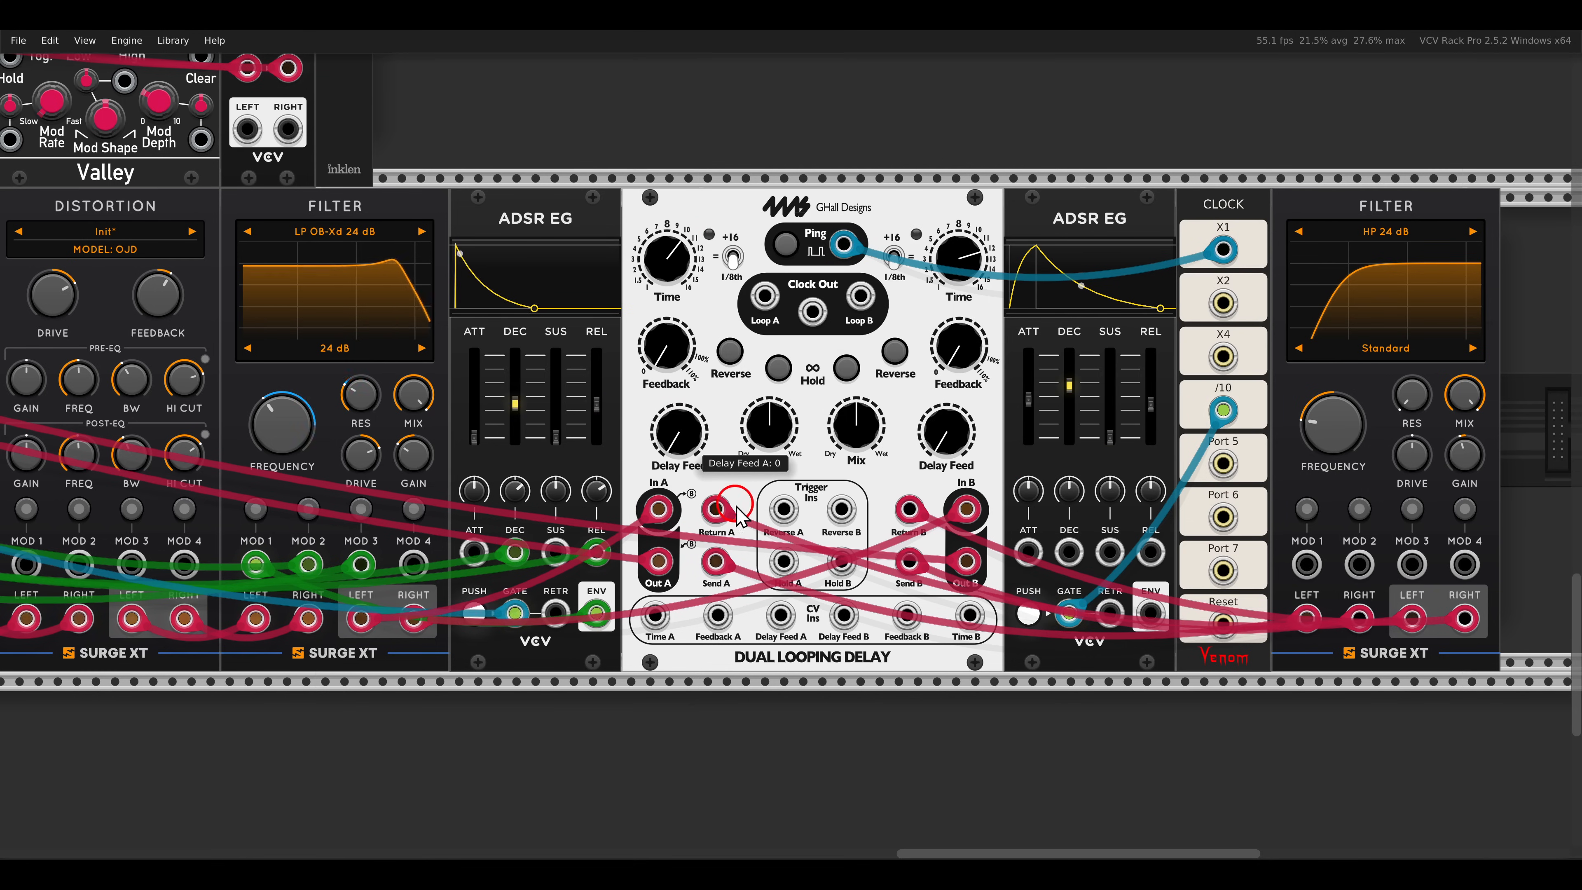
drag(945, 432, 933, 145)
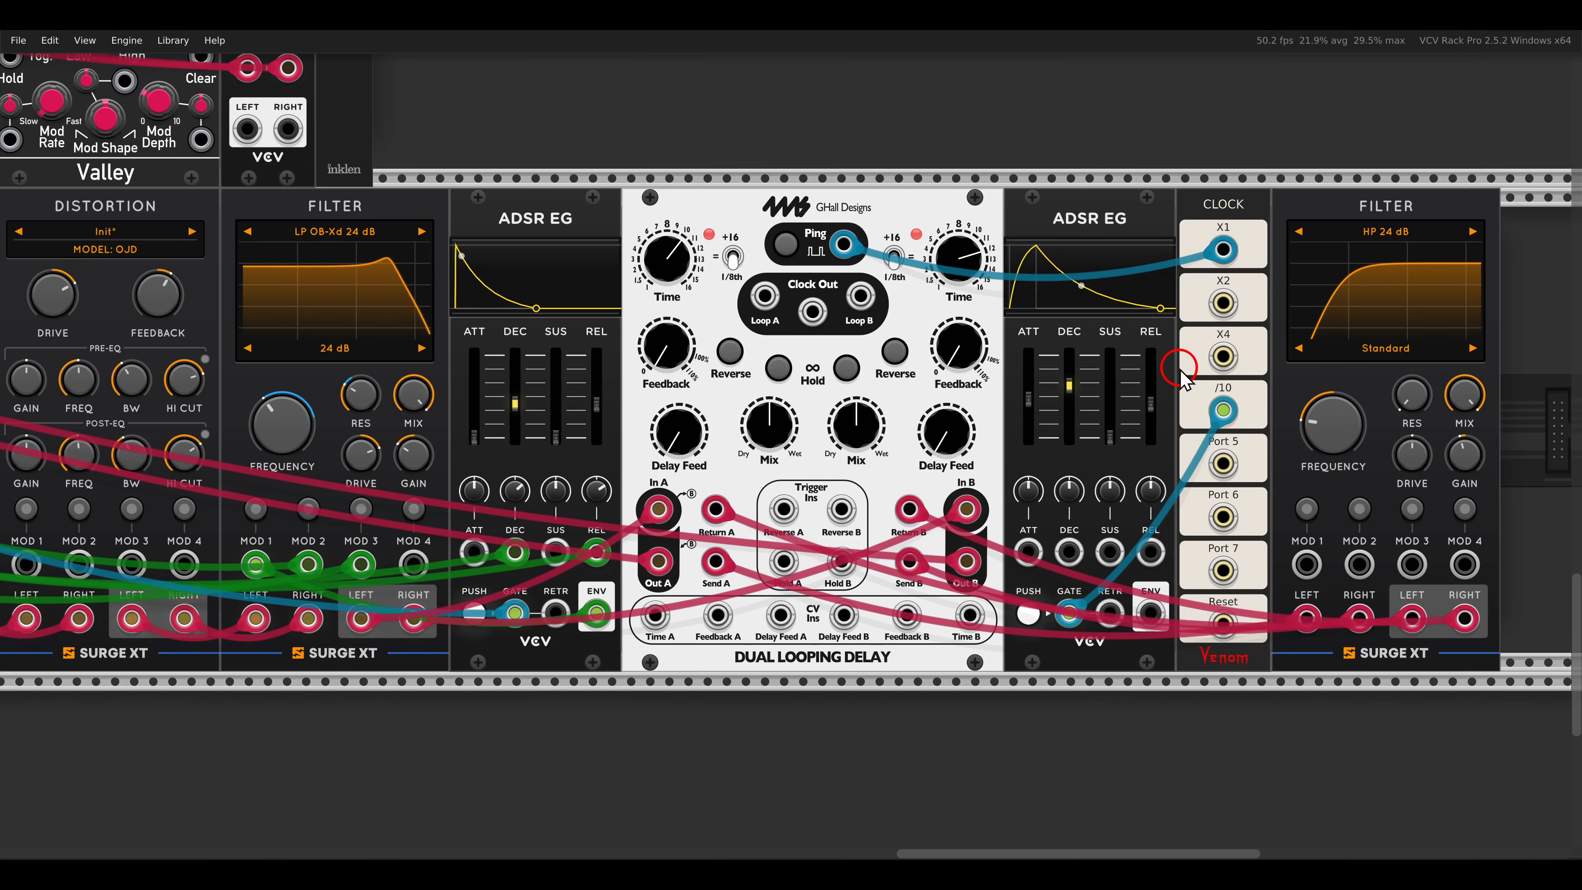
drag(1178, 368, 1267, 445)
drag(1152, 614, 841, 619)
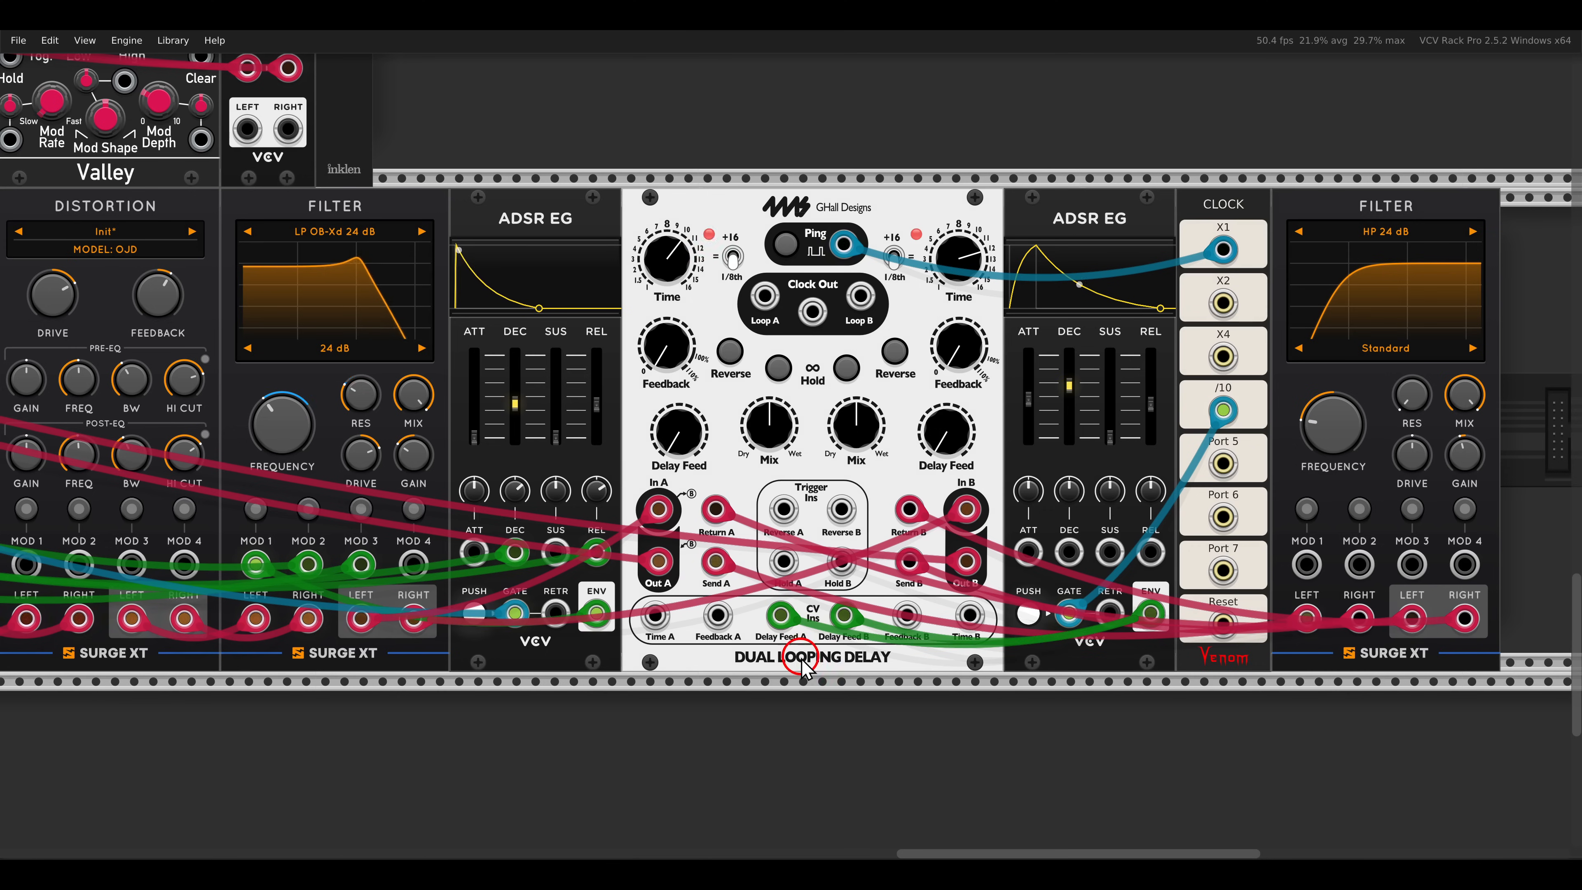
- Review the complete delay patch with all four voices around the mixer
scroll(769, 564, down, 2)
drag(614, 548, 741, 553)
scroll(735, 552, down, 2)
drag(579, 501, 709, 501)
scroll(710, 502, down, 1)
scroll(713, 511, down, 3)
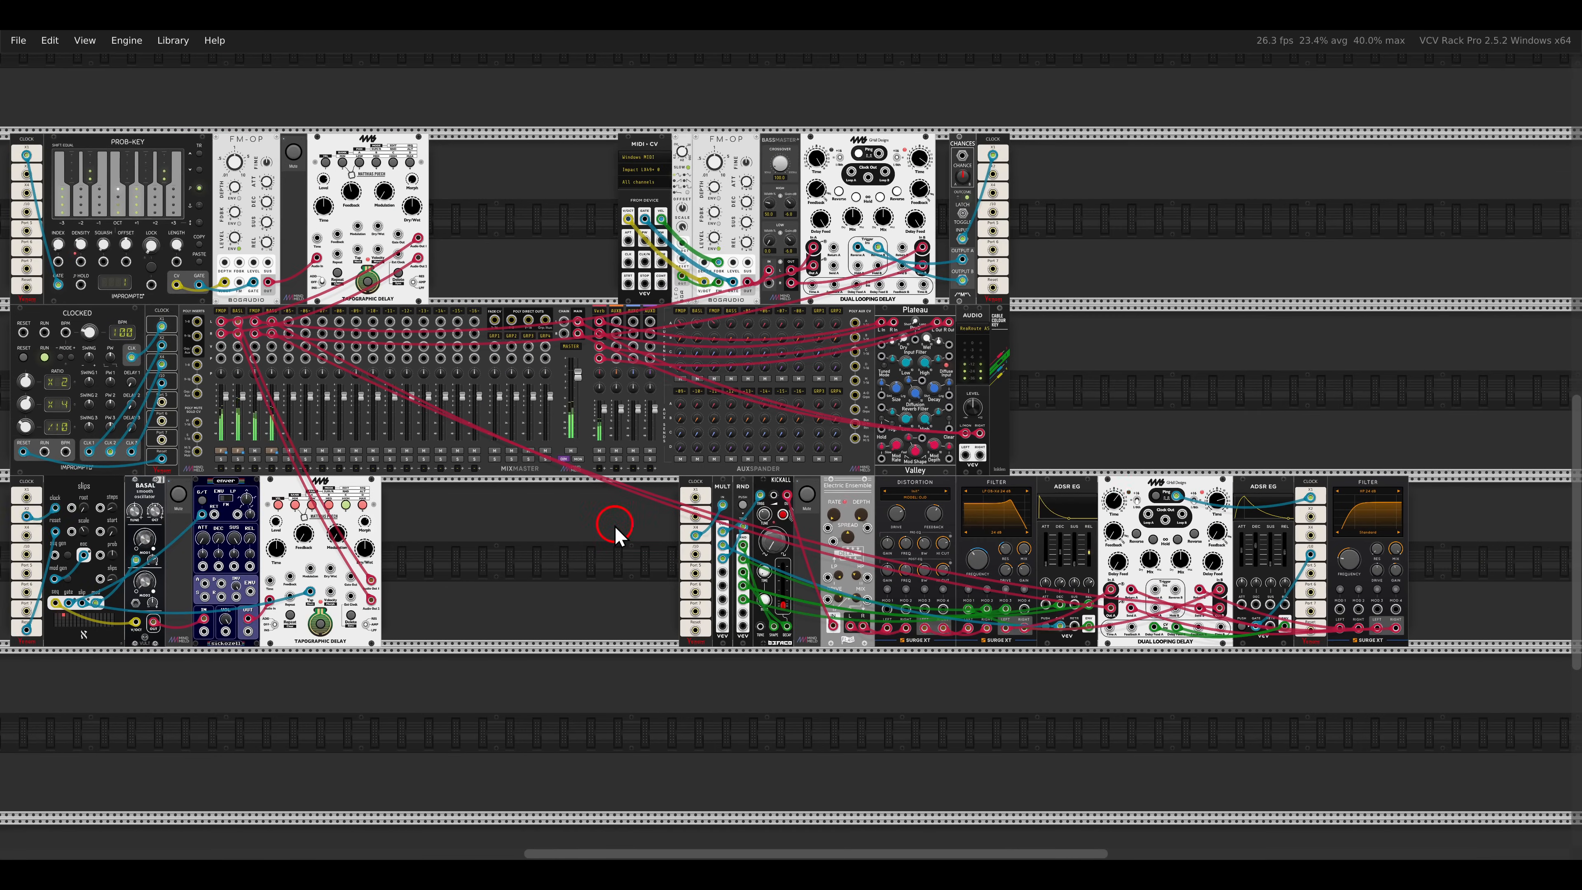
drag(607, 523, 1143, 488)
- Turn on looping in the SAMPLER that feeds HEXNUT
click(1071, 450)
drag(623, 383, 842, 449)
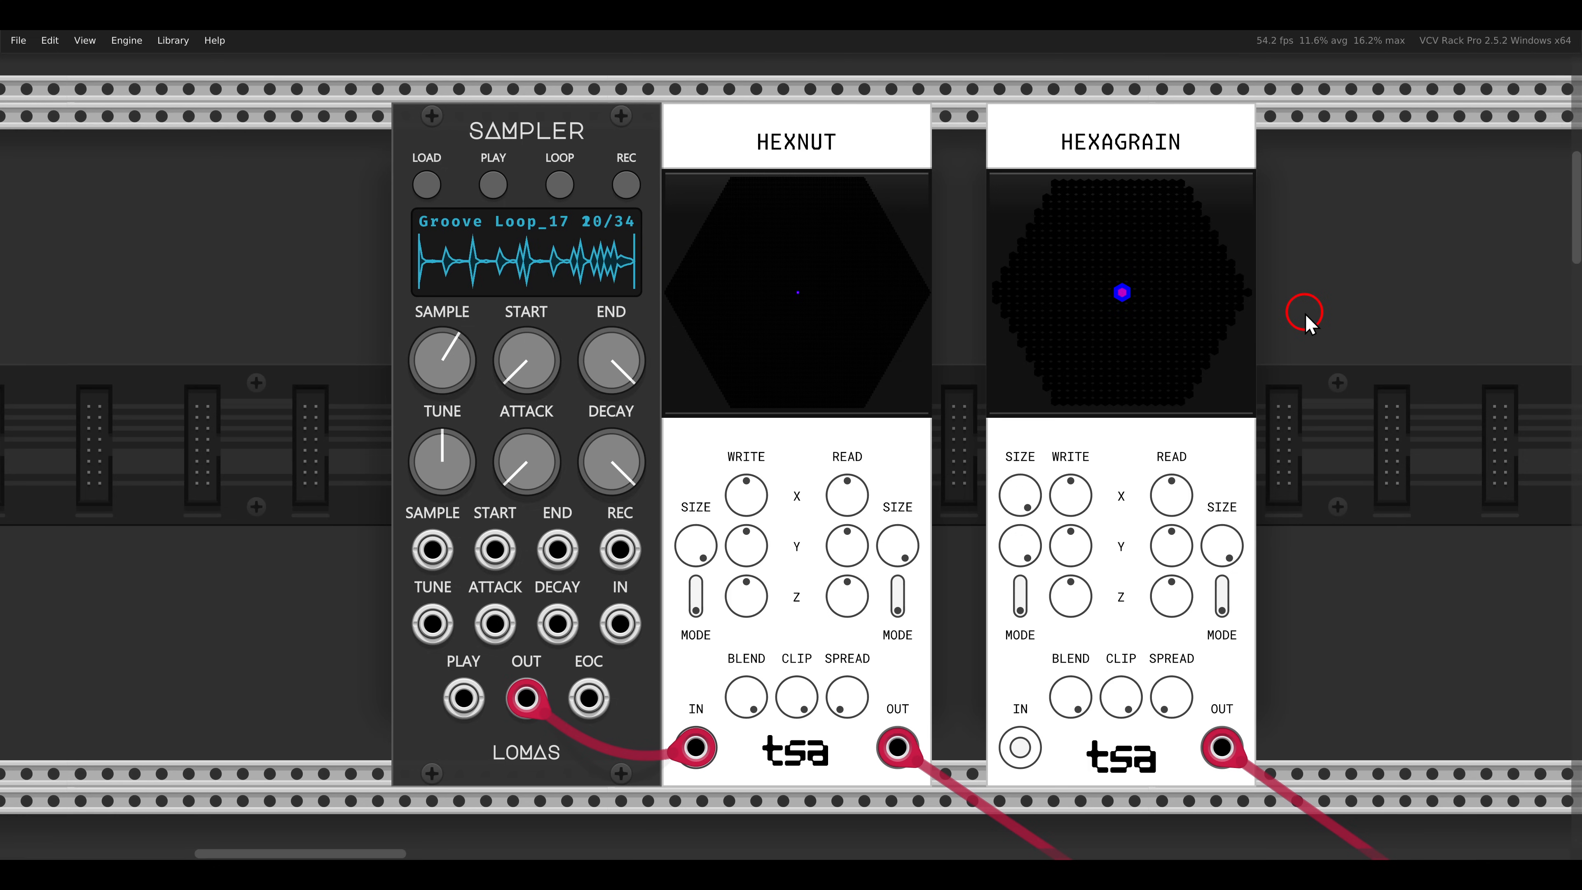
click(550, 196)
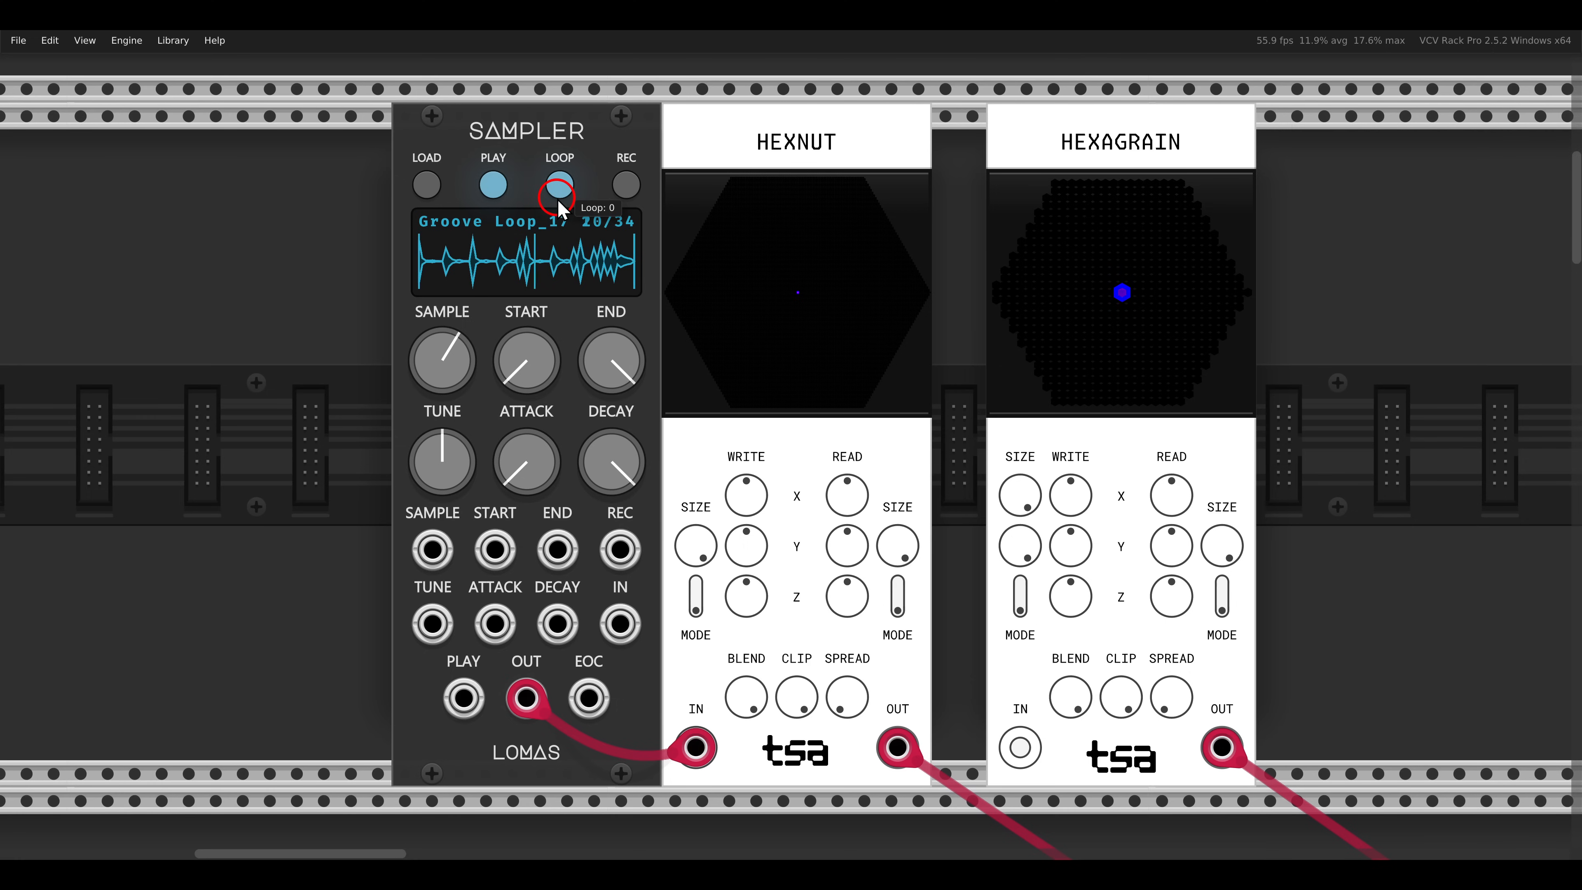
- Try out HEXNUT's Write X and its Read X, Y and Z positions, and set its read mode to 2
mouse_move(740, 507)
mouse_down()
mouse_move(728, 446)
mouse_move(750, 485)
mouse_up()
double_click(750, 485)
drag(846, 492, 836, 462)
drag(841, 597, 858, 657)
drag(843, 549, 911, 718)
double_click(836, 593)
click(896, 595)
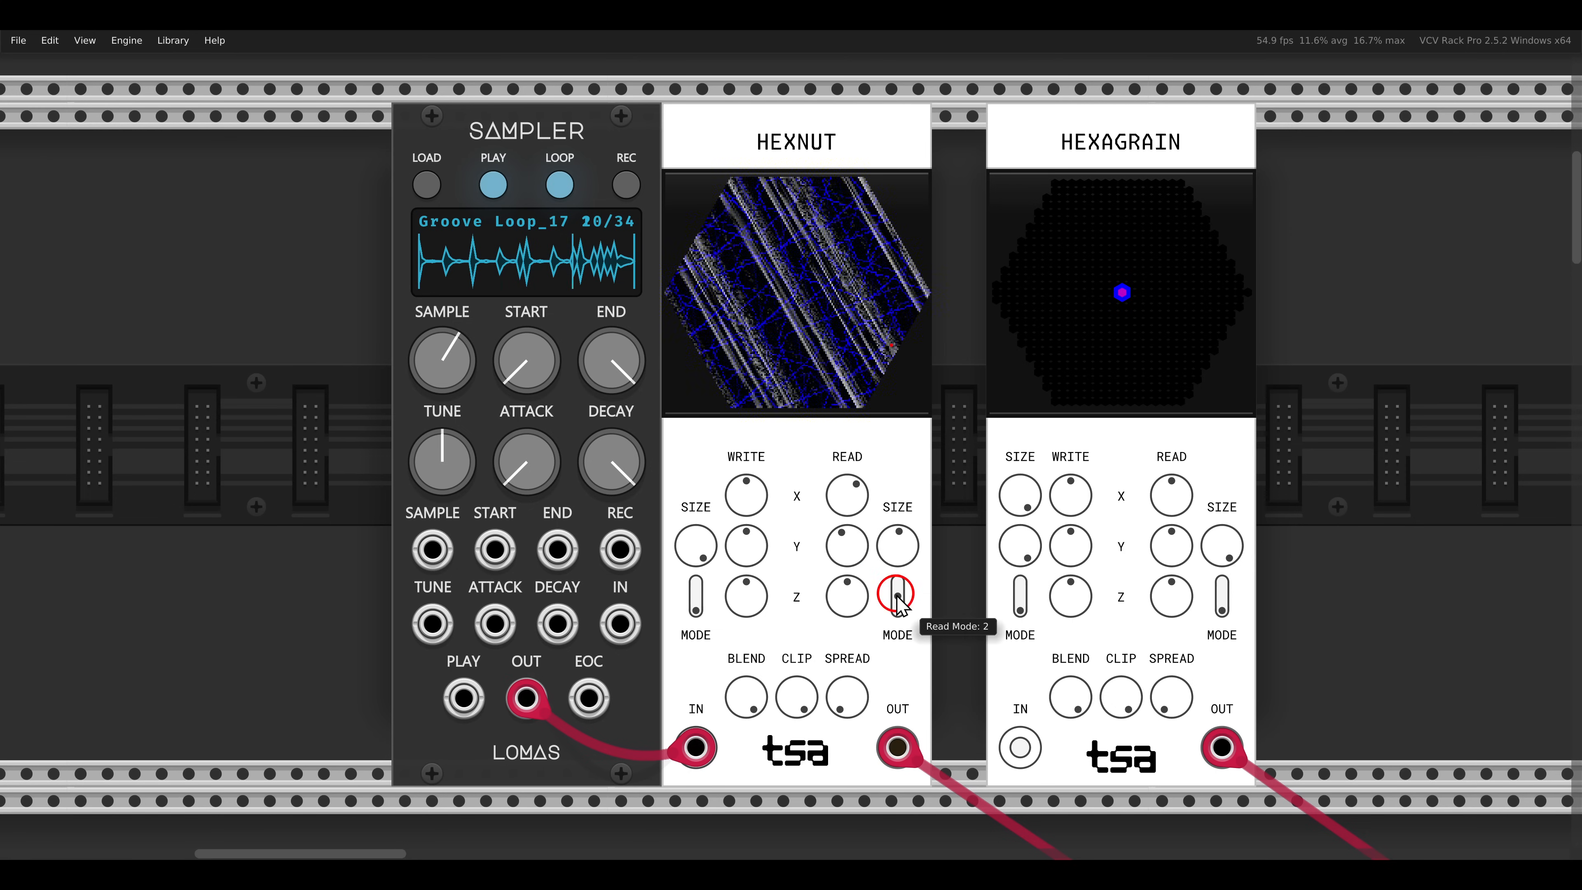
- Vary HEXNUT's read size and Read X, and return its read controls to their default positions
drag(898, 548, 872, 580)
double_click(847, 546)
drag(895, 541, 896, 582)
drag(847, 496, 838, 402)
drag(898, 549, 880, 377)
drag(854, 488, 858, 591)
- Unplug HEXNUT's output and move the SAMPLER cable from HEXNUT's input to HEXAGRAIN's input
drag(895, 750, 935, 710)
drag(697, 746, 1020, 747)
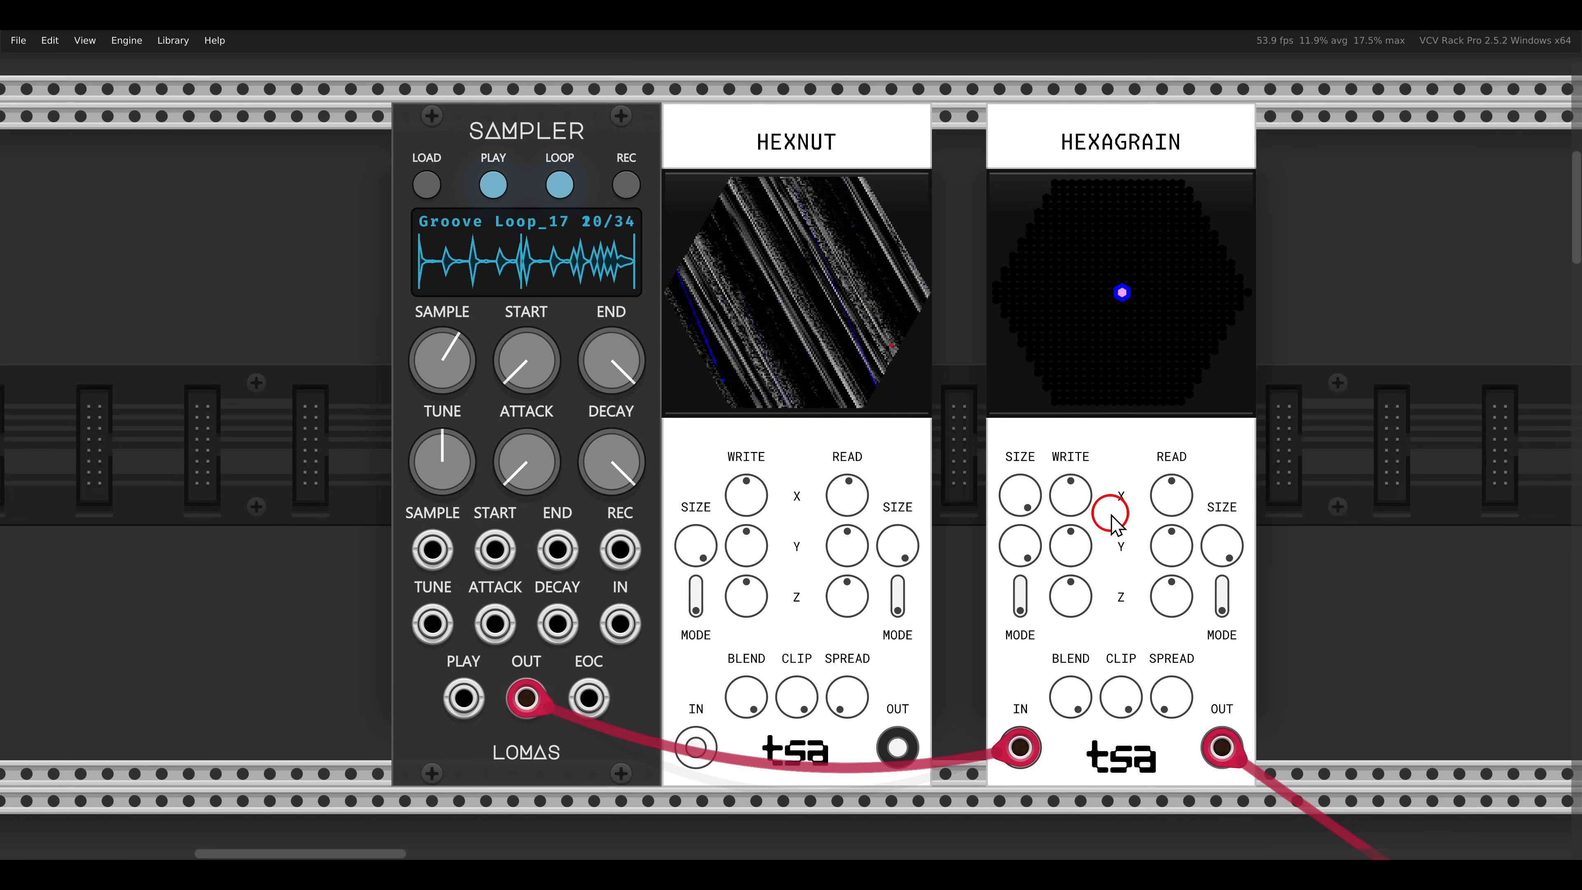
- Raise HEXAGRAIN's Write X, Y and Z, and lower both write sizes, with the vortex write radius at about 0.65
mouse_move(1077, 508)
mouse_down()
mouse_move(1036, 435)
mouse_move(1050, 458)
mouse_up()
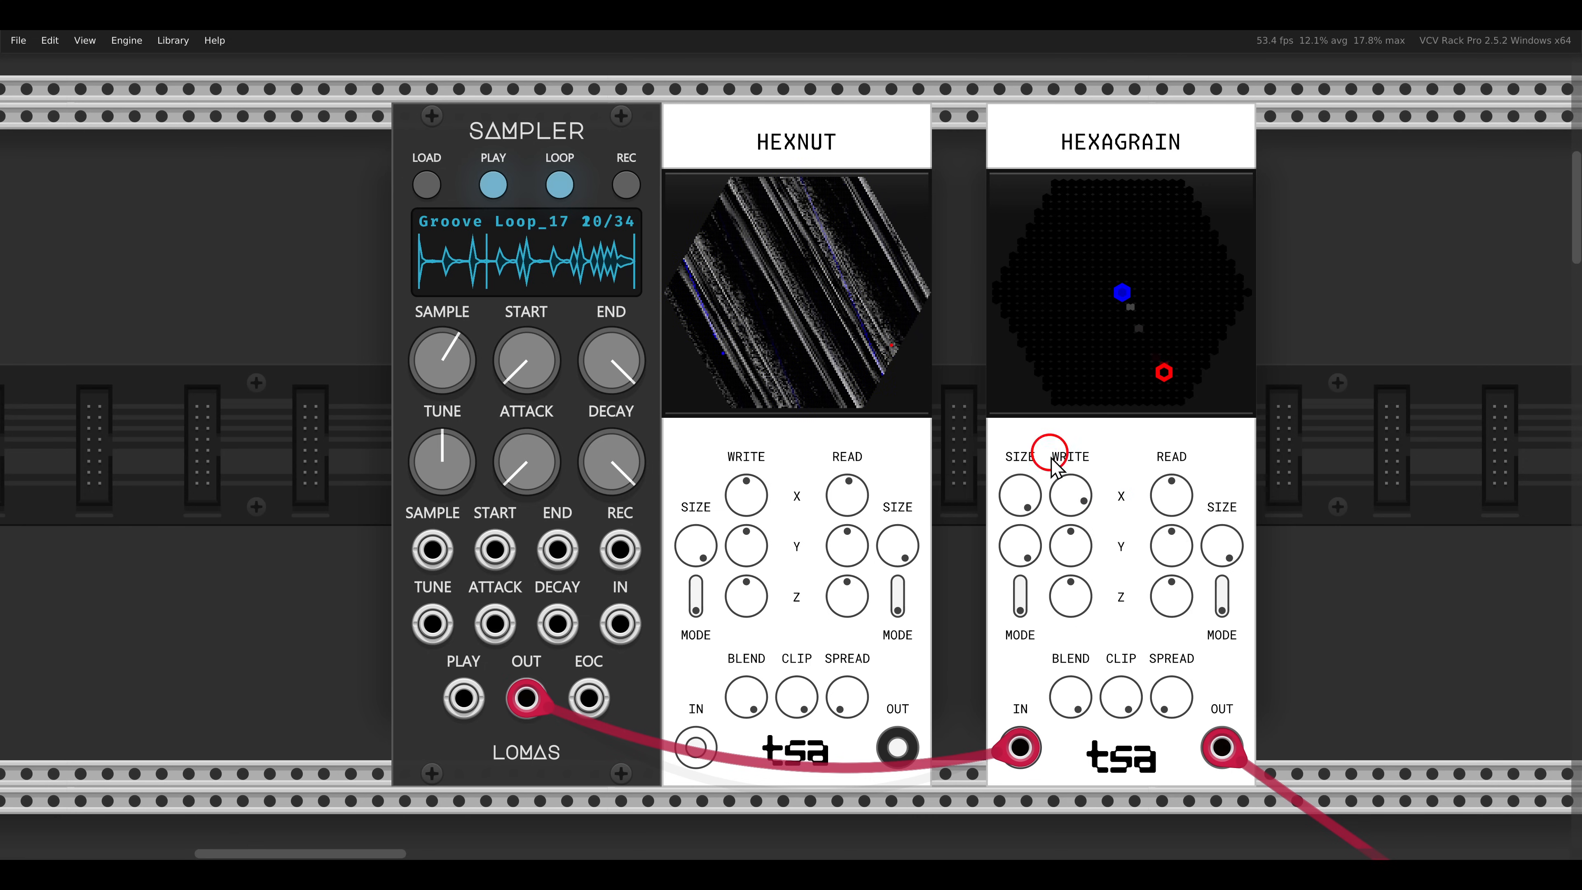
drag(1069, 549, 1059, 476)
drag(1065, 582, 1064, 461)
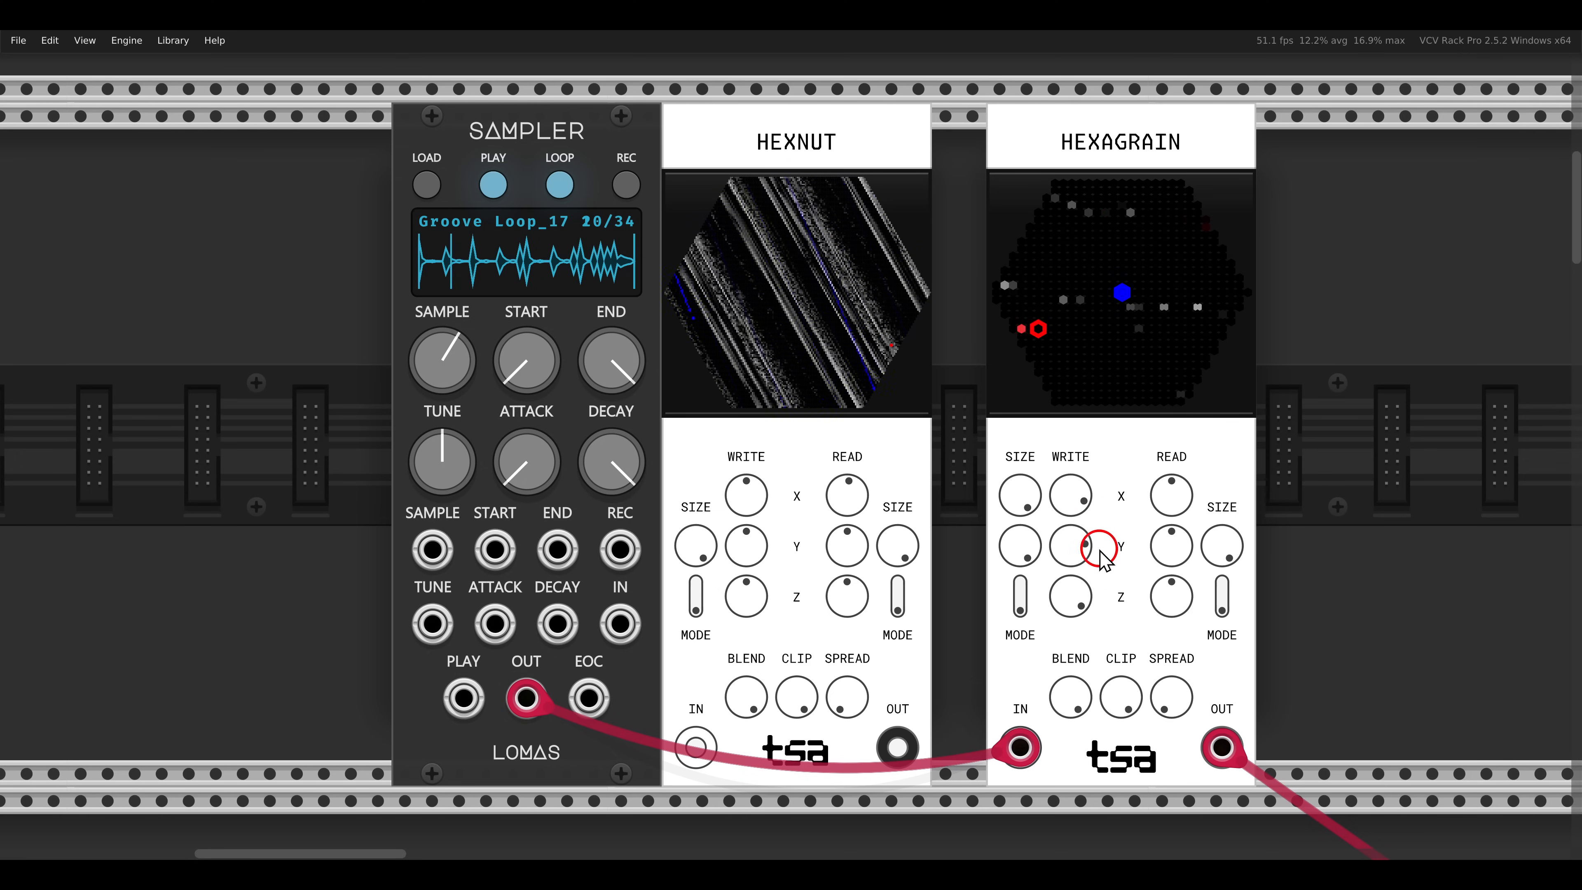
drag(1027, 511, 1057, 642)
drag(1020, 537, 1035, 629)
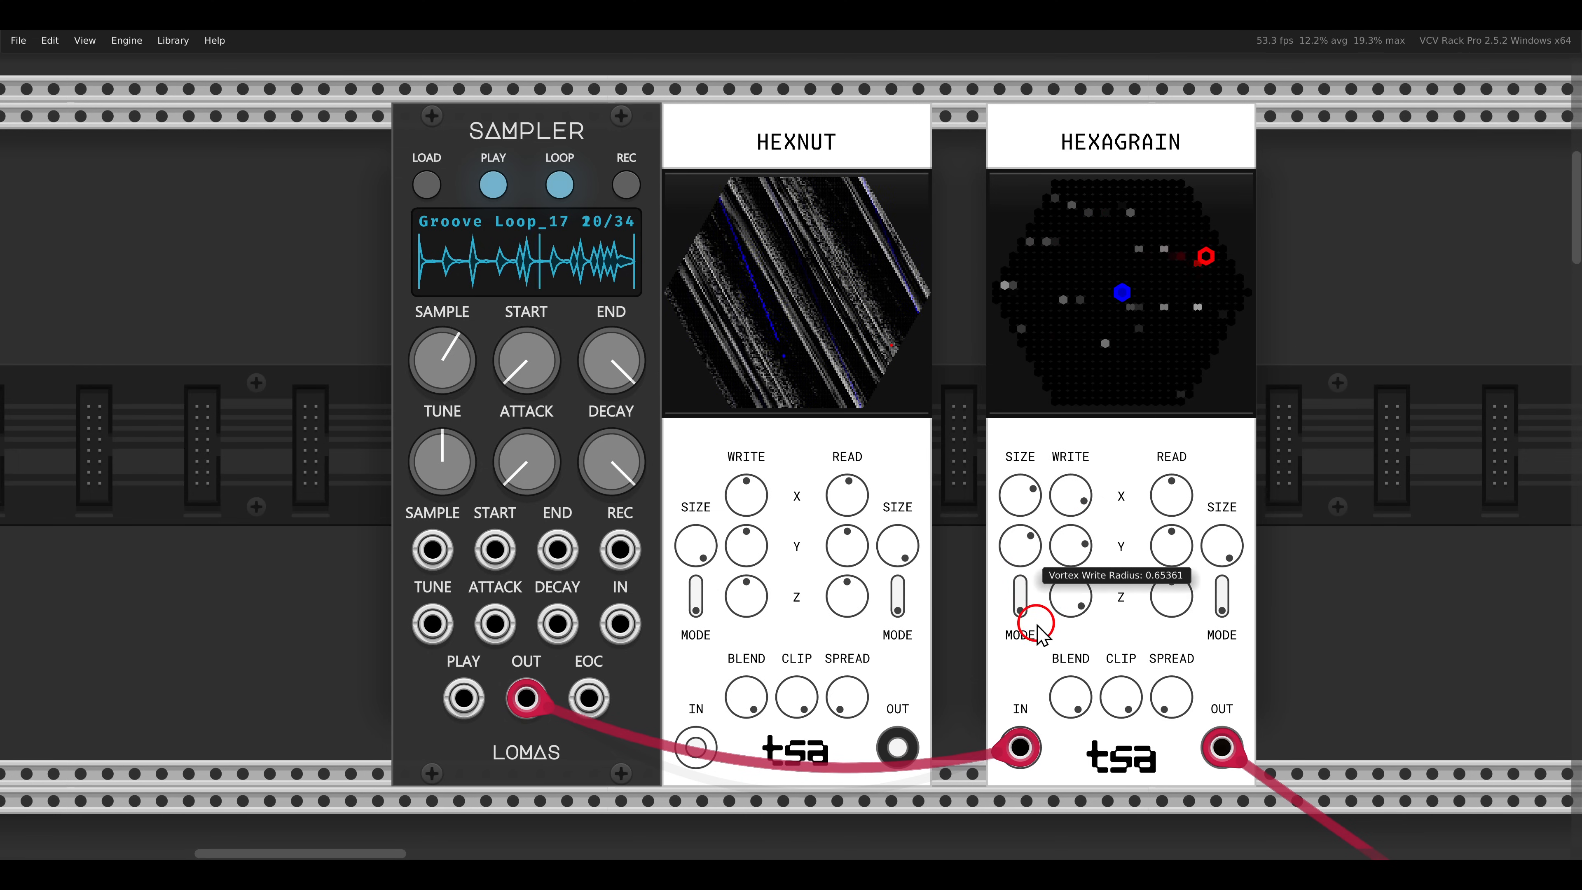
- Reset HEXAGRAIN's Write X, Y and Z to 0
double_click(1070, 592)
double_click(1070, 547)
double_click(1071, 501)
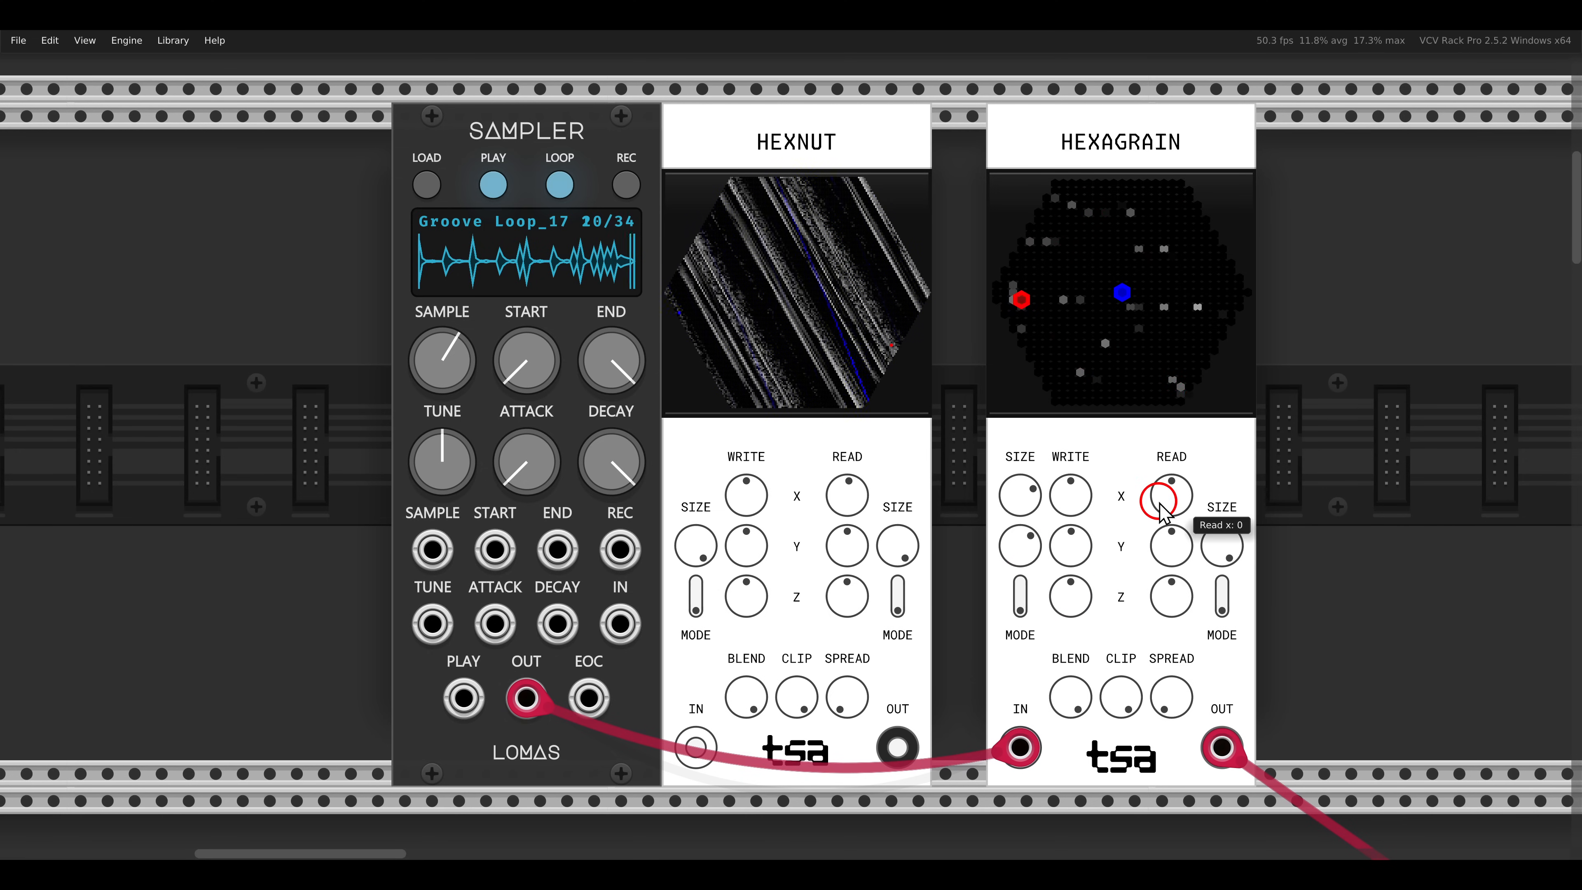
- Raise HEXAGRAIN's Read X, Y and Z positions
drag(1158, 500, 1119, 392)
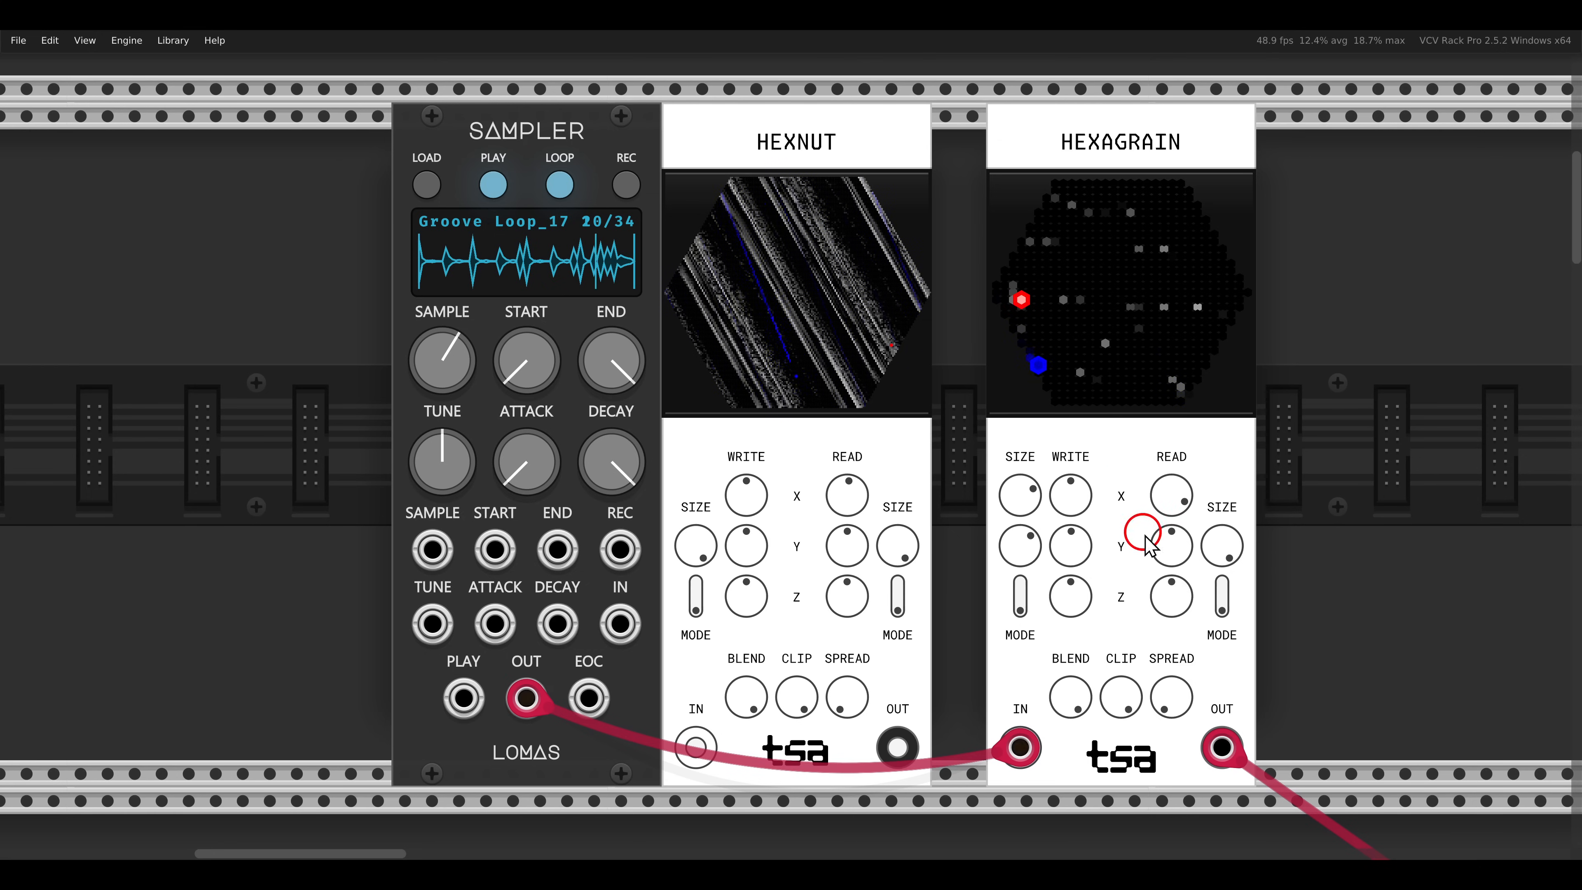
drag(1163, 561, 1159, 524)
drag(1167, 604, 1255, 738)
- Set HEXAGRAIN's read mode to 3, Read Z to about 0.67 and the read ring radius to about 9, and raise the read size
click(1222, 587)
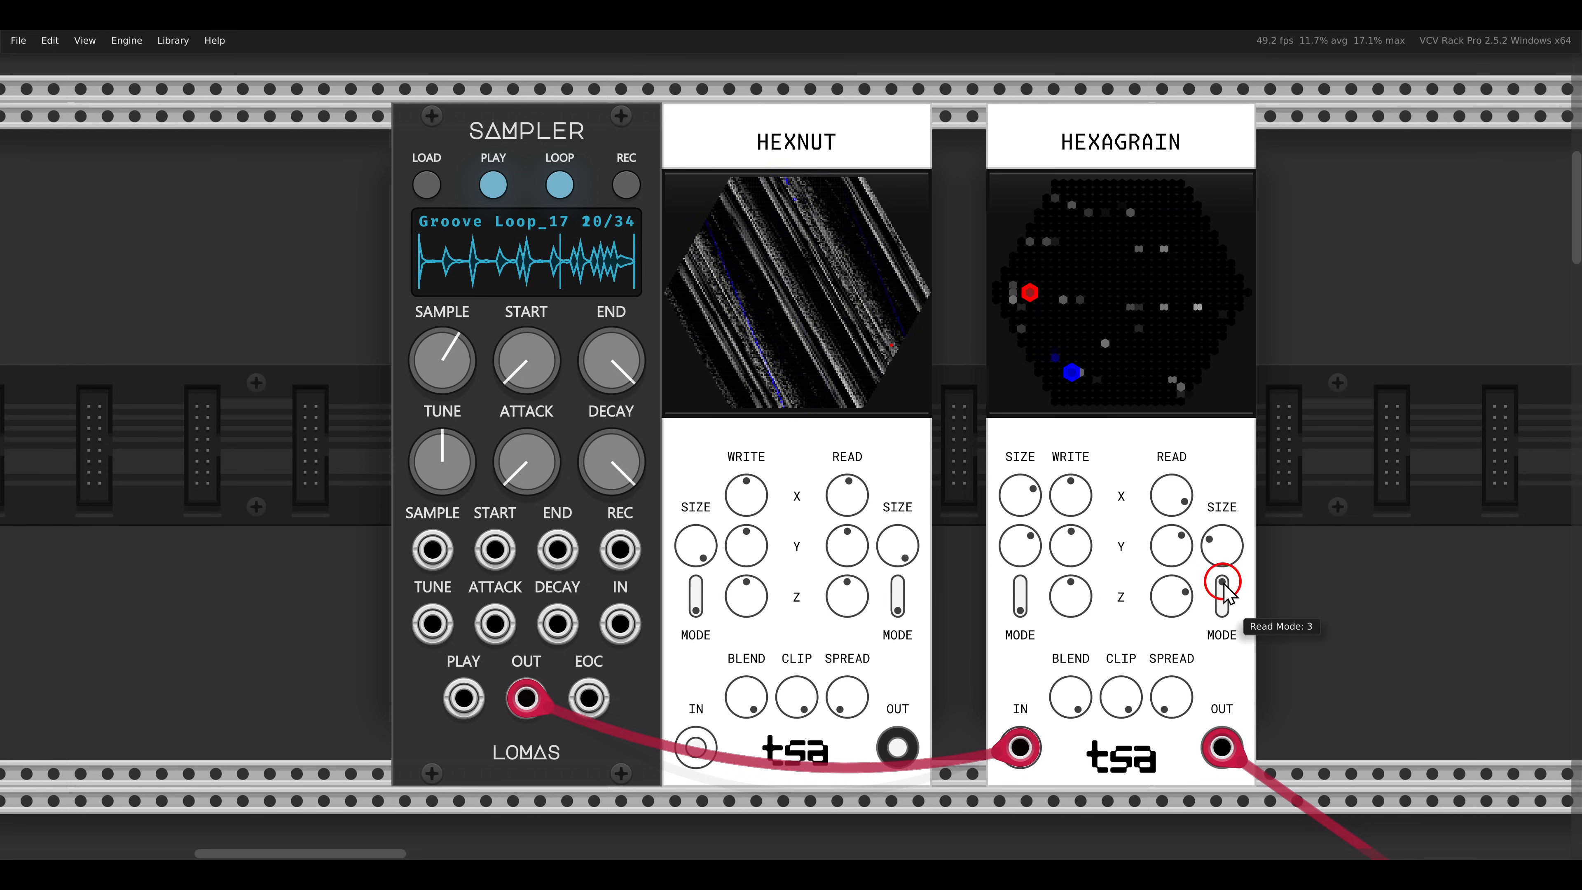
drag(1223, 557, 1222, 510)
drag(1168, 592, 1167, 565)
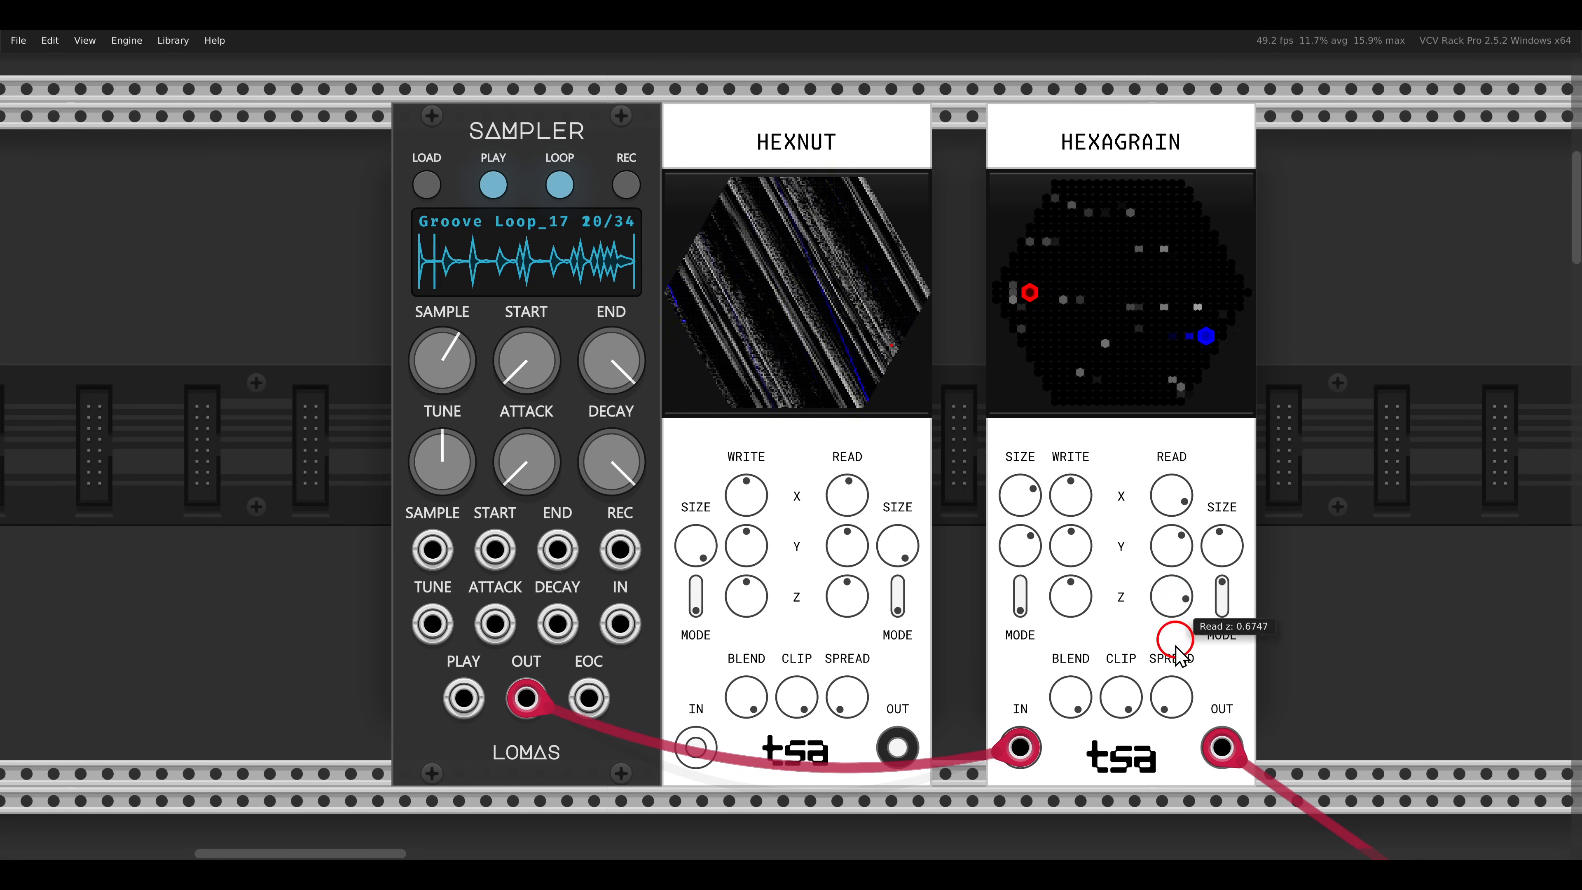
drag(1172, 699, 1173, 667)
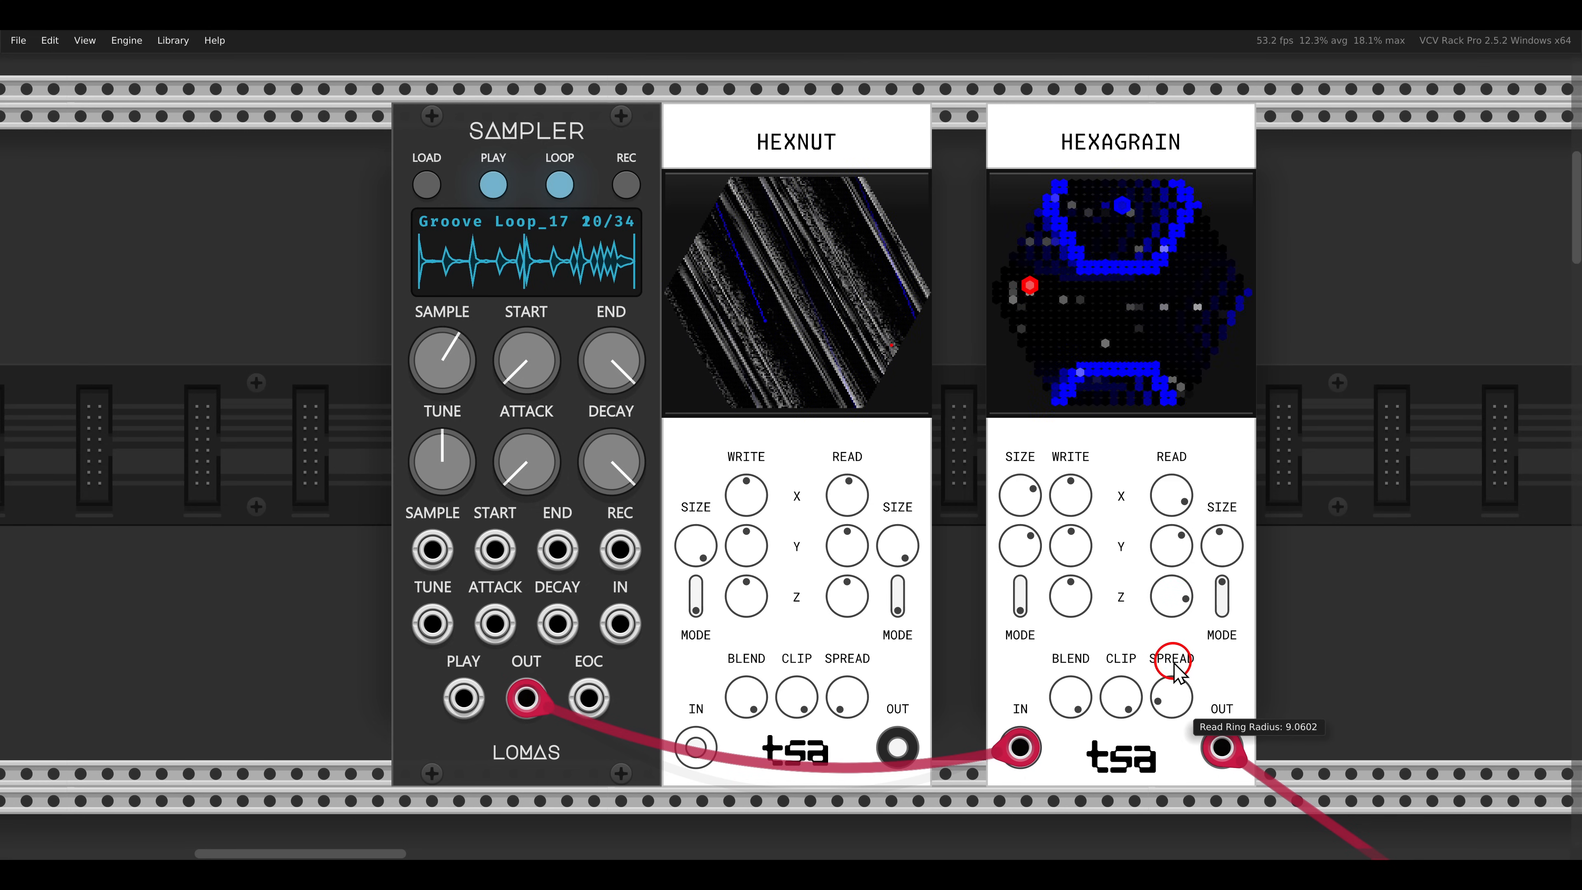
drag(1200, 533, 1175, 498)
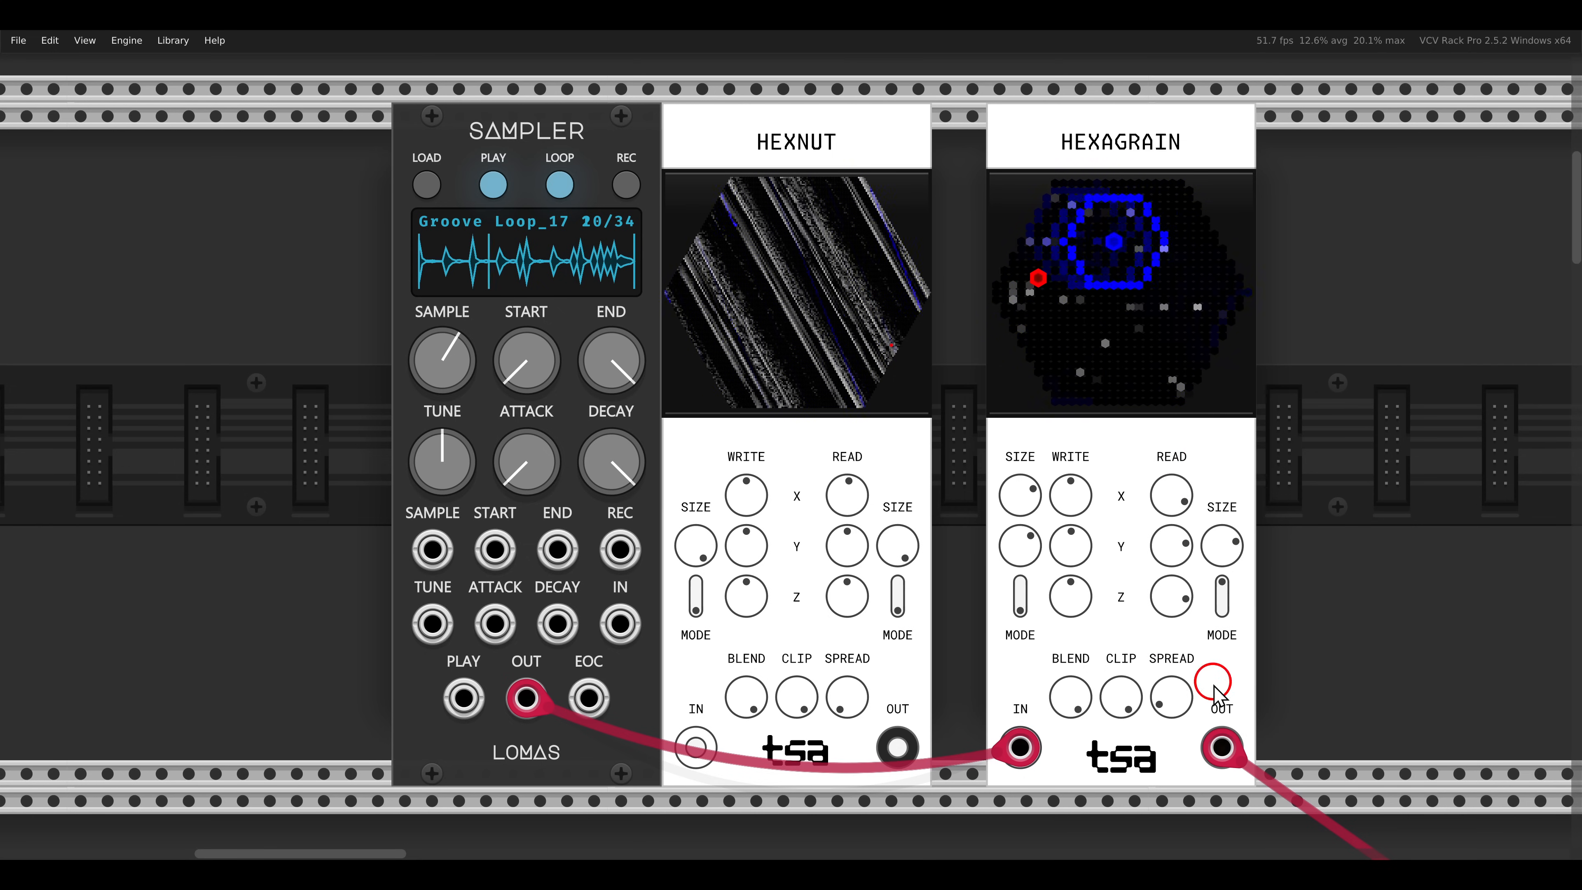
- Unplug HEXAGRAIN's output and go to the example patches with Impromptu's NOTE-ECHO and LOOP
drag(1221, 747, 1345, 604)
scroll(1248, 582, down, 15)
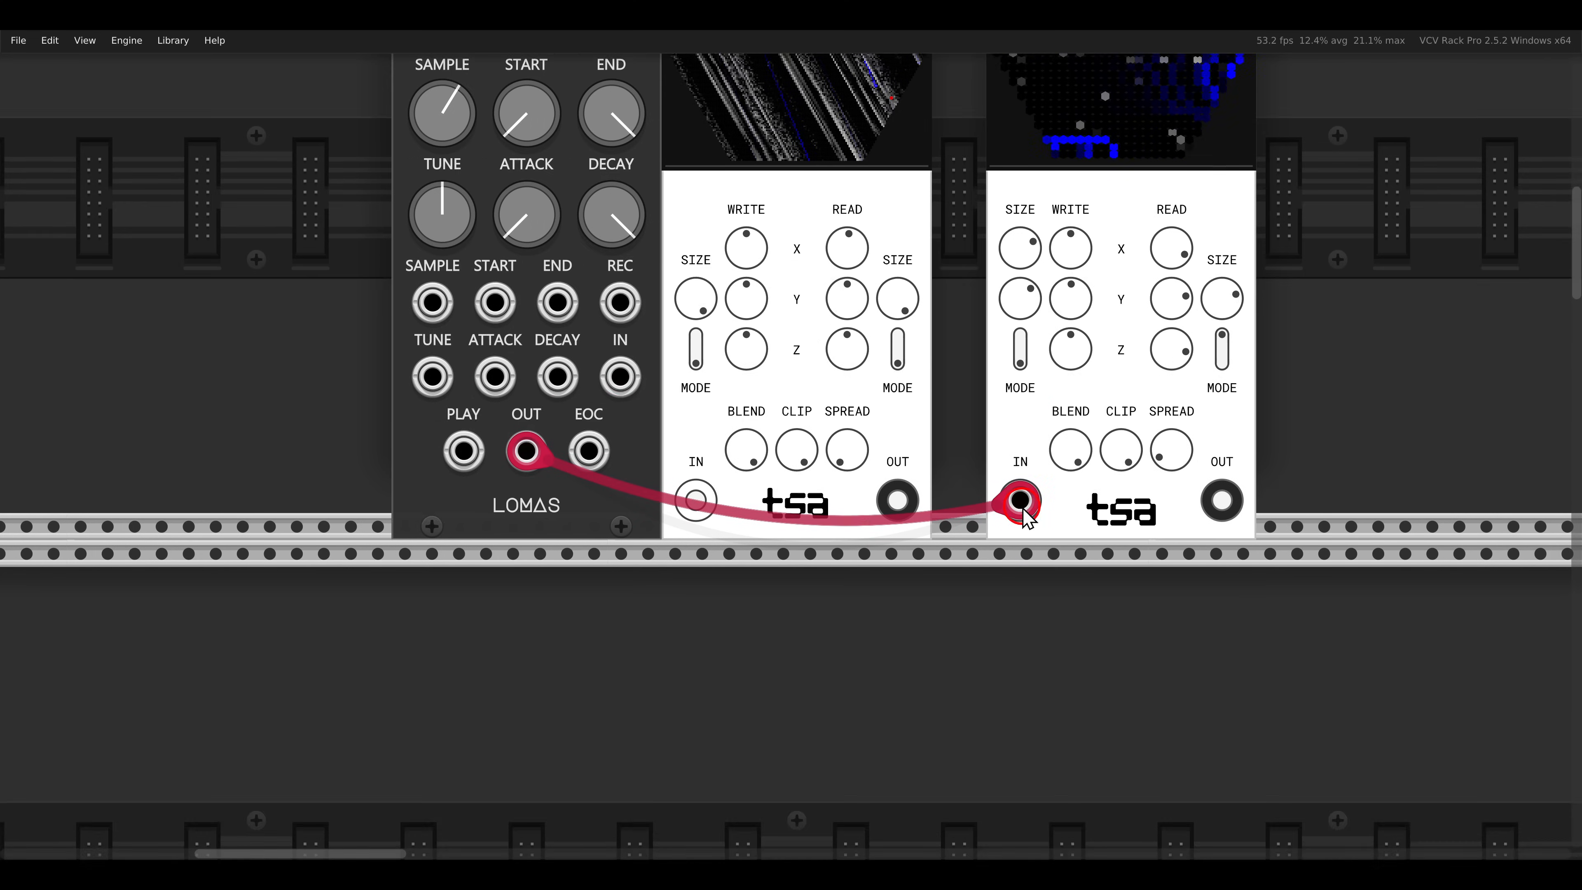
scroll(1034, 496, down, 5)
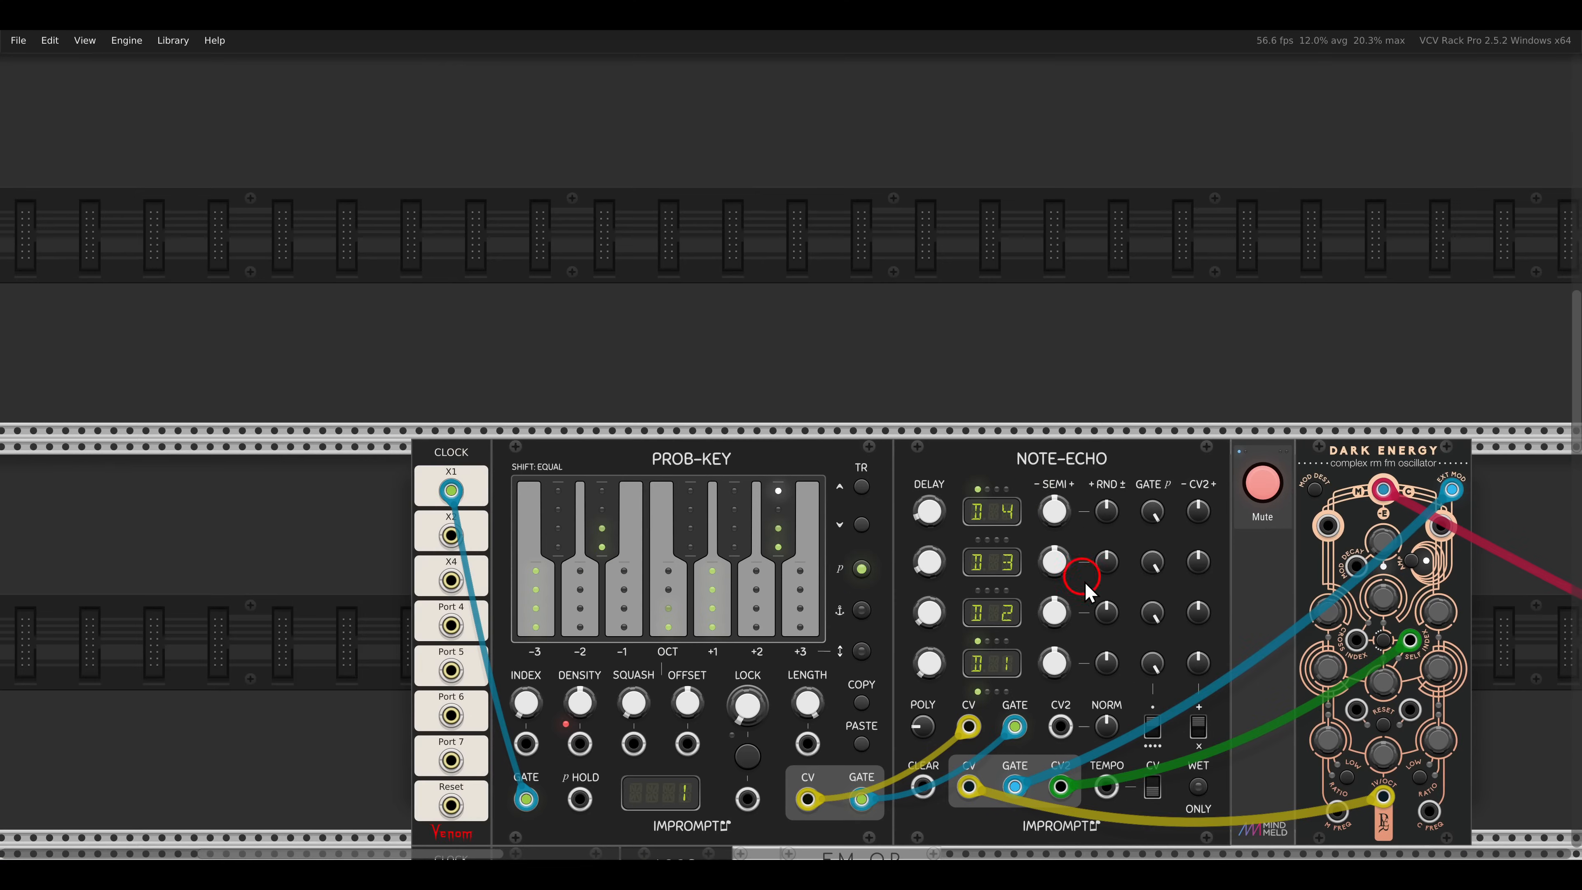
scroll(1056, 486, down, 3)
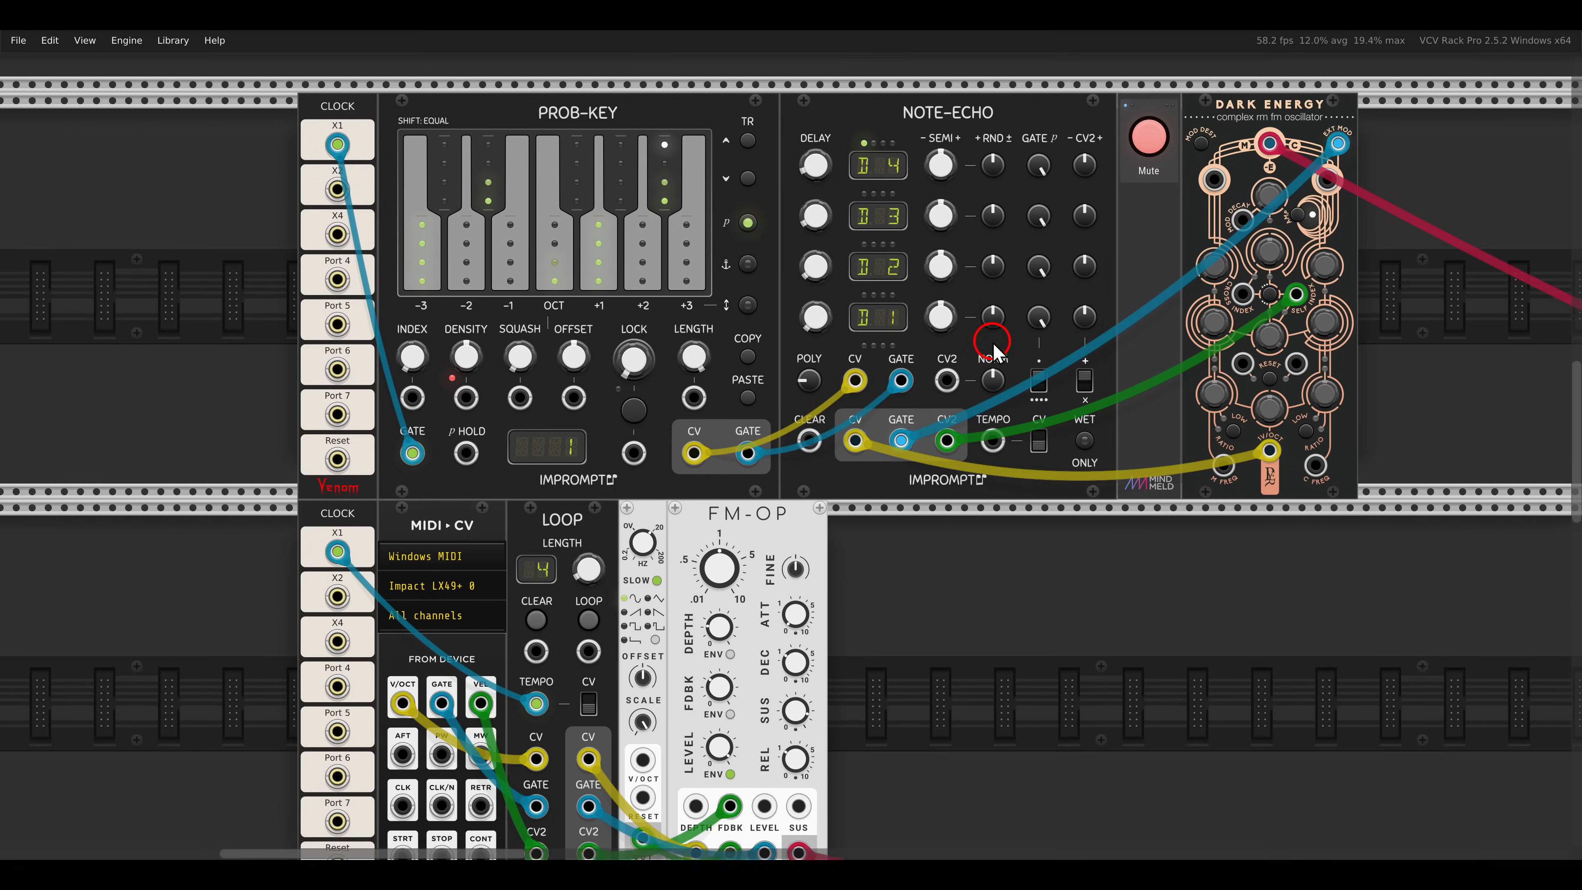
scroll(996, 355, down, 2)
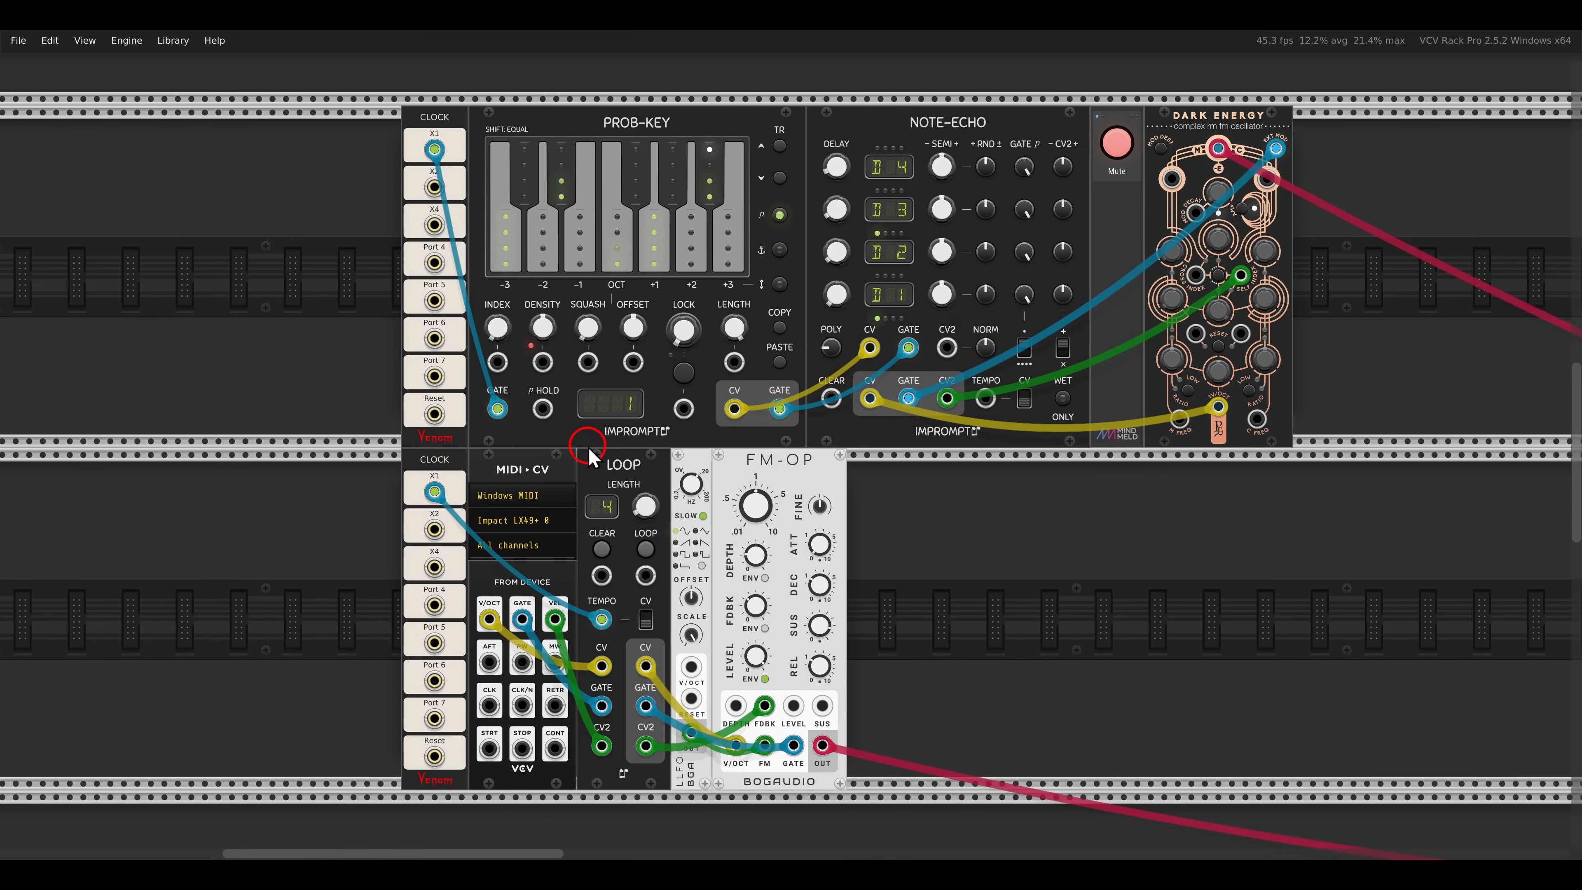
drag(588, 443, 701, 517)
drag(887, 102, 1033, 152)
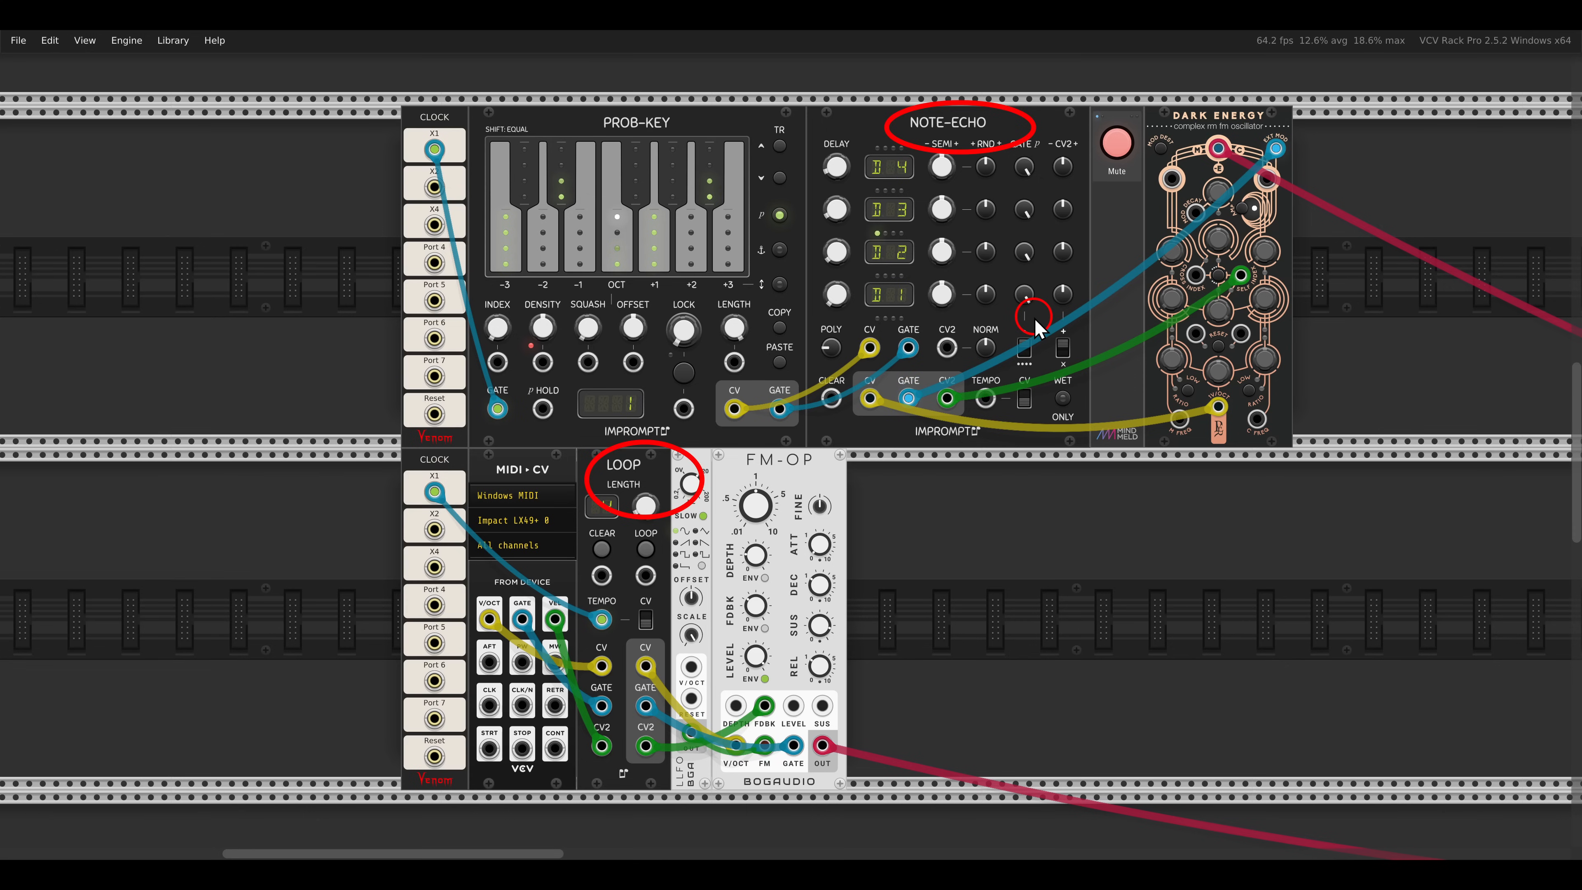
- Unmute the Dark Energy voice and set NOTE-ECHO's tap 1 delay to 7 and tap 2 delay to 5
scroll(996, 249, up, 3)
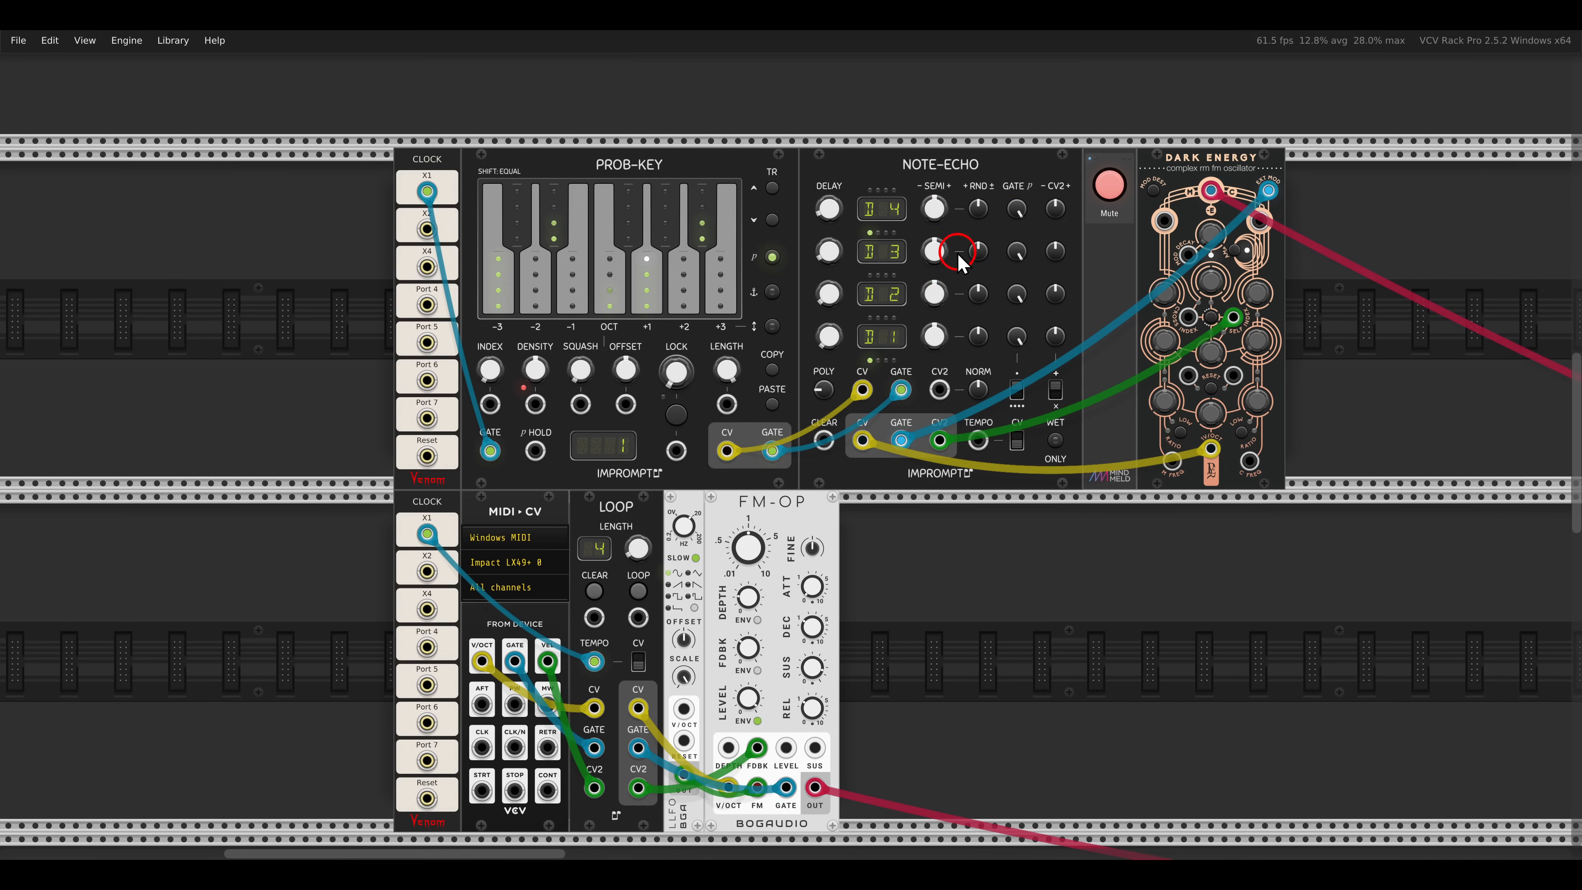
scroll(940, 239, up, 1)
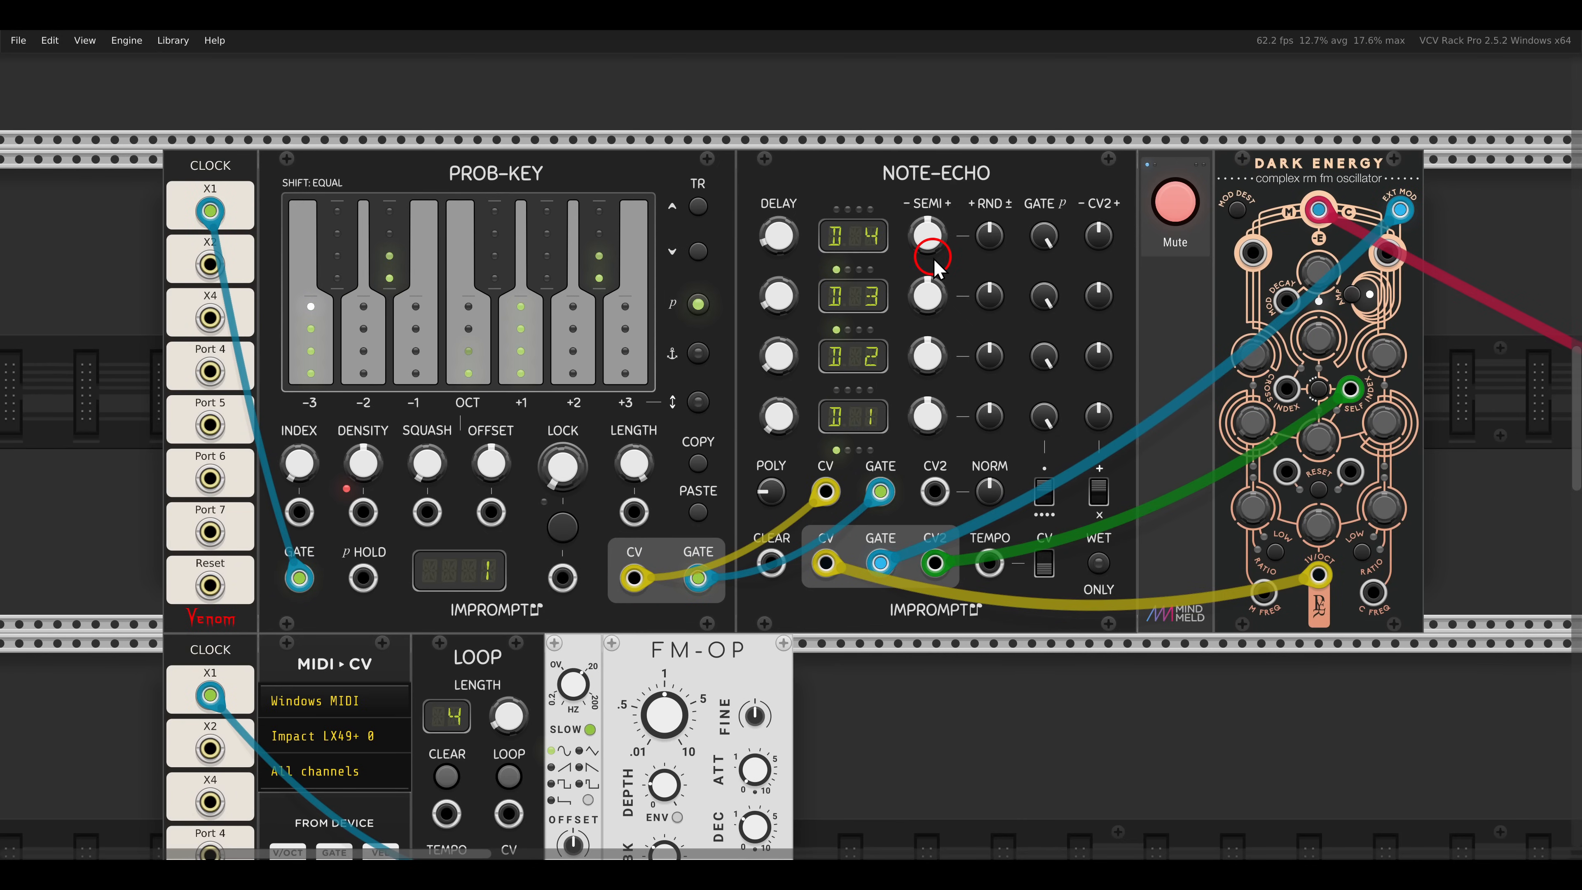
click(1175, 201)
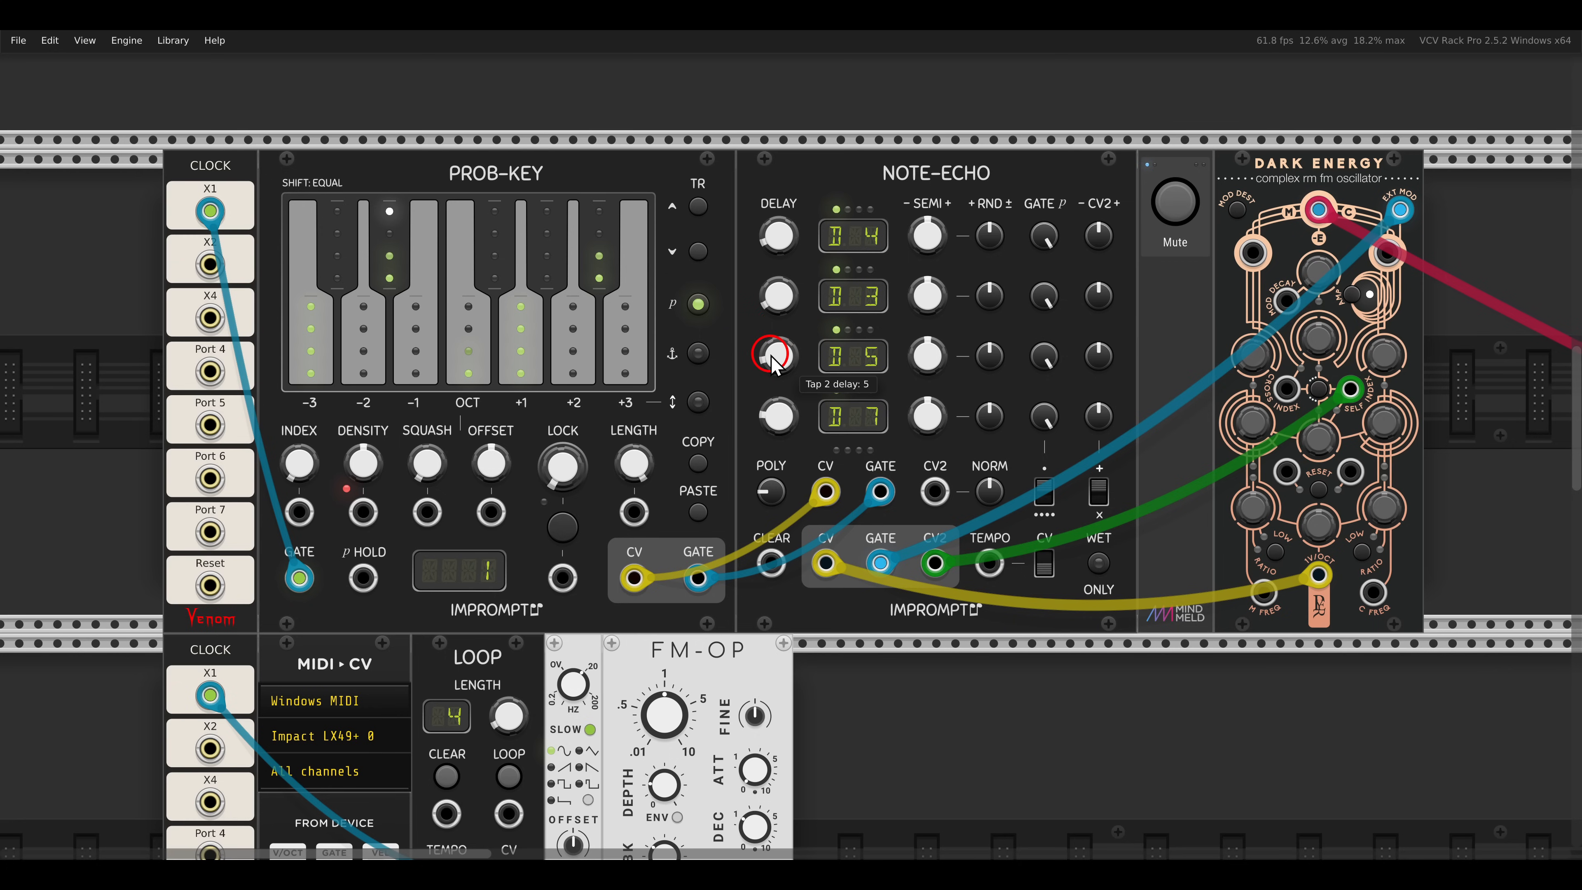
- Set NOTE-ECHO's semitone offset to +12 for tap 1 and -12 for tap 2
click(929, 419)
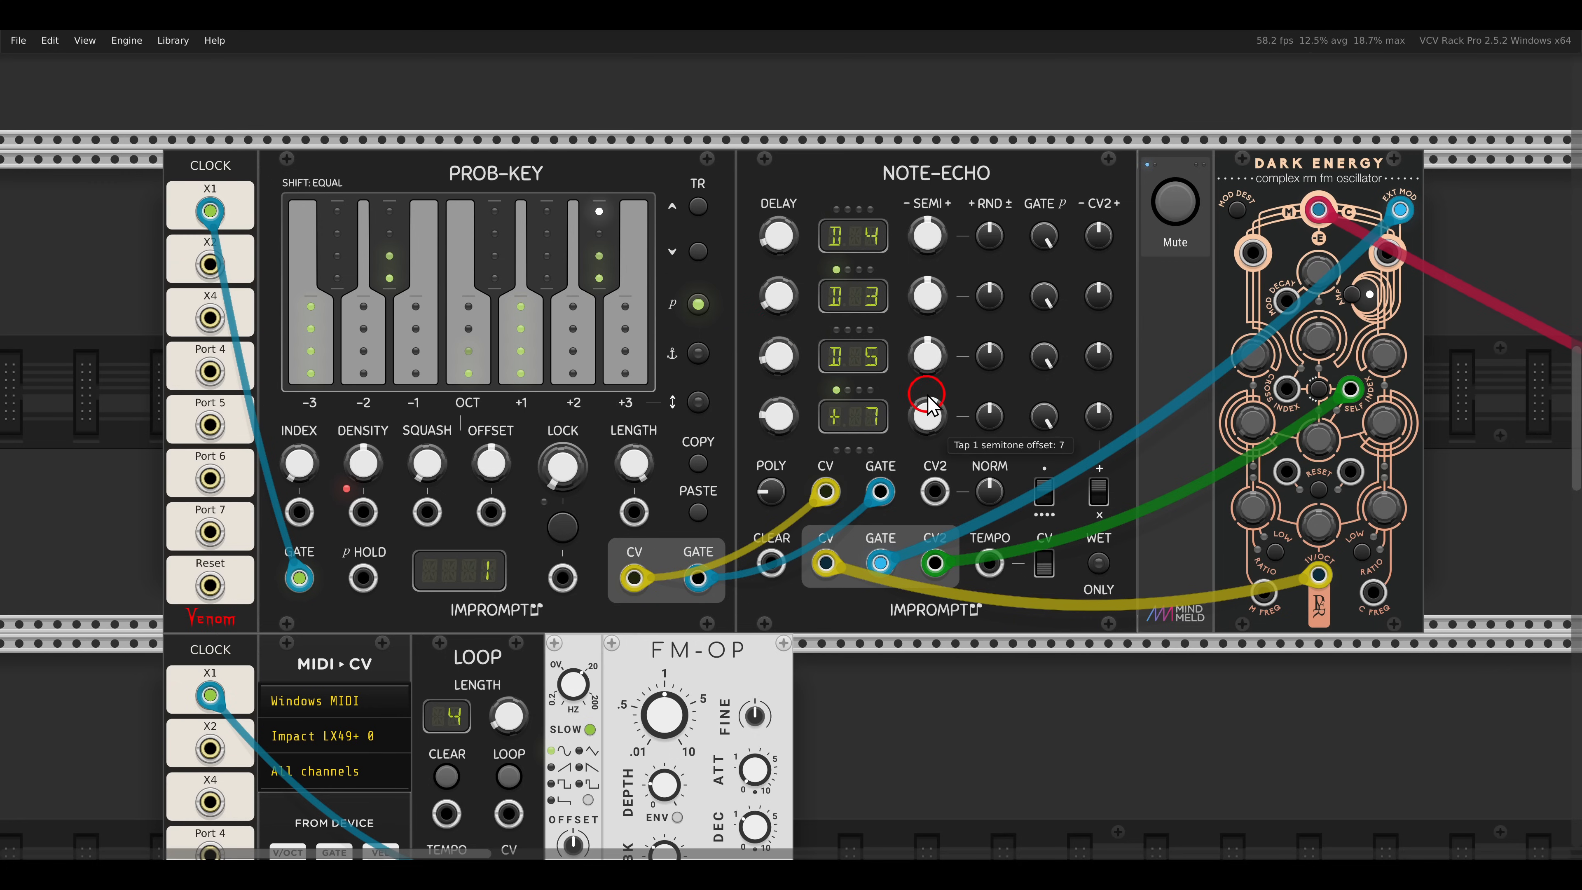
double_click(928, 364)
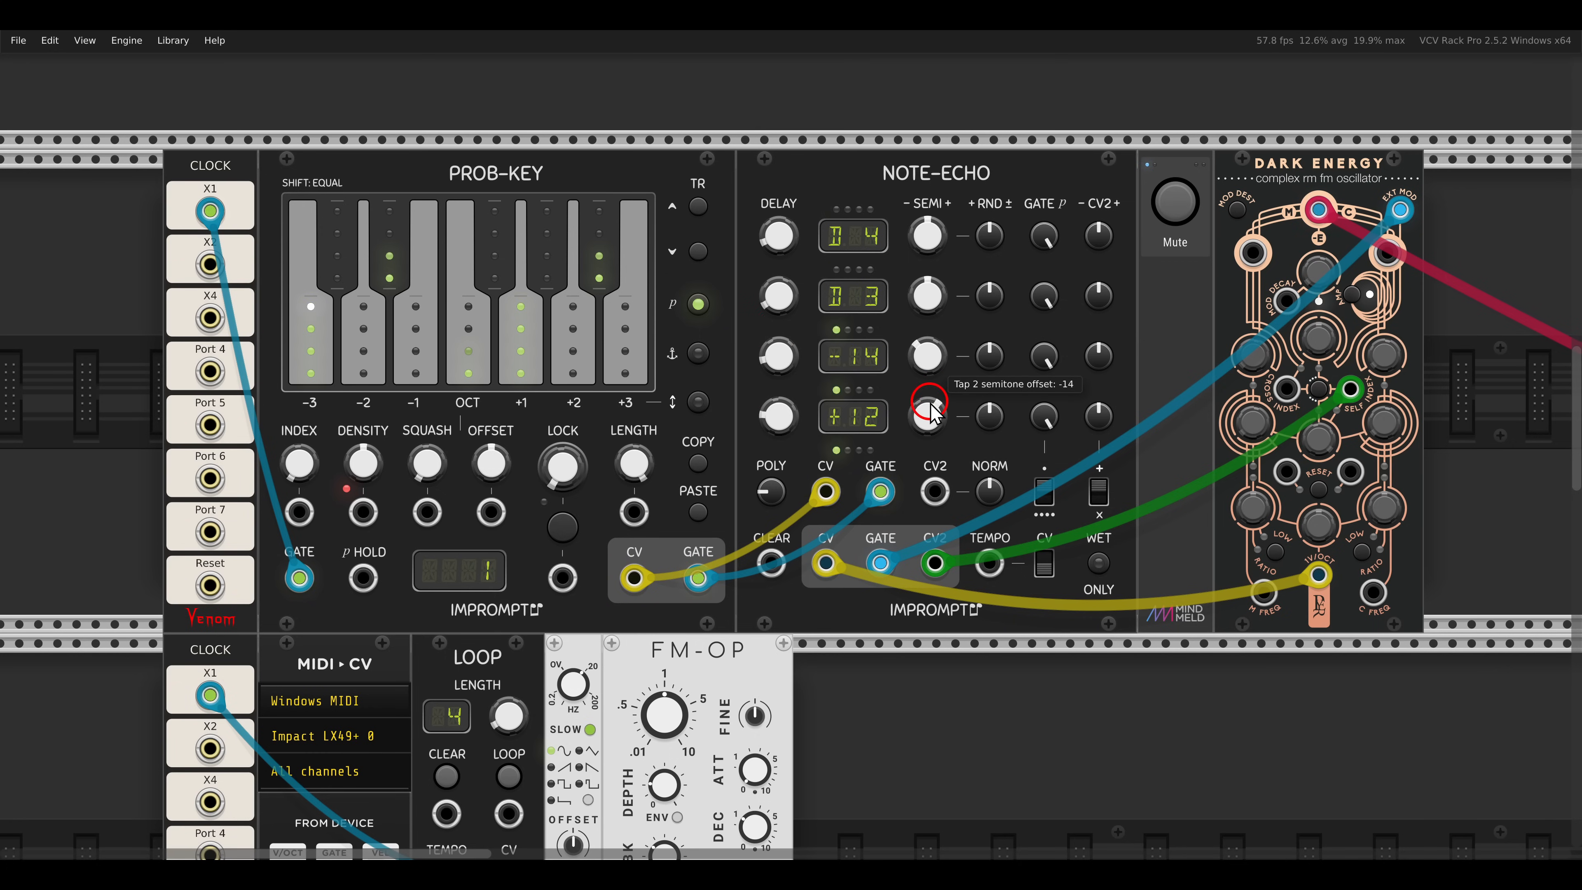
- Raise NOTE-ECHO's CV2 amounts for taps 3, 2 and 1, with tap 1 highest
click(988, 491)
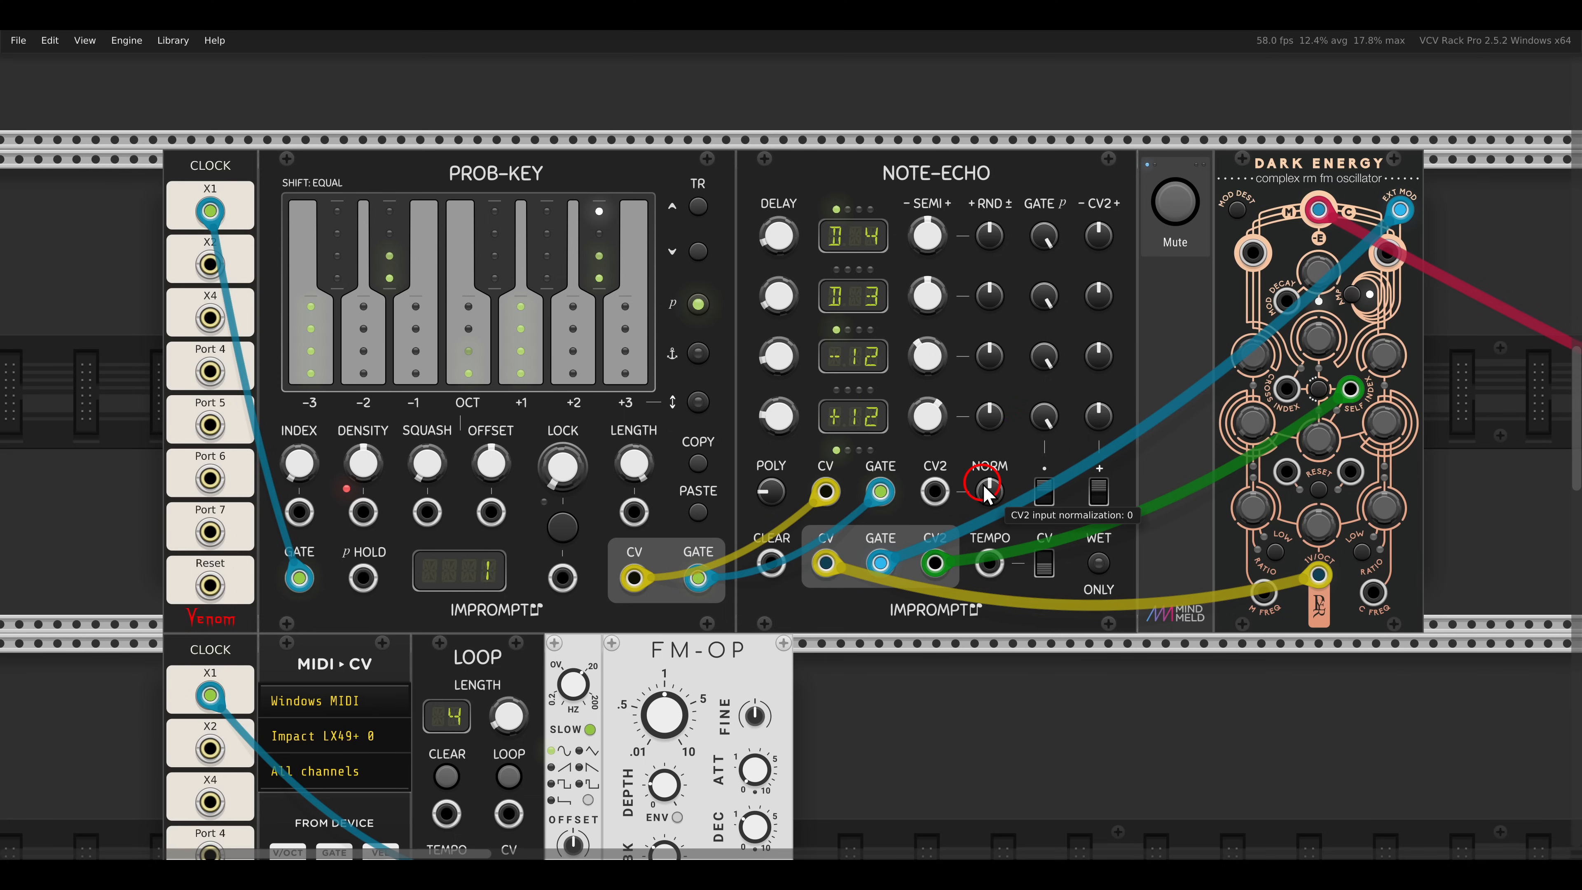
drag(1092, 303, 1081, 284)
drag(1089, 356, 1078, 315)
drag(1094, 404, 1089, 360)
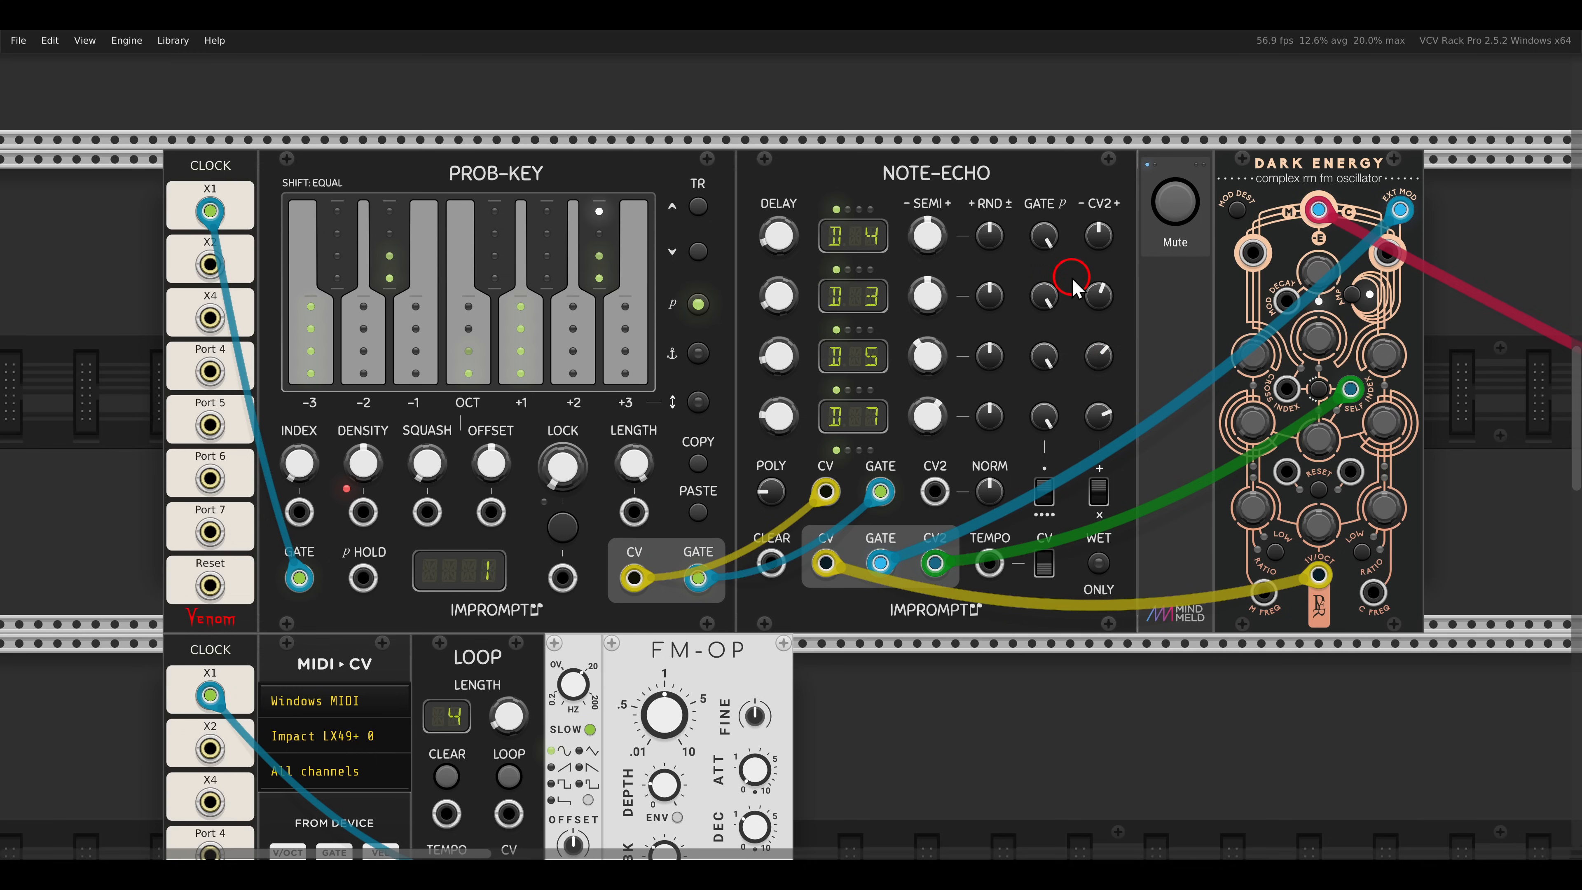
- Lower NOTE-ECHO's gate probabilities to 0.62 for tap 1, 0.61 for tap 2 and 0.48 for tap 4, and reduce tap 3's too
drag(1040, 296, 1046, 351)
drag(1046, 360, 1046, 453)
drag(1045, 416, 1046, 510)
drag(1043, 237, 1050, 381)
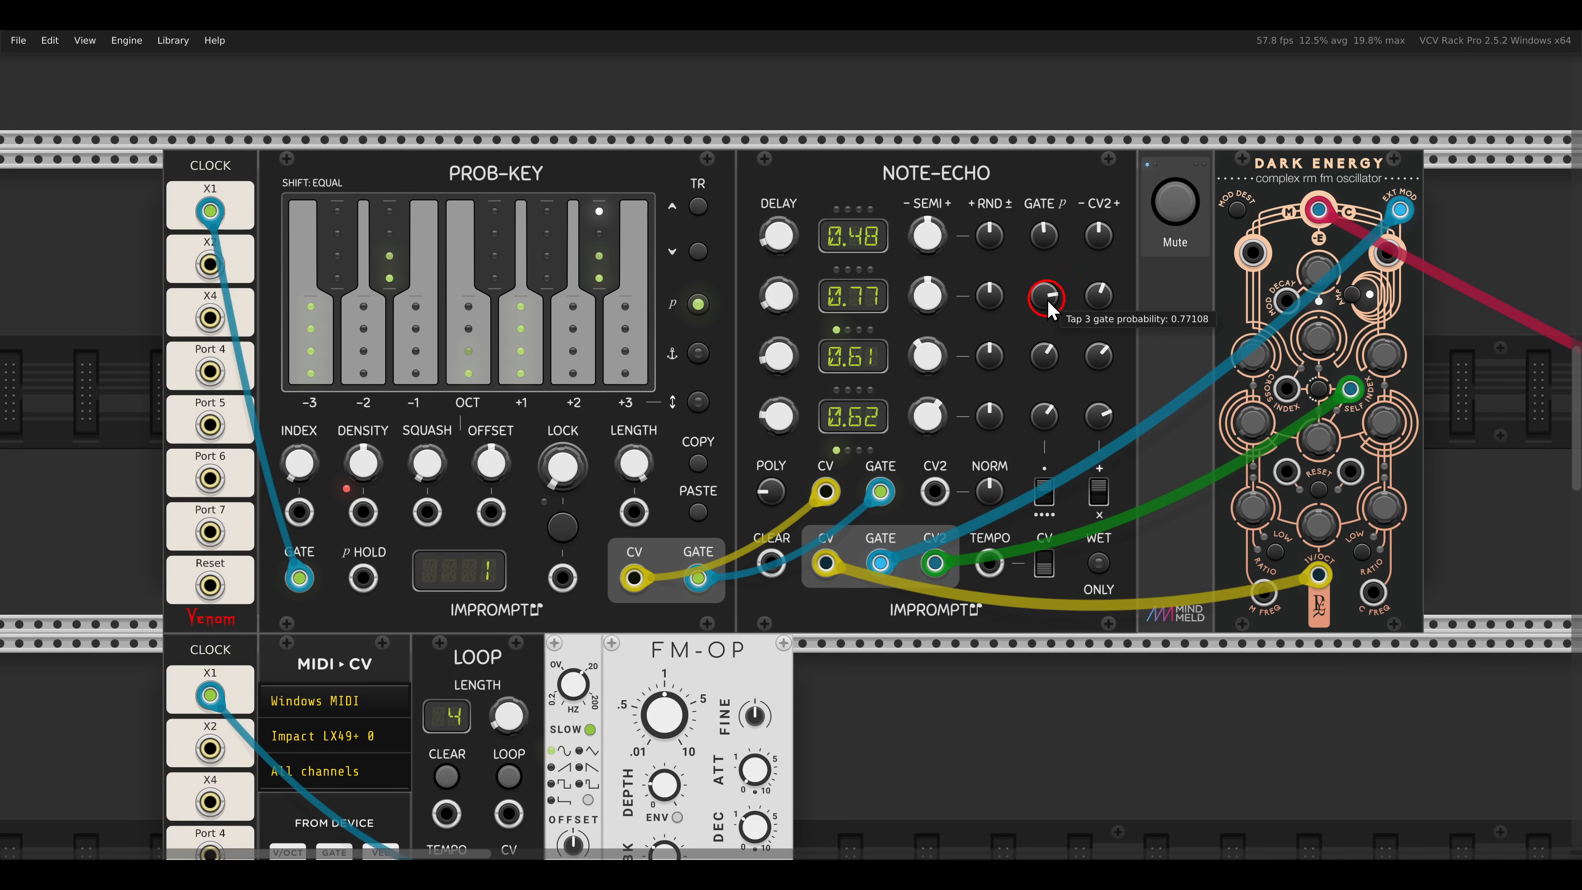
drag(1046, 299, 1043, 340)
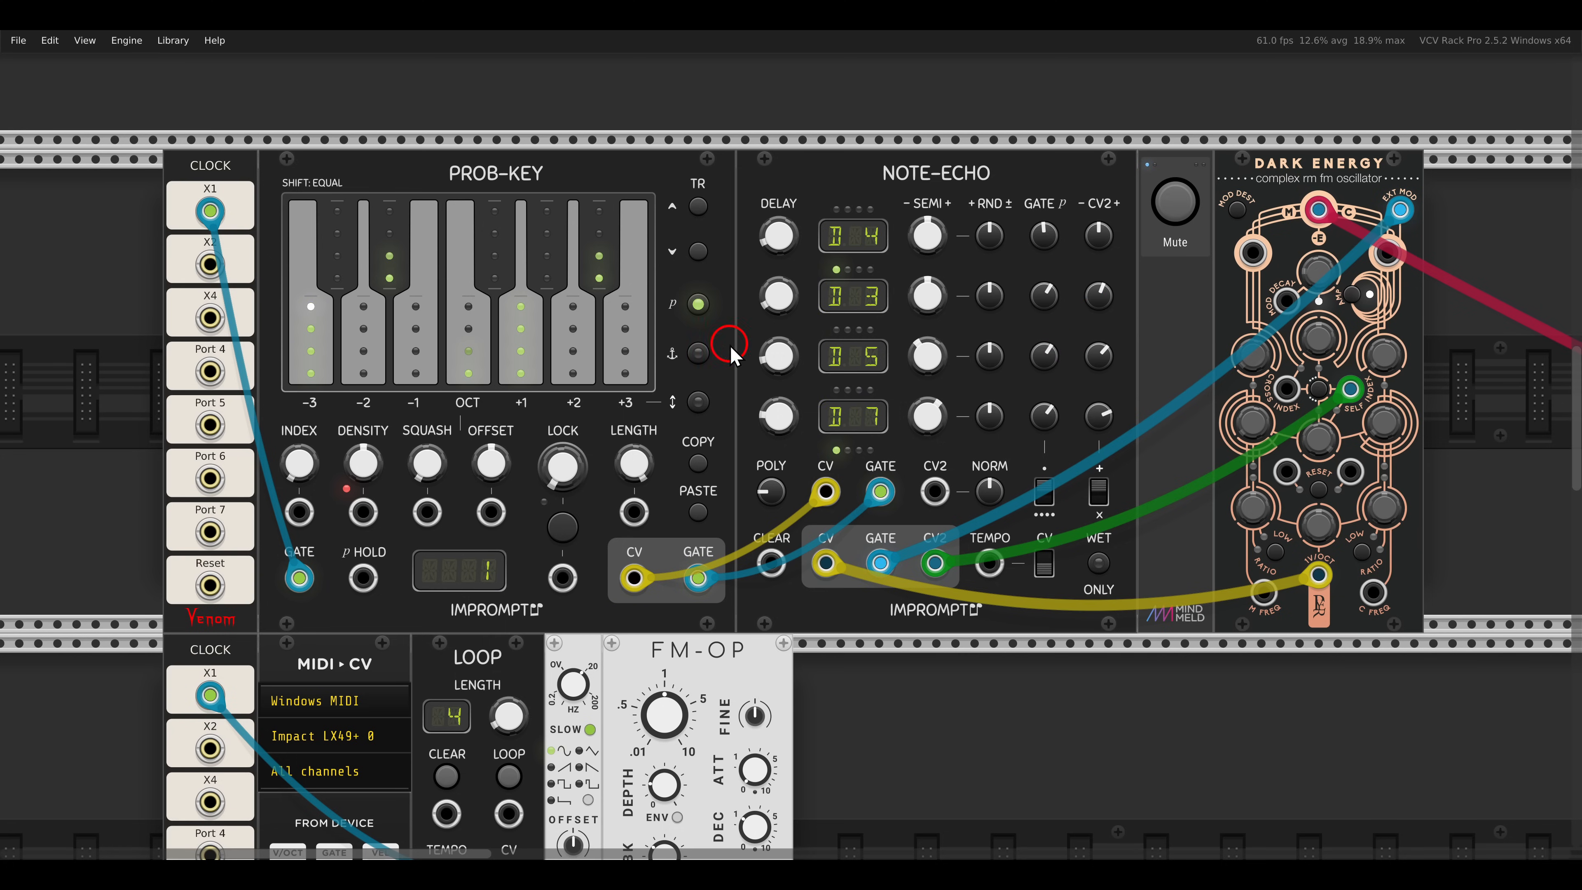
- Set the LOOP module's length to 8 and turn on looping for the incoming MIDI notes
scroll(726, 358, down, 6)
drag(716, 394, 919, 315)
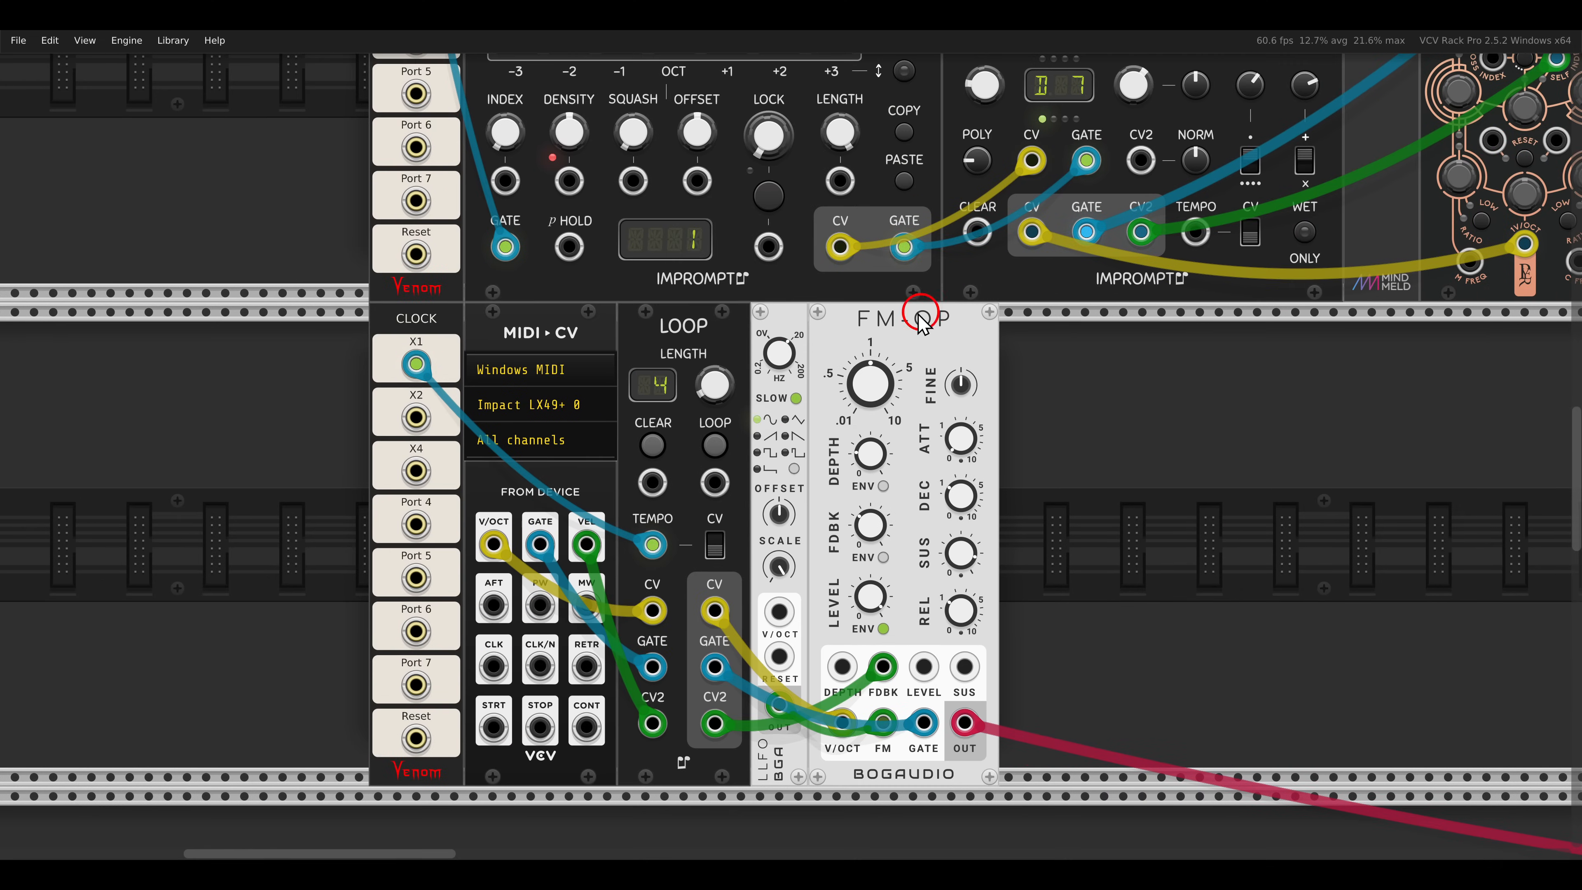
mouse_move(709, 379)
drag(716, 383, 716, 339)
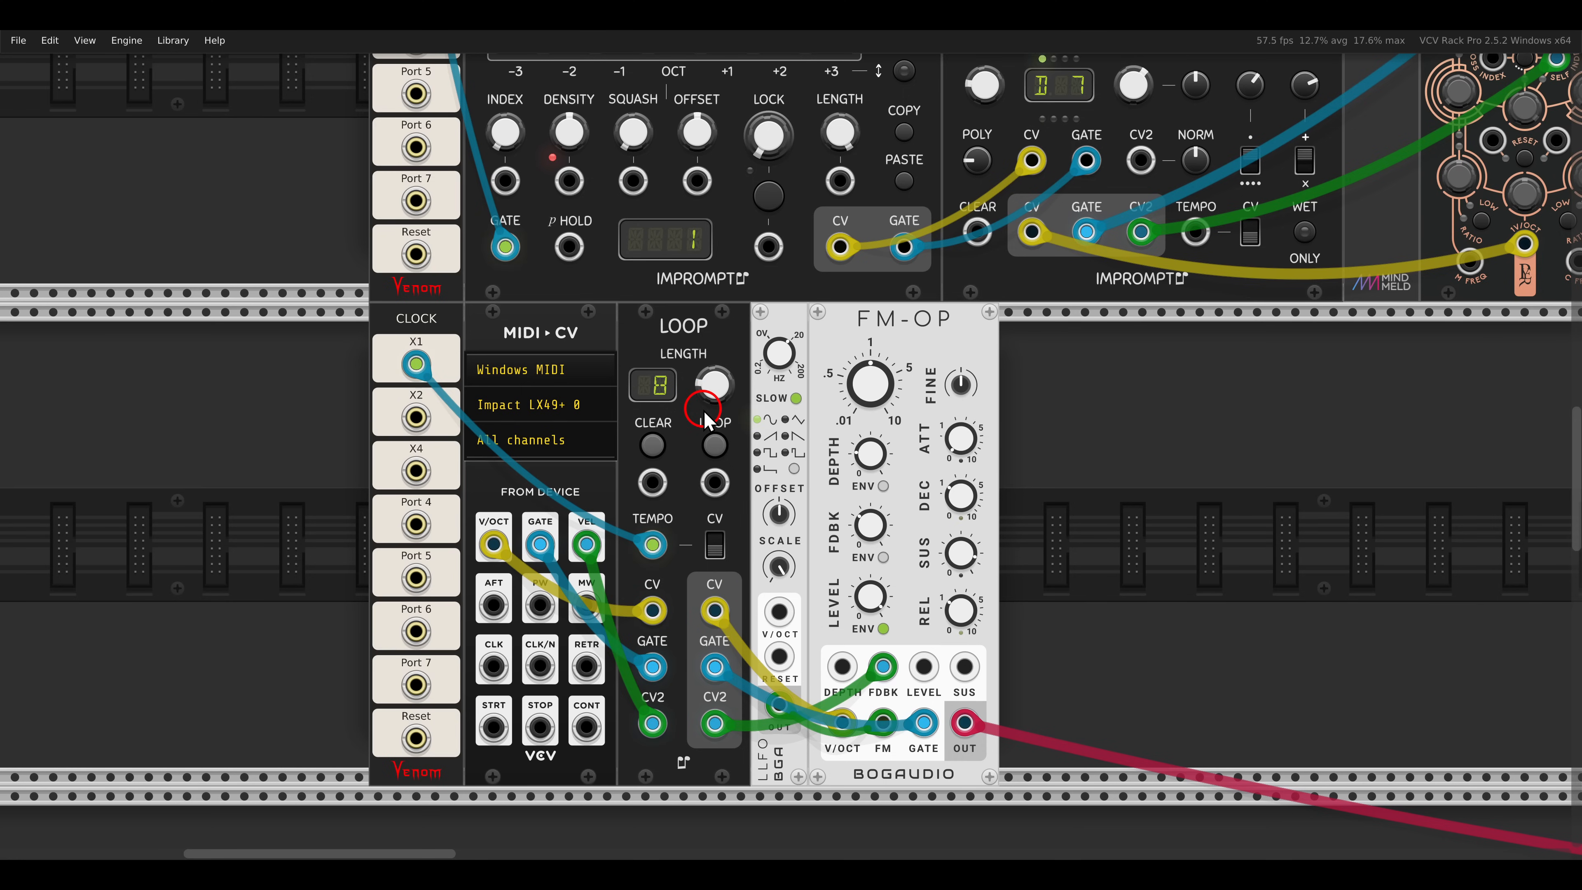
click(708, 445)
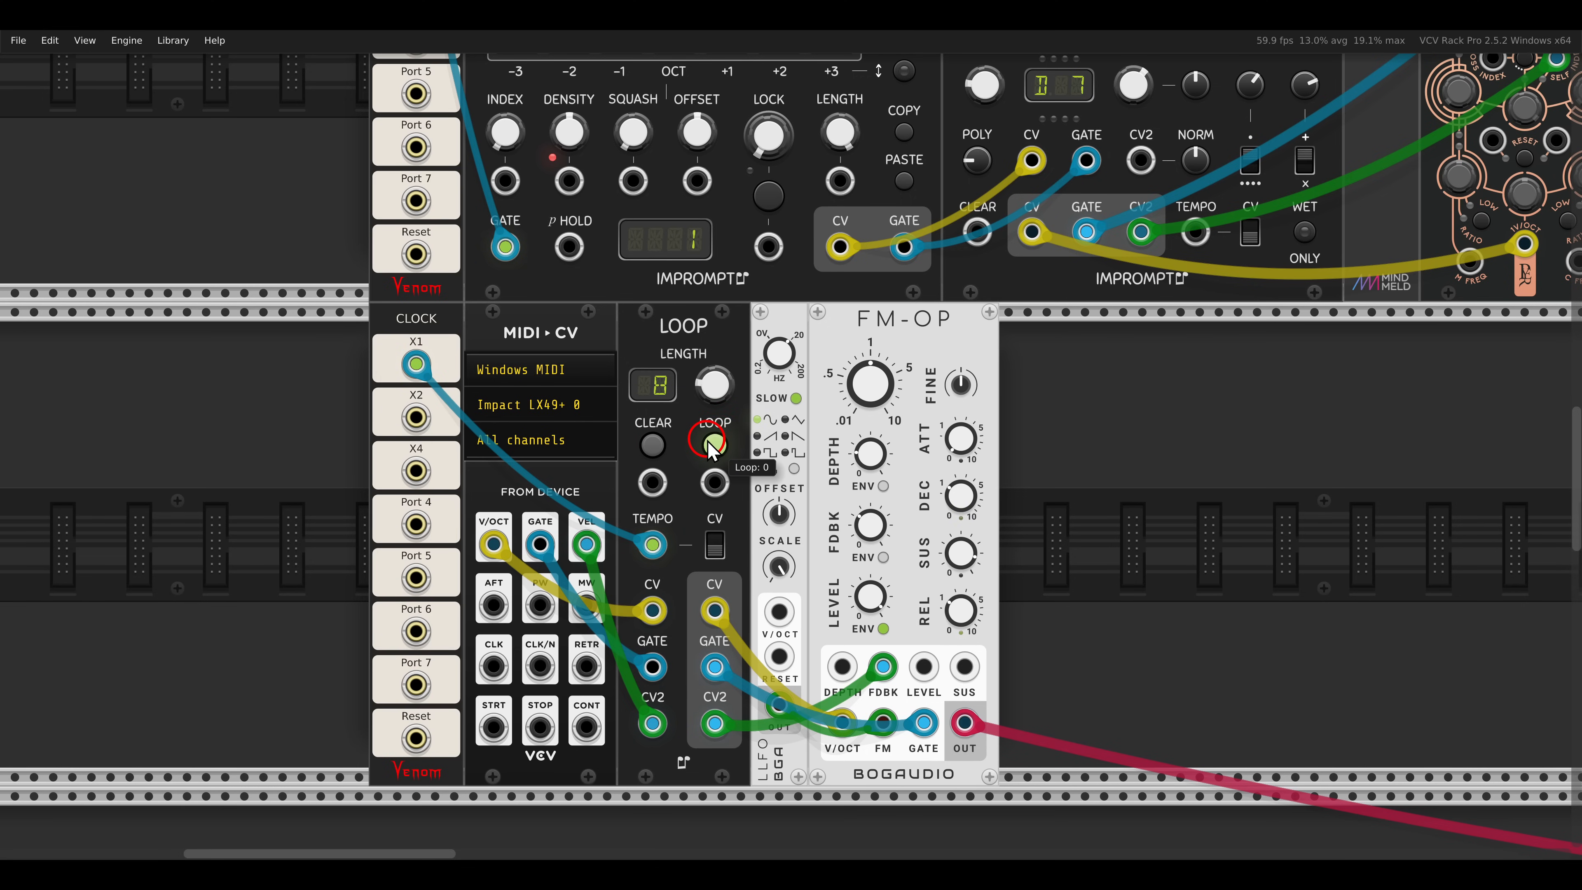
- Mute the Dark Energy voice in the NOTE-ECHO patch and return to the LOOP patch
drag(1303, 248, 1062, 480)
click(1159, 104)
drag(844, 547, 1113, 284)
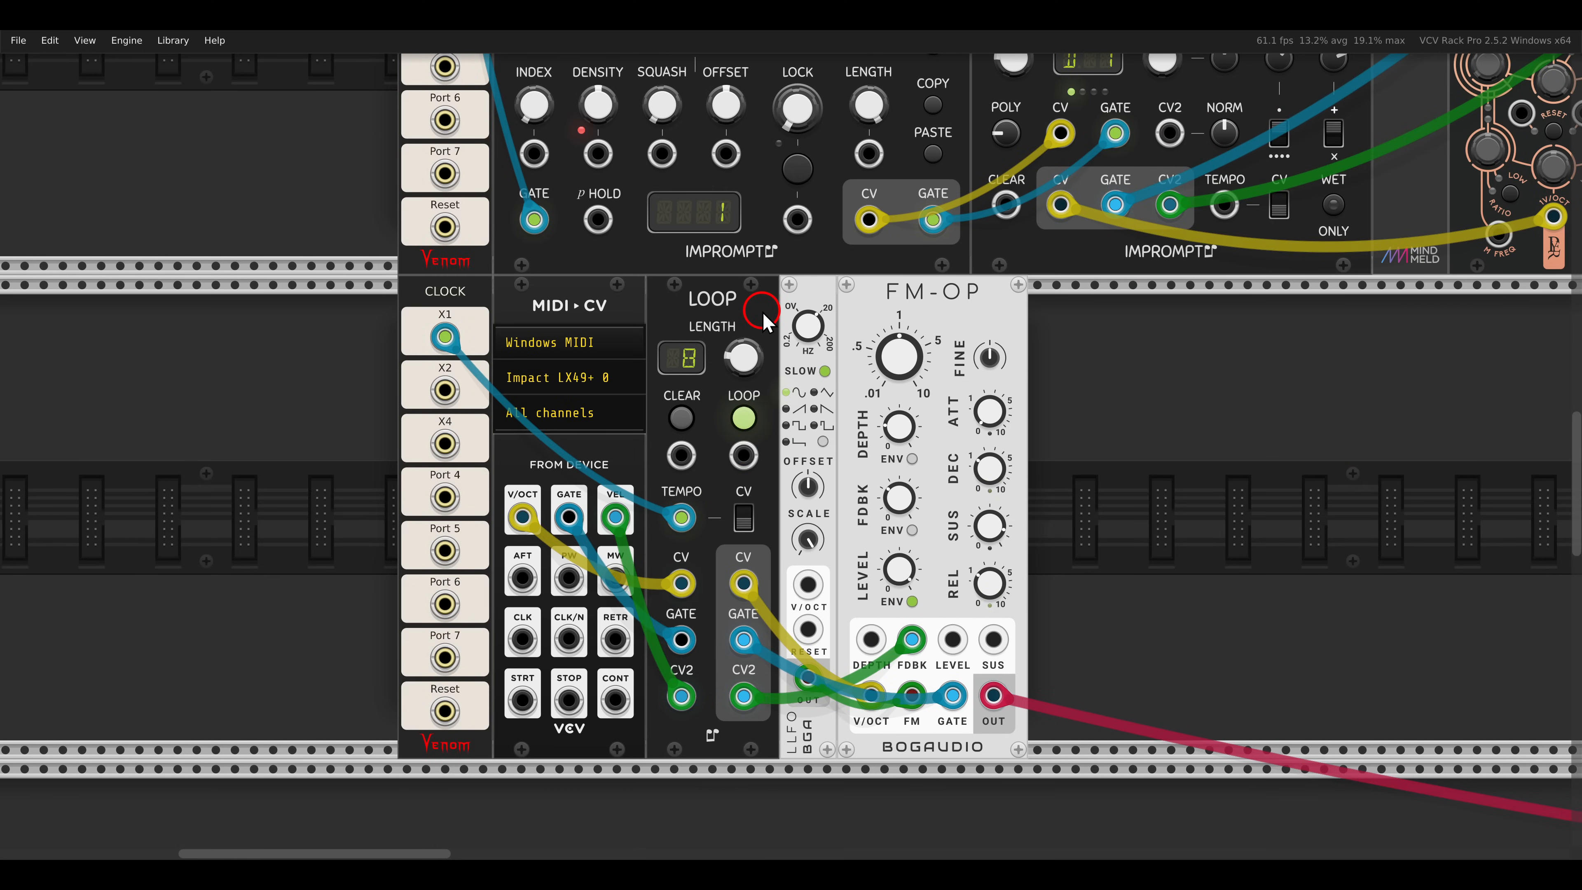
- Adjust FM-OP's feedback and frequency ratio while the recorded note loop plays
mouse_move(902, 499)
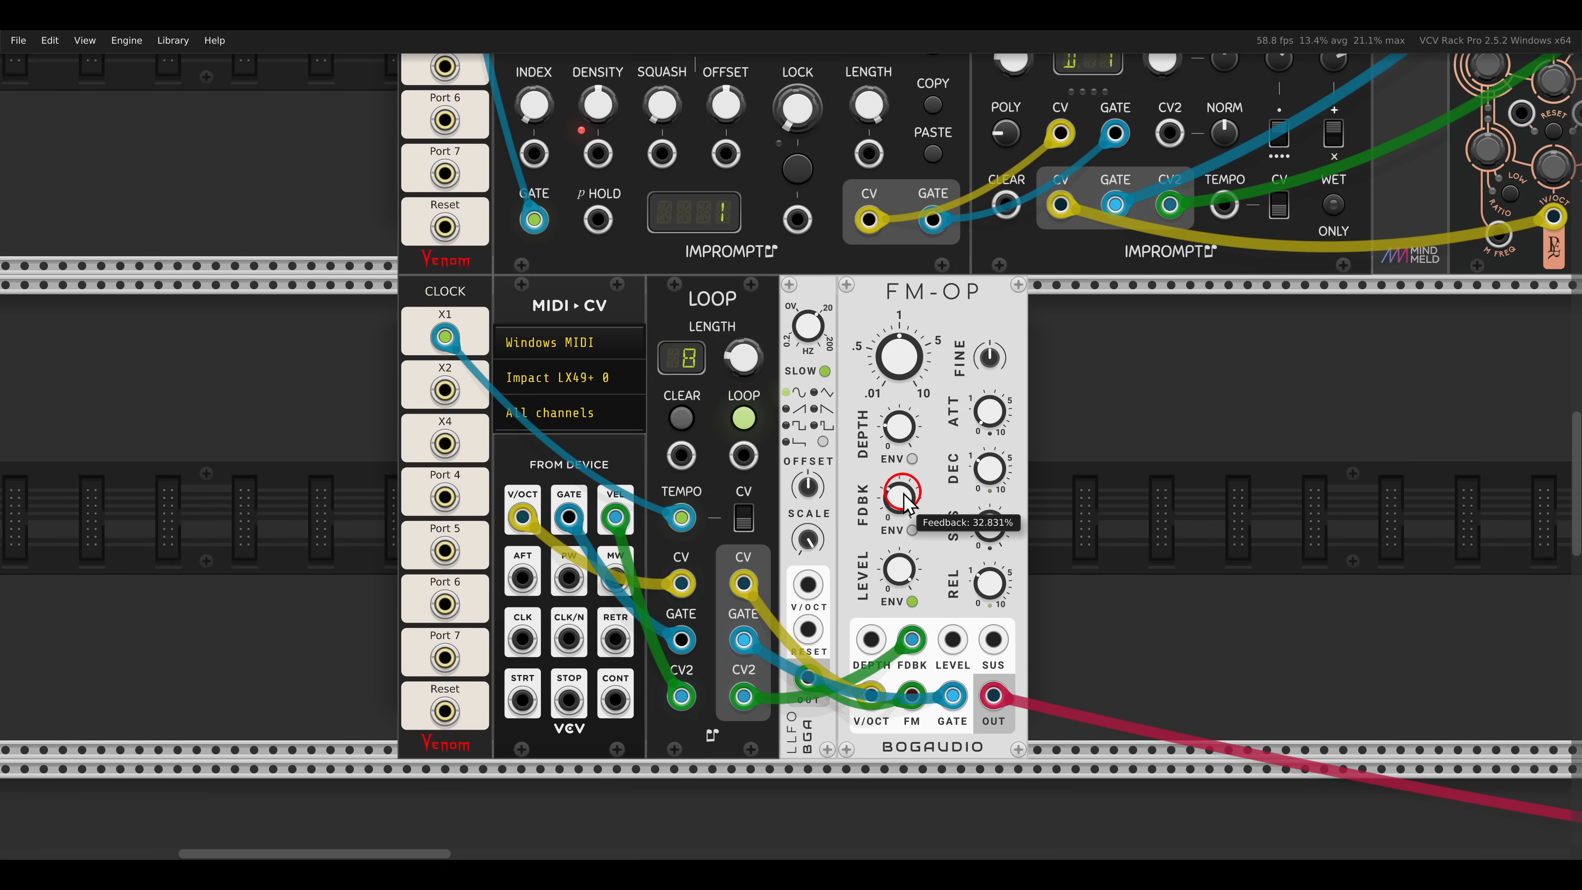
drag(904, 473, 901, 434)
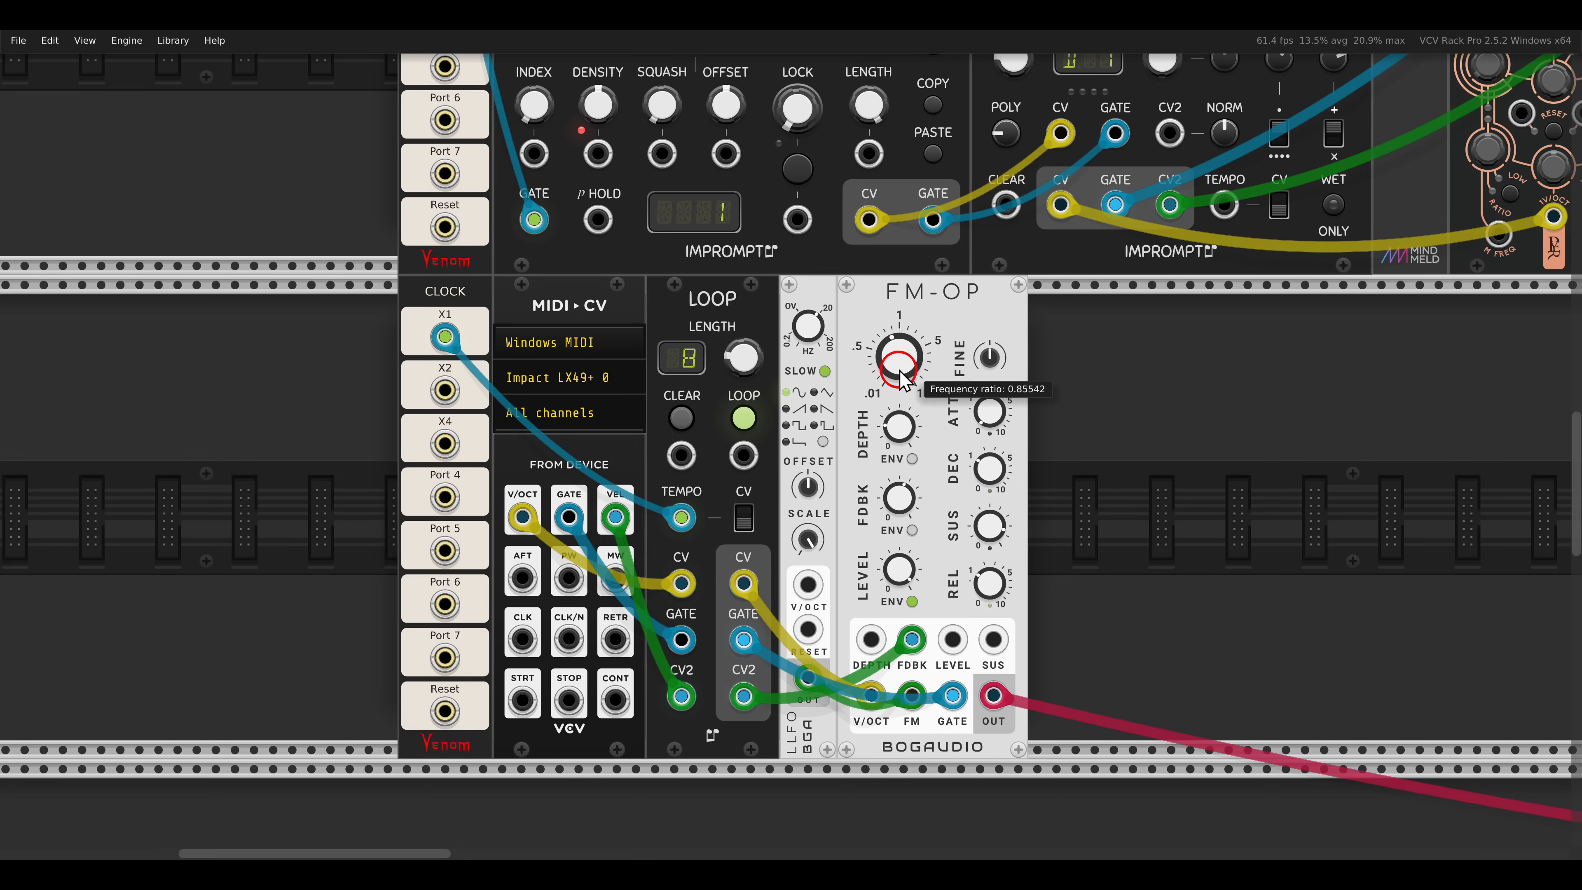
mouse_move(903, 498)
drag(902, 528, 902, 511)
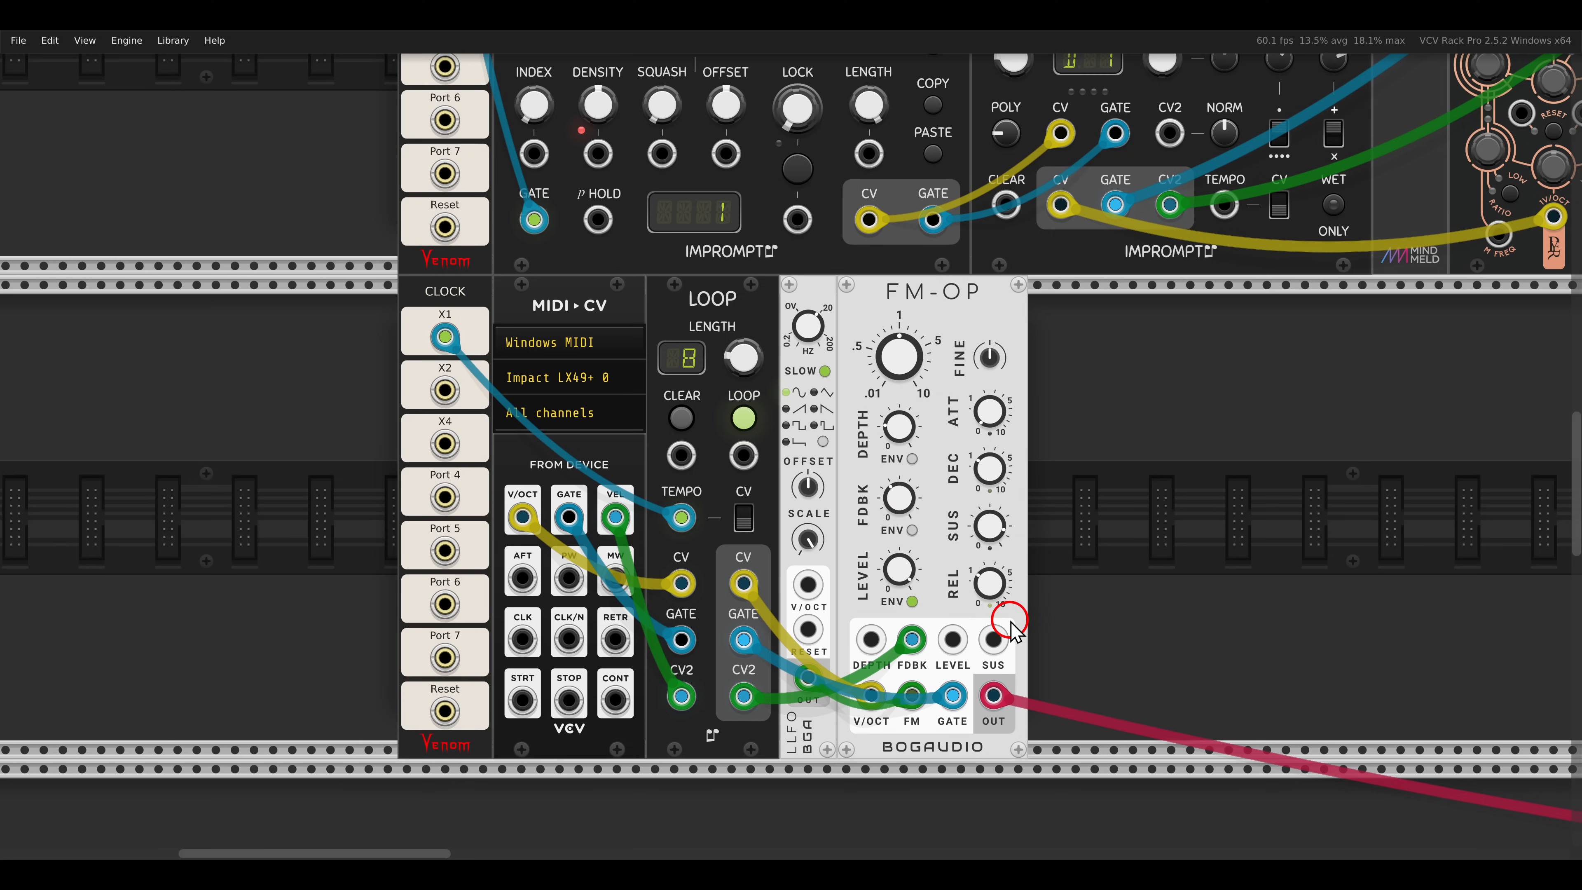
- Unplug FM-OP's output and go to the PENTA SEQUENCER, OUROS and TRI DELAY patch
drag(994, 695, 1071, 685)
scroll(1168, 542, down, 6)
scroll(1168, 543, down, 15)
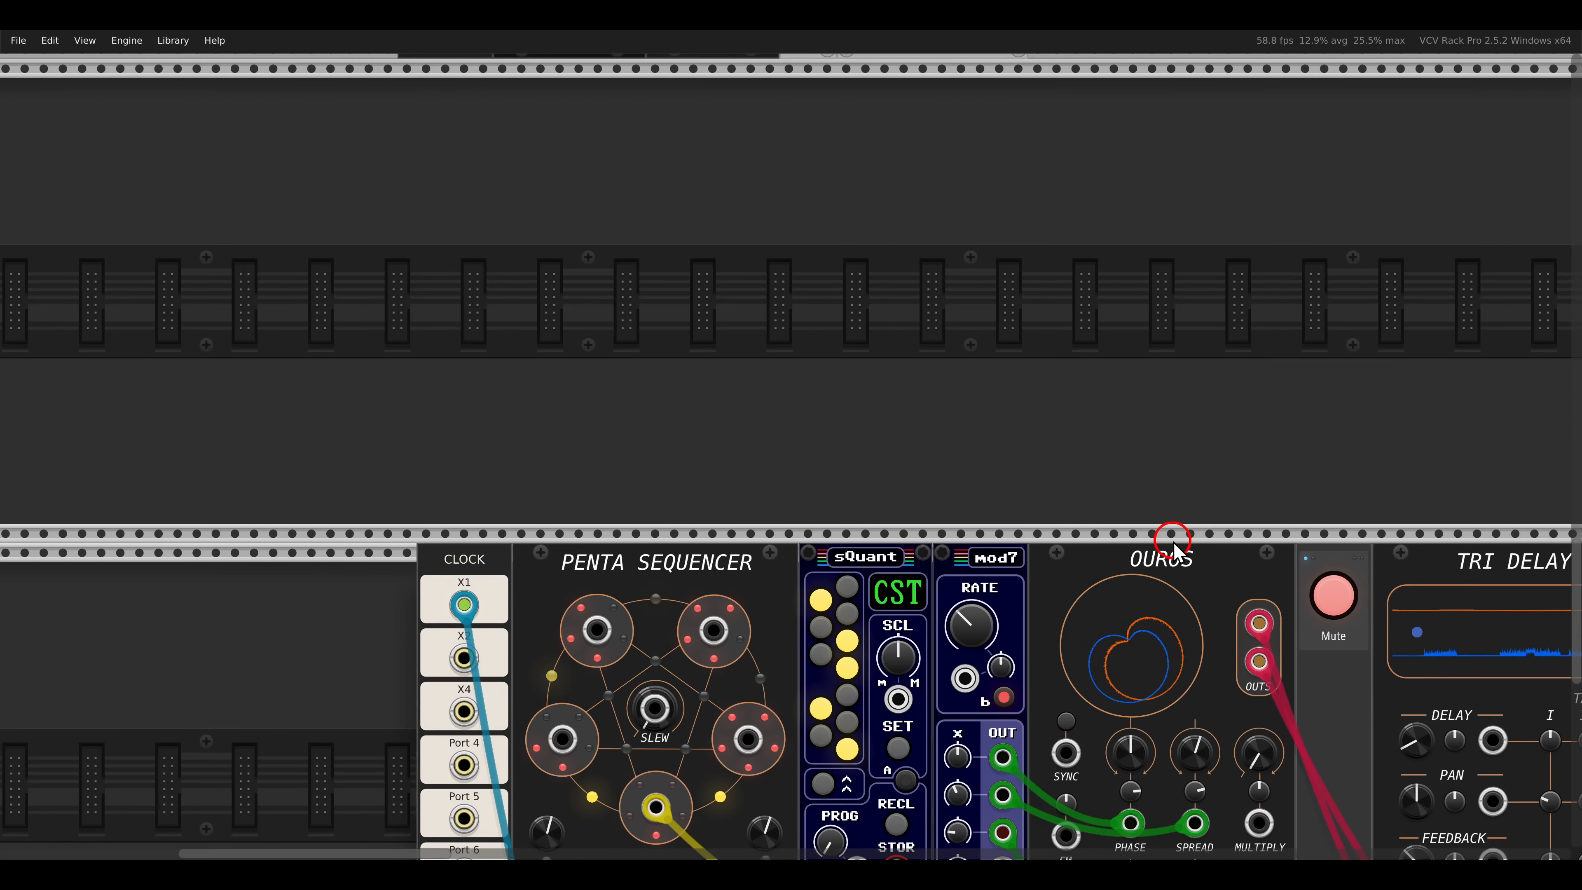
scroll(1176, 548, down, 1)
drag(1175, 549, 868, 425)
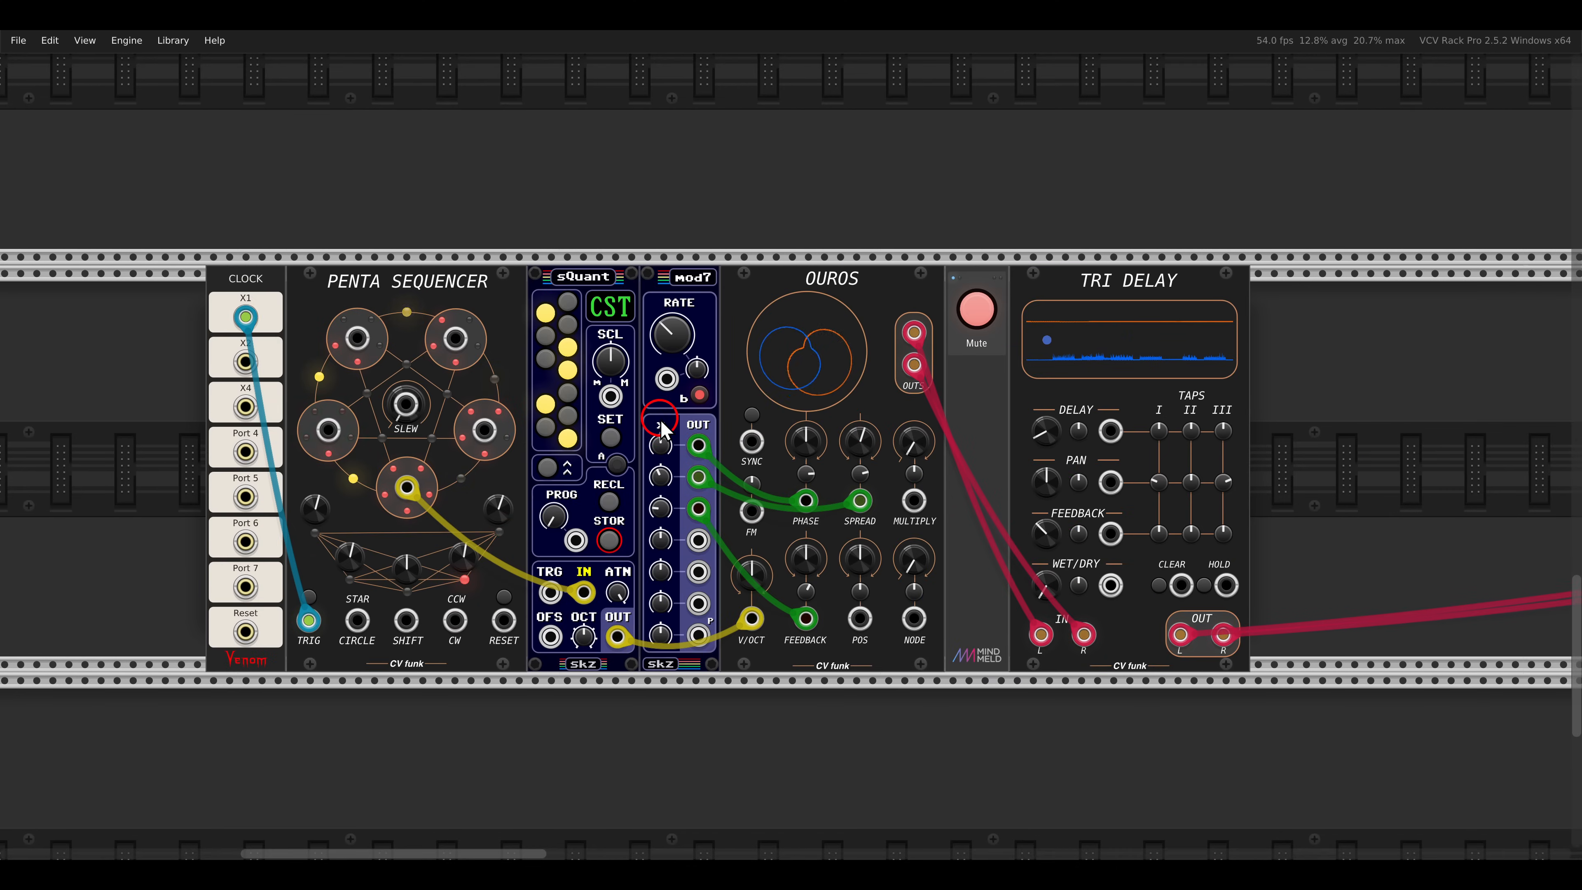
scroll(663, 425, up, 1)
drag(664, 419, 718, 411)
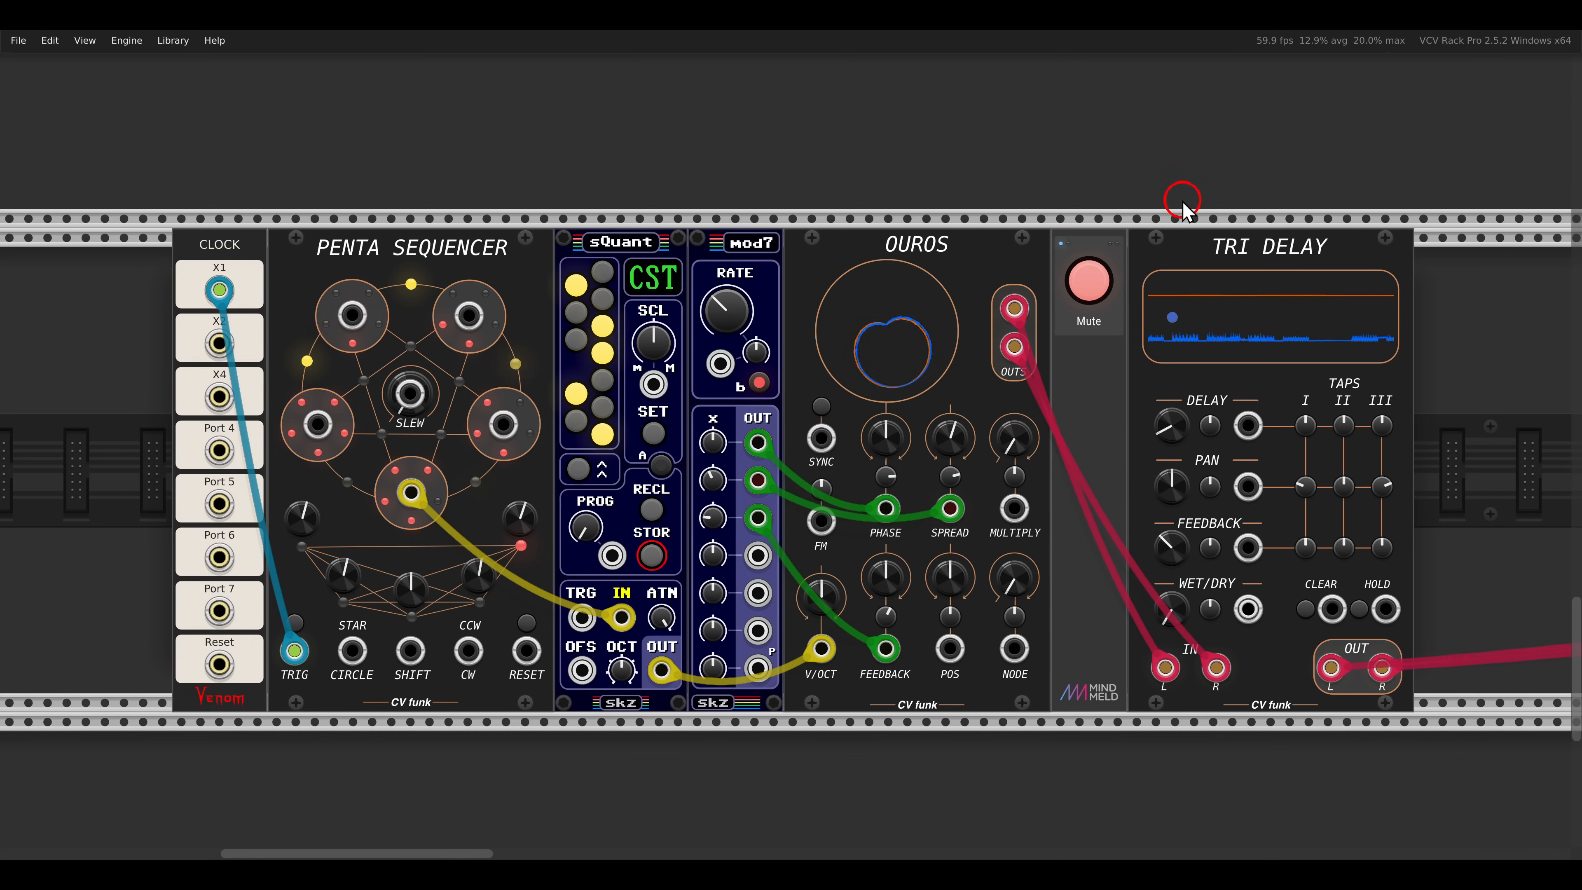
- Unmute the PENTA SEQUENCER, OUROS and TRI DELAY patch and raise TRI DELAY's wet/dry mix
drag(1171, 195, 1336, 271)
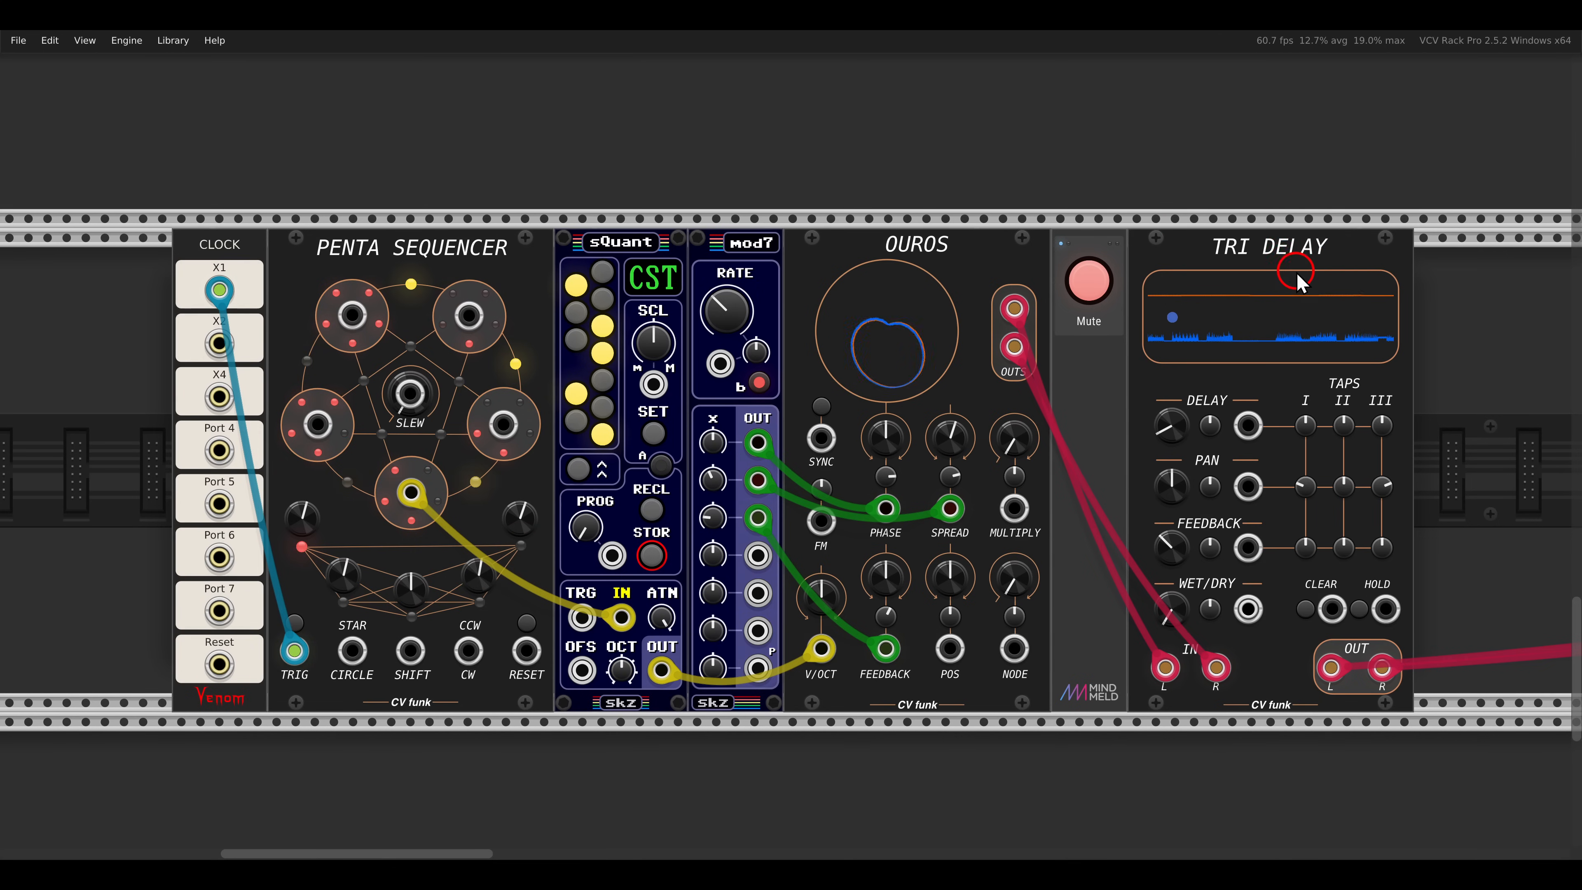
click(1088, 281)
drag(1198, 470, 989, 458)
scroll(1046, 472, up, 2)
drag(1078, 479, 1050, 461)
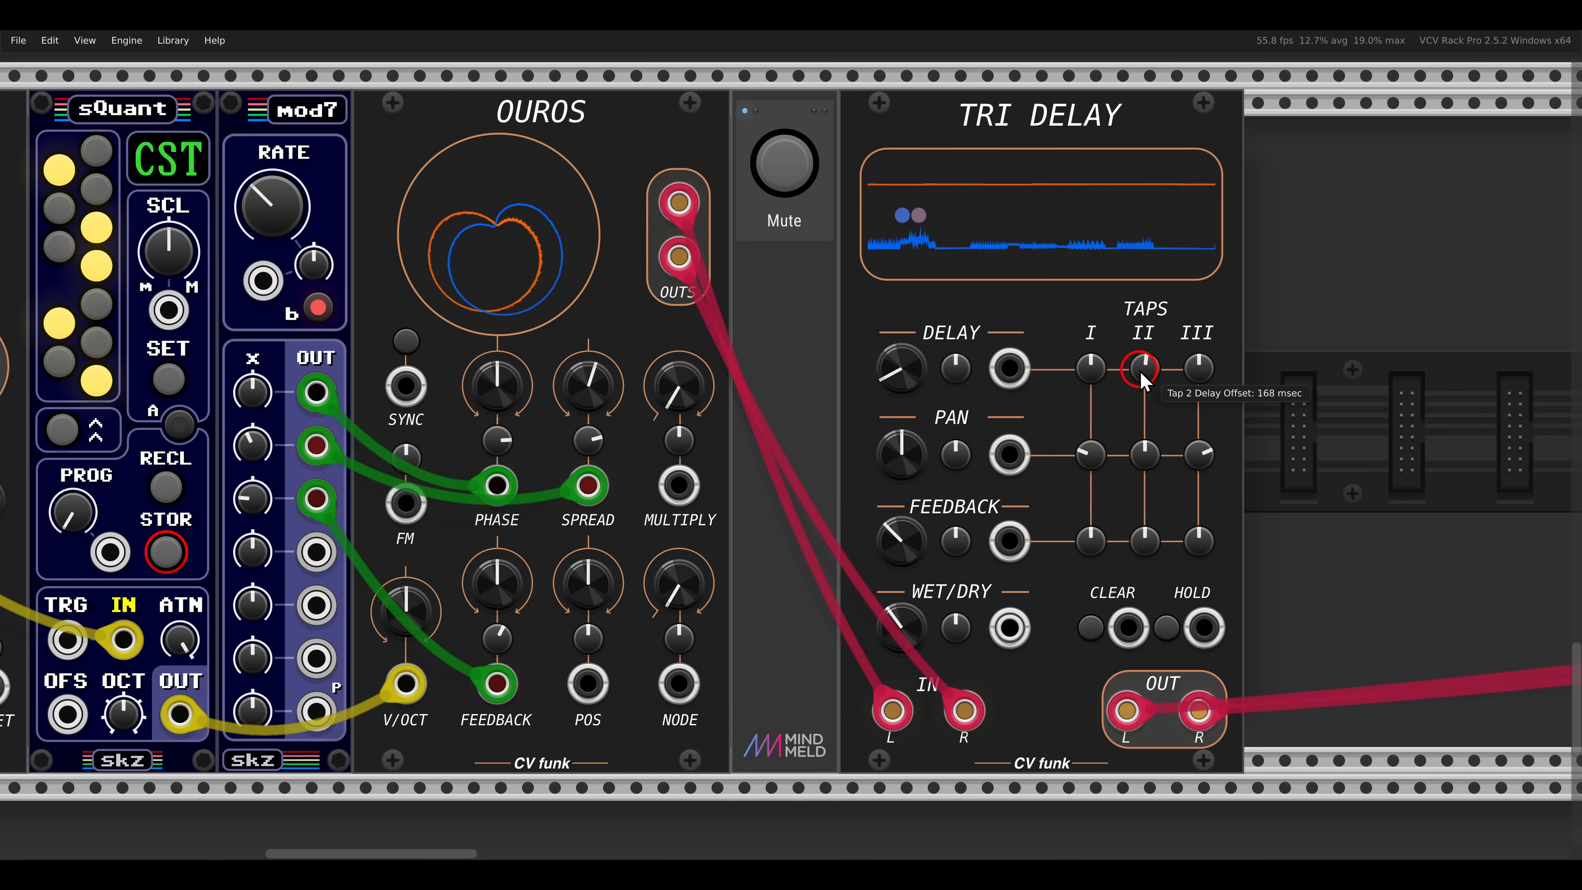
- Give TRI DELAY's three taps different delay, pan and feedback offsets, with tap II's delay offset at 528 msec
mouse_move(1136, 368)
mouse_down()
mouse_move(1190, 363)
mouse_move(1168, 321)
mouse_up()
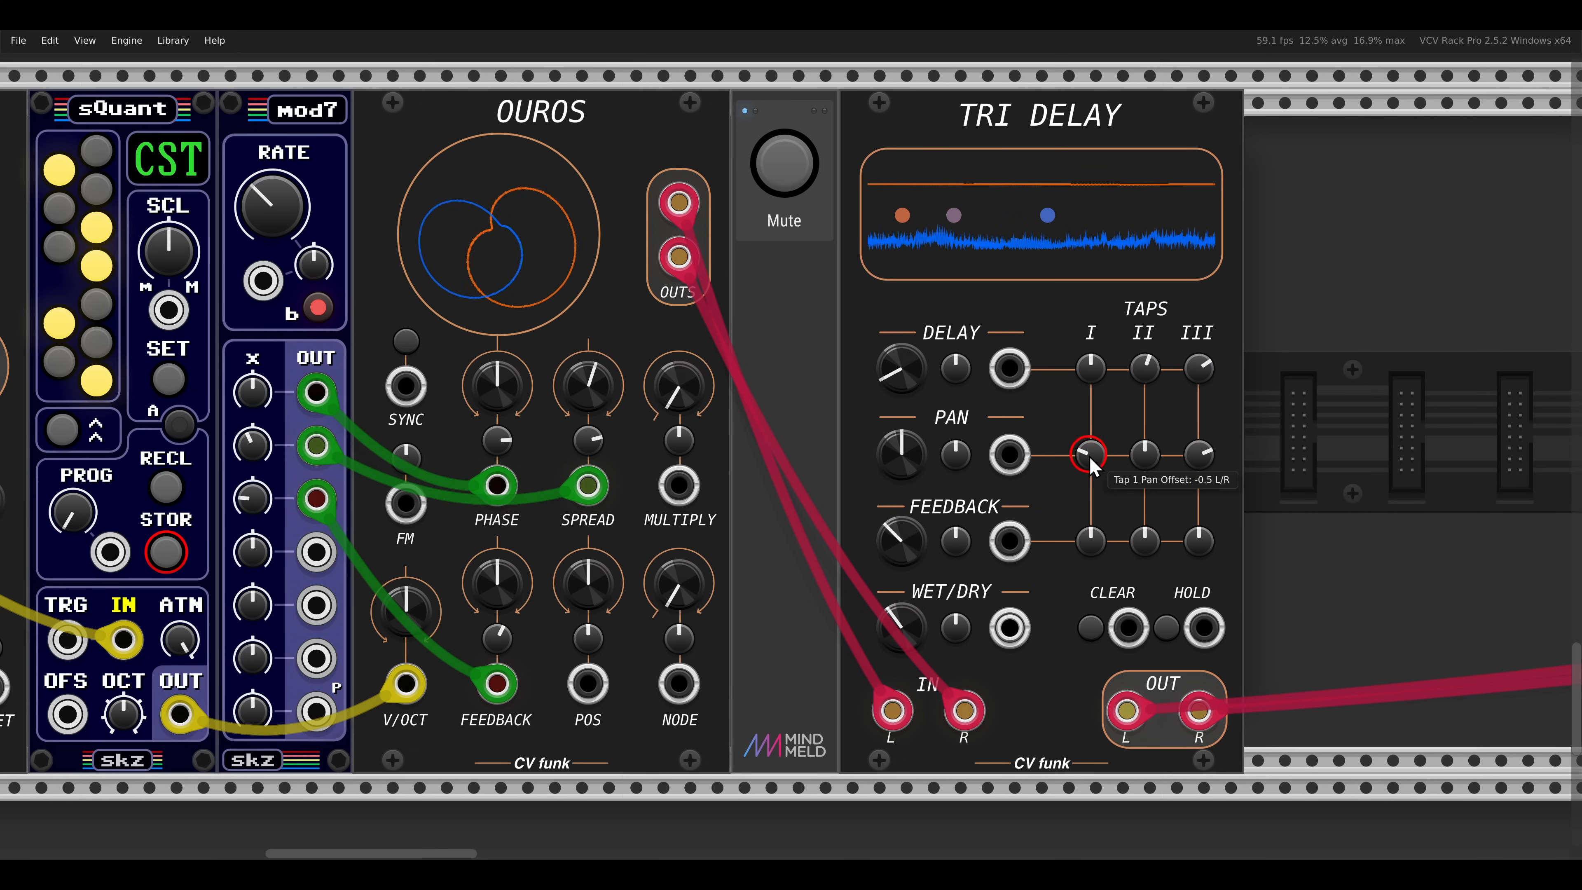
drag(1144, 455, 1139, 268)
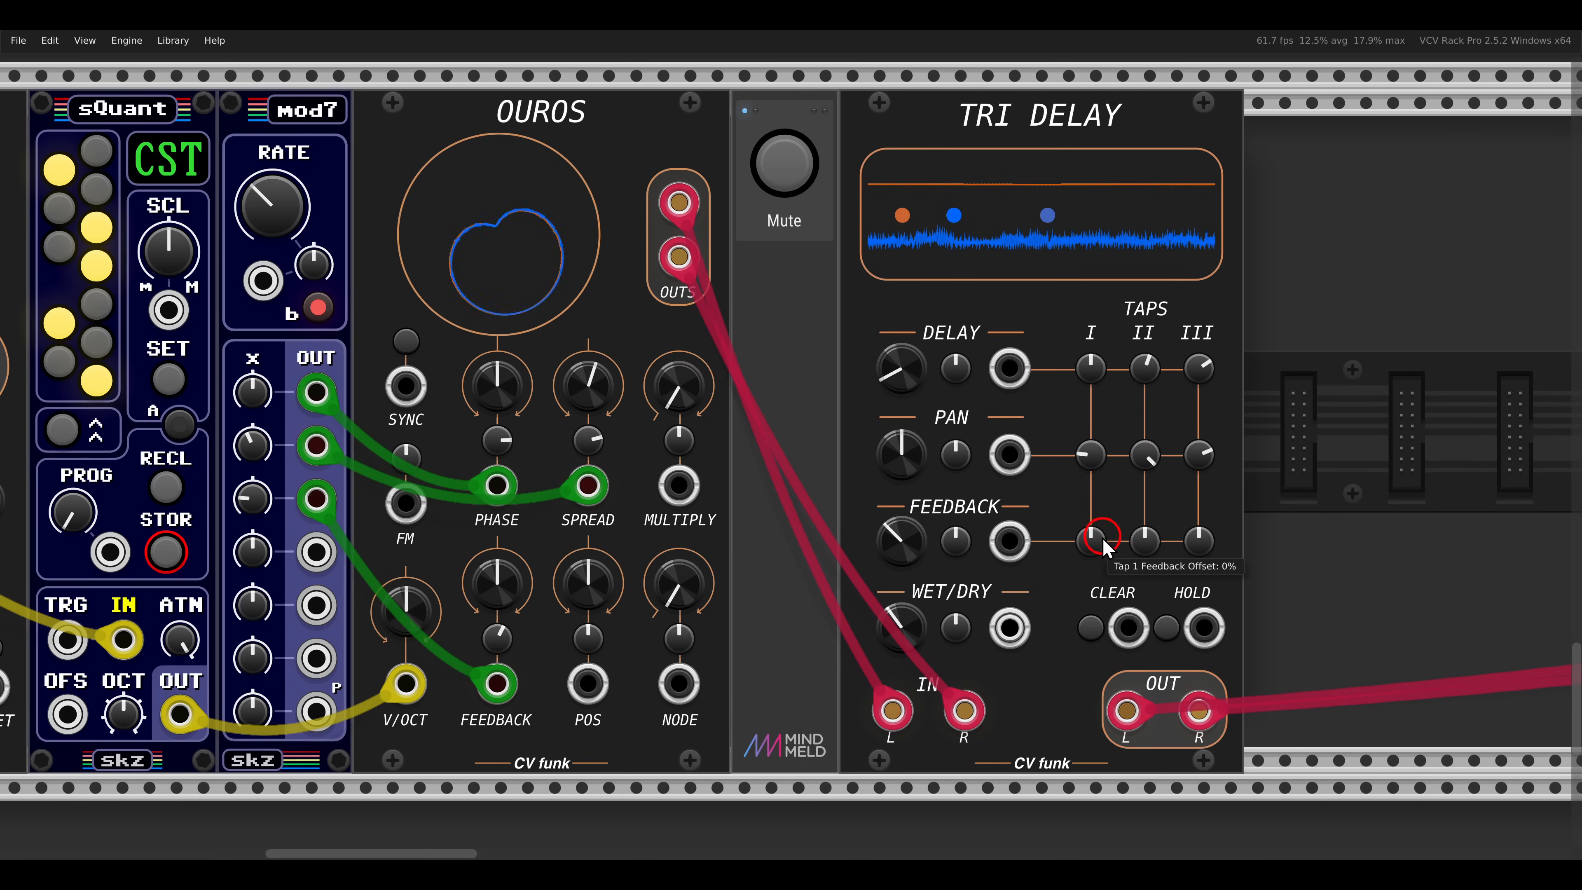
mouse_move(1098, 538)
mouse_down()
mouse_move(1091, 512)
mouse_move(1143, 607)
mouse_up()
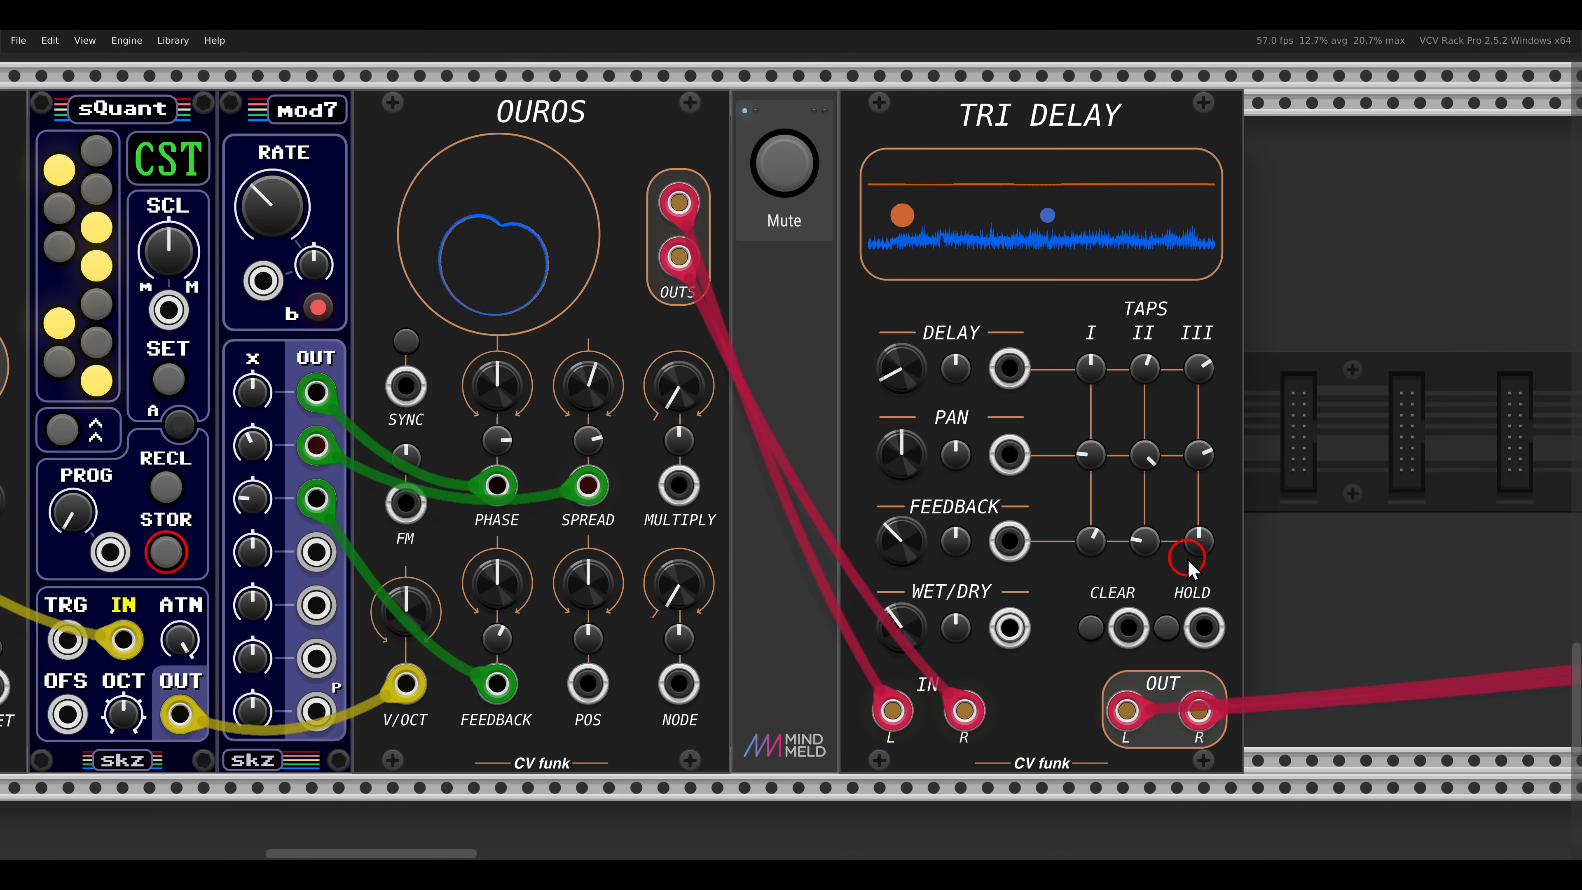
drag(1199, 540, 1205, 346)
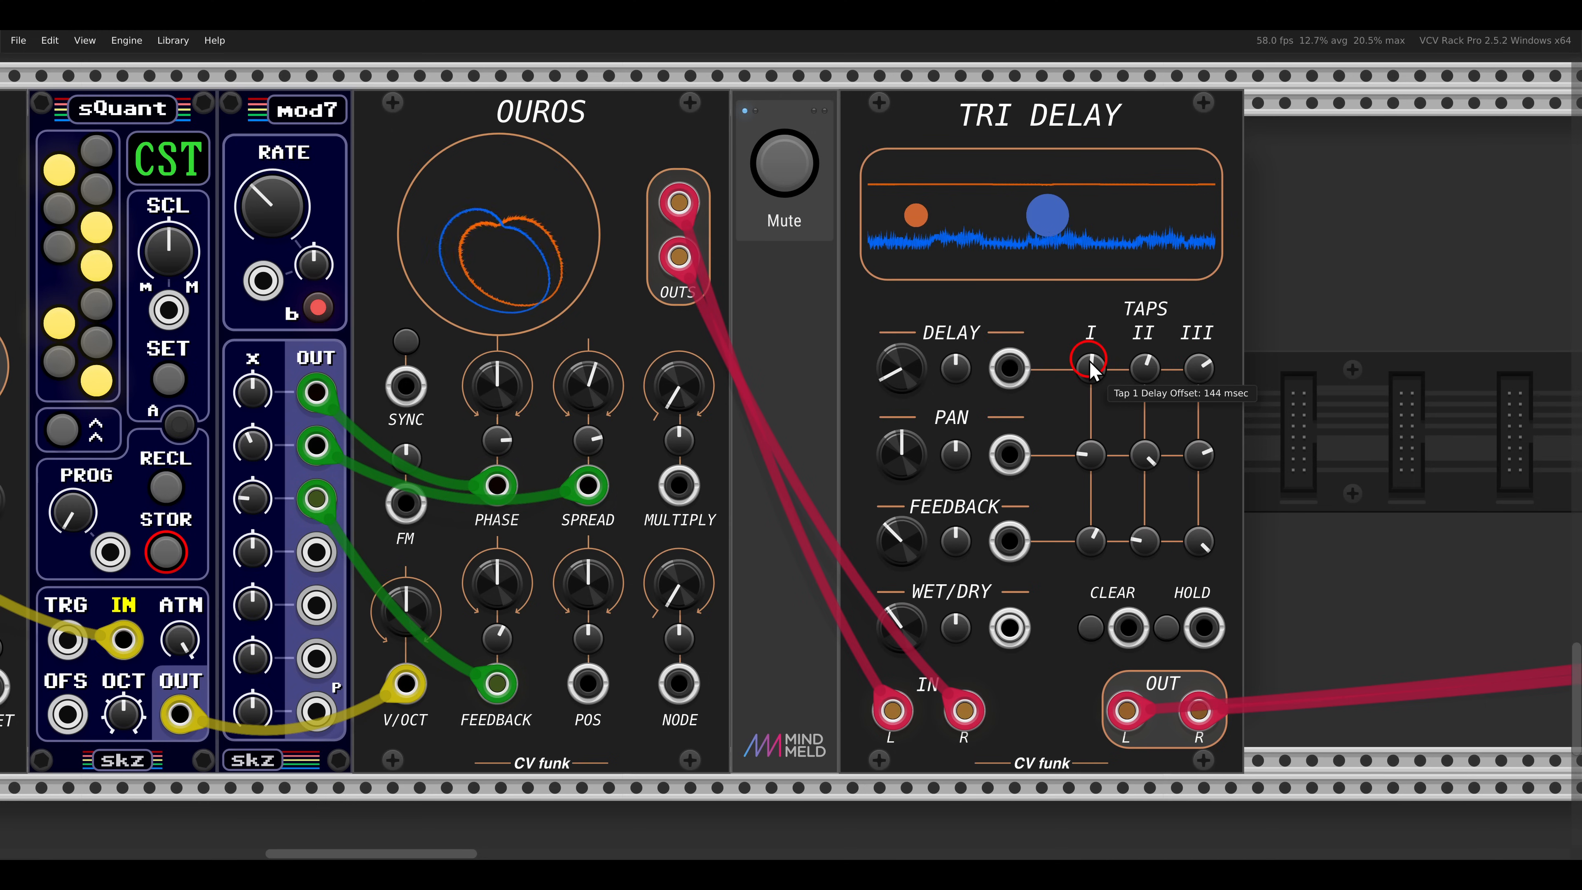
- Lengthen the delay offsets of taps I and III, and reduce tap II's pan offset and tap III's feedback offset
drag(1090, 362, 1090, 355)
drag(1201, 374, 1200, 360)
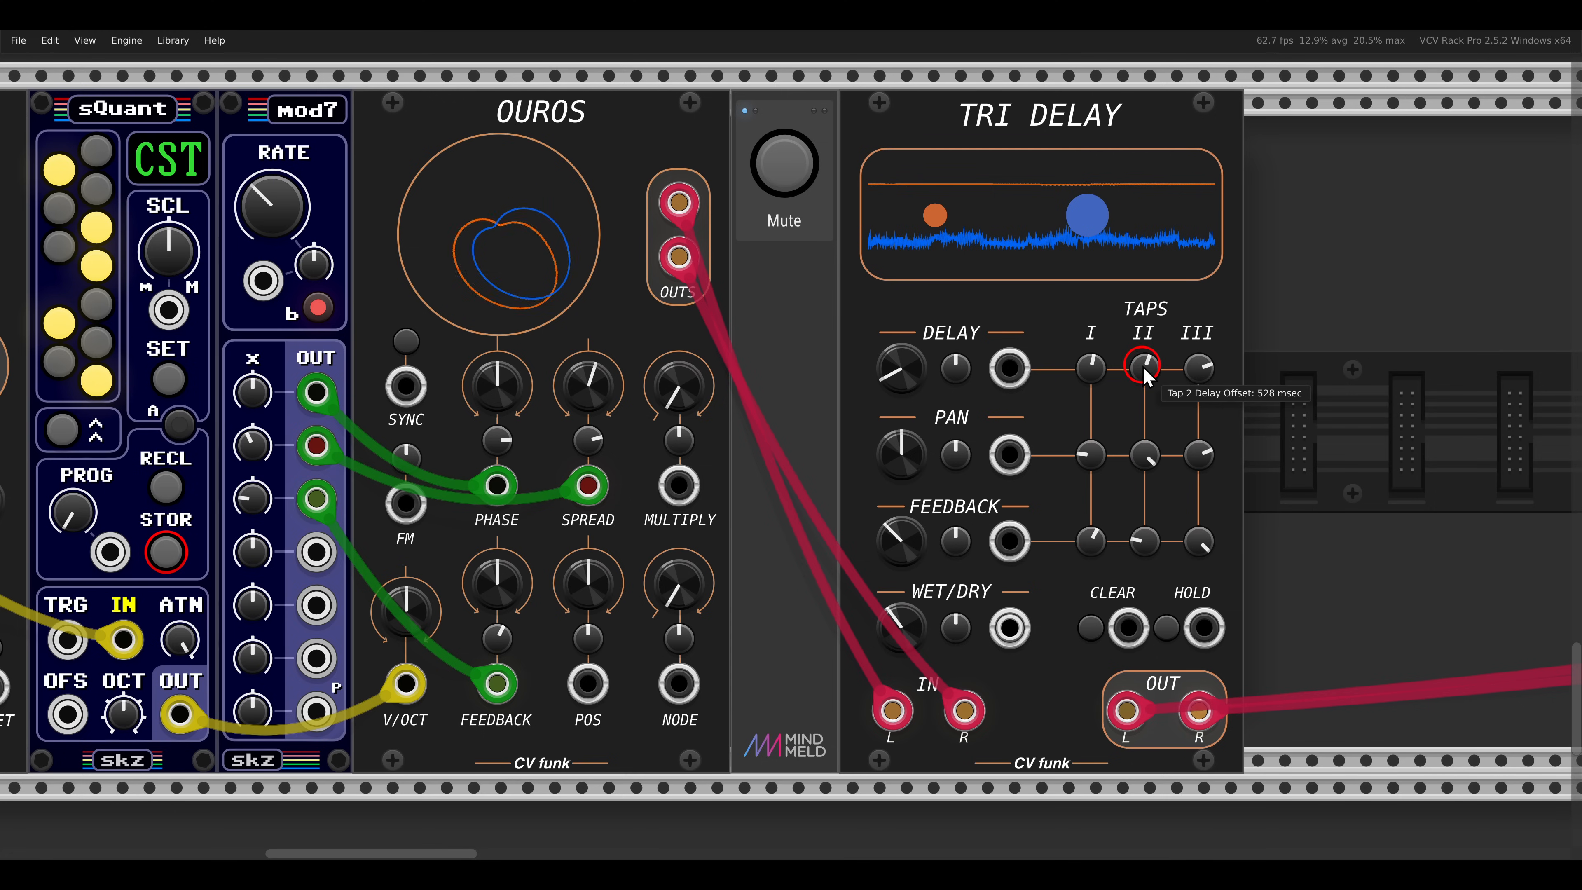
drag(1141, 424, 1145, 335)
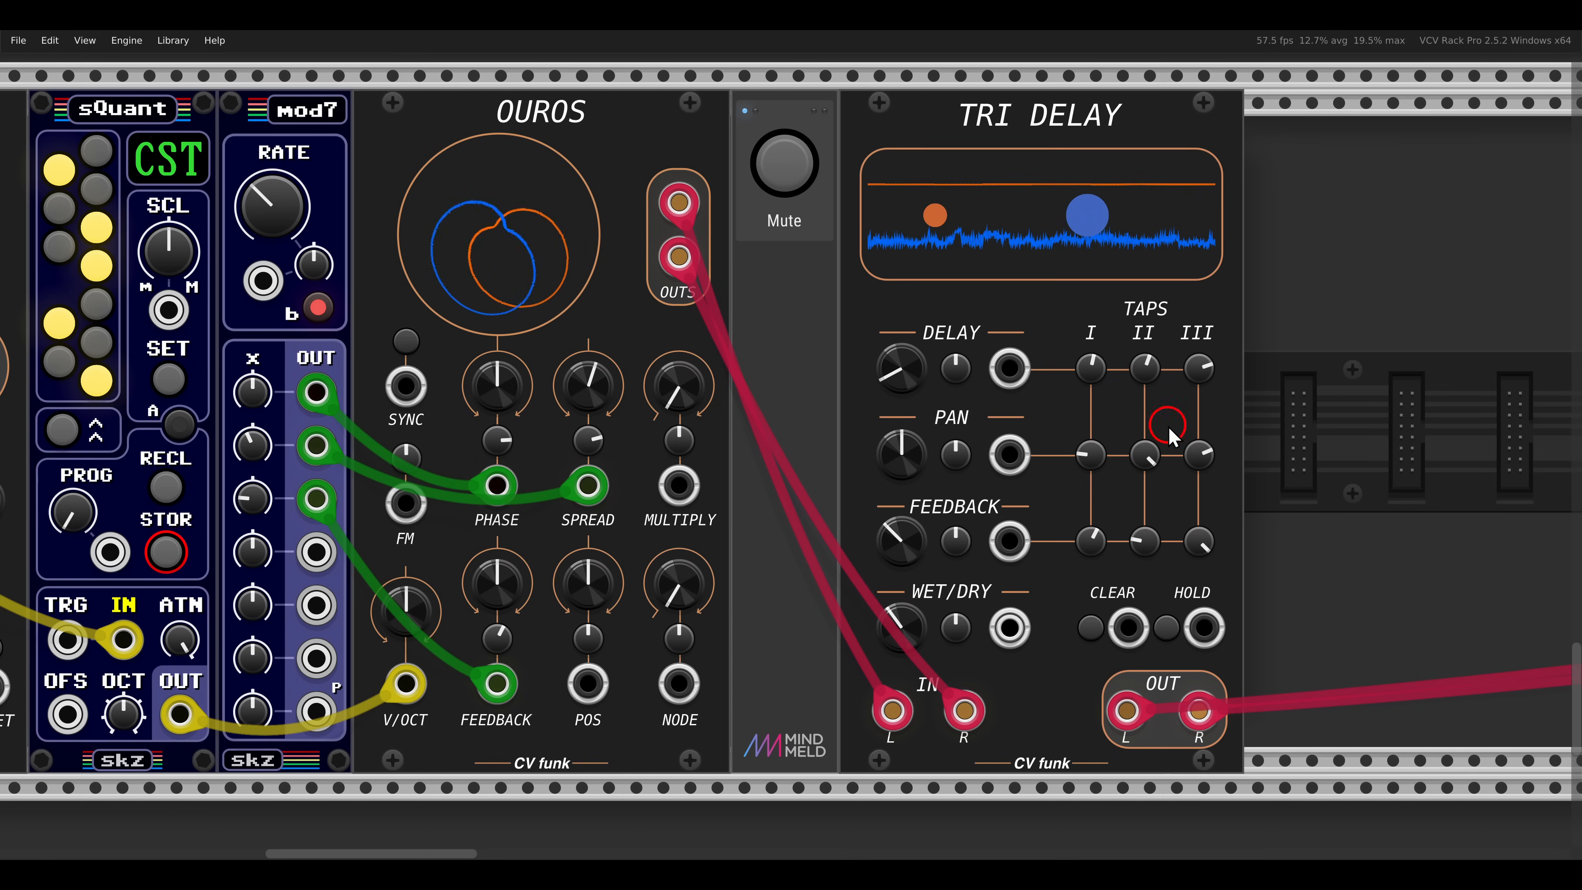
drag(1199, 535, 1193, 586)
drag(1144, 481, 1142, 530)
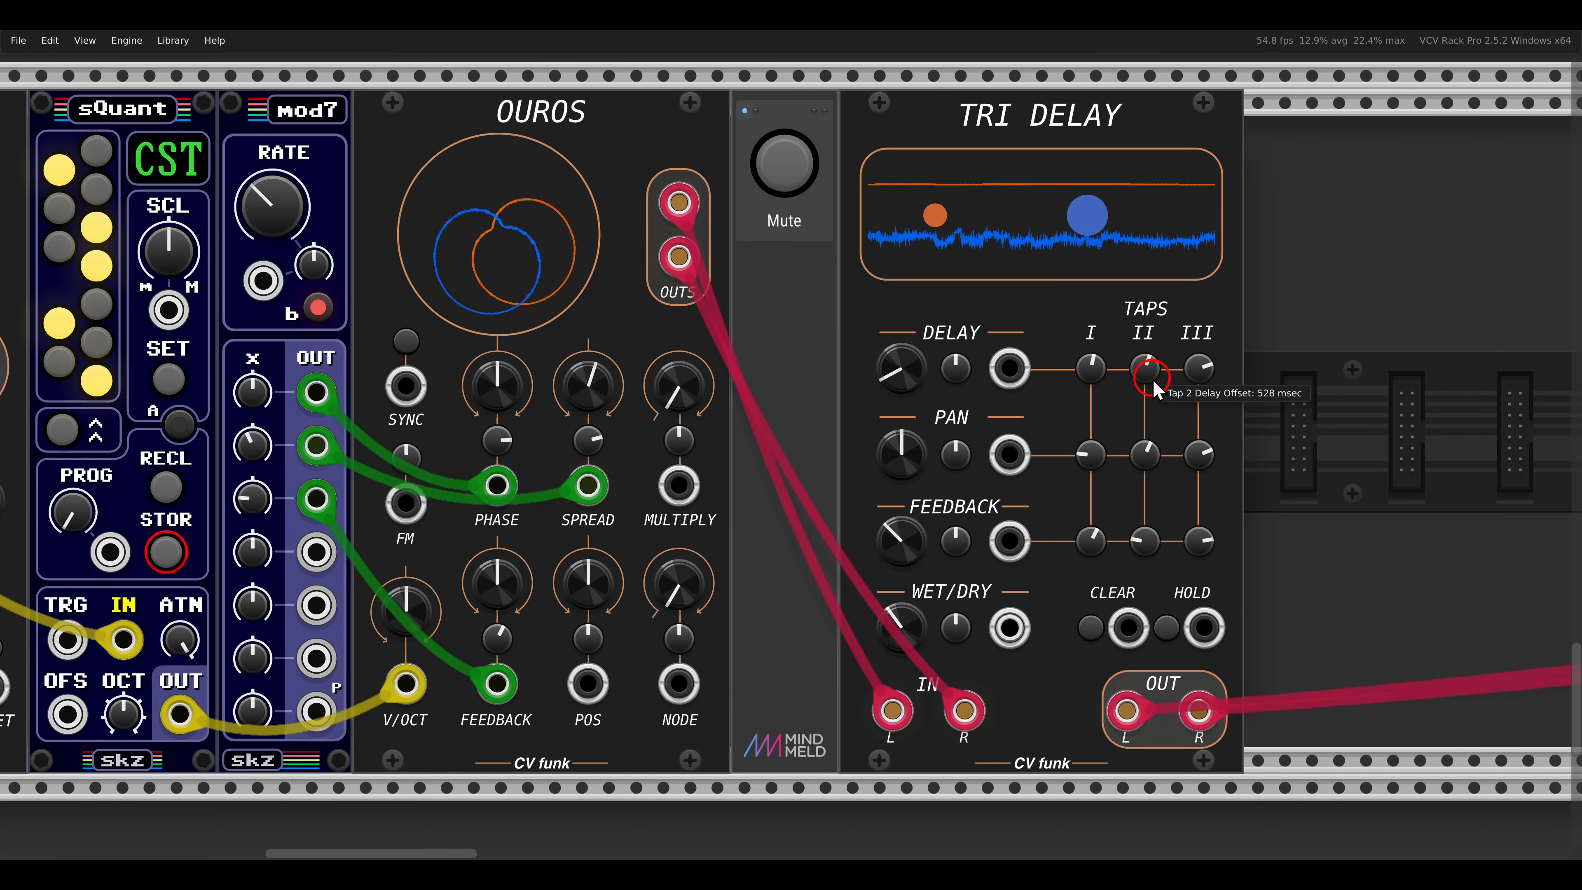
drag(1104, 393, 1073, 576)
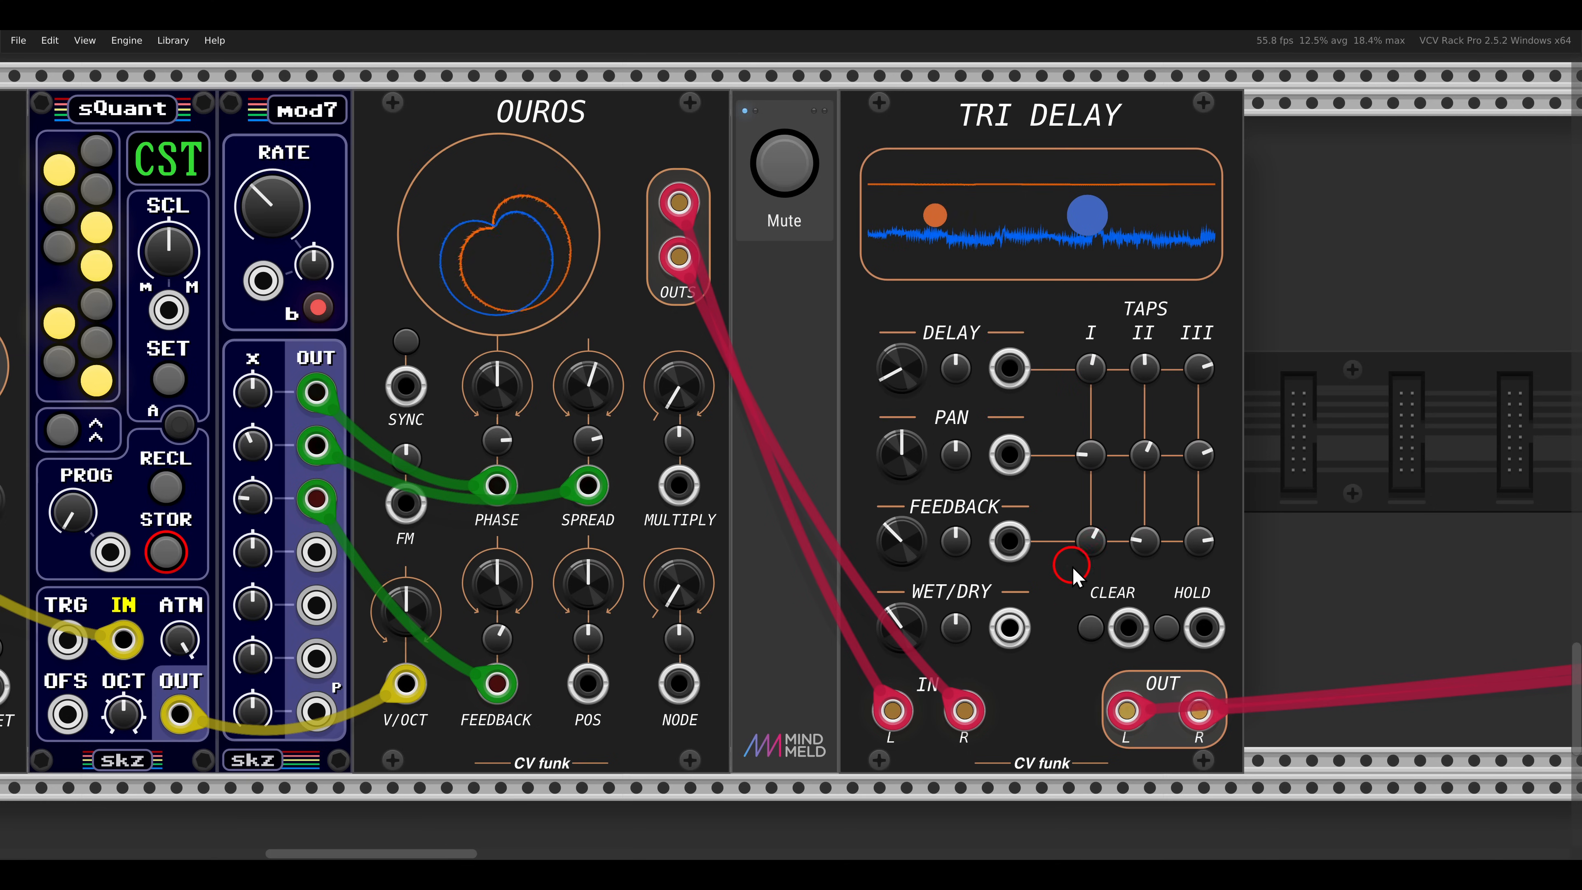
- Return to the whole sequencer patch and mute its sound
click(913, 476)
scroll(901, 477, down, 2)
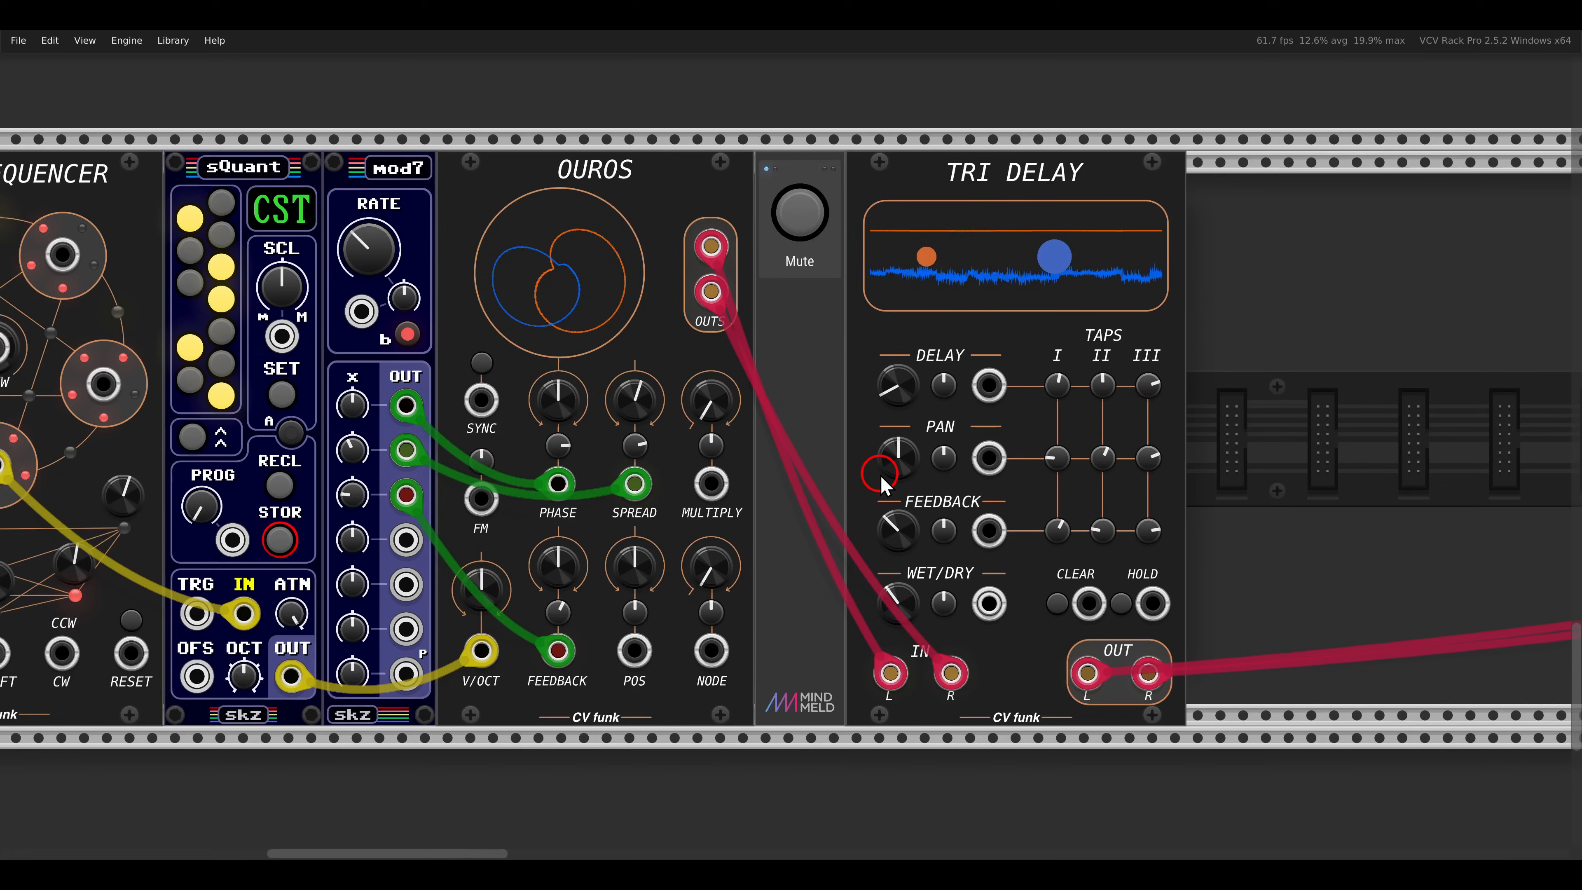
drag(775, 464, 1051, 452)
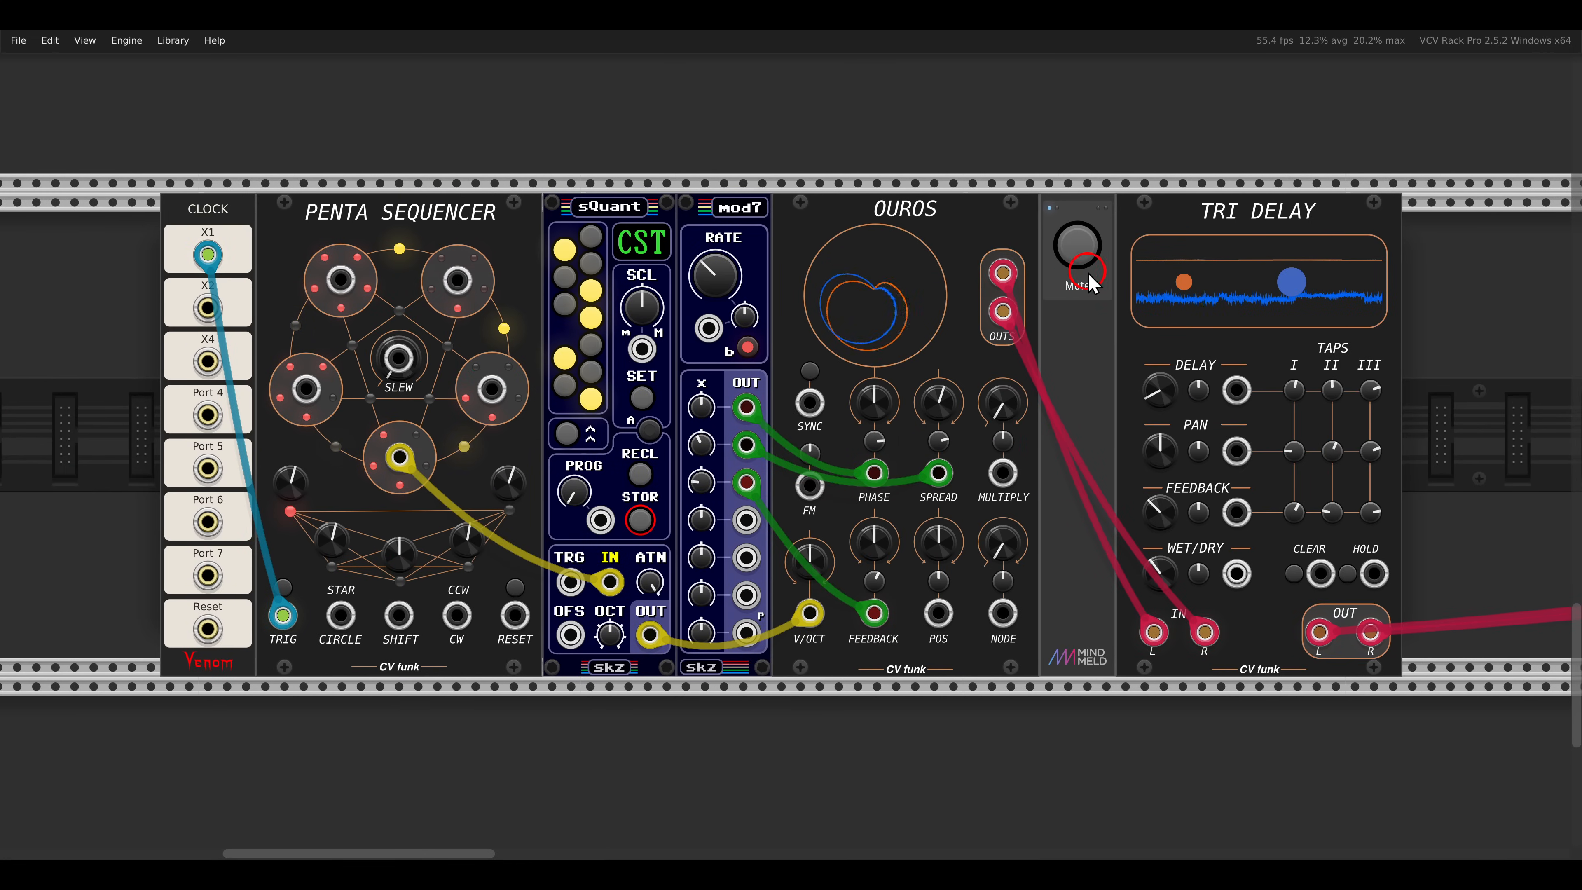
click(1085, 249)
click(1085, 247)
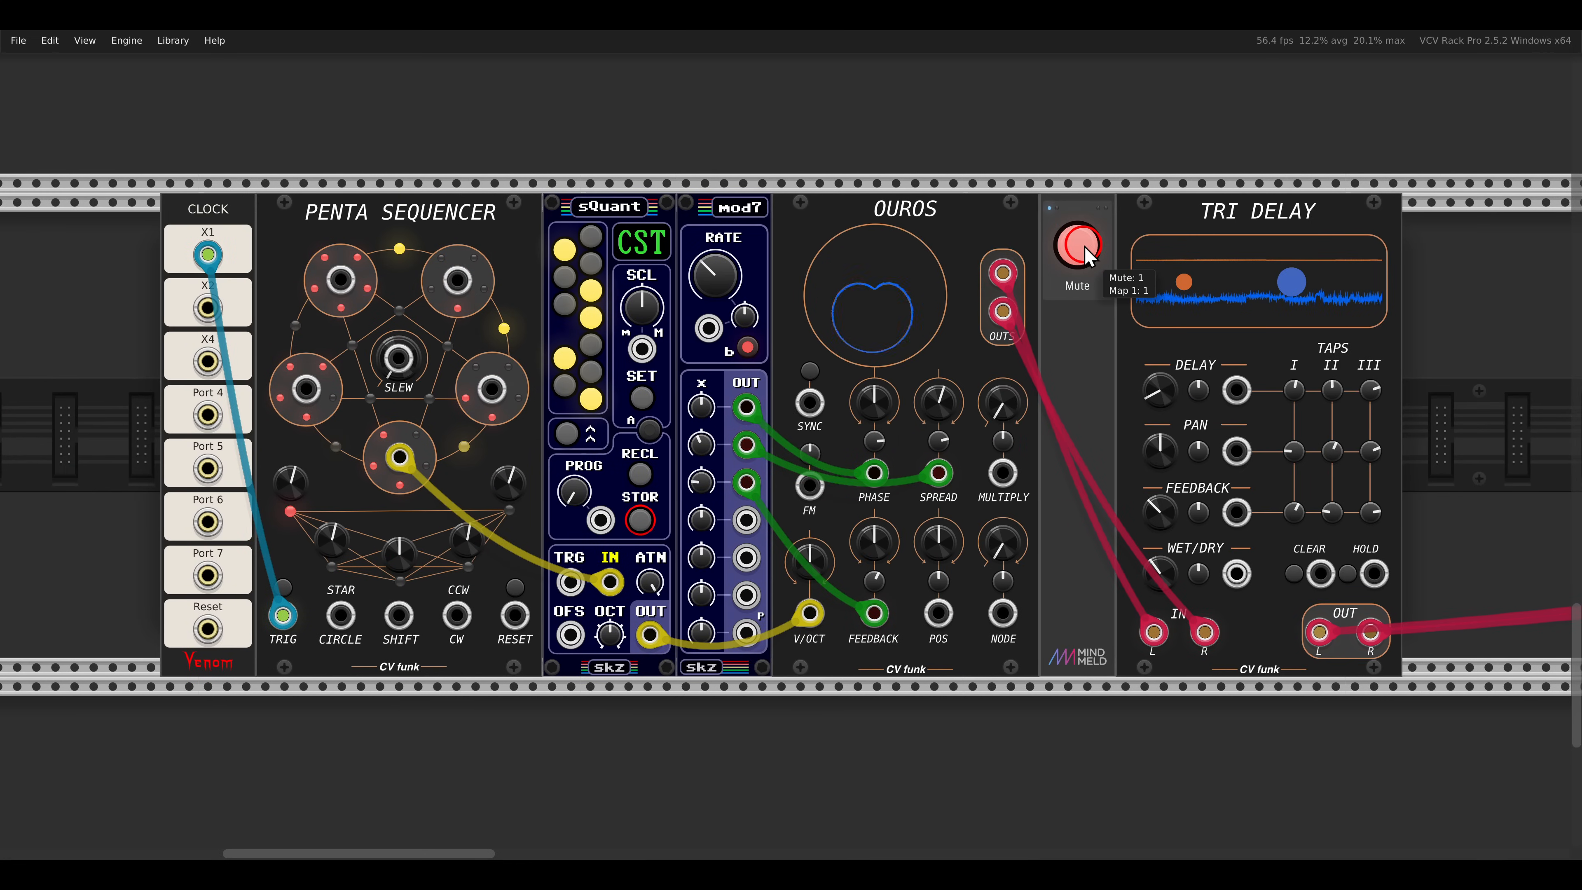